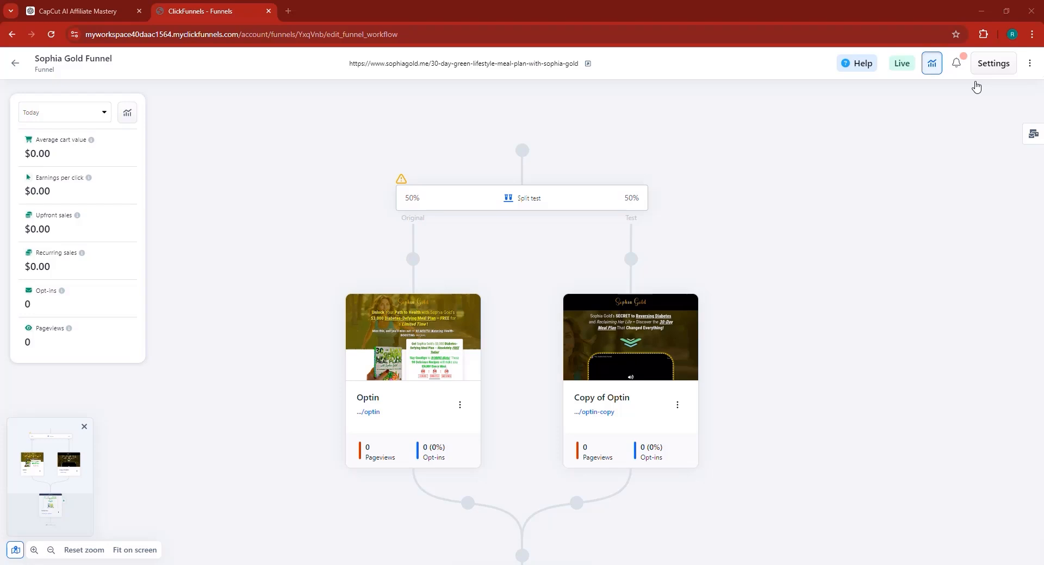
{"action": "left_click", "coordinate": [982, 65]}
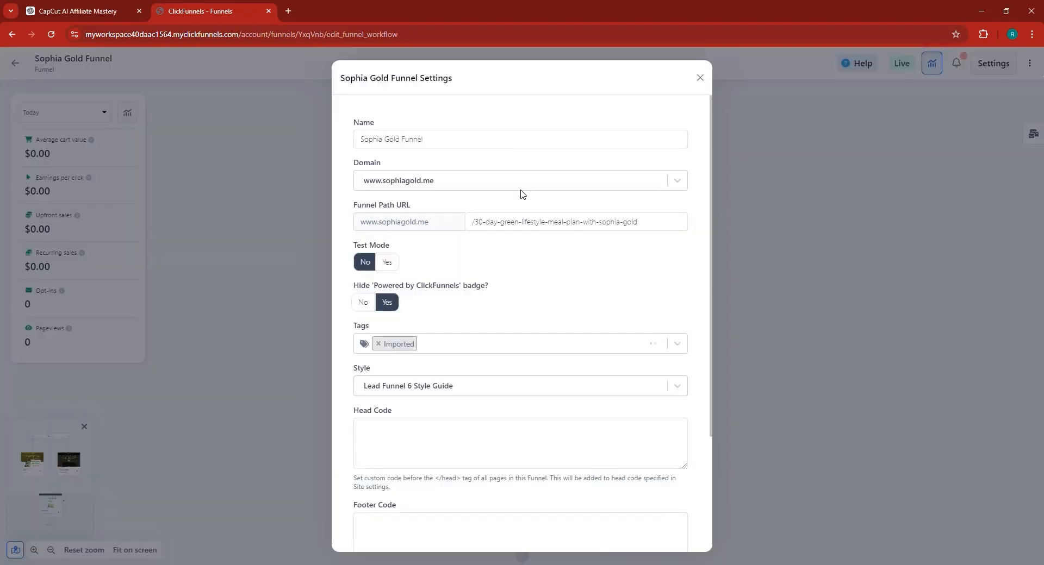
{"action": "double_click", "coordinate": [401, 224]}
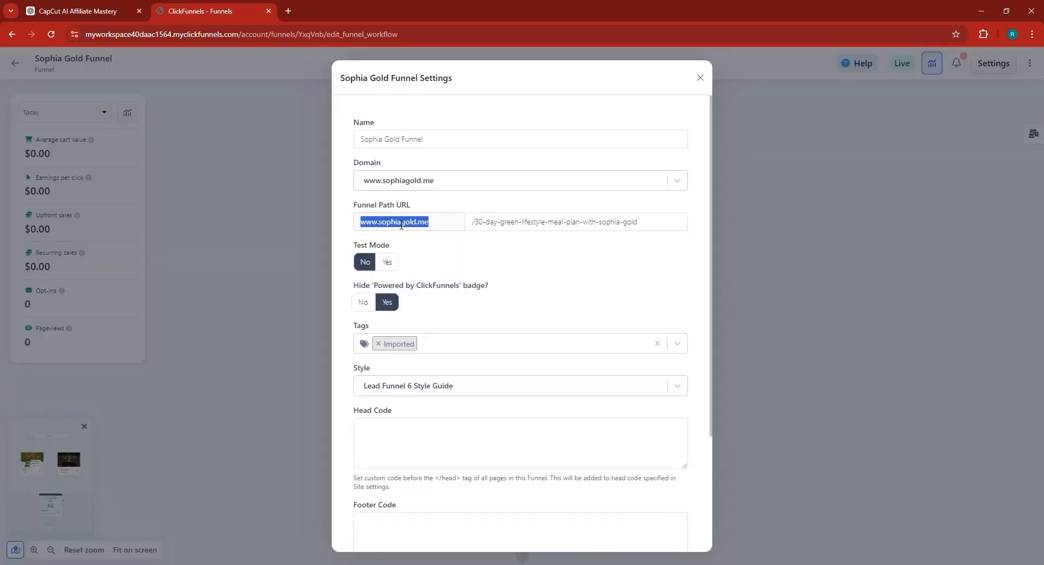
{"action": "right_click", "coordinate": [402, 224]}
{"action": "left_click", "coordinate": [421, 235]}
{"action": "left_click", "coordinate": [288, 11]}
{"action": "right_click", "coordinate": [321, 34]}
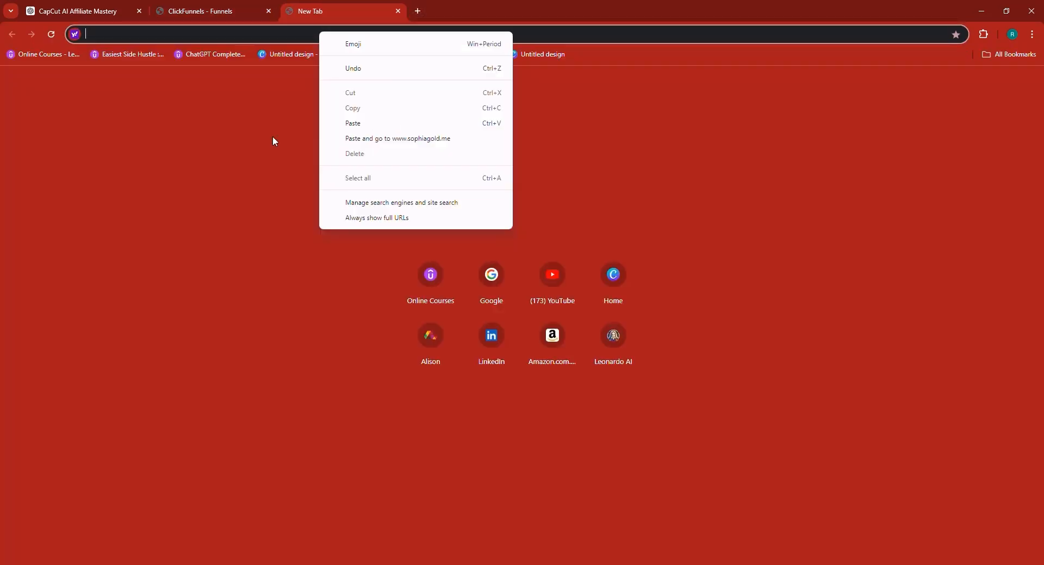
{"action": "left_click", "coordinate": [230, 146]}
{"action": "right_click", "coordinate": [278, 34]}
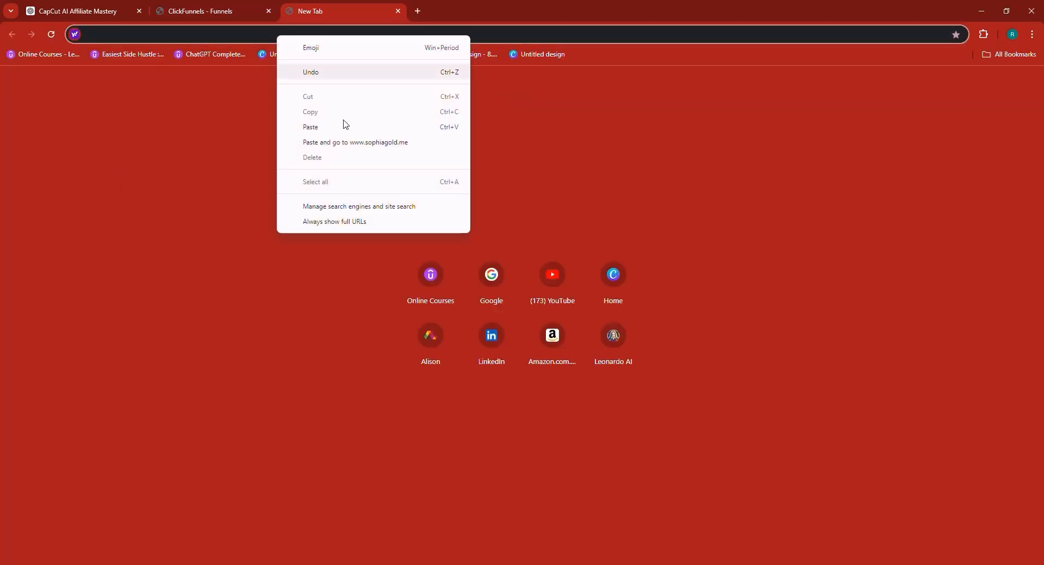
{"action": "left_click", "coordinate": [331, 126]}
- Copy the funnel path /30-day-green-lifestyle-meal-plan-with-sophia-gold from the funnel's settings and close the settings
{"action": "left_click", "coordinate": [243, 7]}
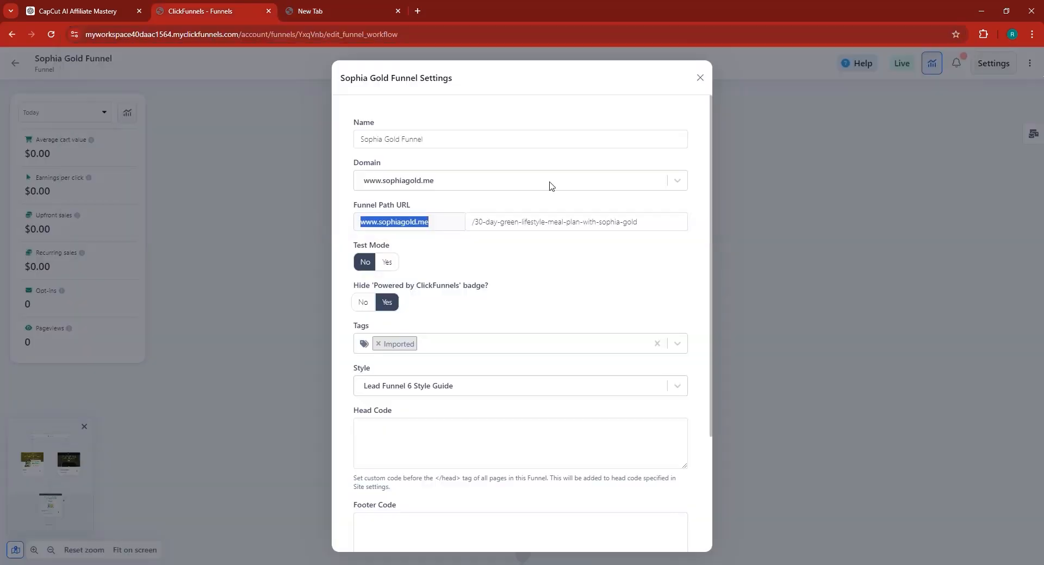
{"action": "left_click", "coordinate": [492, 224]}
{"action": "triple_click", "coordinate": [479, 223]}
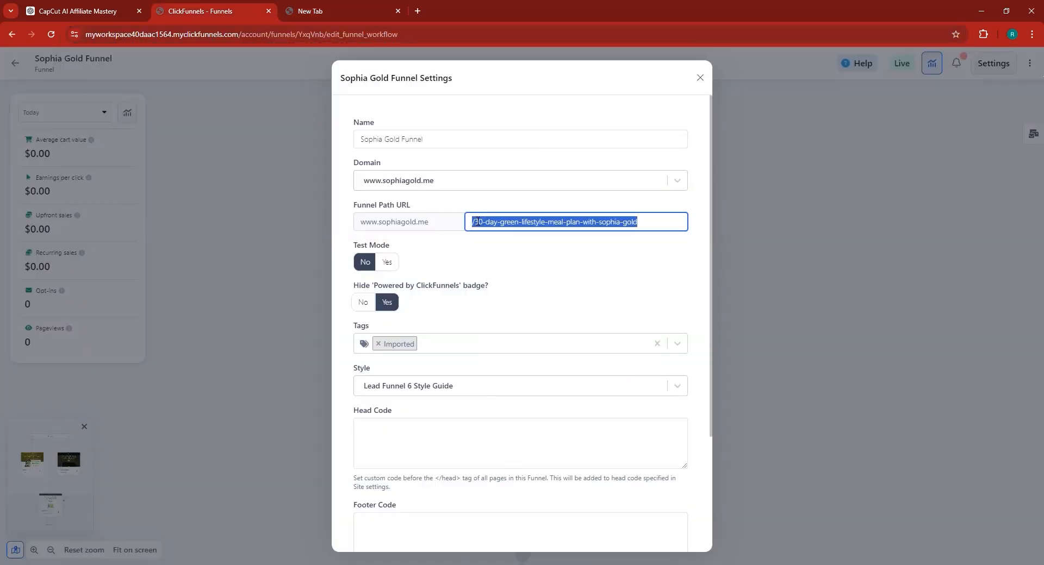
{"action": "right_click", "coordinate": [478, 223]}
{"action": "left_click", "coordinate": [499, 274]}
{"action": "left_click", "coordinate": [674, 95]}
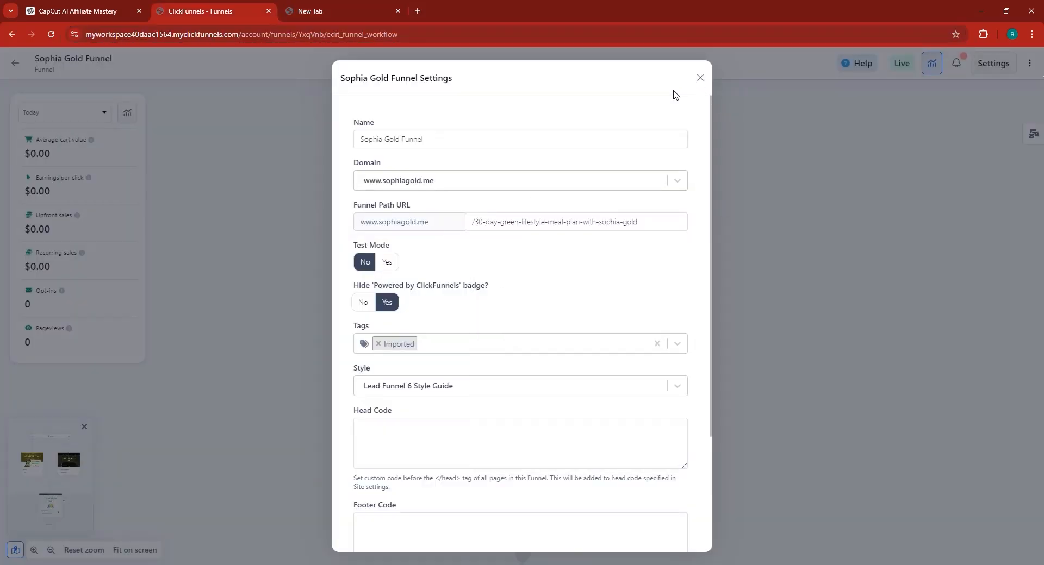
{"action": "left_click", "coordinate": [744, 151]}
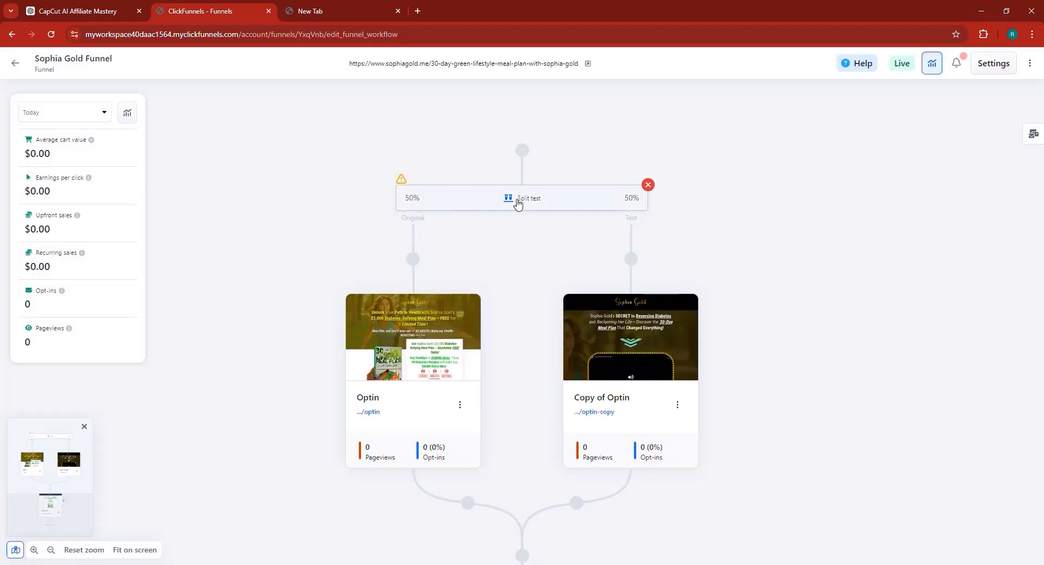
{"action": "mouse_move", "coordinate": [395, 343]}
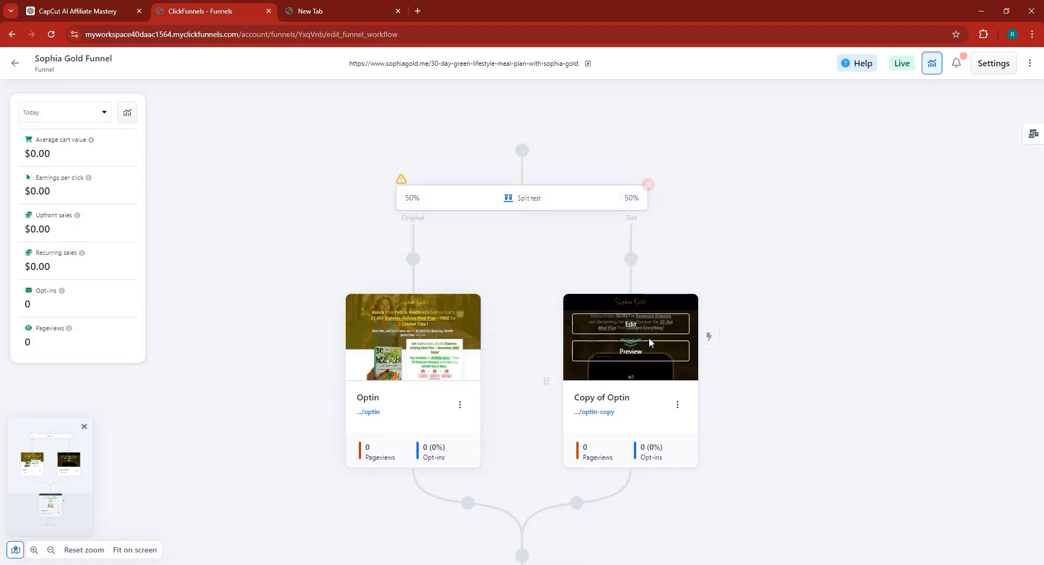
{"action": "left_click", "coordinate": [315, 7]}
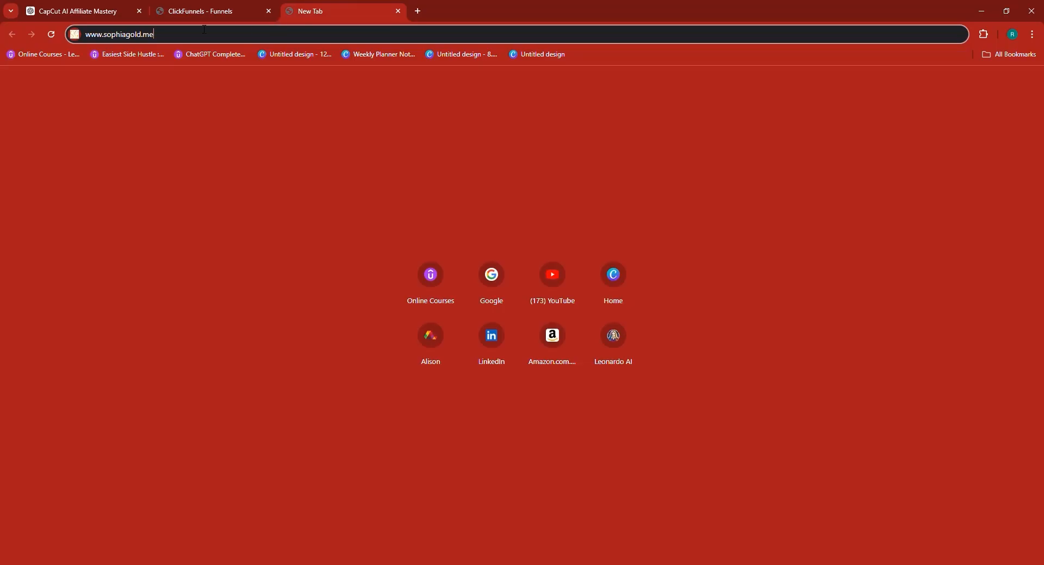
{"action": "type", "text": "/"}
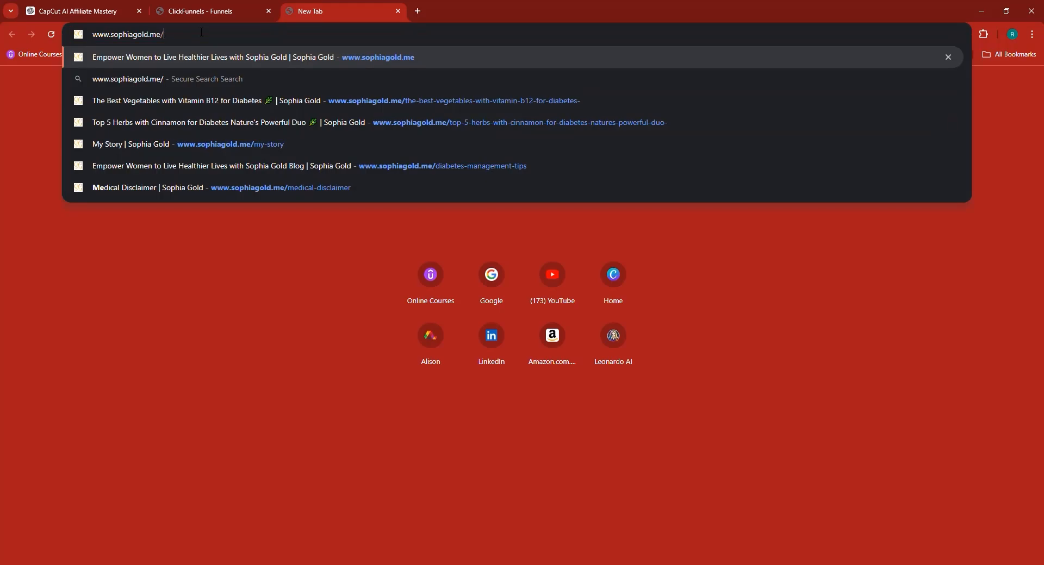
{"action": "key", "text": "ctrl+v"}
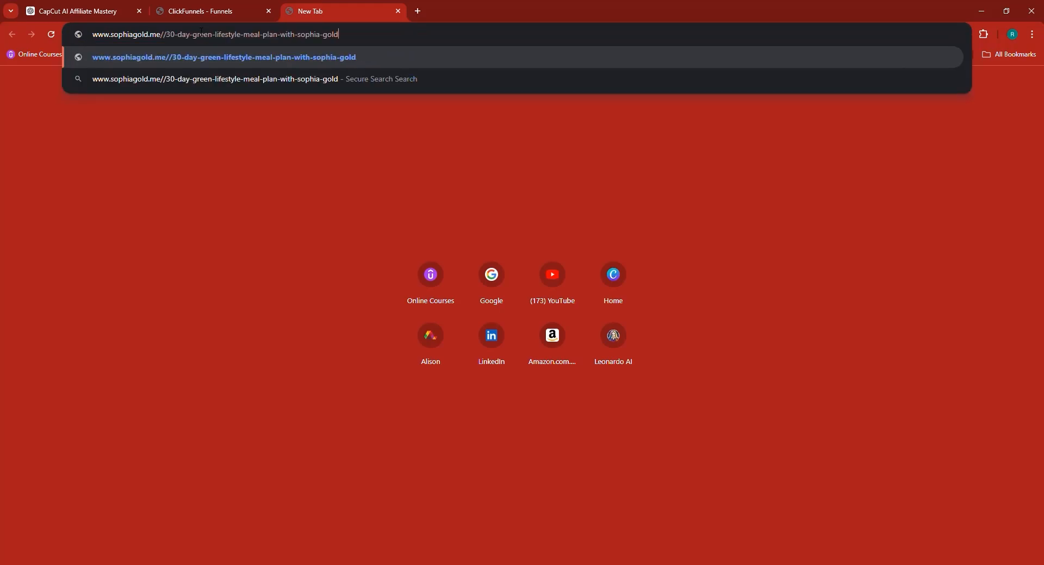
{"action": "key", "text": "Return"}
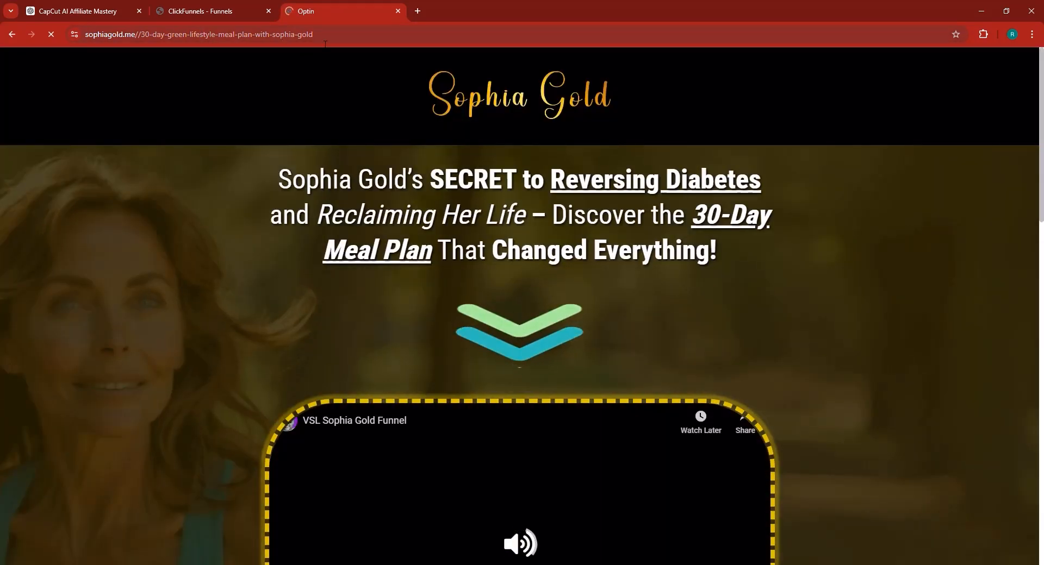
- Examine the live video opt-in page from headline to email form, checking it against the split-test variants and dismissing the exit popup
{"action": "key", "text": "ctrl+shift+Tab"}
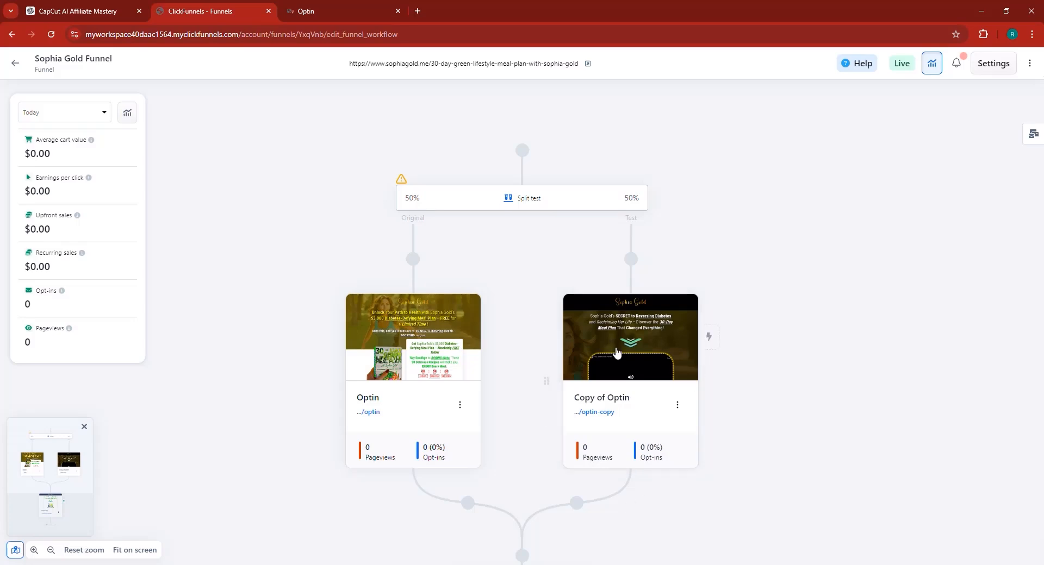
{"action": "left_click", "coordinate": [367, 5]}
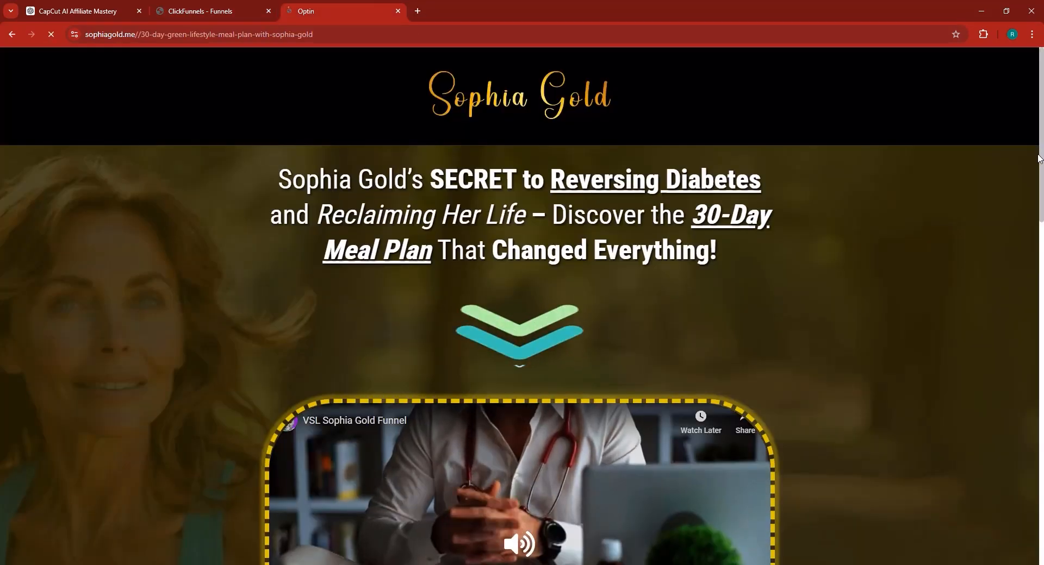
{"action": "scroll", "coordinate": [1036, 158], "scroll_direction": "down", "scroll_amount": 10}
{"action": "scroll", "coordinate": [957, 264], "scroll_direction": "down", "scroll_amount": 4}
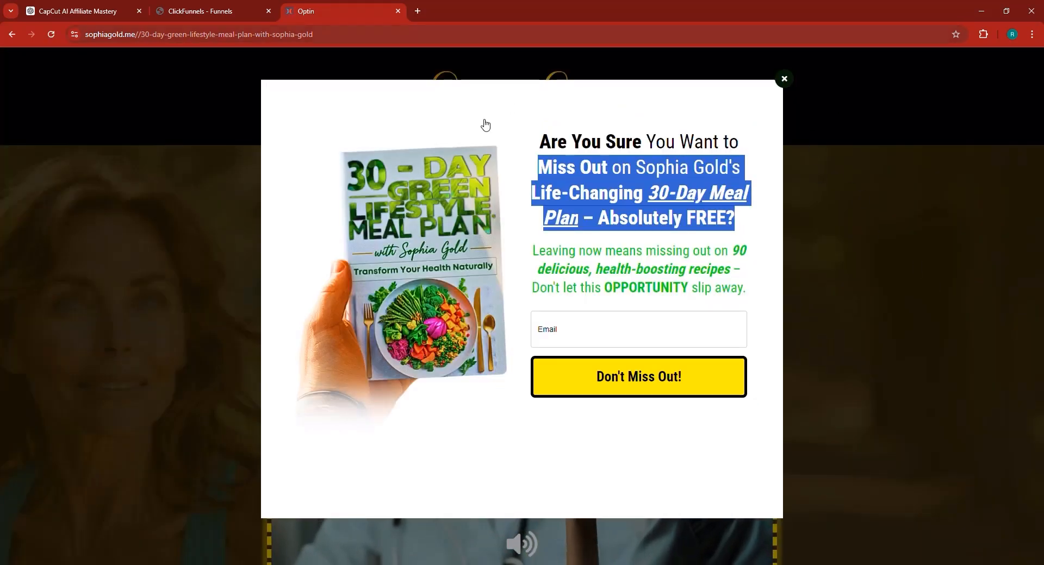
{"action": "left_click", "coordinate": [784, 79]}
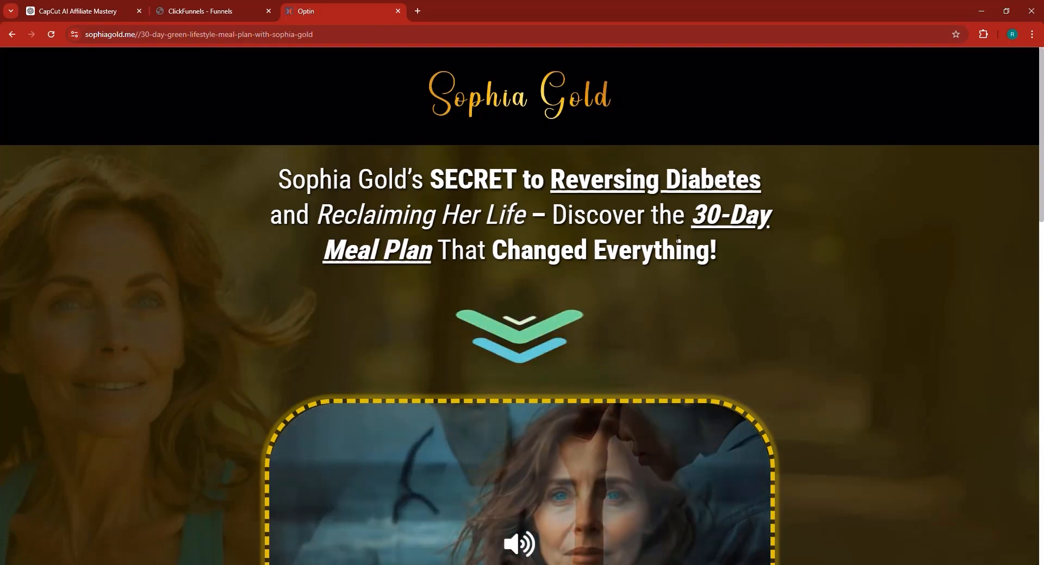
{"action": "scroll", "coordinate": [703, 265], "scroll_direction": "down", "scroll_amount": 4}
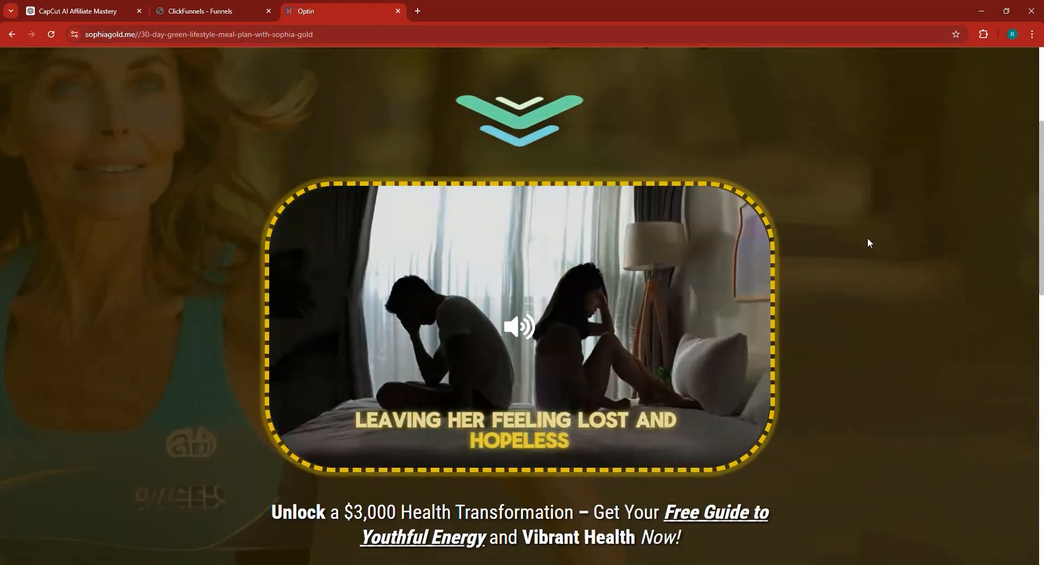
{"action": "scroll", "coordinate": [836, 304], "scroll_direction": "down", "scroll_amount": 4}
{"action": "scroll", "coordinate": [837, 305], "scroll_direction": "down", "scroll_amount": 6}
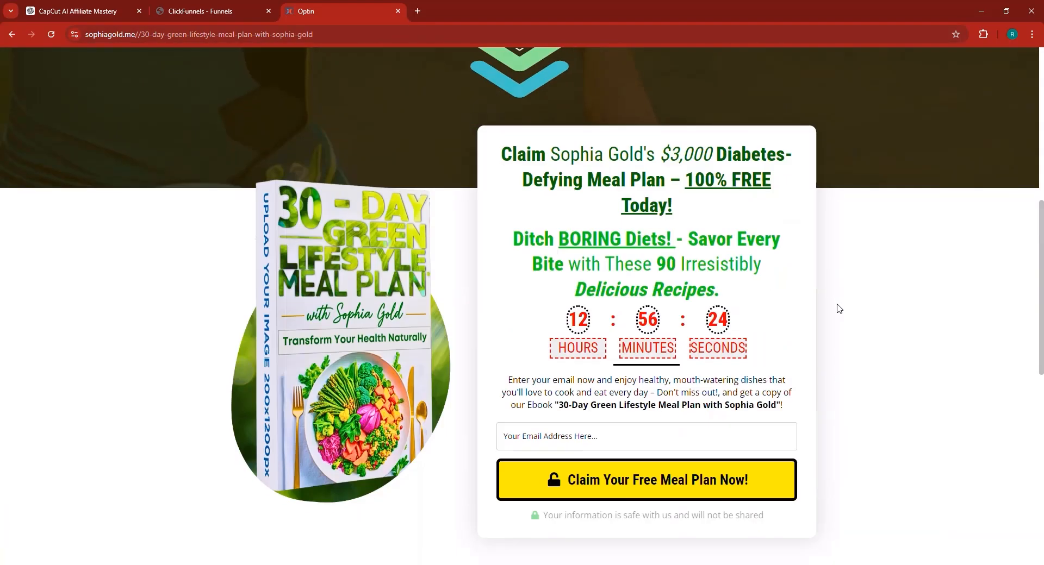
{"action": "scroll", "coordinate": [837, 304], "scroll_direction": "up", "scroll_amount": 14}
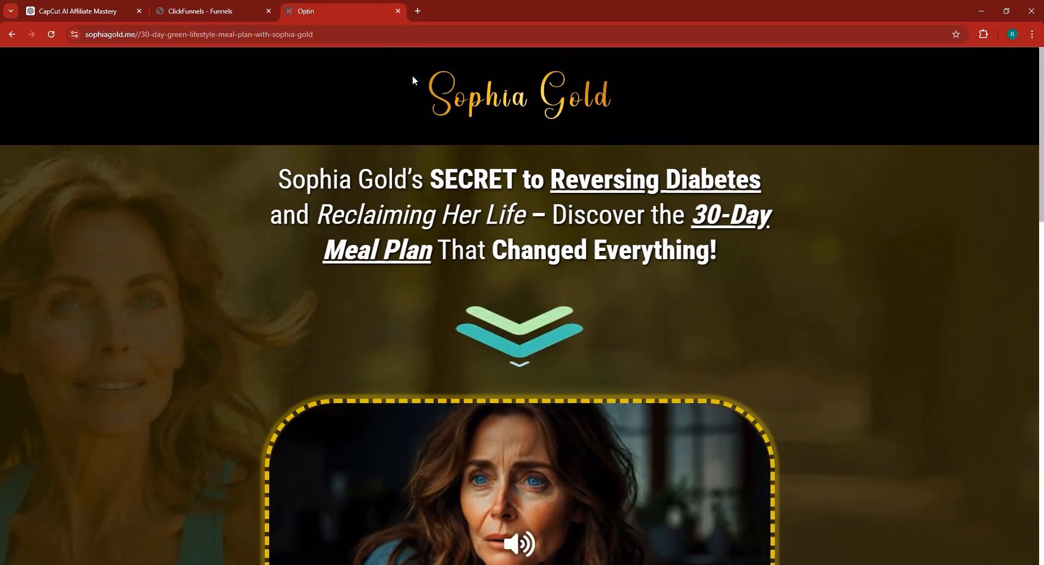
{"action": "scroll", "coordinate": [624, 228], "scroll_direction": "down", "scroll_amount": 11}
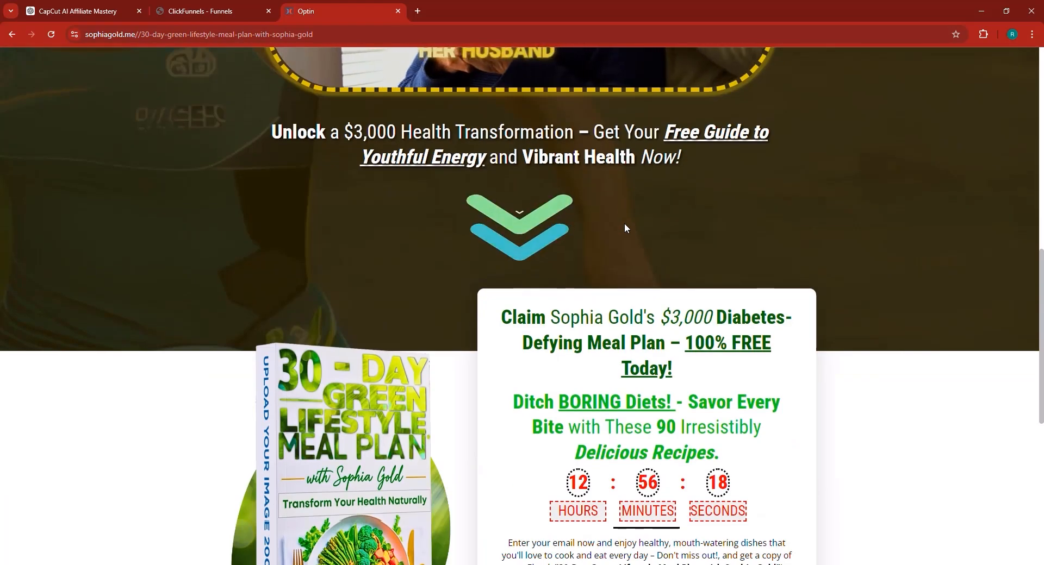
{"action": "scroll", "coordinate": [624, 227], "scroll_direction": "up", "scroll_amount": 11}
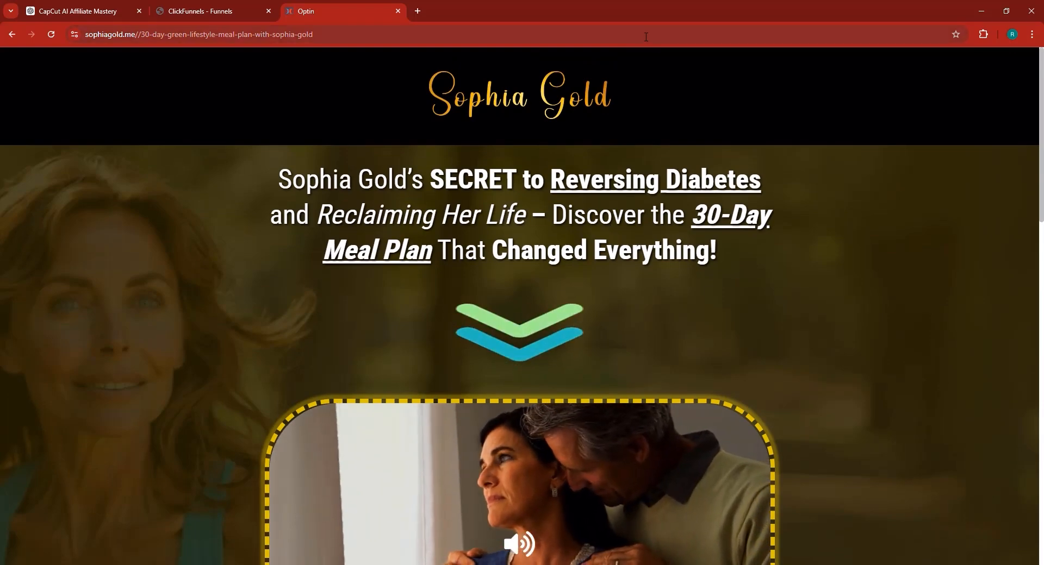
- Load the same funnel address again to view the opt-in page served by the split test
{"action": "left_click", "coordinate": [646, 37]}
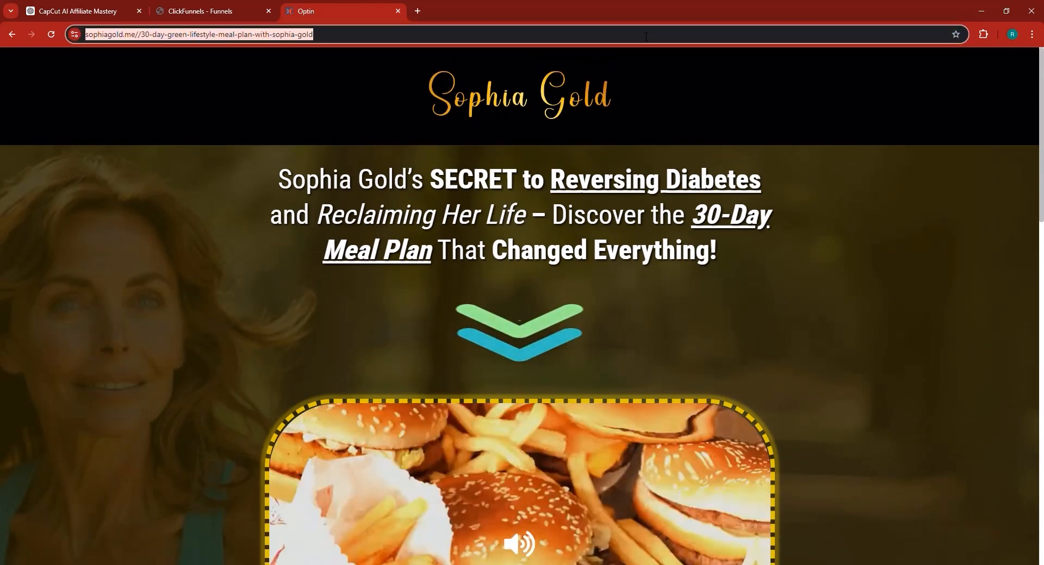
{"action": "key", "text": "Return"}
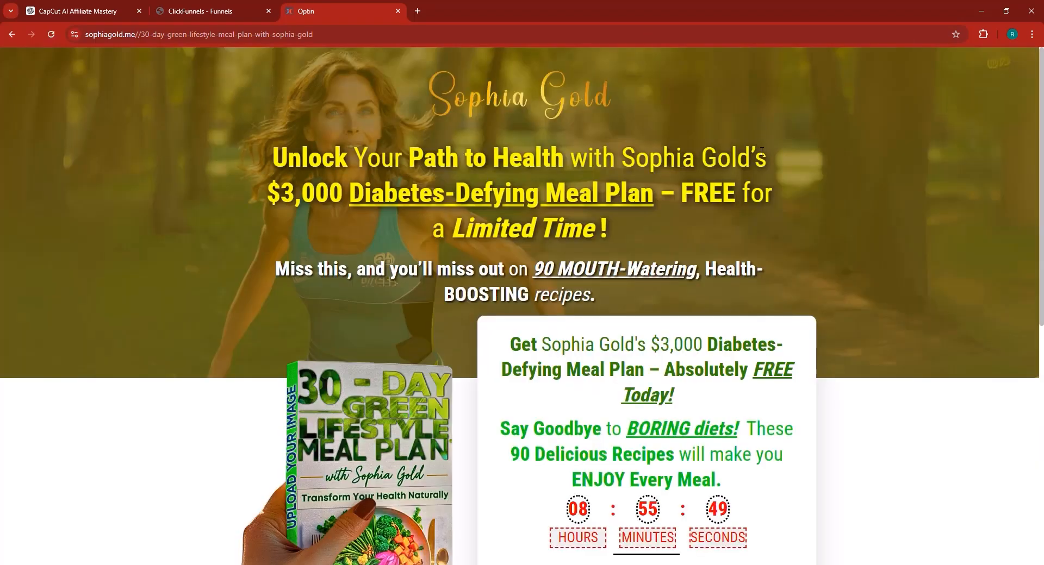
{"action": "scroll", "coordinate": [762, 152], "scroll_direction": "down", "scroll_amount": 1}
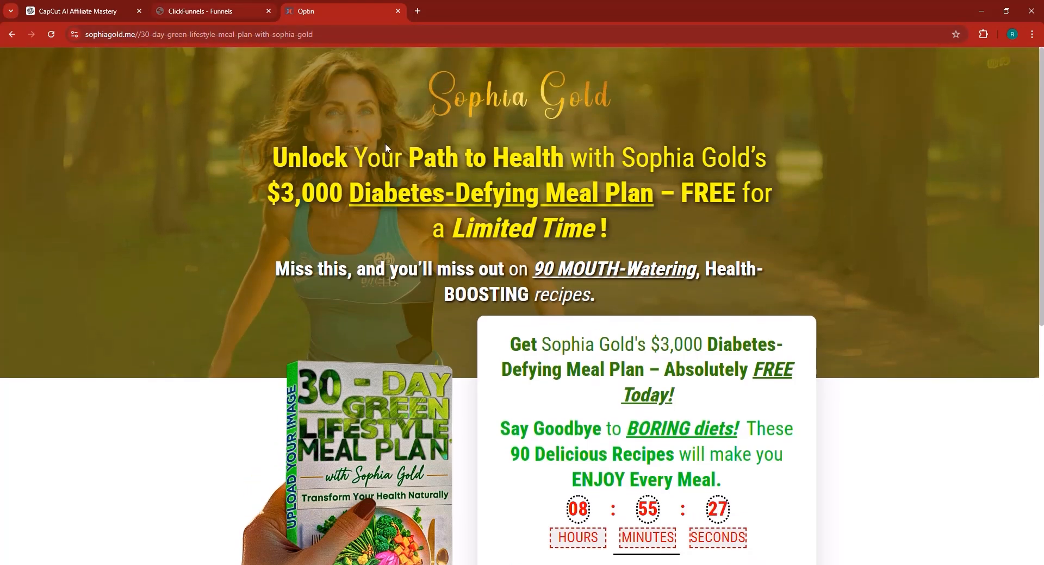
- Compare the live opt-in page and its email form with the split-test variants in the funnel workflow, and close the live page
{"action": "left_click", "coordinate": [201, 11]}
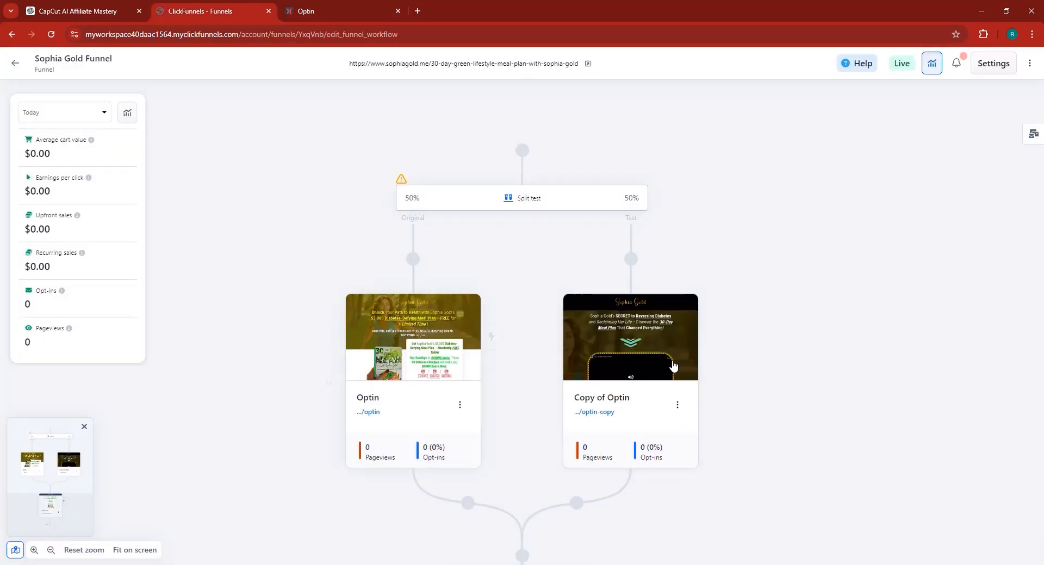
{"action": "mouse_move", "coordinate": [676, 364]}
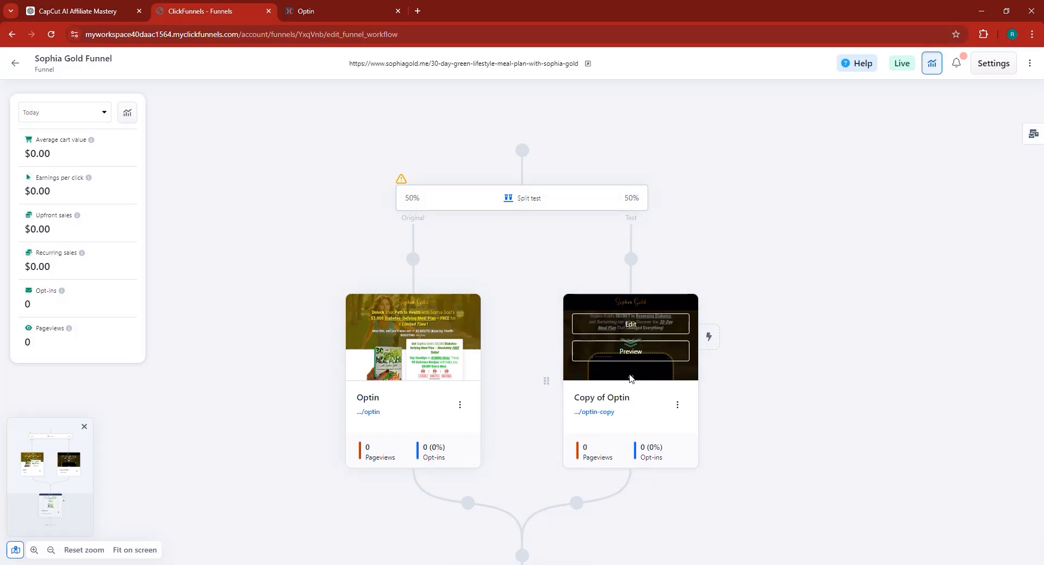
{"action": "left_click", "coordinate": [322, 10]}
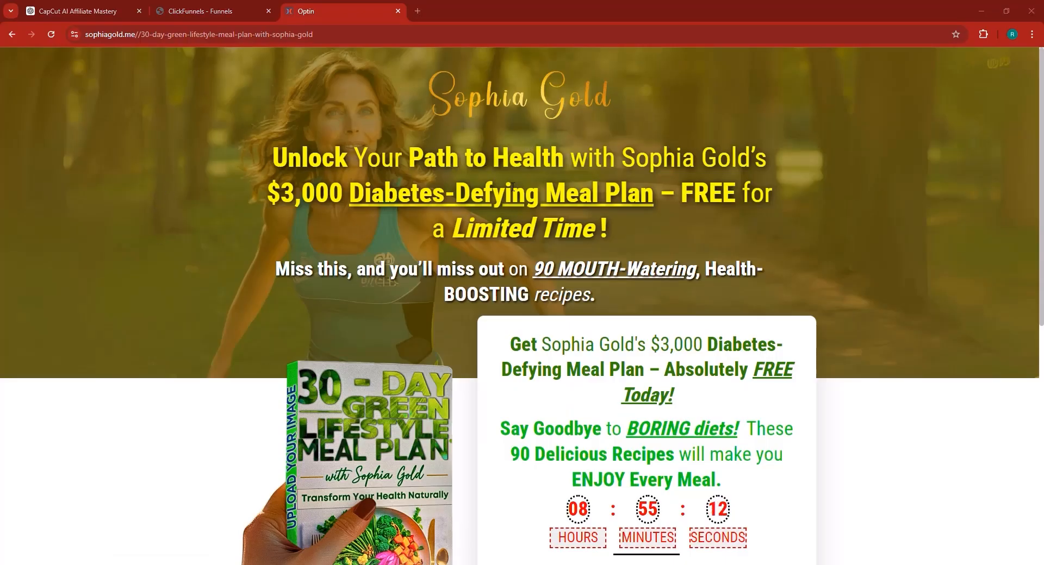
{"action": "scroll", "coordinate": [695, 252], "scroll_direction": "down", "scroll_amount": 8}
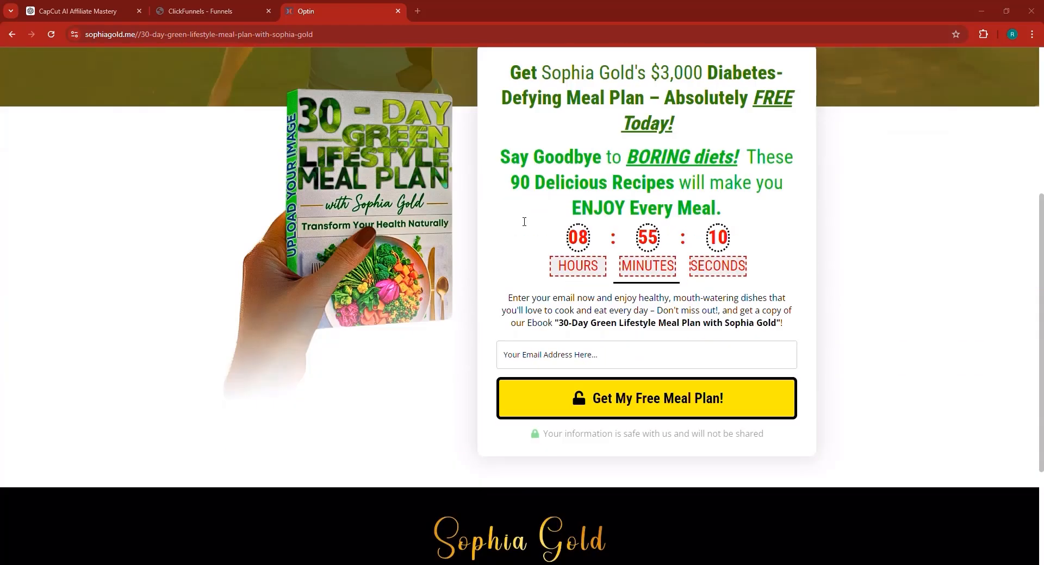
{"action": "scroll", "coordinate": [517, 332], "scroll_direction": "up", "scroll_amount": 8}
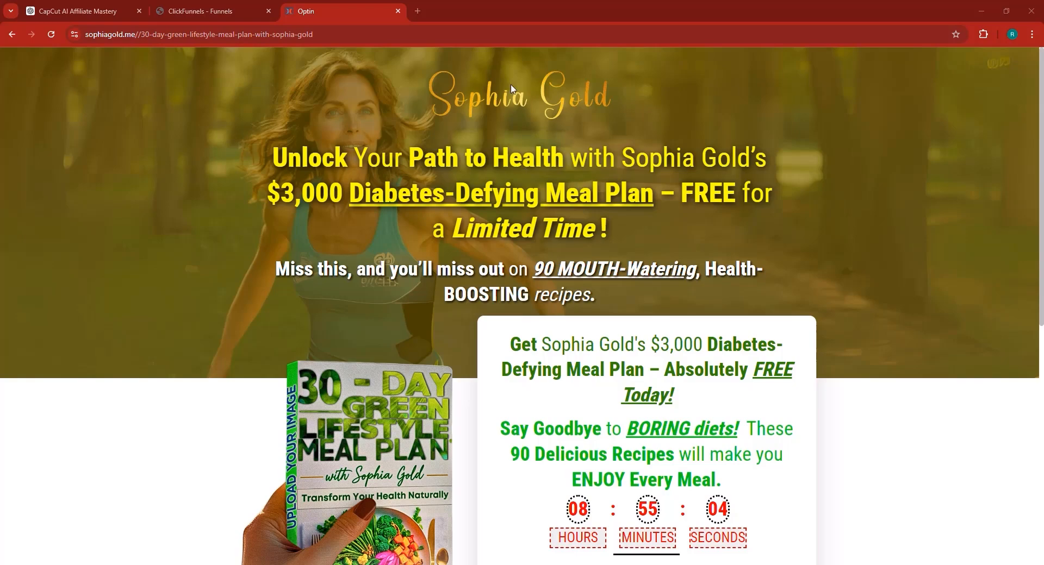
{"action": "left_click", "coordinate": [398, 11]}
- Switch to ChatGPT, start a new chat and reload the page
{"action": "left_click", "coordinate": [101, 8]}
{"action": "left_click", "coordinate": [185, 70]}
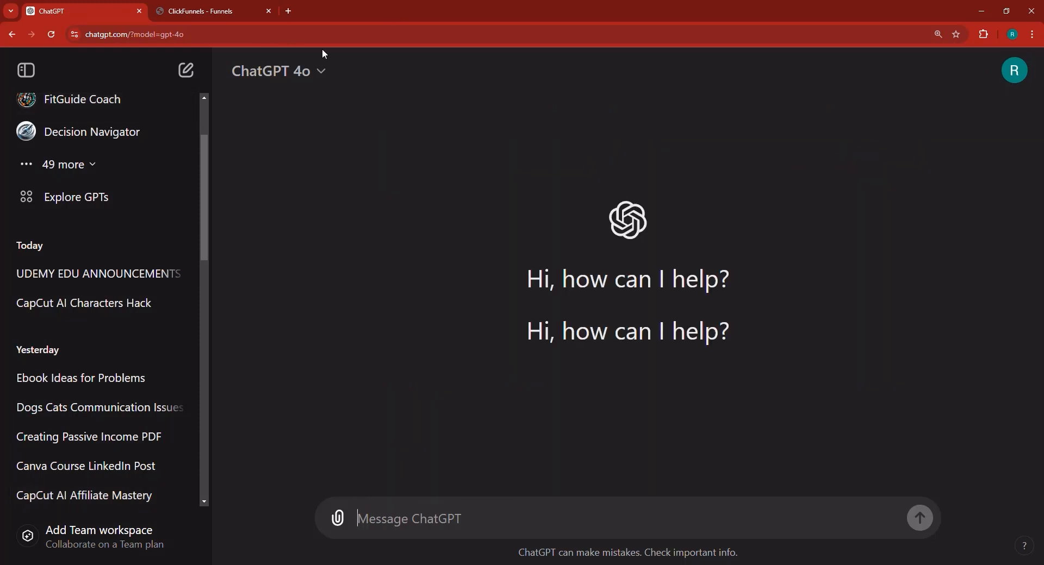
{"action": "left_click", "coordinate": [309, 36]}
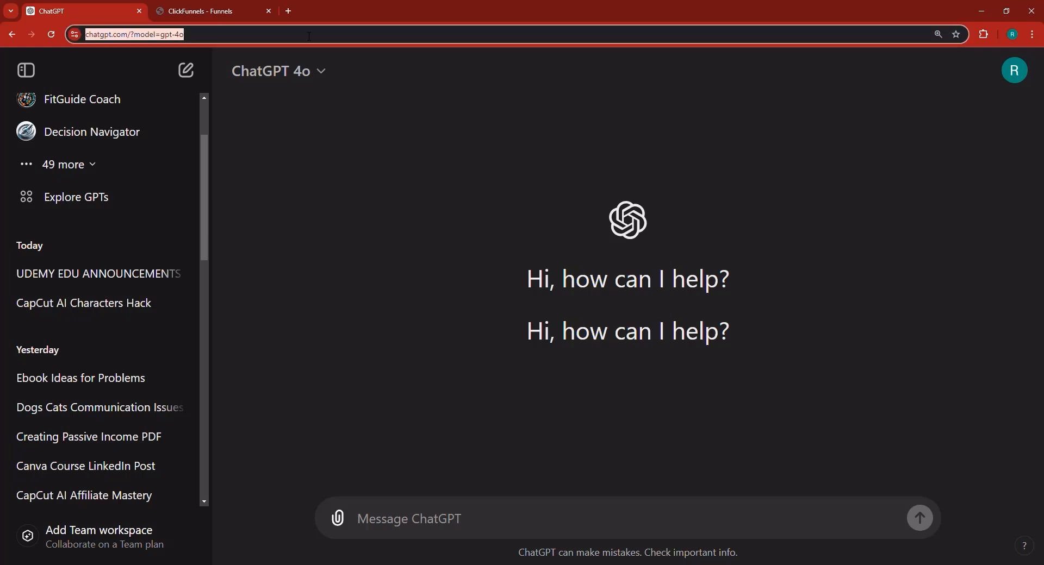
{"action": "key", "text": "Return"}
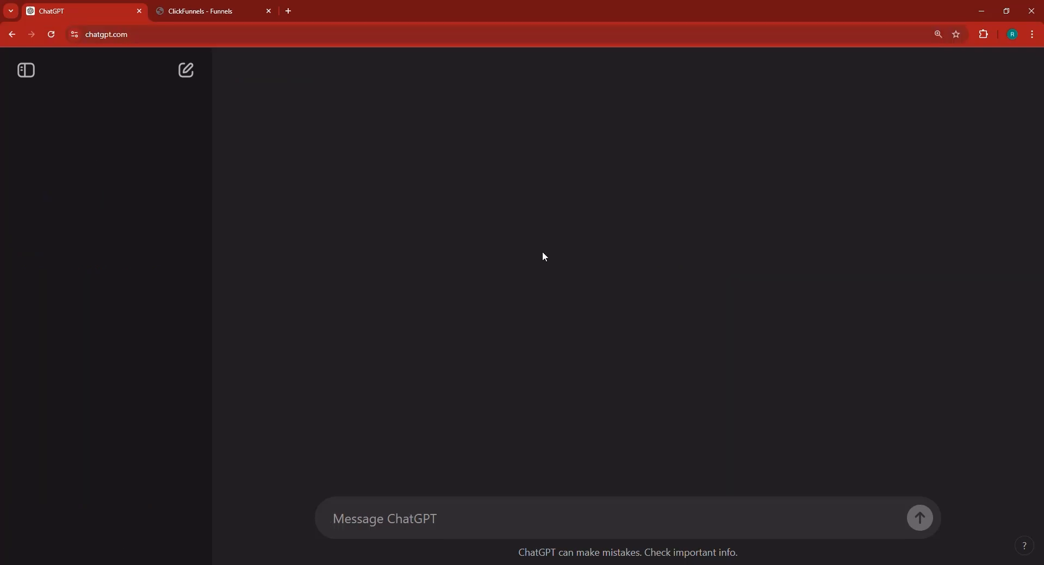
- Switch back to ClickFunnels and leave the Sophia Gold Funnel workflow for the list of funnels
{"action": "left_click", "coordinate": [239, 11]}
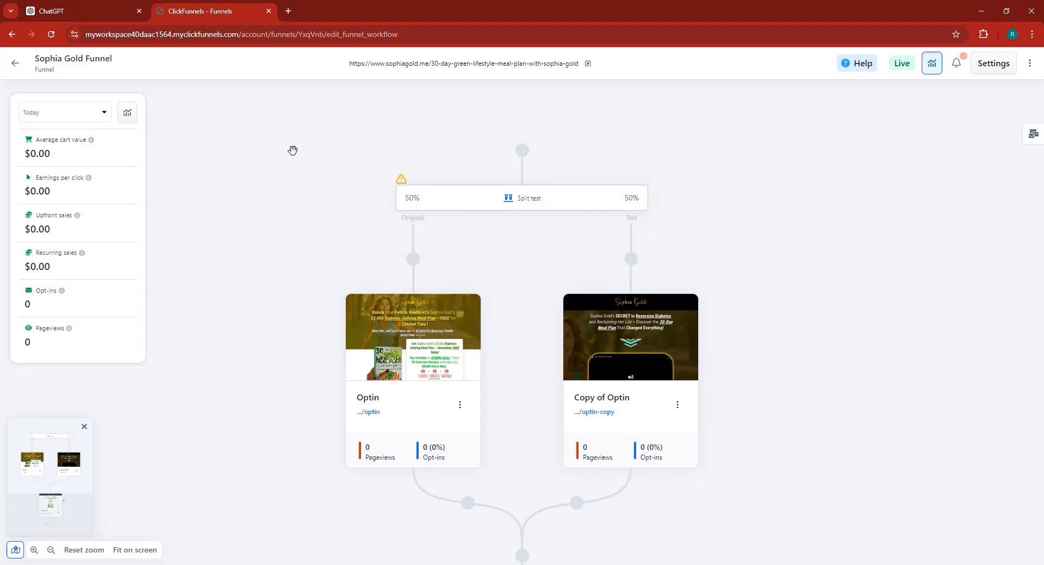
{"action": "left_click", "coordinate": [16, 65]}
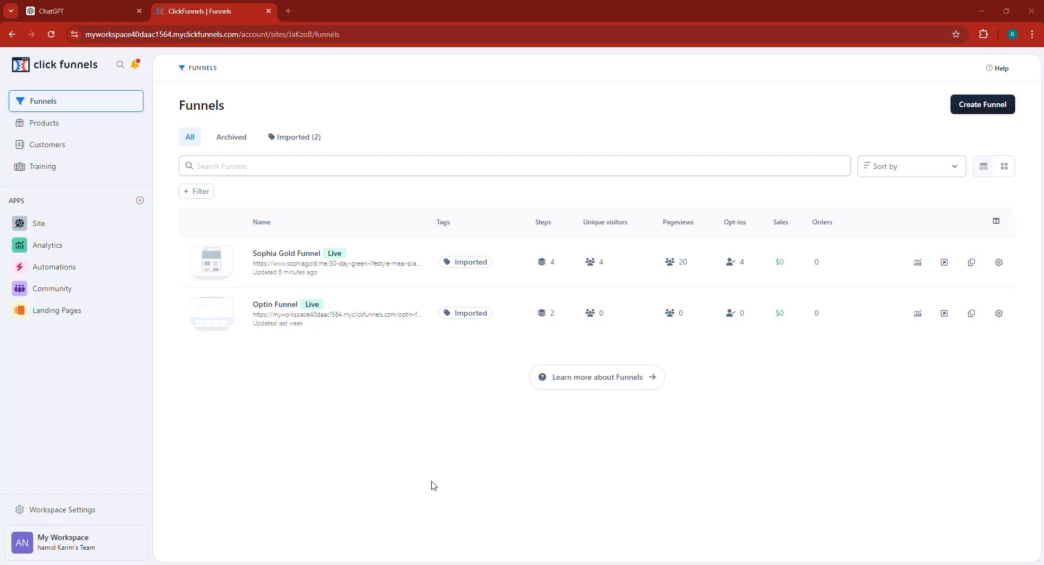
- Open the Java Burn sales page in a new browser tab and place that tab before the ClickFunnels one
{"action": "left_click", "coordinate": [63, 273]}
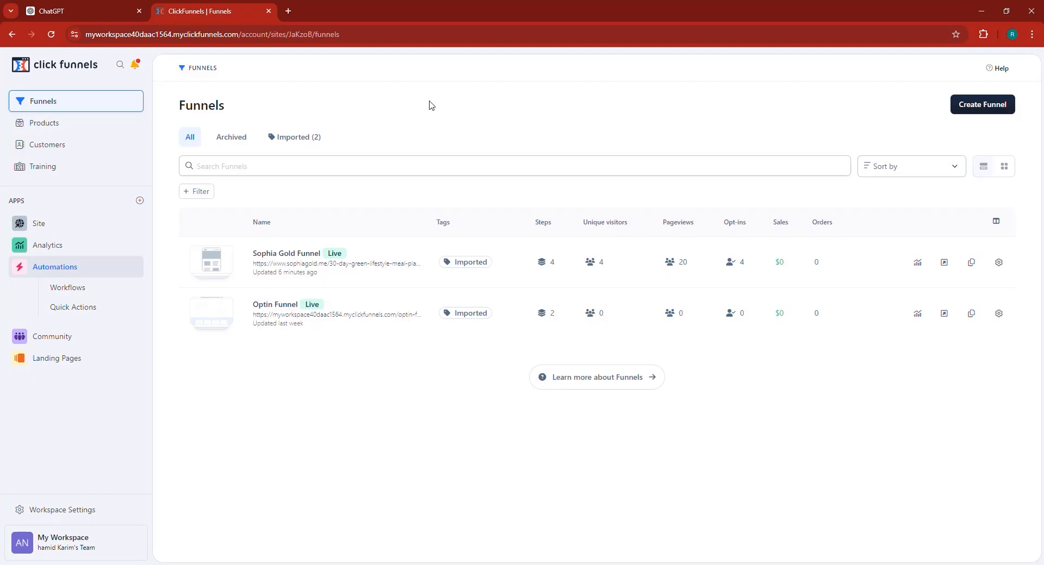
{"action": "left_click", "coordinate": [288, 10]}
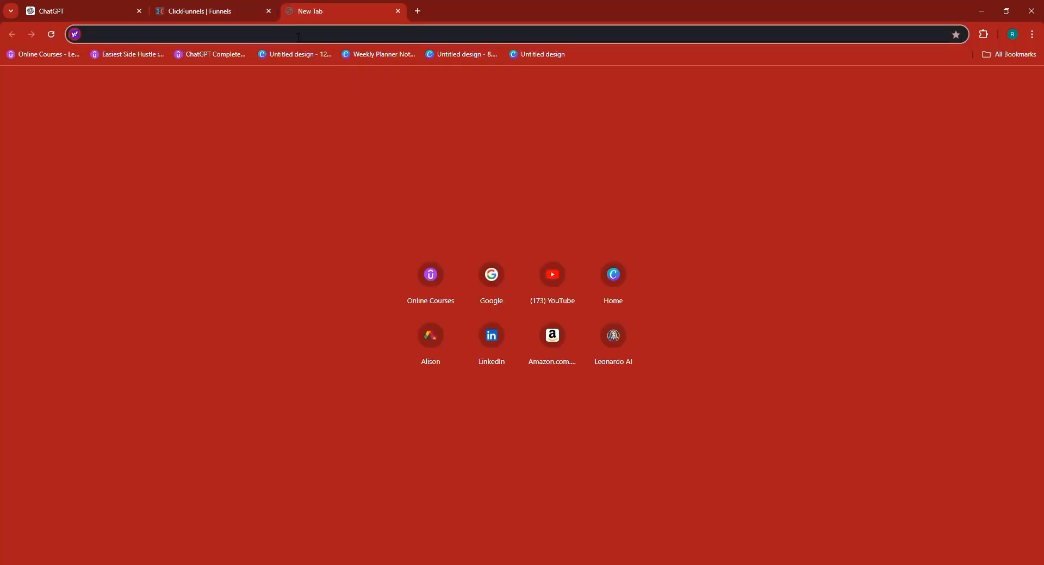
{"action": "type", "text": "java"}
{"action": "key", "text": "Return"}
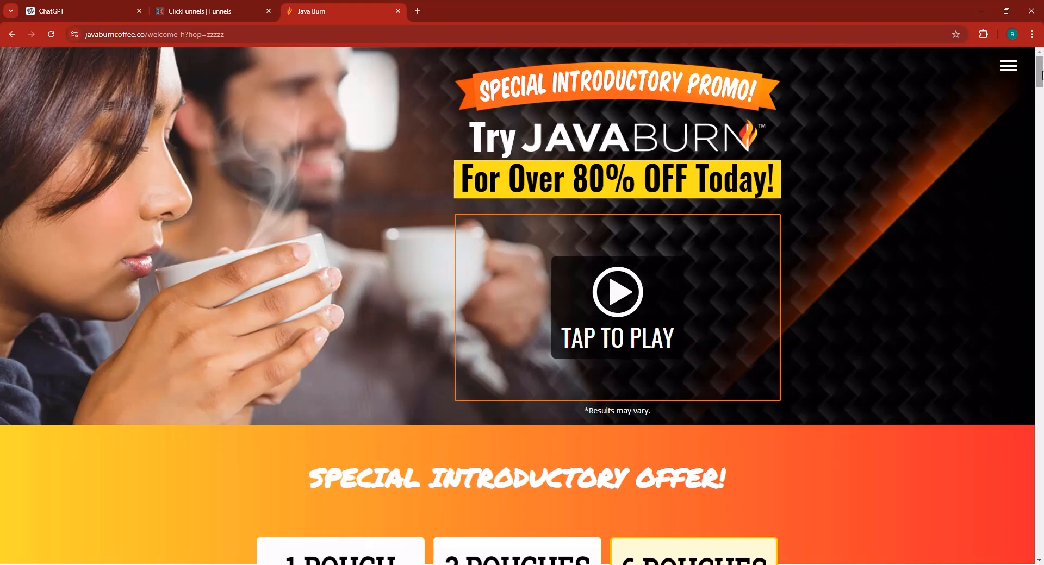
{"action": "mouse_move", "coordinate": [1039, 78]}
{"action": "left_mouse_down"}
{"action": "mouse_move", "coordinate": [1039, 405]}
{"action": "mouse_move", "coordinate": [1039, 78]}
{"action": "left_mouse_up"}
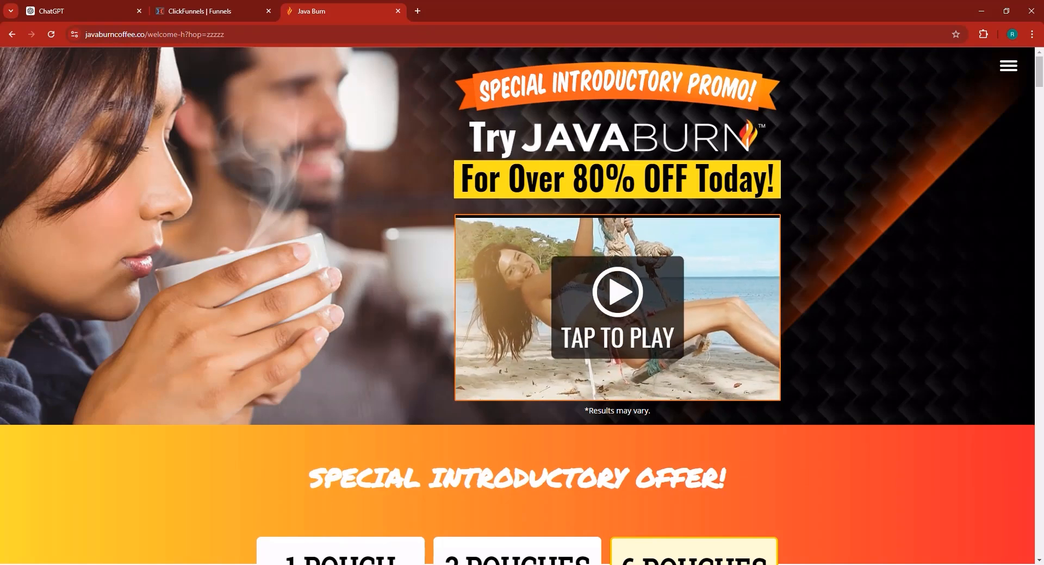
{"action": "left_click_drag", "start_coordinate": [239, 6], "coordinate": [368, 5]}
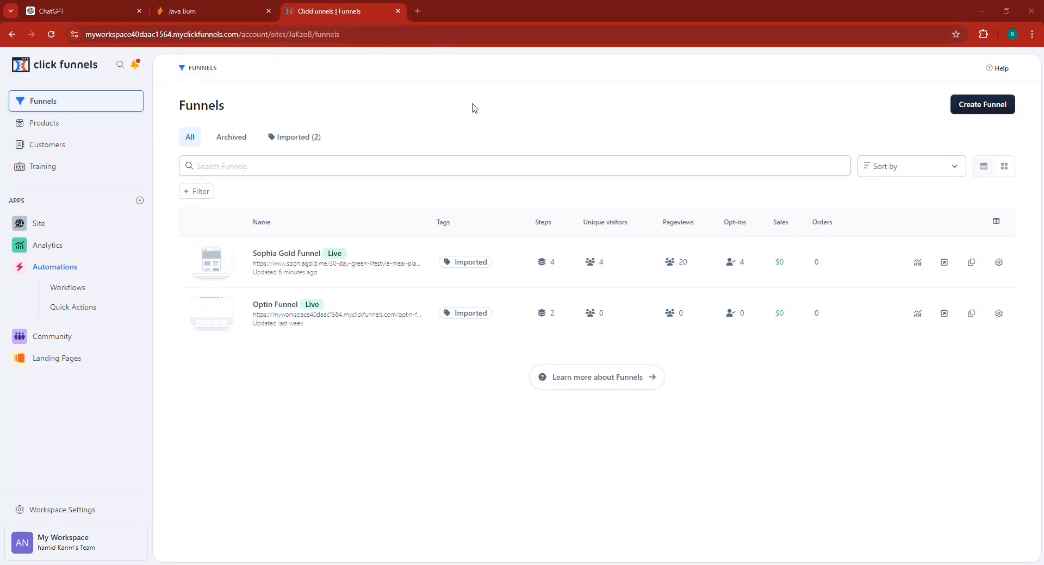
- Switch between the Java Burn and ClickFunnels pages and review Java Burn's introductory promo and pouch pricing
{"action": "left_click", "coordinate": [236, 7]}
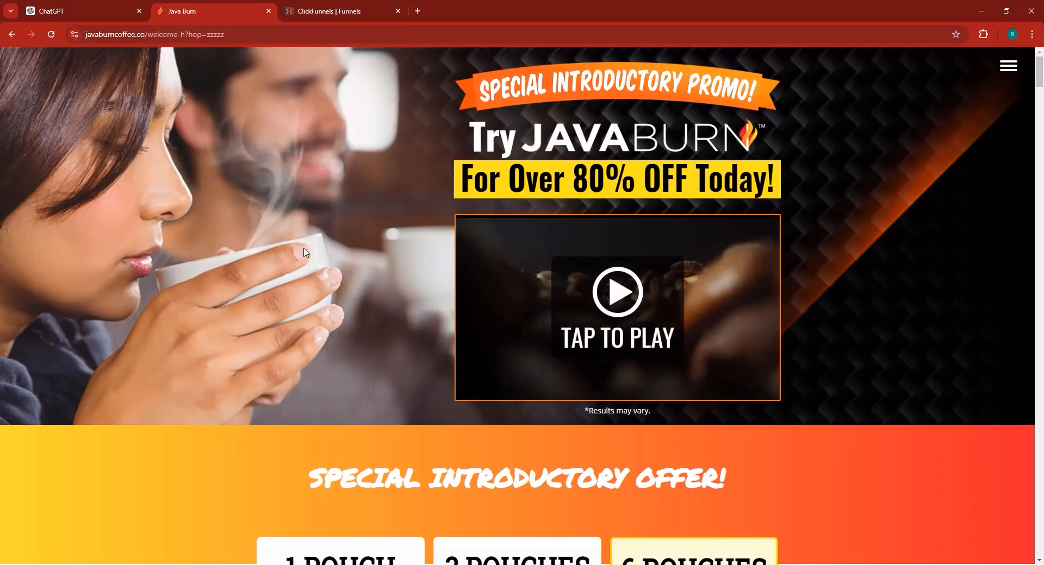
{"action": "left_click", "coordinate": [325, 5]}
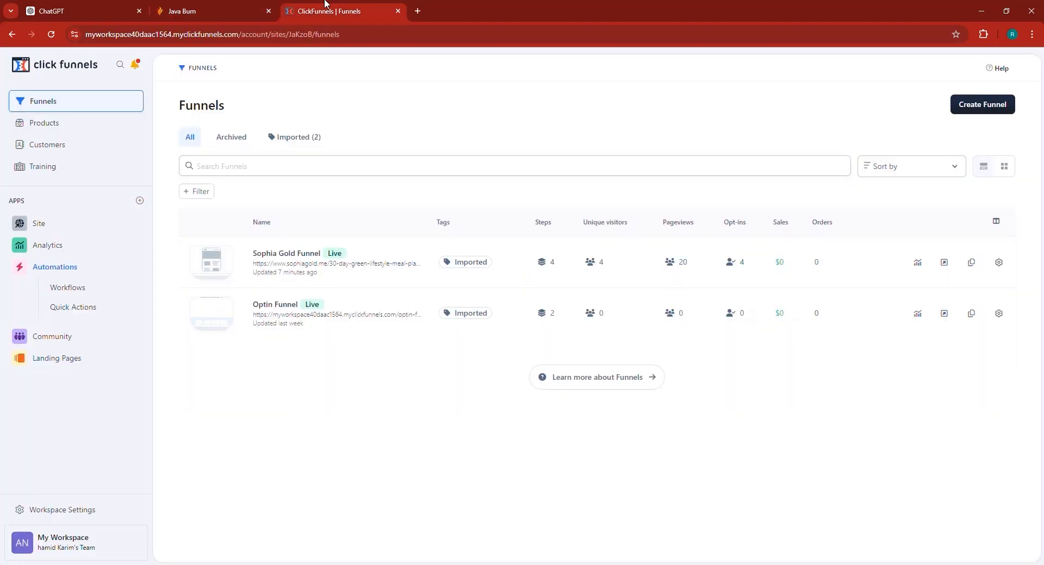
{"action": "left_click", "coordinate": [248, 7]}
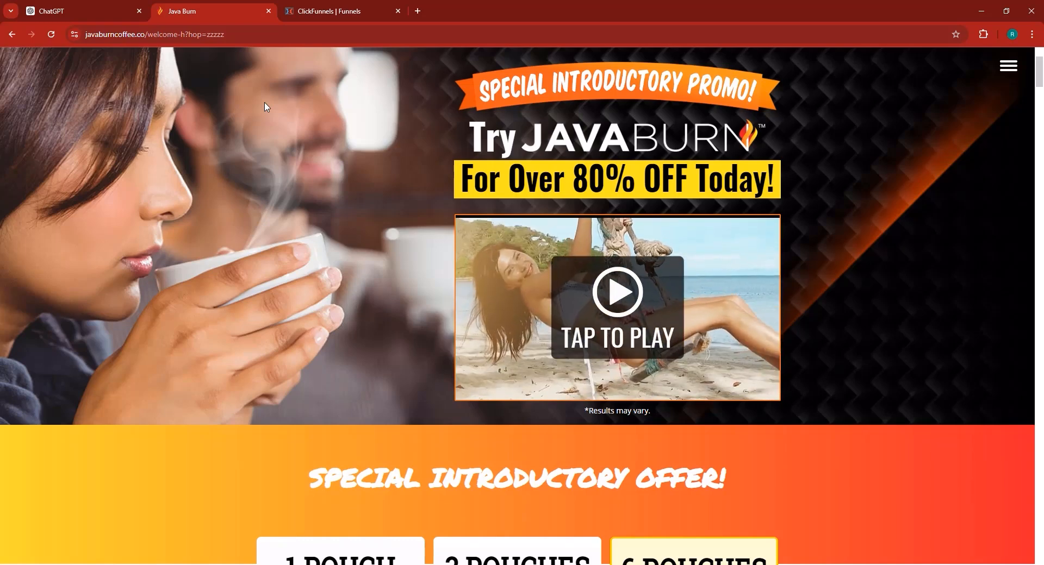
{"action": "scroll", "coordinate": [380, 417], "scroll_direction": "down", "scroll_amount": 6}
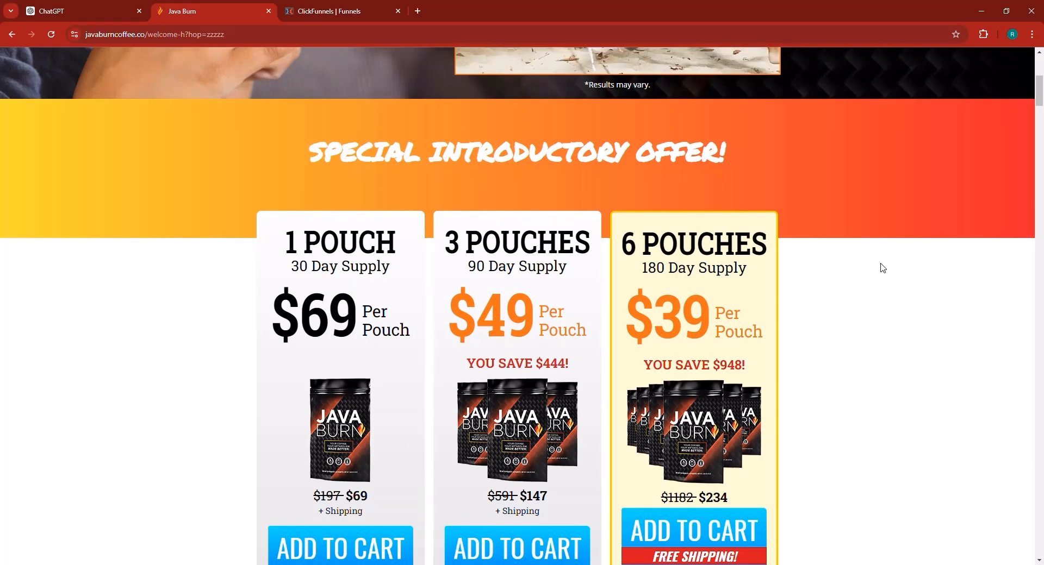
{"action": "scroll", "coordinate": [1027, 305], "scroll_direction": "up", "scroll_amount": 5}
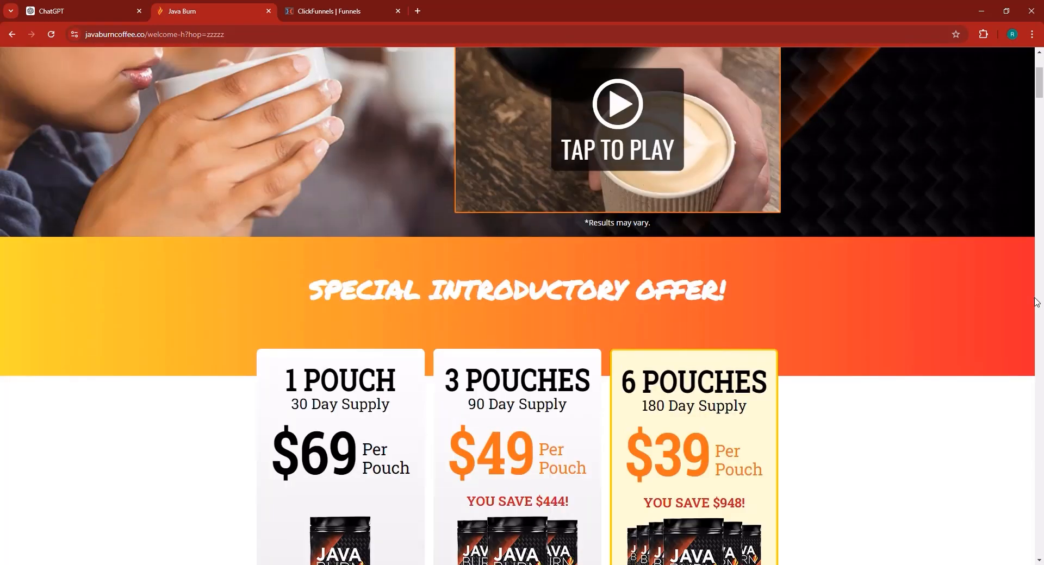
- Return to ClickFunnels, start creating a funnel and look through the available types from Lead Funnels to Phone Funnels
{"action": "left_click", "coordinate": [342, 10]}
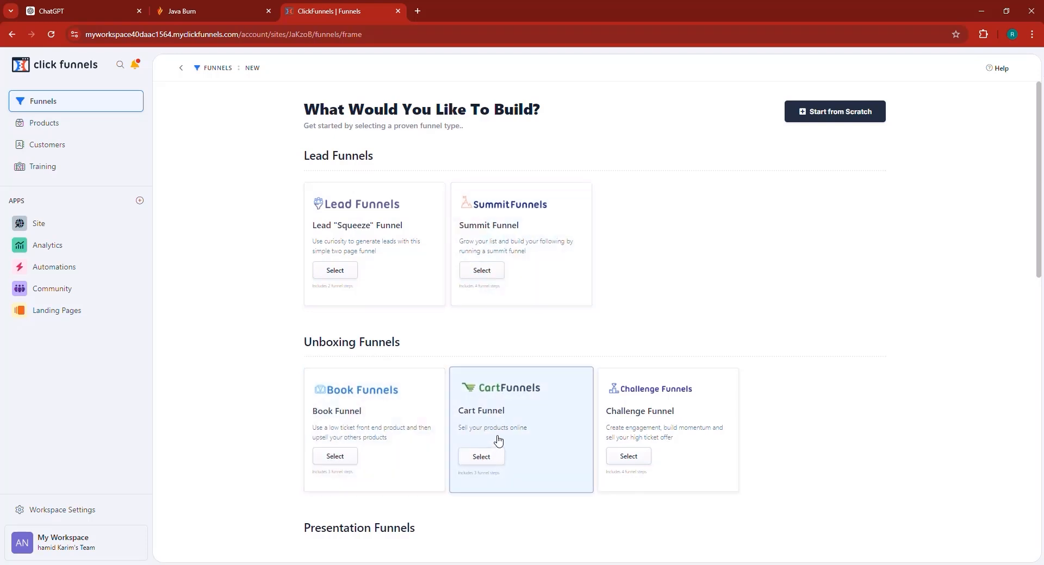
{"action": "scroll", "coordinate": [610, 387], "scroll_direction": "down", "scroll_amount": 5}
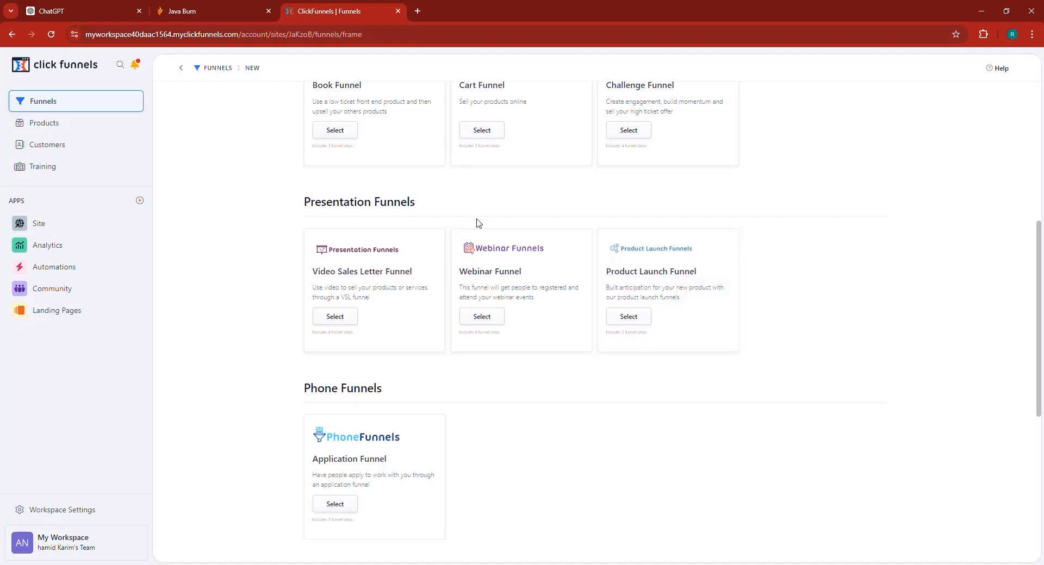
{"action": "scroll", "coordinate": [552, 189], "scroll_direction": "up", "scroll_amount": 5}
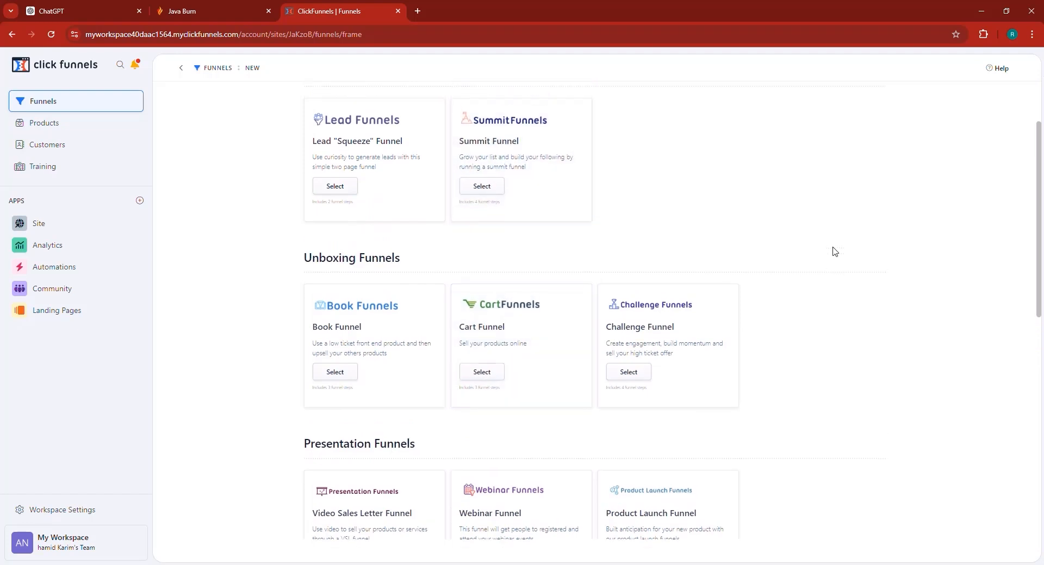
{"action": "scroll", "coordinate": [835, 251], "scroll_direction": "up", "scroll_amount": 2}
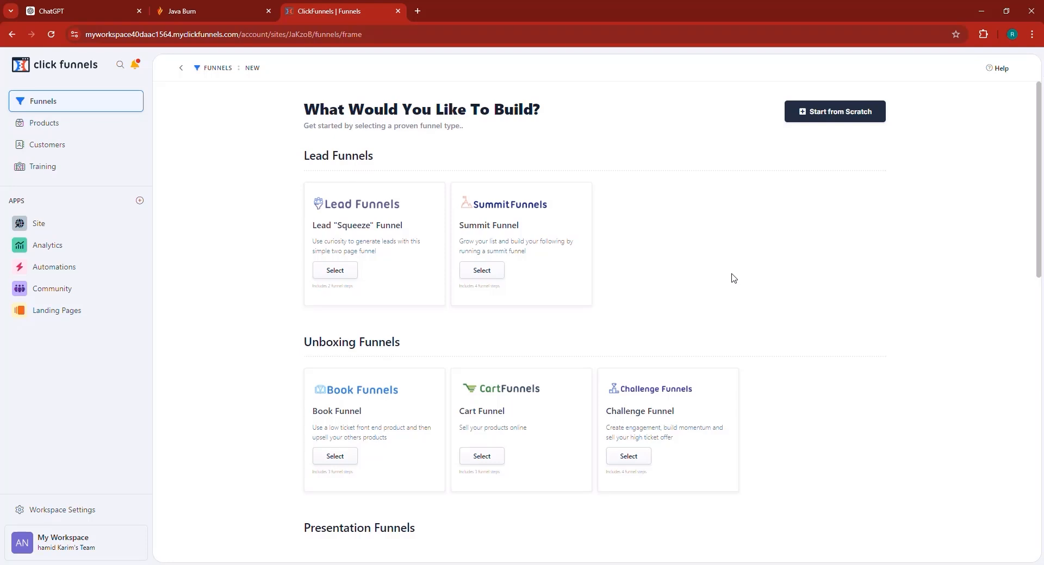
- Search Google for idplr.com in a new browser tab and open the IDplr.com website
{"action": "left_click", "coordinate": [418, 11]}
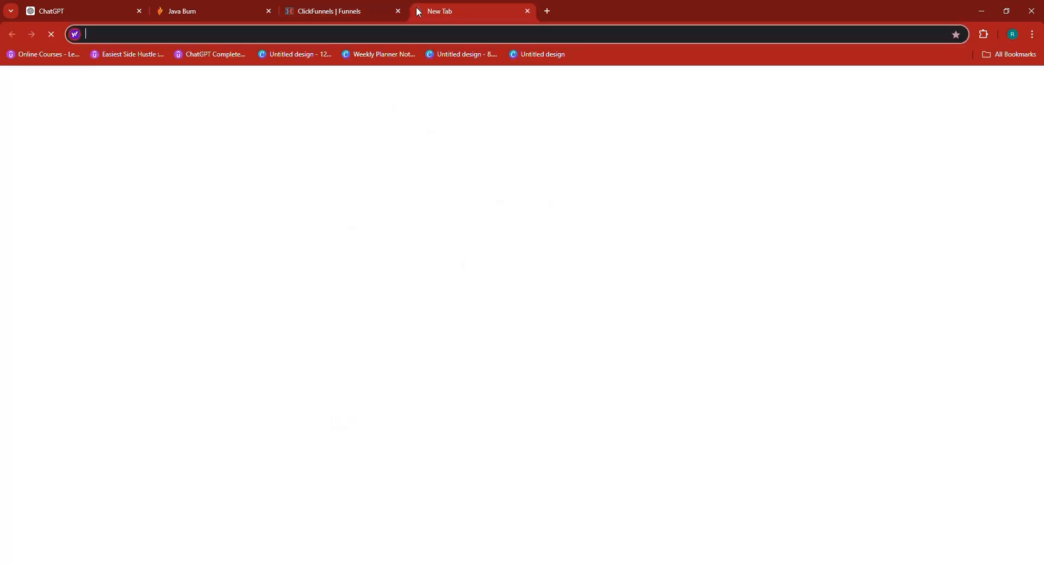
{"action": "type", "text": "google.com"}
{"action": "key", "text": "Return"}
{"action": "type", "text": "idplr"}
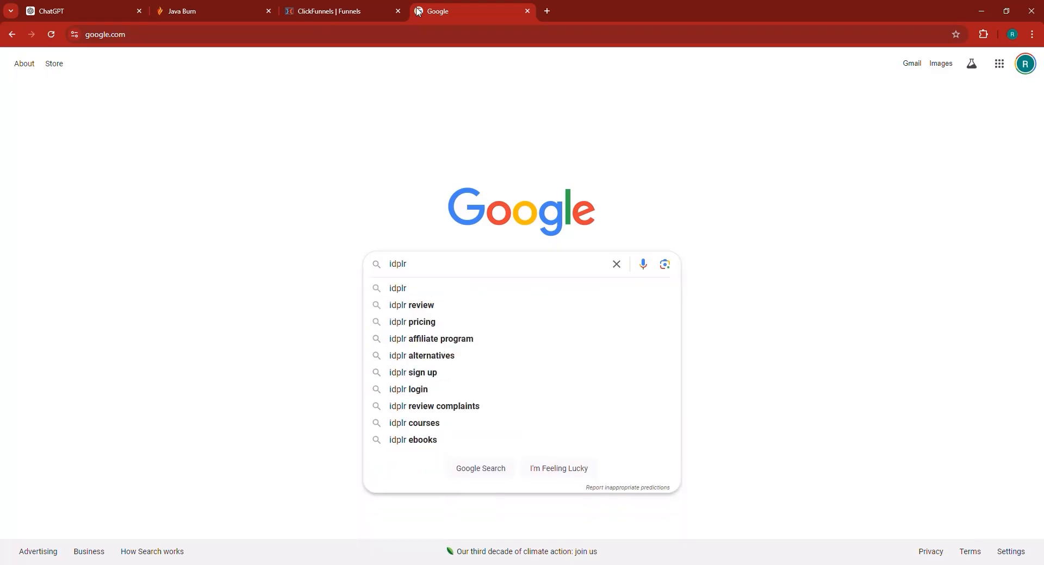
{"action": "type", "text": ".com*"}
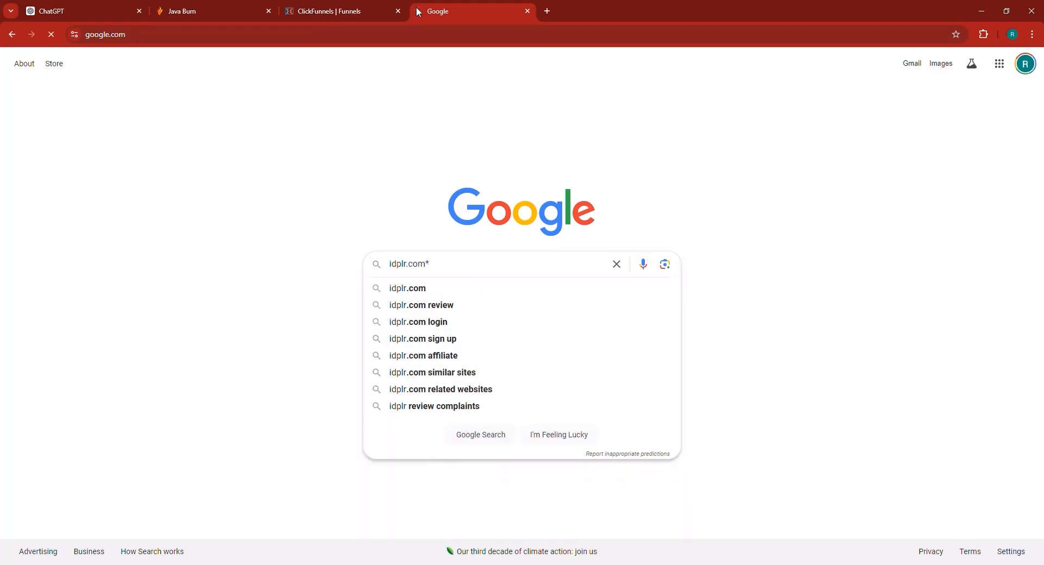
{"action": "key", "text": "Return"}
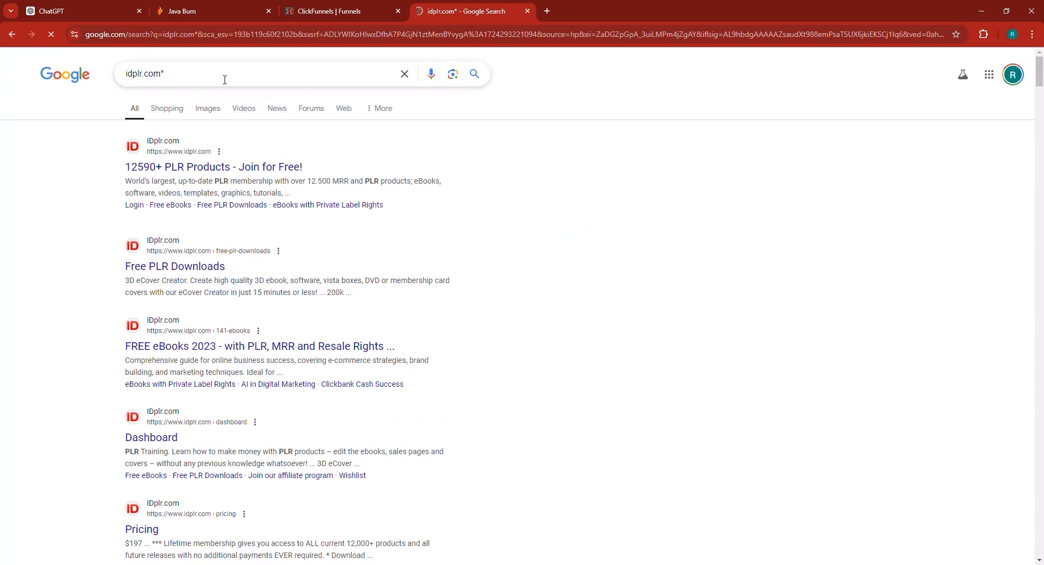
{"action": "key", "text": "BackSpace"}
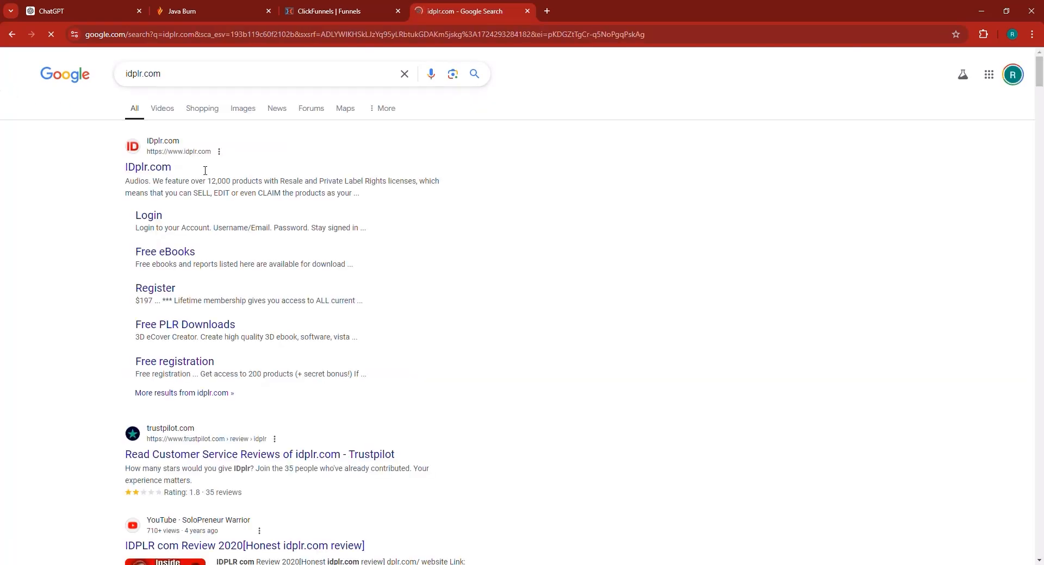
{"action": "left_click", "coordinate": [152, 165]}
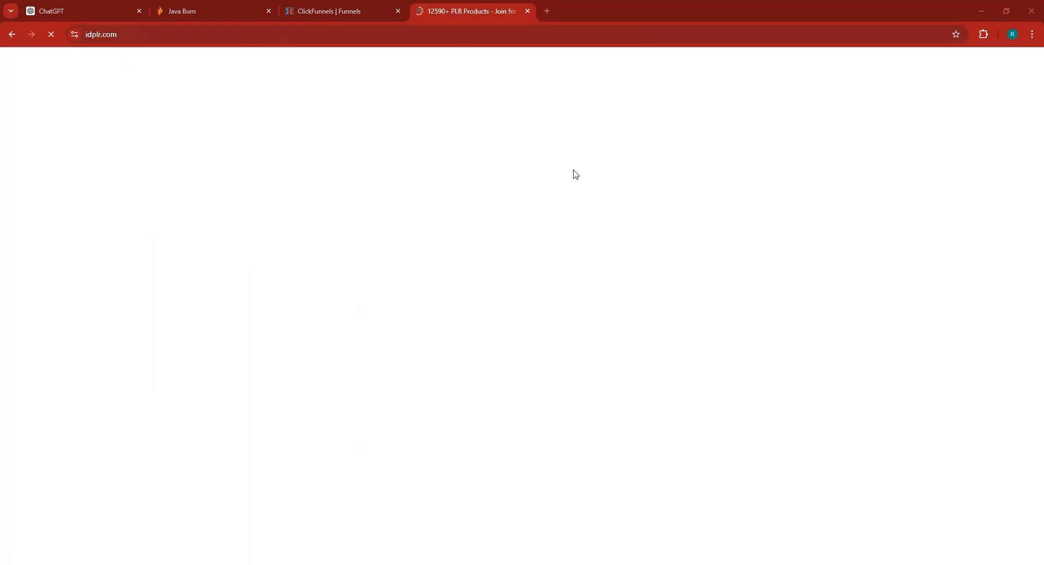
- Glance at the Java Burn page again, return to the IDplr dashboard and search its products for "coffee"
{"action": "left_click", "coordinate": [226, 11]}
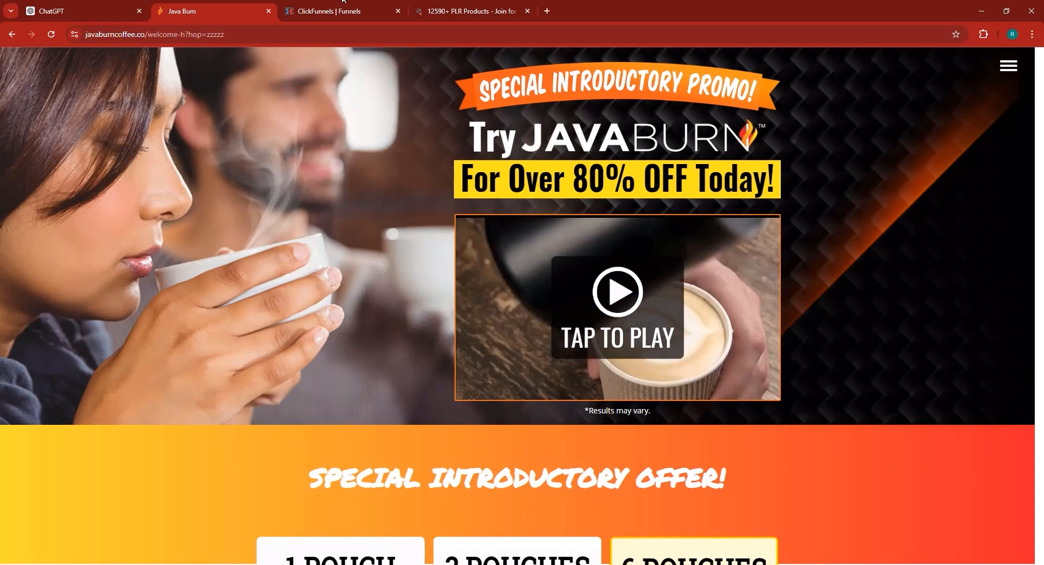
{"action": "left_click", "coordinate": [468, 10]}
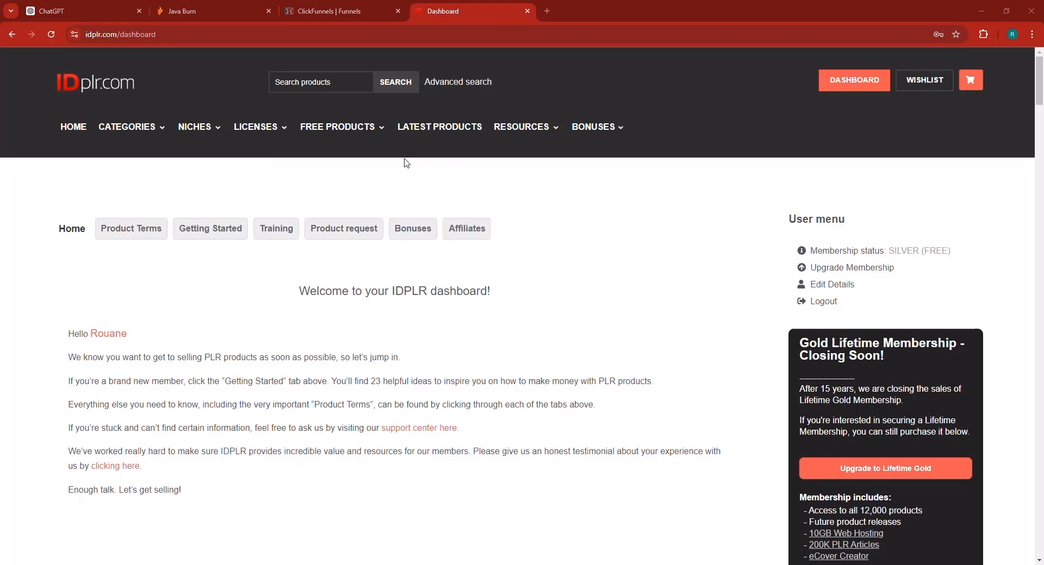
{"action": "left_click", "coordinate": [324, 78]}
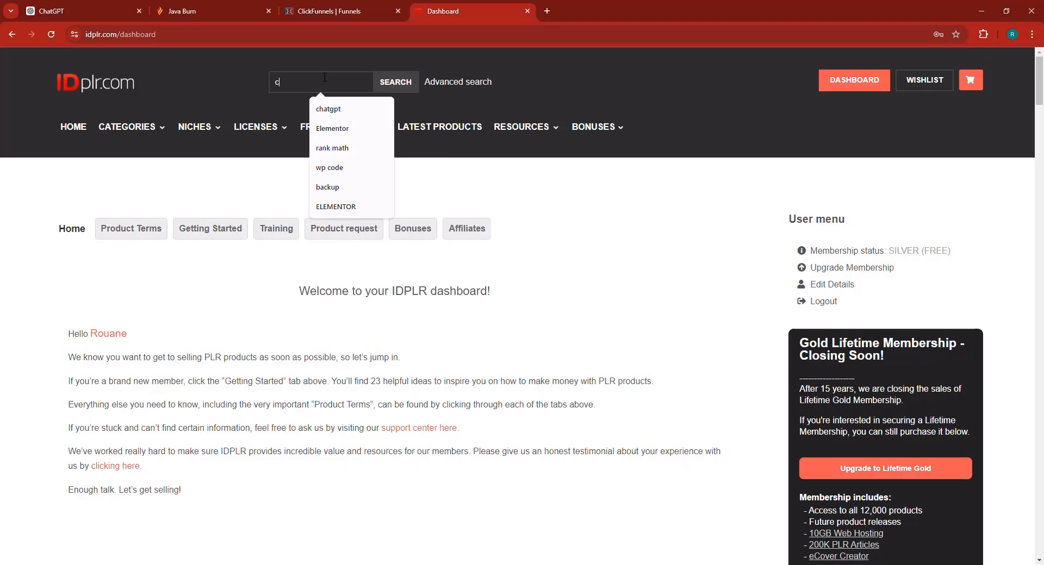
{"action": "type", "text": "coffee"}
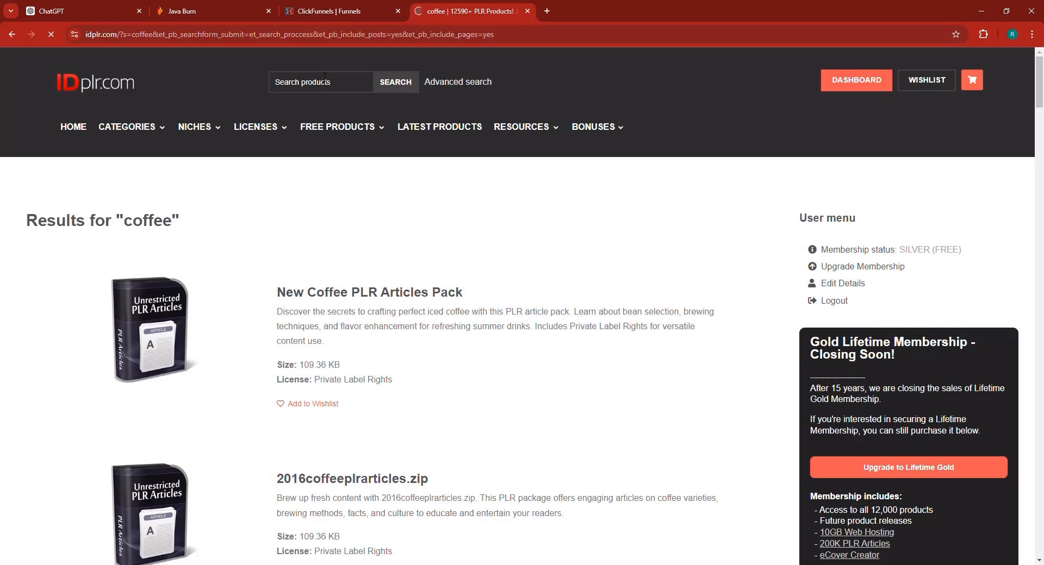
- Browse the coffee product results and open The Coffee Connoiseurs Cookbook
{"action": "scroll", "coordinate": [403, 361], "scroll_direction": "down", "scroll_amount": 3}
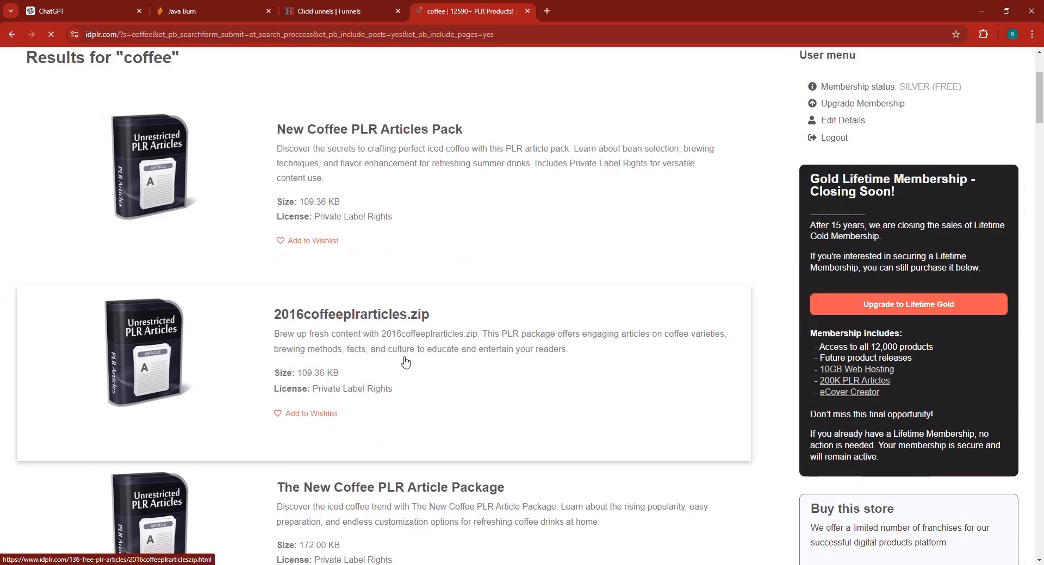
{"action": "scroll", "coordinate": [405, 363], "scroll_direction": "down", "scroll_amount": 3}
{"action": "scroll", "coordinate": [405, 363], "scroll_direction": "down", "scroll_amount": 1}
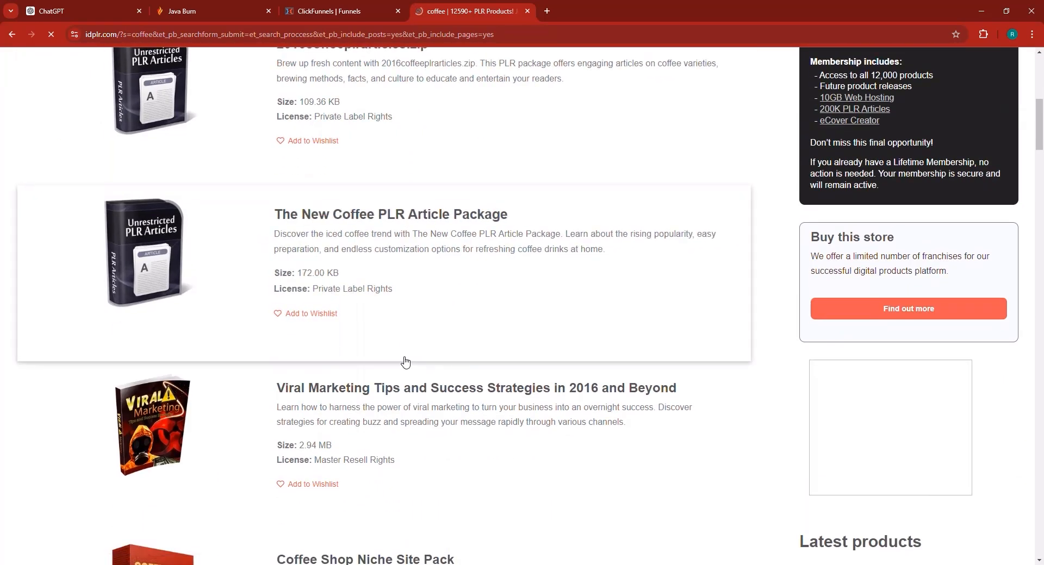
{"action": "scroll", "coordinate": [406, 362], "scroll_direction": "down", "scroll_amount": 2}
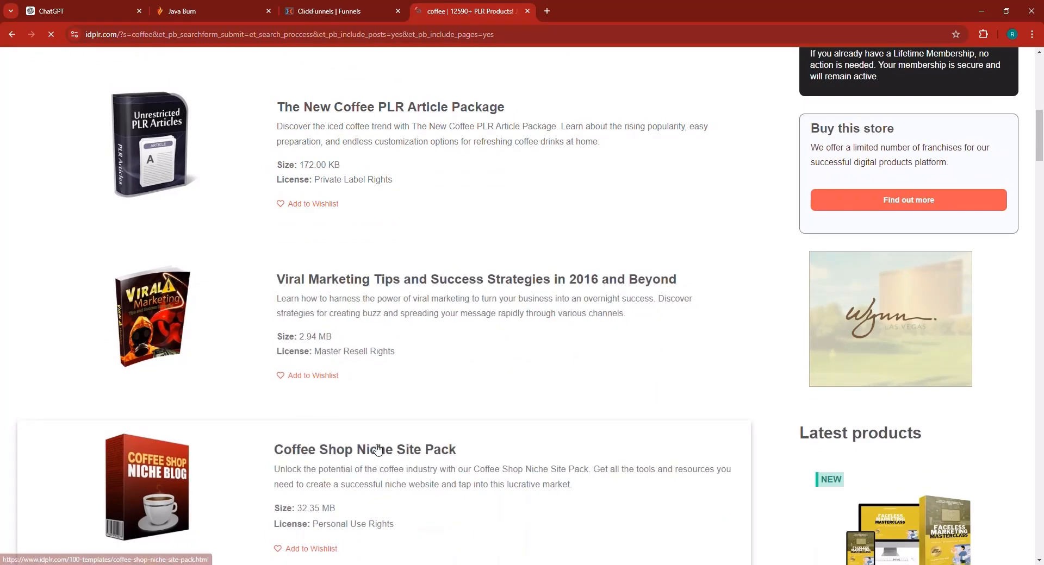
{"action": "scroll", "coordinate": [378, 450], "scroll_direction": "down", "scroll_amount": 5}
{"action": "scroll", "coordinate": [383, 413], "scroll_direction": "down", "scroll_amount": 4}
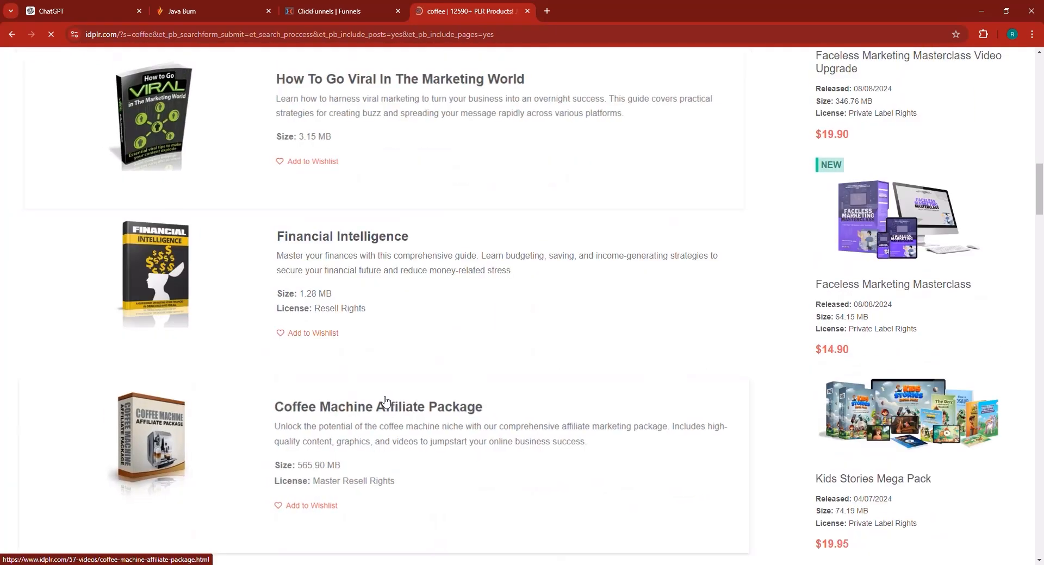
{"action": "scroll", "coordinate": [350, 413], "scroll_direction": "down", "scroll_amount": 4}
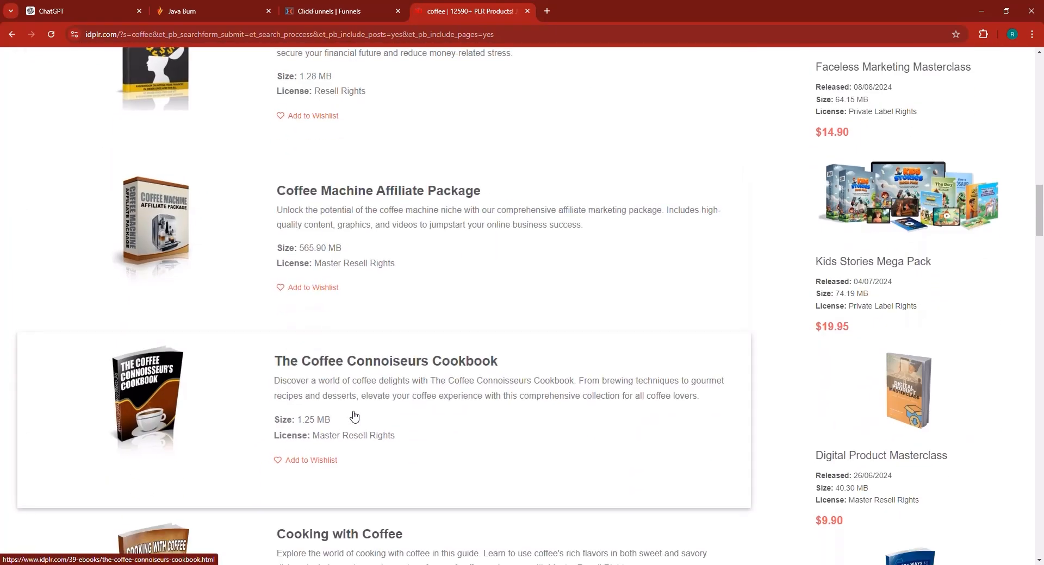
{"action": "scroll", "coordinate": [354, 416], "scroll_direction": "down", "scroll_amount": 3}
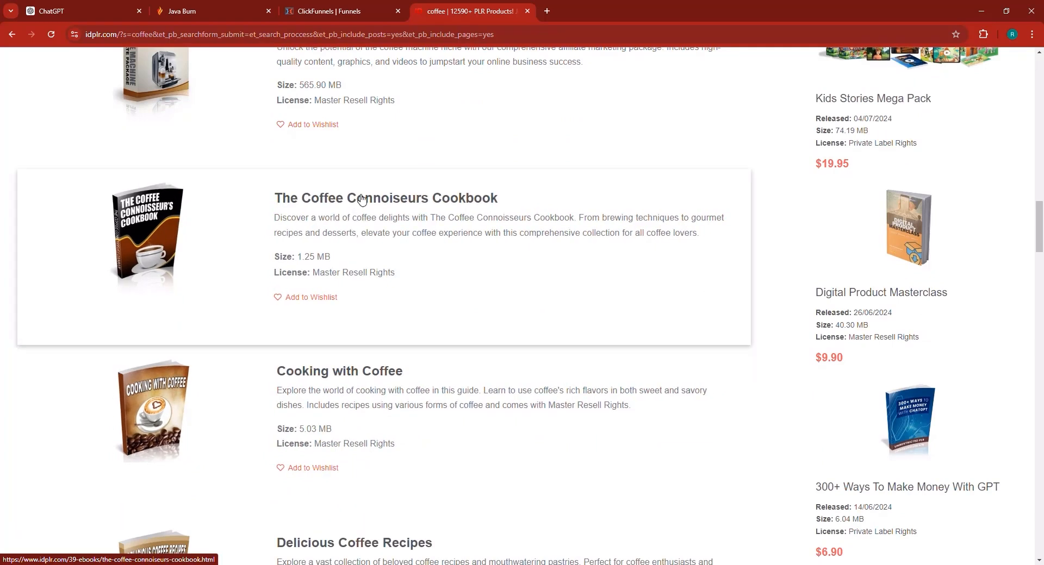
{"action": "left_click", "coordinate": [429, 316]}
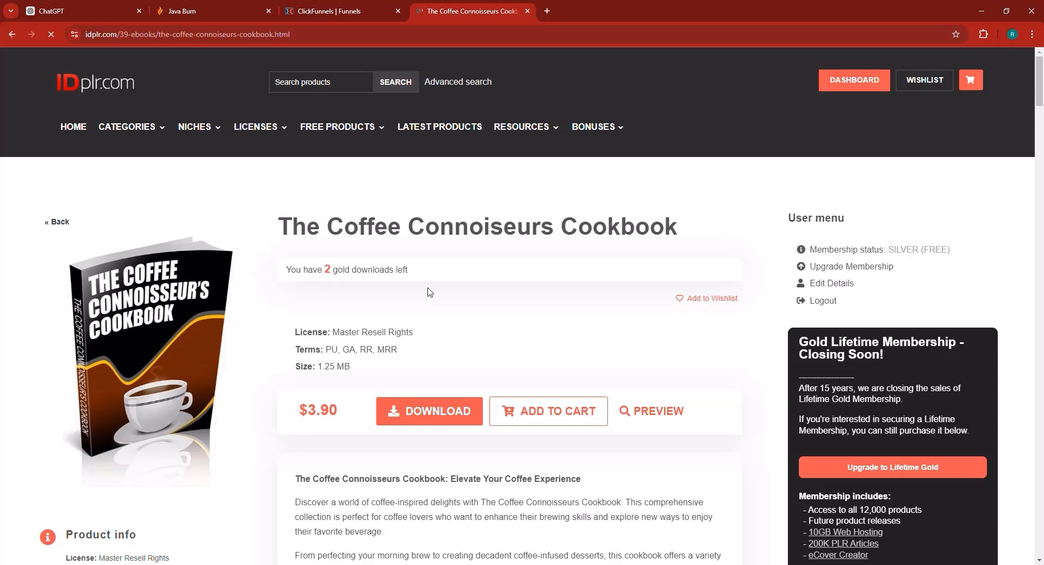
- Review the cookbook's product details, download it and show the recent download history
{"action": "scroll", "coordinate": [239, 354], "scroll_direction": "down", "scroll_amount": 4}
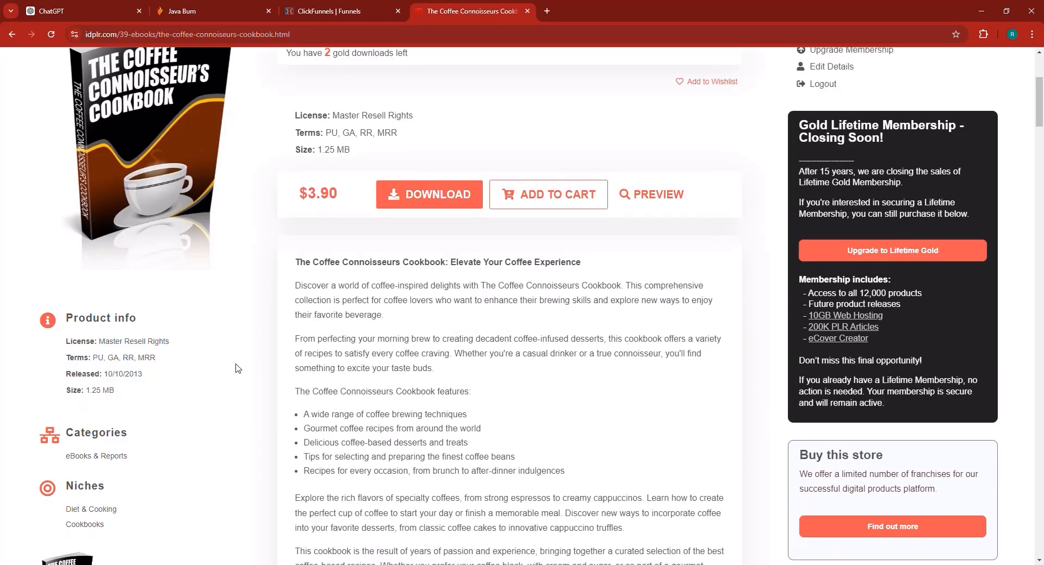
{"action": "scroll", "coordinate": [278, 216], "scroll_direction": "up", "scroll_amount": 2}
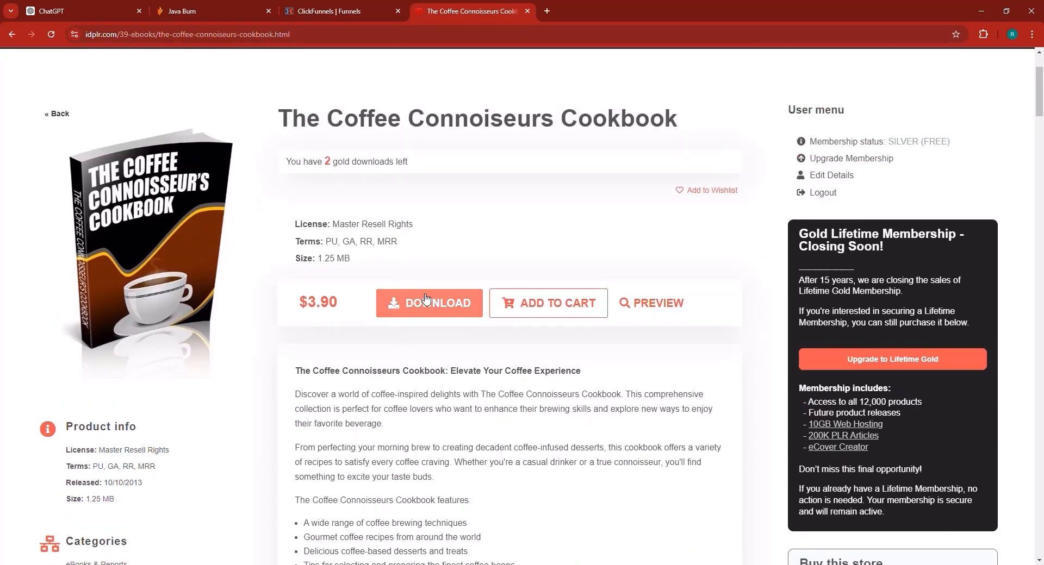
{"action": "left_click", "coordinate": [426, 304]}
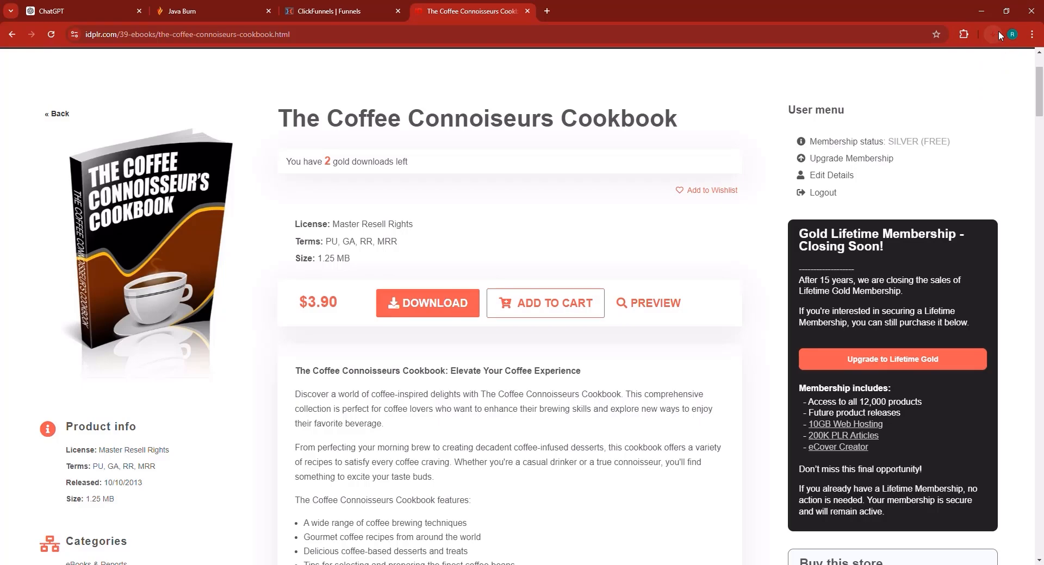
{"action": "left_click", "coordinate": [997, 32]}
{"action": "mouse_move", "coordinate": [898, 87]}
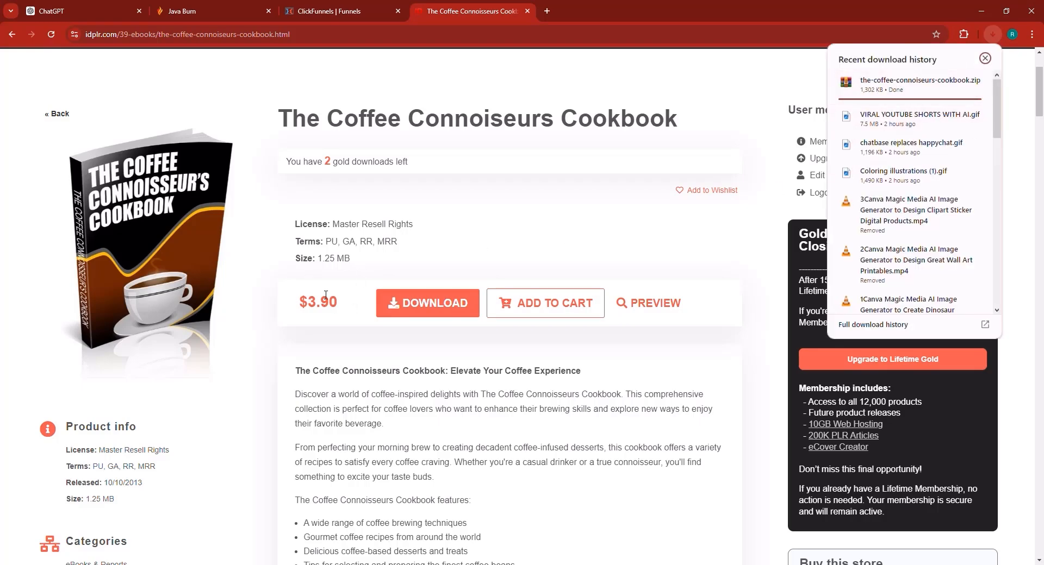
- Open the downloaded the-coffee-connoiseurs-cookbook.zip archive and extract its contents to a desktop folder
{"action": "left_click", "coordinate": [379, 166]}
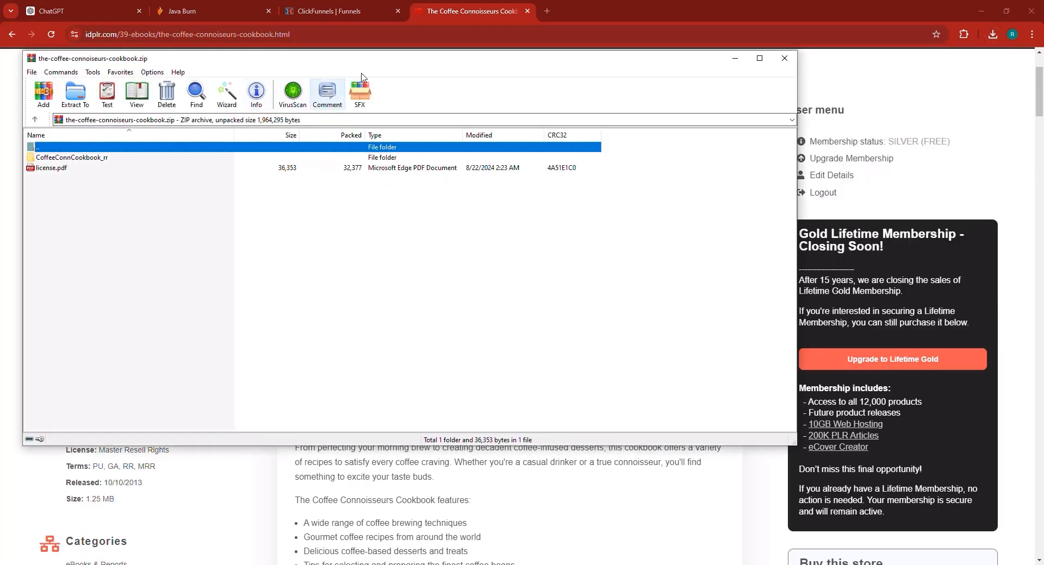
{"action": "left_click_drag", "start_coordinate": [646, 60], "coordinate": [954, 80]}
{"action": "left_click_drag", "start_coordinate": [462, 85], "coordinate": [291, 109]}
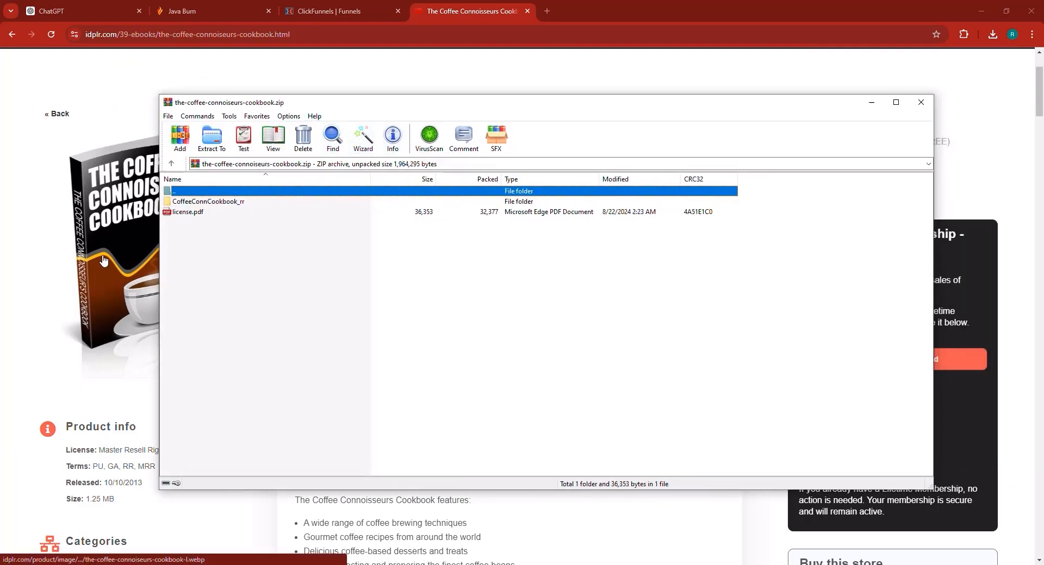
{"action": "left_click_drag", "start_coordinate": [256, 107], "coordinate": [268, 137]}
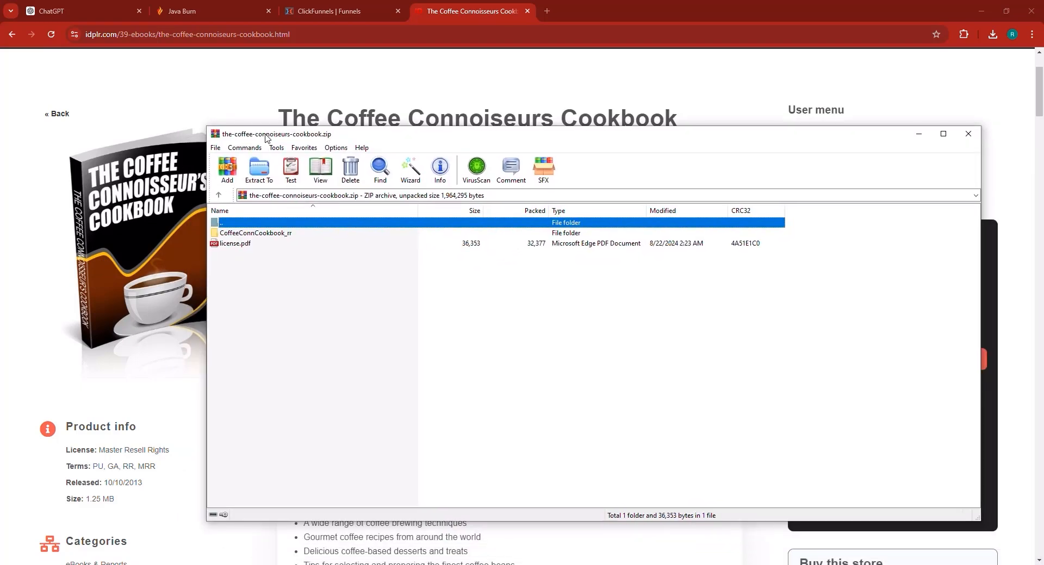
{"action": "left_click", "coordinate": [413, 175]}
{"action": "left_click", "coordinate": [595, 401]}
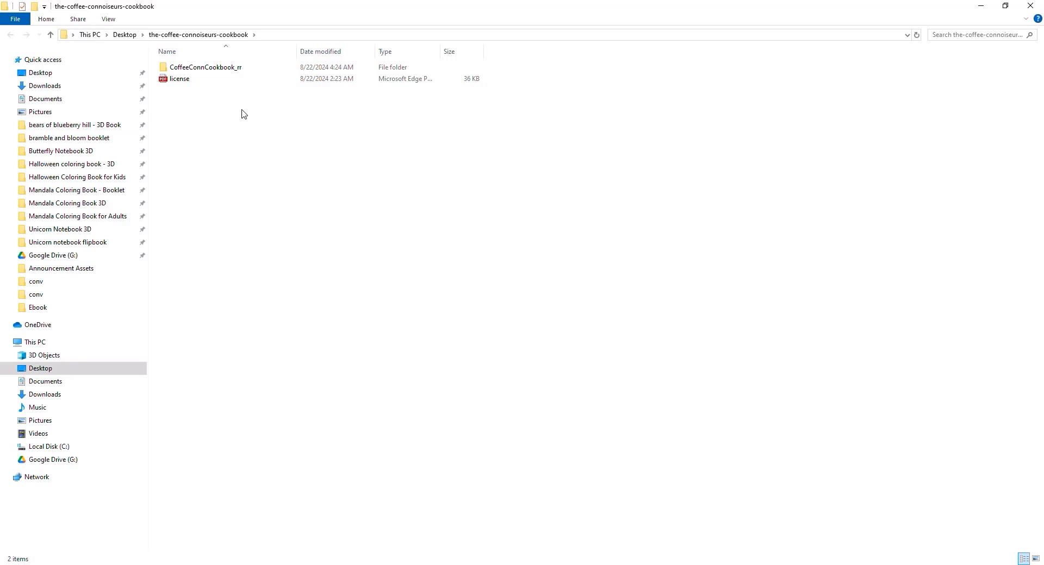
- Open the Ecover folder inside CoffeeConnCookbook_rr and look at the eCover450 image and the other cookbook covers
{"action": "left_click", "coordinate": [211, 69]}
{"action": "double_click", "coordinate": [211, 71]}
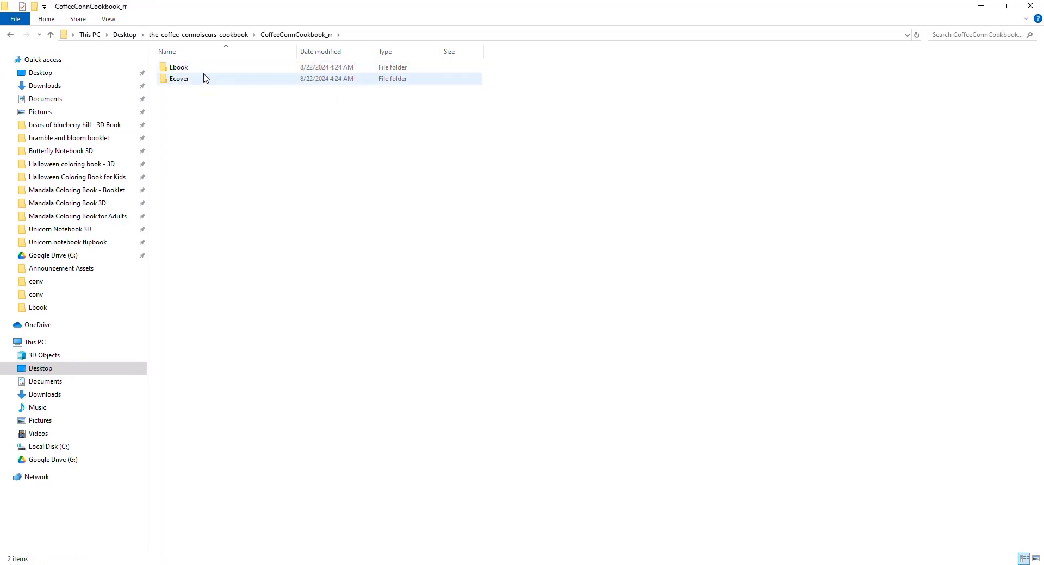
{"action": "double_click", "coordinate": [179, 78]}
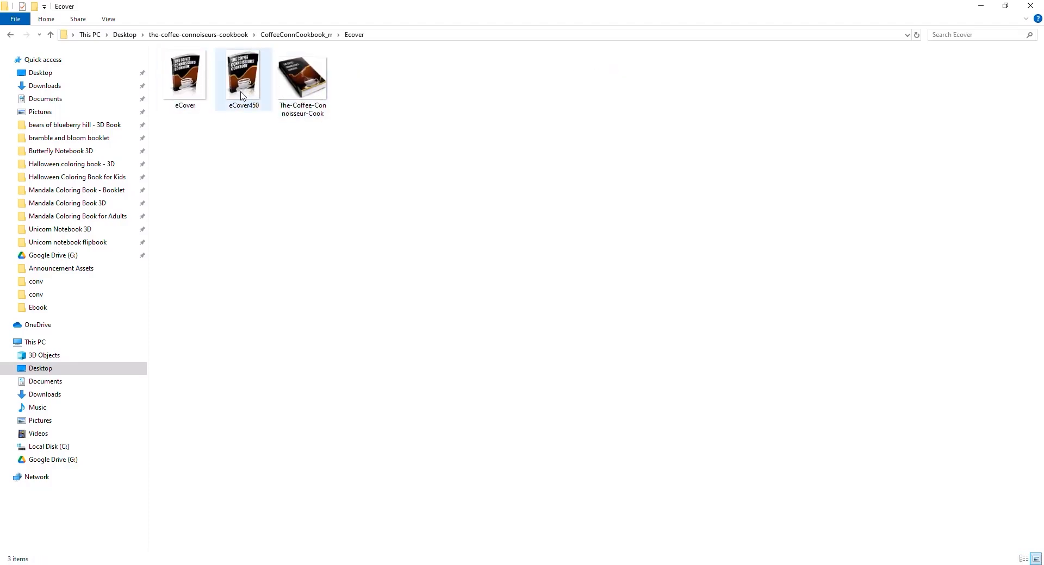
{"action": "left_click", "coordinate": [243, 96]}
{"action": "double_click", "coordinate": [243, 97]}
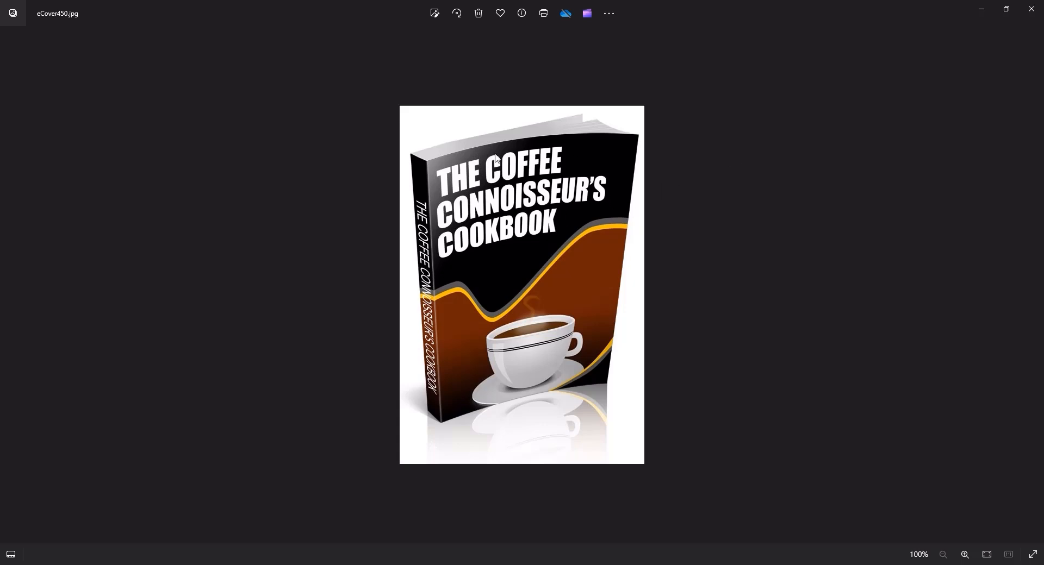
{"action": "left_click", "coordinate": [1031, 9]}
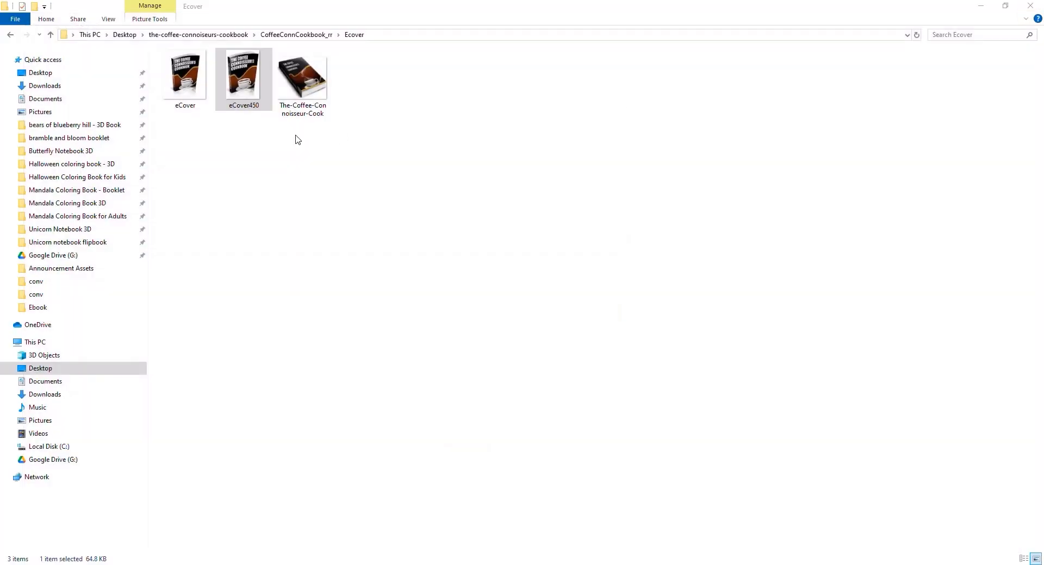
{"action": "double_click", "coordinate": [301, 82]}
- Open Coffee_Connoisseur_Cookbook from the Ebook folder, skim its contents through to the hot coffee recipes and close it
{"action": "left_click", "coordinate": [217, 74]}
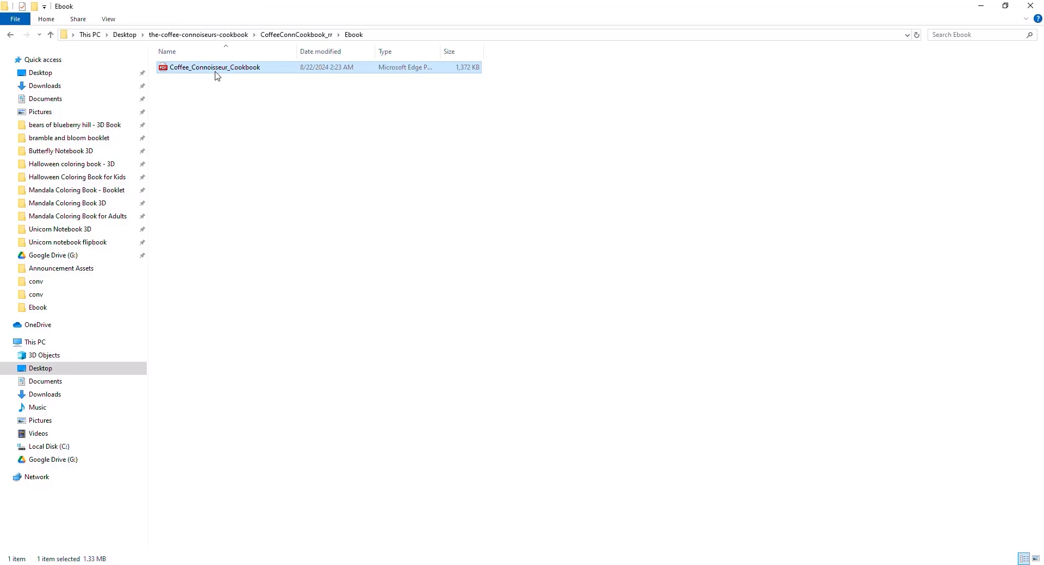
{"action": "double_click", "coordinate": [252, 73]}
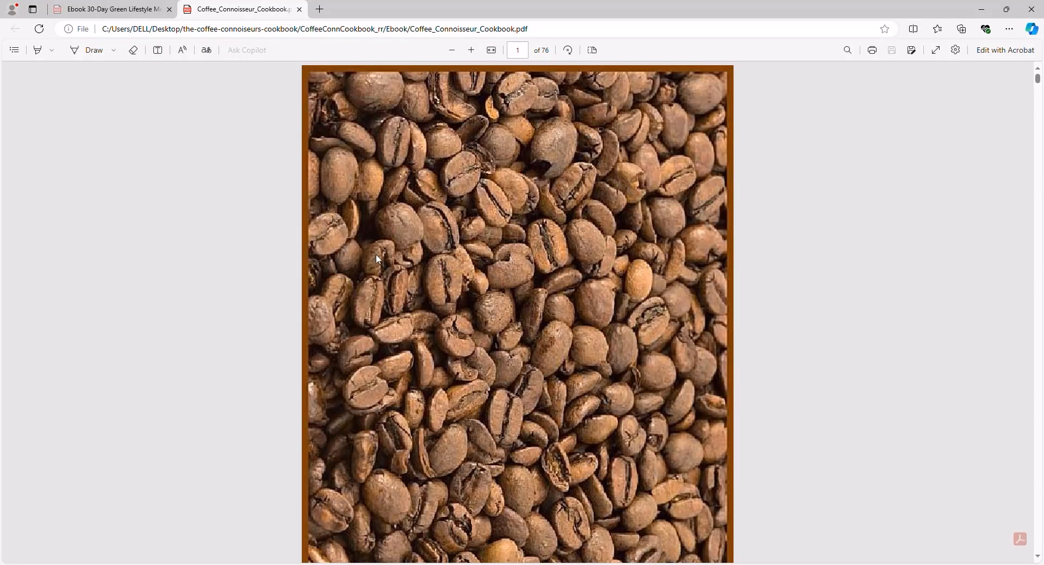
{"action": "scroll", "coordinate": [376, 255], "scroll_direction": "down", "scroll_amount": 5}
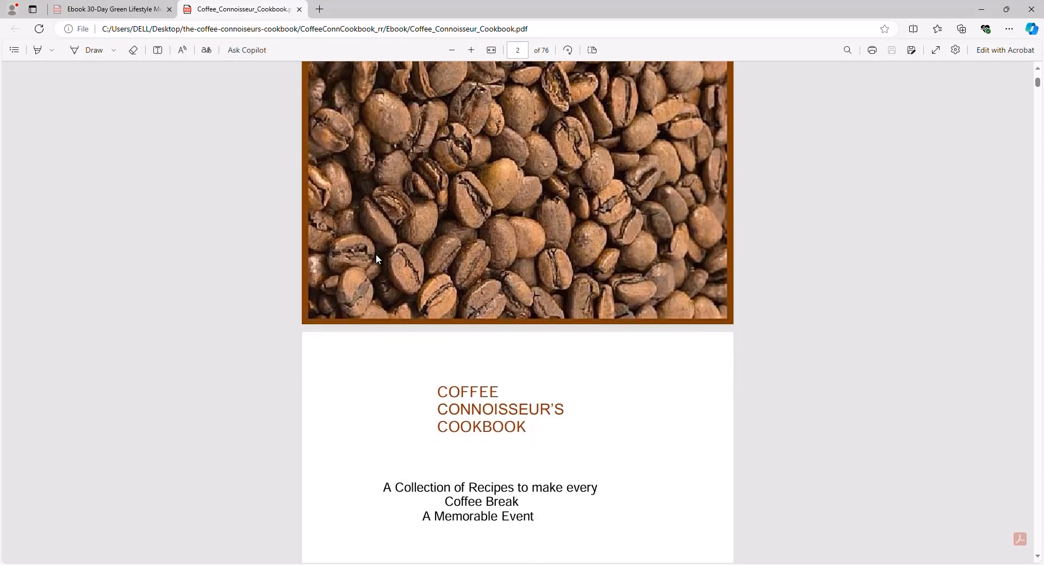
{"action": "scroll", "coordinate": [376, 259], "scroll_direction": "down", "scroll_amount": 10}
{"action": "scroll", "coordinate": [378, 259], "scroll_direction": "down", "scroll_amount": 10}
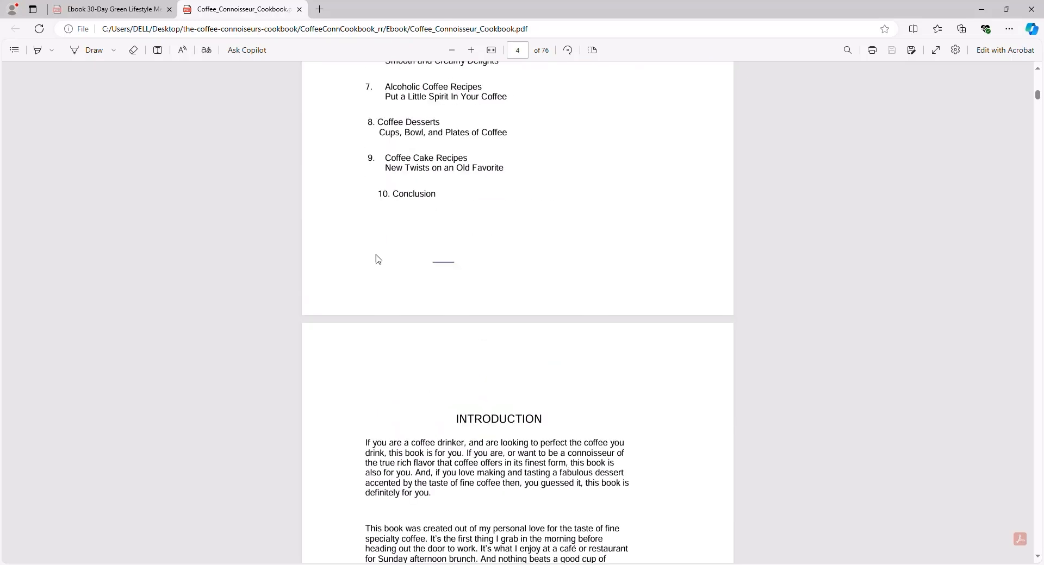
{"action": "scroll", "coordinate": [378, 259], "scroll_direction": "down", "scroll_amount": 15}
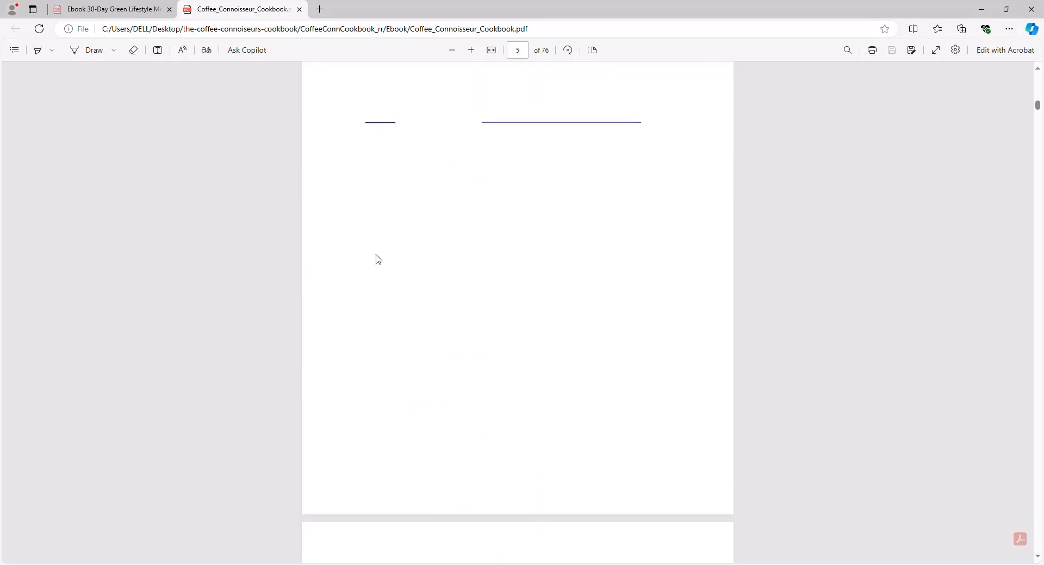
{"action": "scroll", "coordinate": [378, 259], "scroll_direction": "down", "scroll_amount": 10}
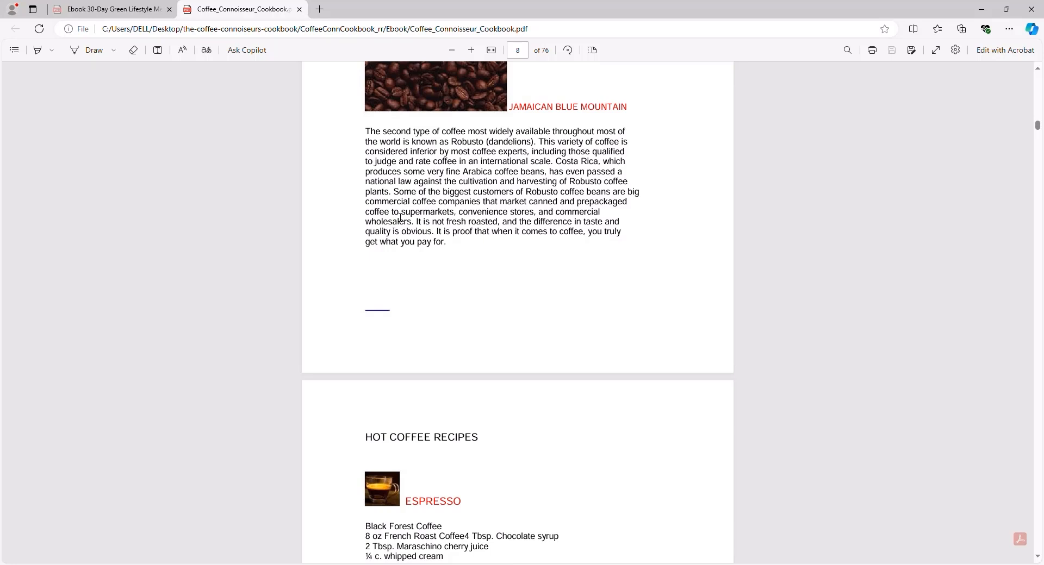
{"action": "scroll", "coordinate": [401, 219], "scroll_direction": "down", "scroll_amount": 5}
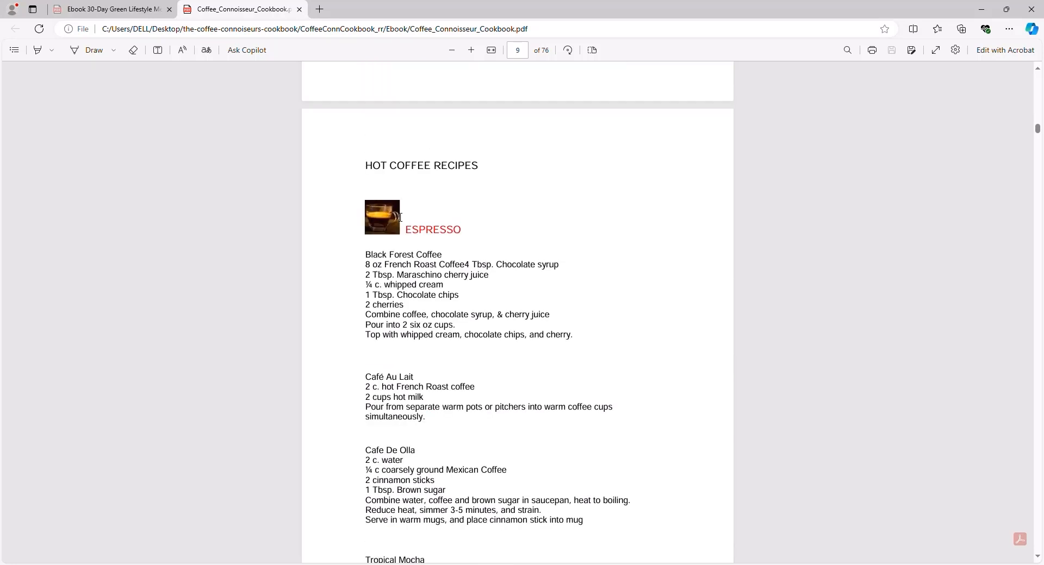
{"action": "left_click", "coordinate": [1031, 9]}
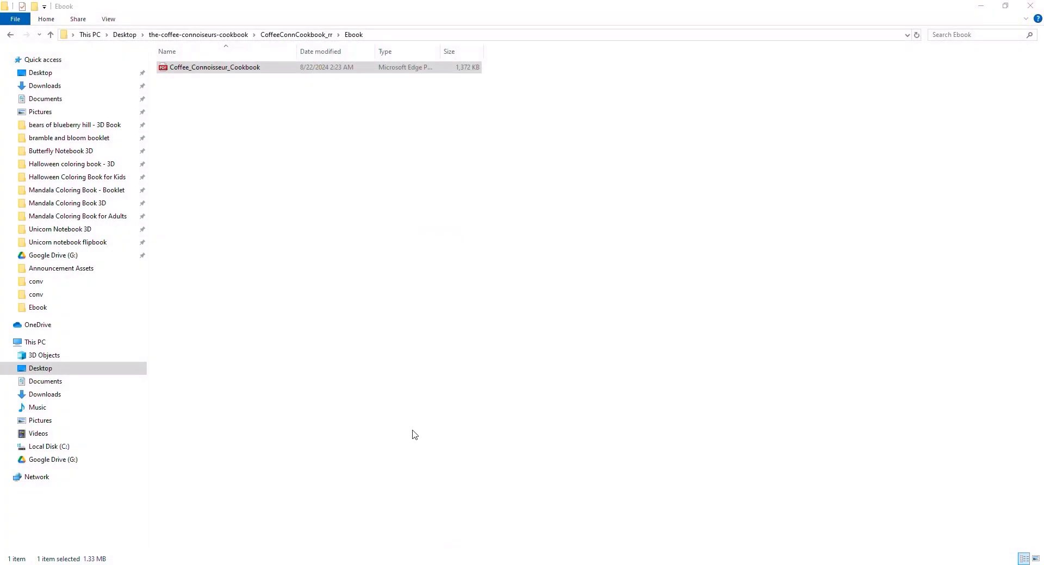
- Return to the browser, close the IDplr cookbook page and choose the Lead "Squeeze" Funnel type in ClickFunnels
{"action": "left_click", "coordinate": [344, 561]}
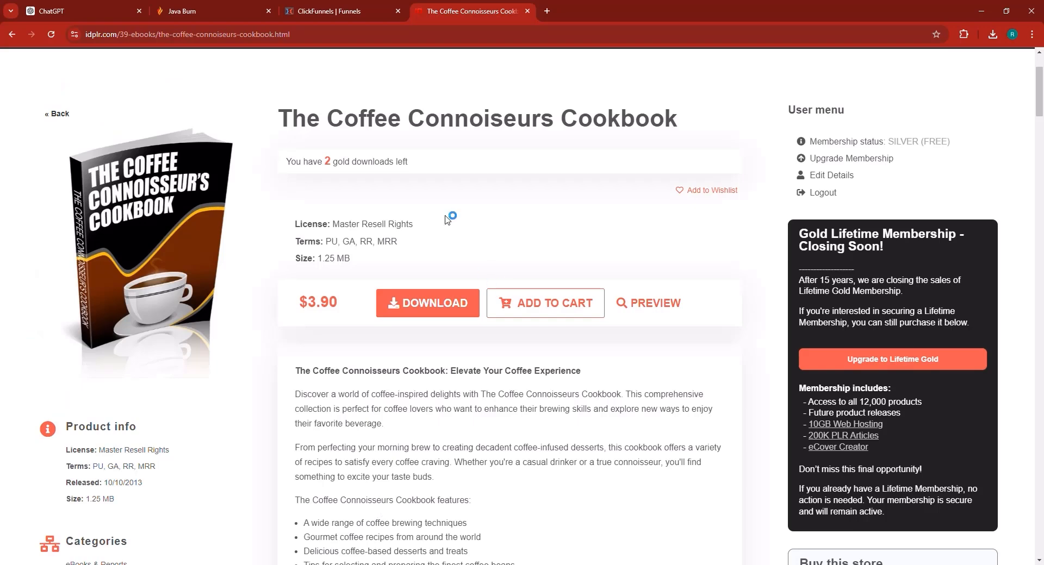
{"action": "left_click", "coordinate": [528, 10]}
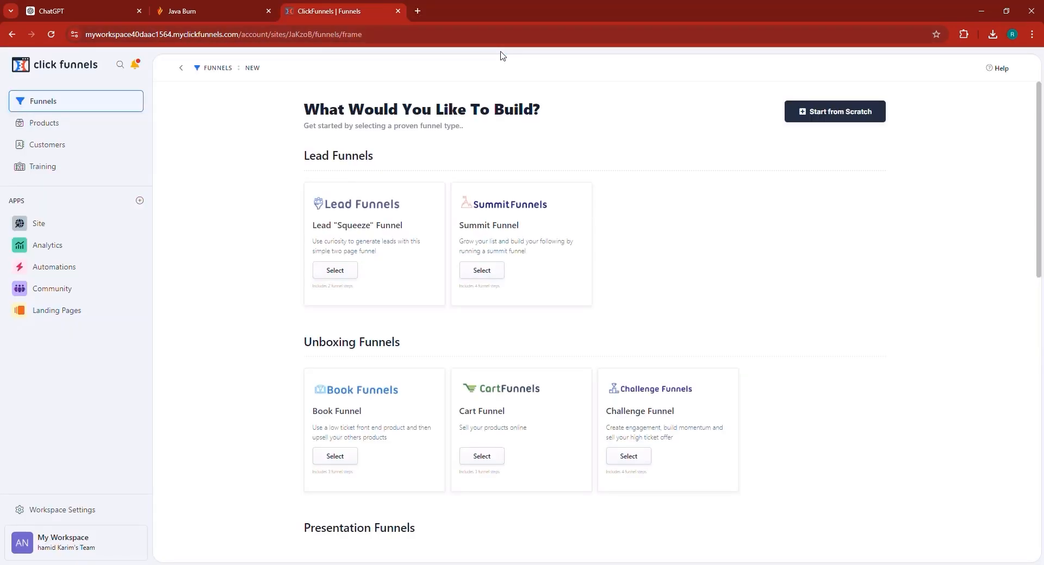
{"action": "left_click", "coordinate": [334, 271]}
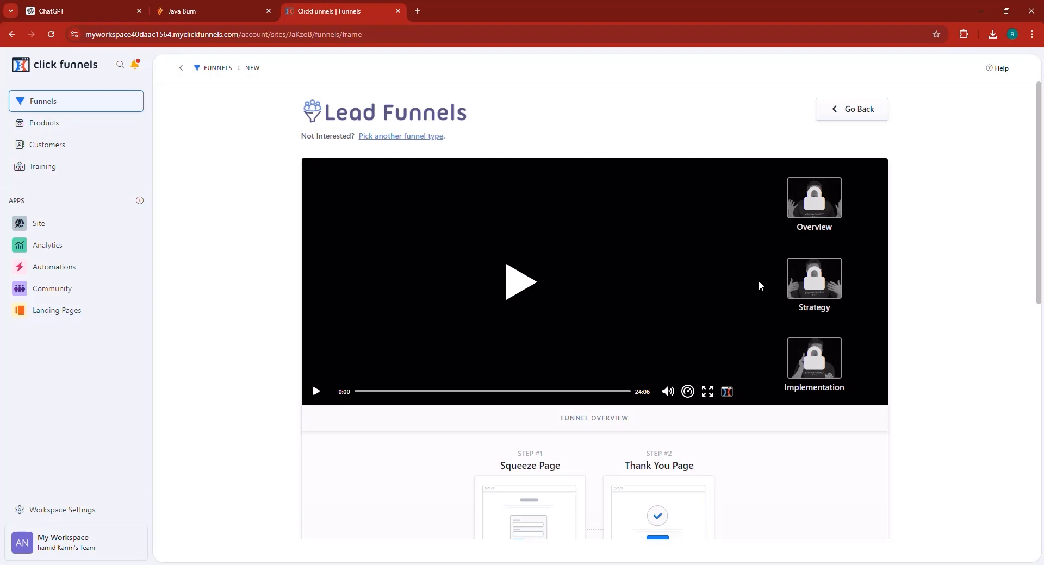
- Compare the lead squeeze templates with the Java Burn page and install the dark teal template from the first row
{"action": "scroll", "coordinate": [758, 281], "scroll_direction": "down", "scroll_amount": 3}
{"action": "scroll", "coordinate": [760, 283], "scroll_direction": "down", "scroll_amount": 3}
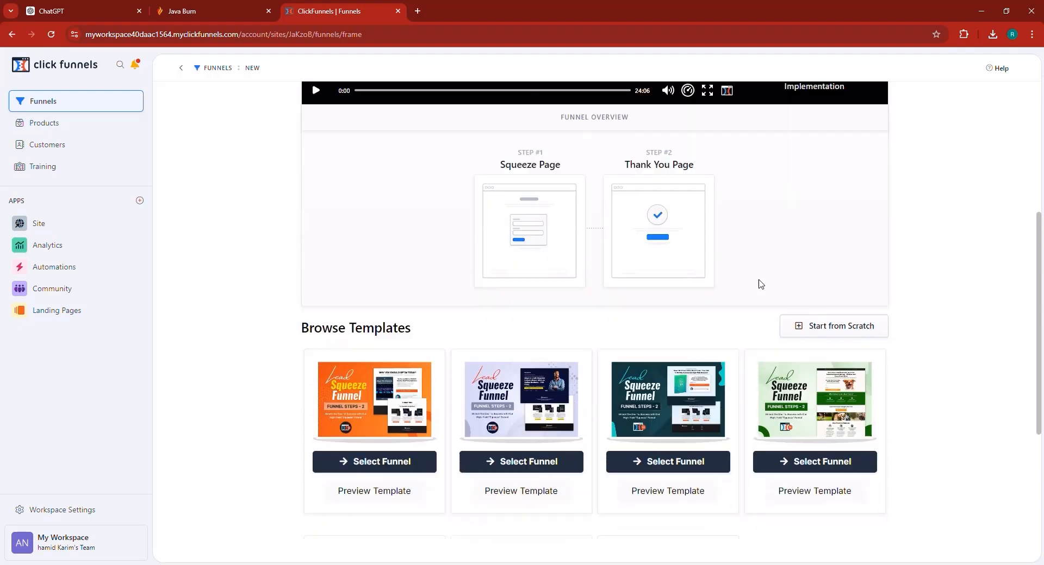
{"action": "left_click", "coordinate": [248, 4]}
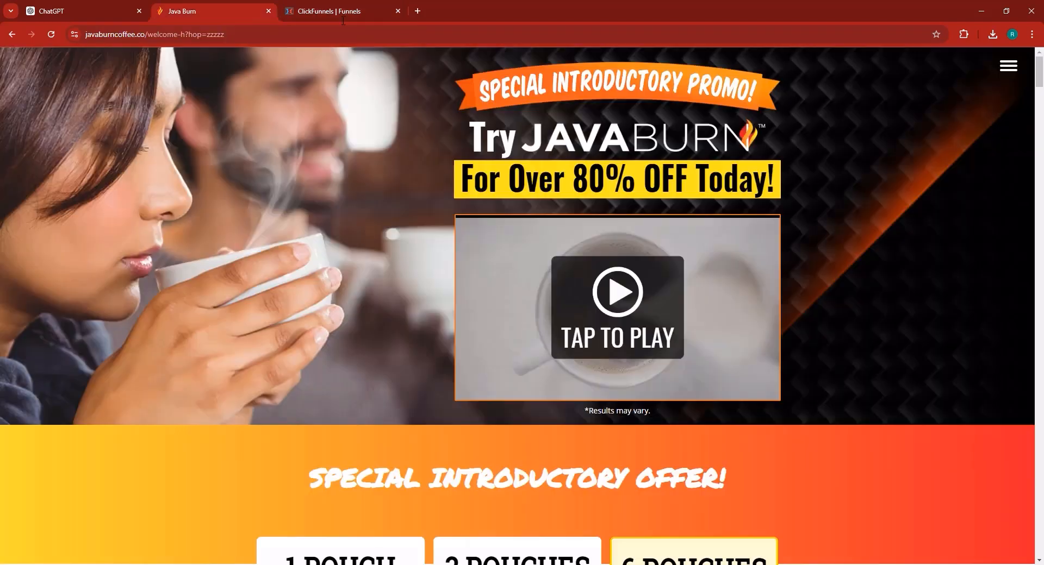
{"action": "left_click", "coordinate": [364, 5]}
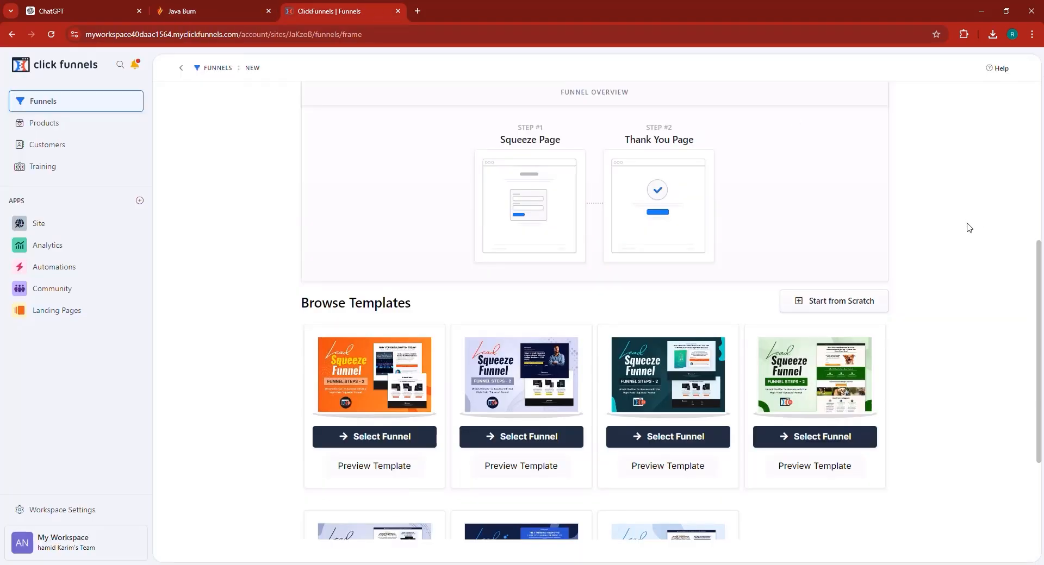
{"action": "scroll", "coordinate": [945, 272], "scroll_direction": "down", "scroll_amount": 3}
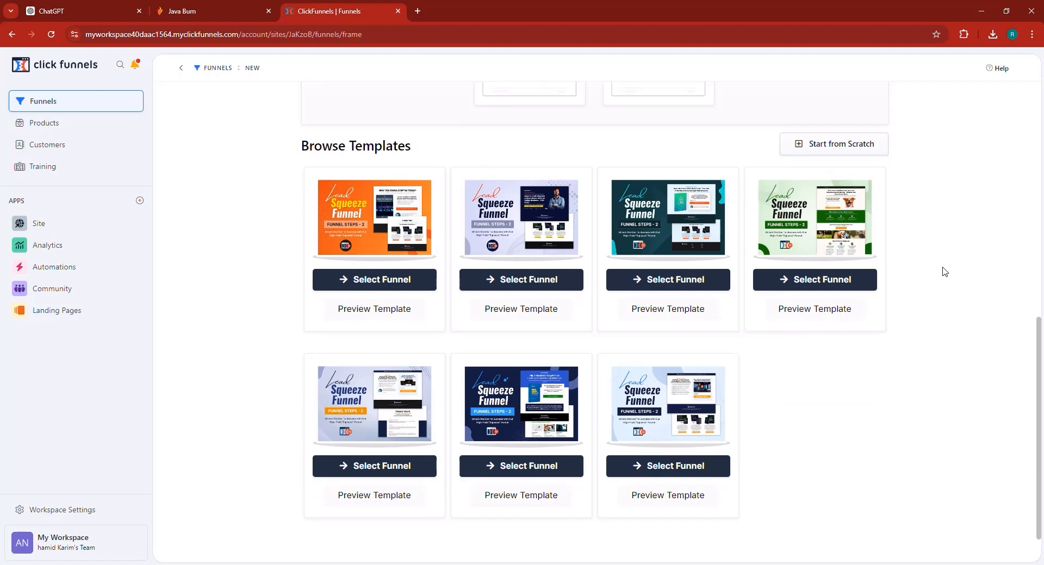
{"action": "scroll", "coordinate": [945, 271], "scroll_direction": "up", "scroll_amount": 1}
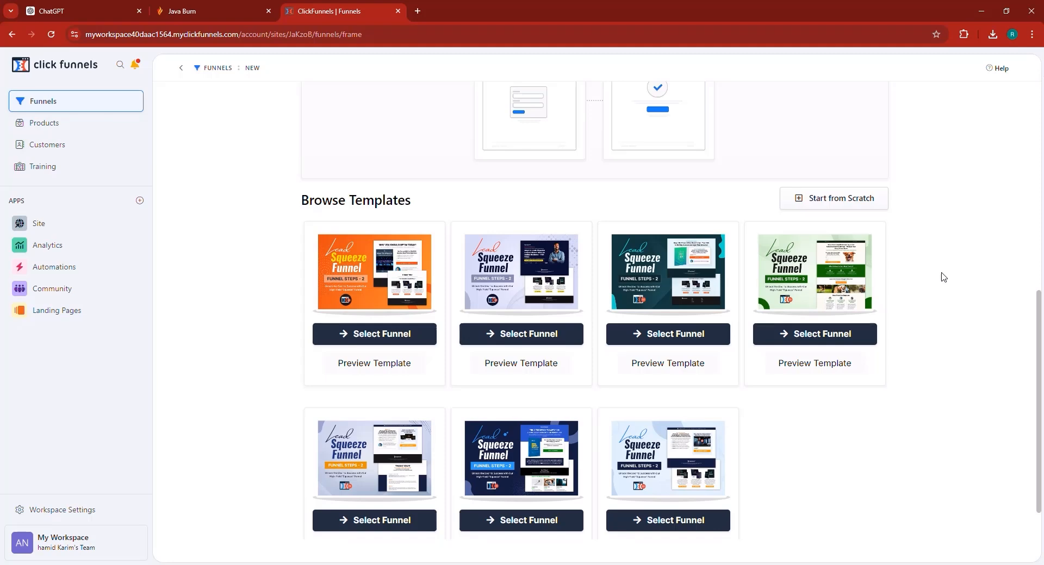
{"action": "left_click", "coordinate": [682, 331]}
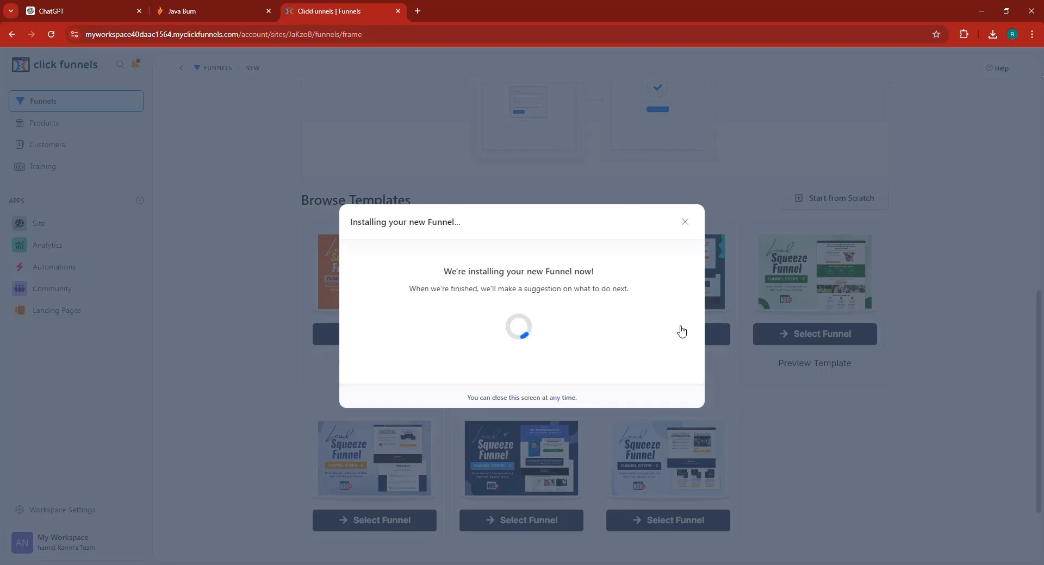
- Switch to ChatGPT and attach Coffee_Connoisseur_Cookbook.pdf from the extracted Ebook folder to a new message
{"action": "left_click", "coordinate": [212, 11]}
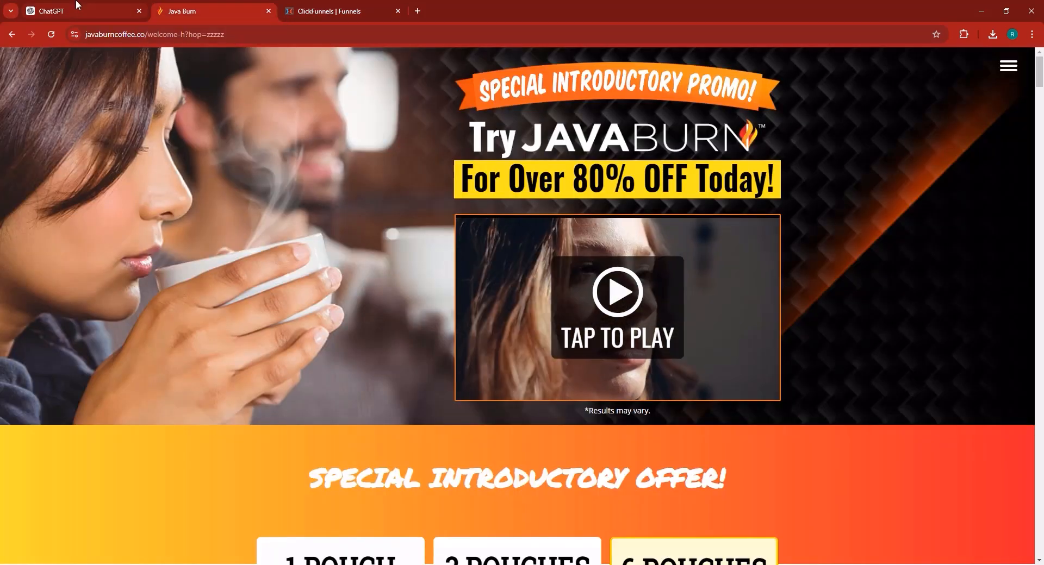
{"action": "left_click", "coordinate": [87, 5]}
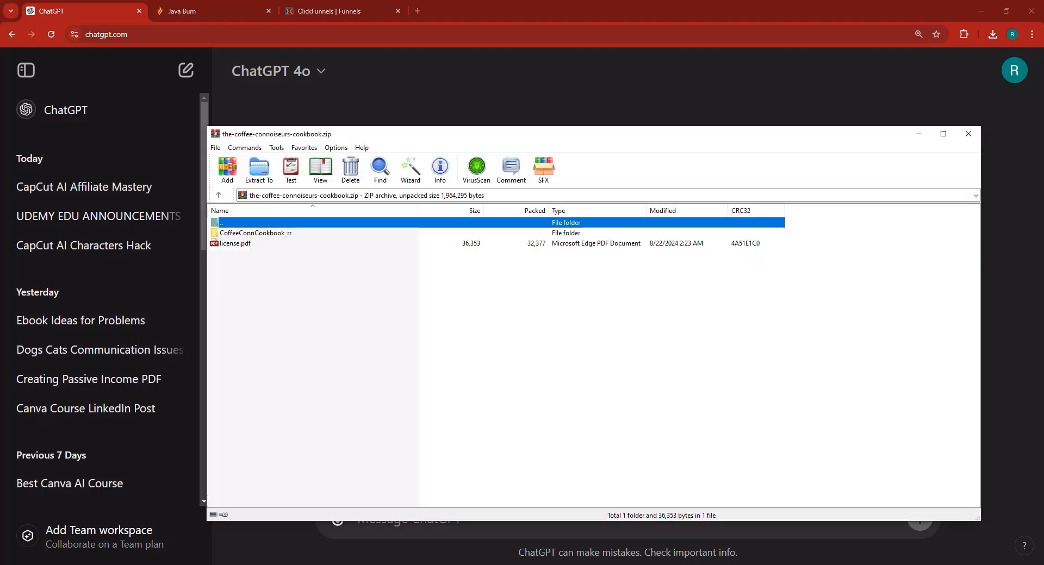
{"action": "key", "text": "Escape"}
{"action": "left_click", "coordinate": [338, 521]}
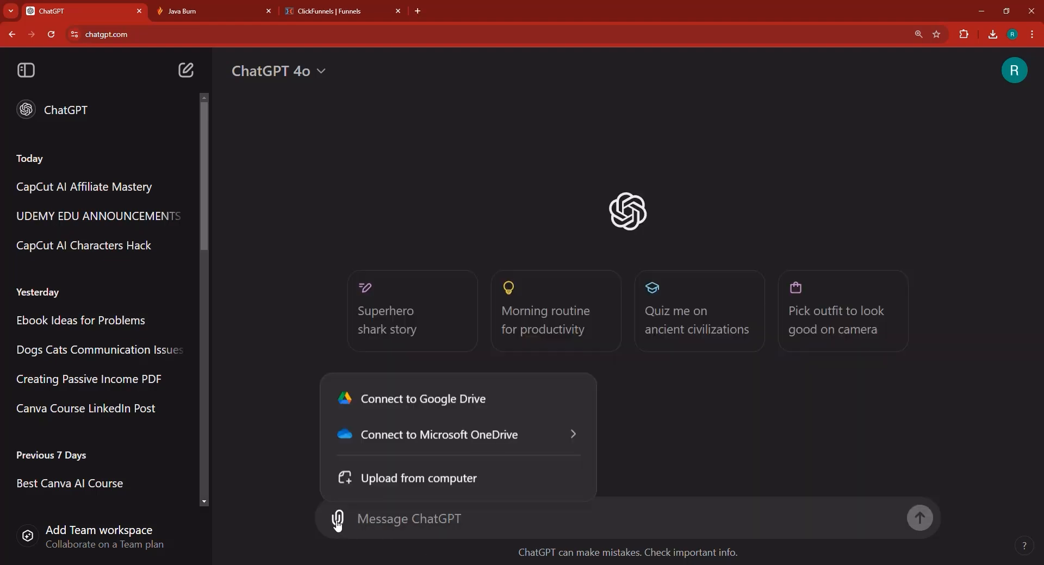
{"action": "left_click", "coordinate": [410, 478]}
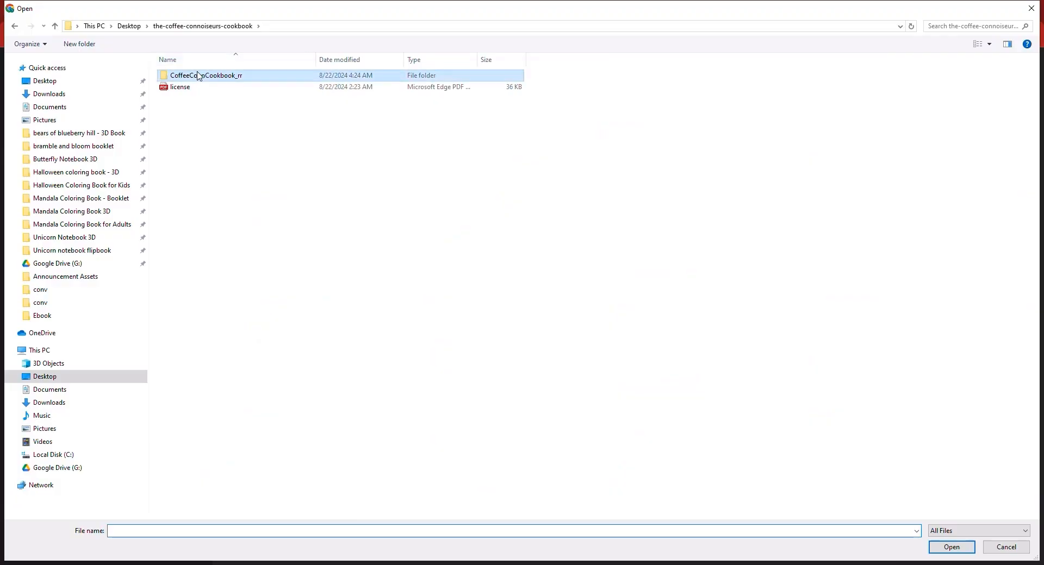
{"action": "double_click", "coordinate": [198, 76]}
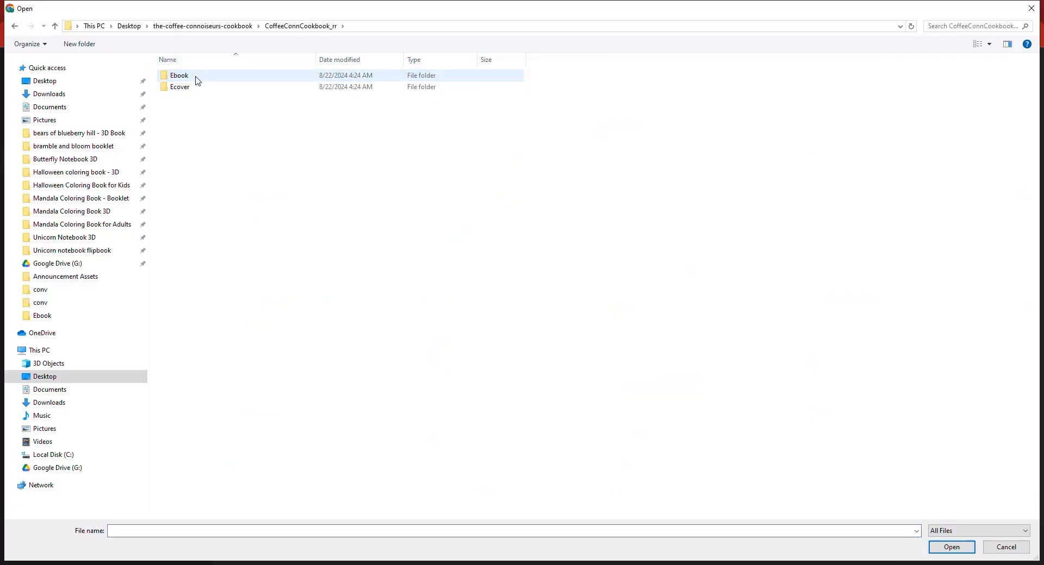
{"action": "double_click", "coordinate": [196, 76]}
{"action": "double_click", "coordinate": [196, 76]}
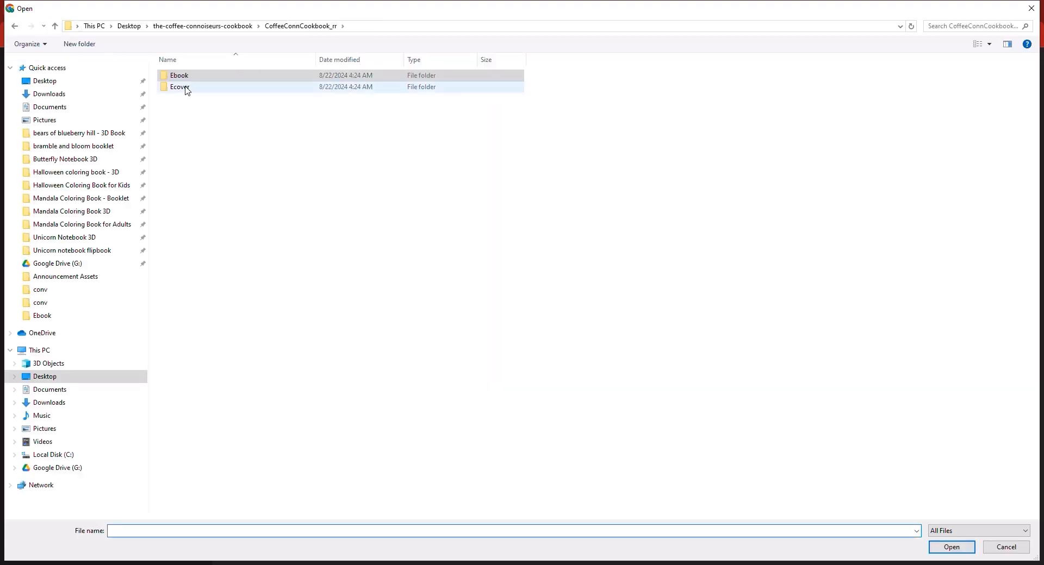
- Attach the eCover450 image from the Ecover folder to the same ChatGPT message
{"action": "double_click", "coordinate": [185, 87]}
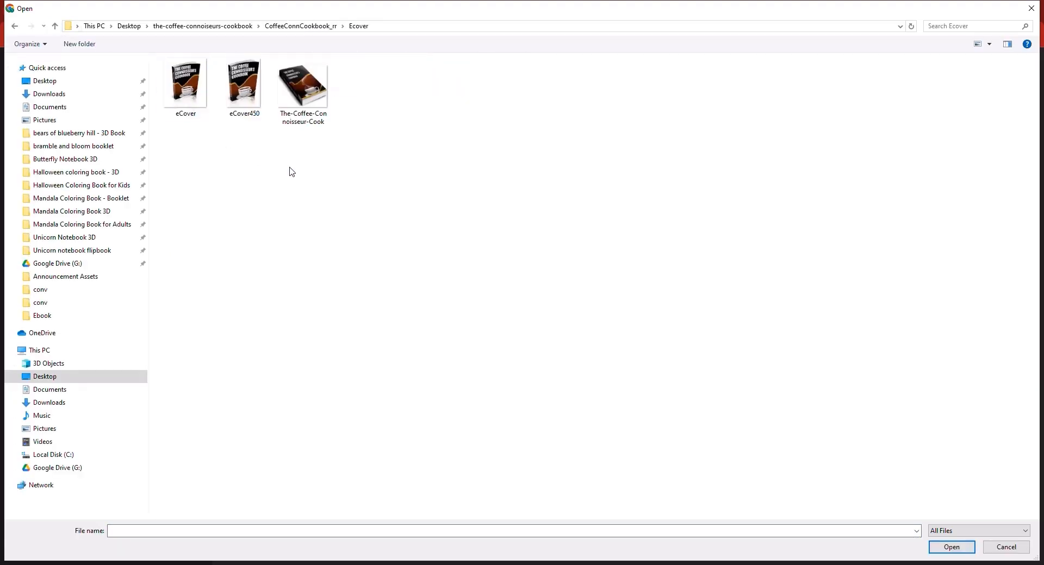
{"action": "key", "text": "ctrl+a"}
{"action": "left_click", "coordinate": [263, 102]}
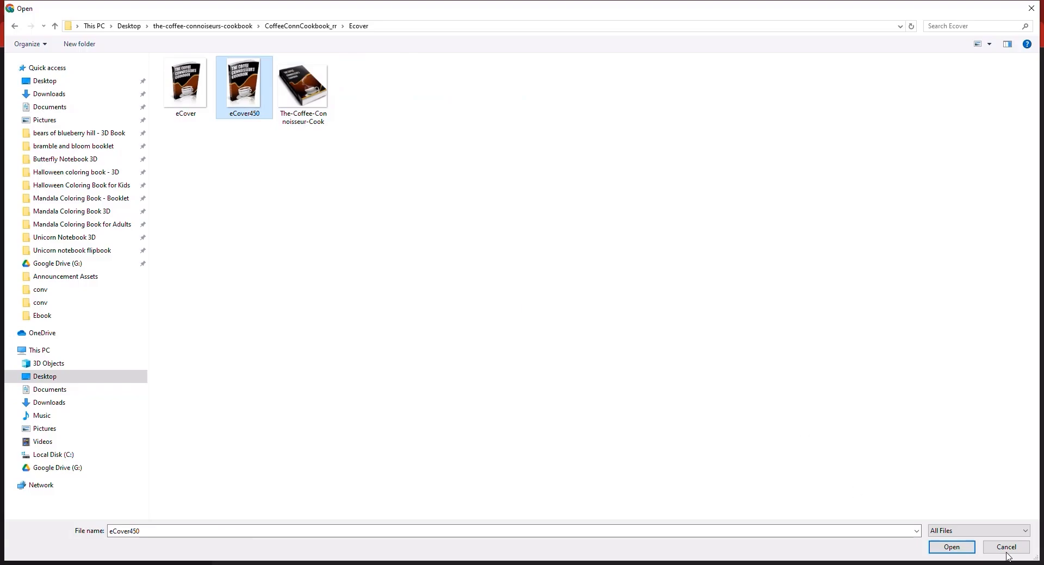
{"action": "left_click", "coordinate": [951, 547]}
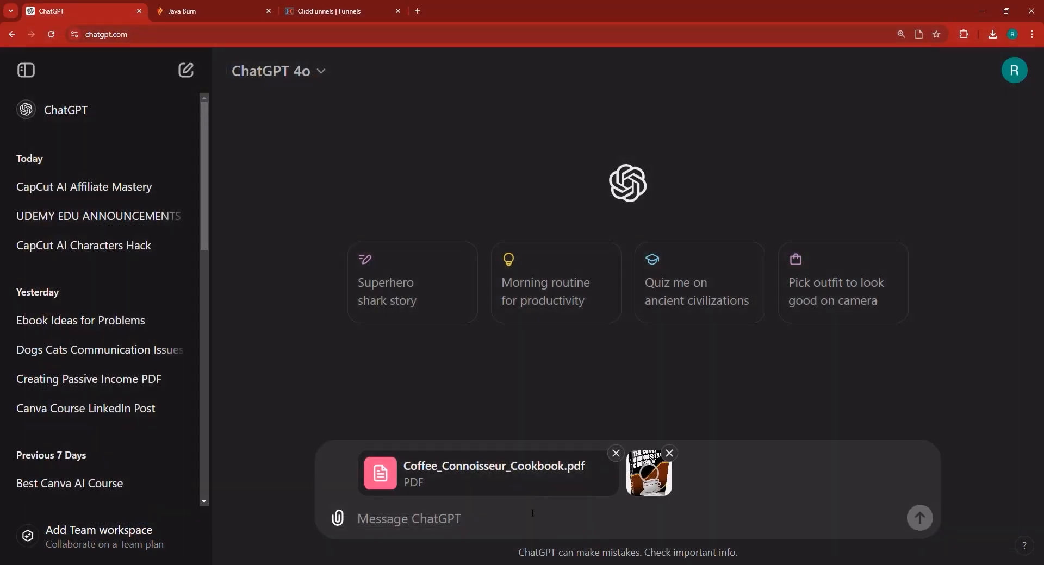
{"action": "left_click", "coordinate": [193, 8]}
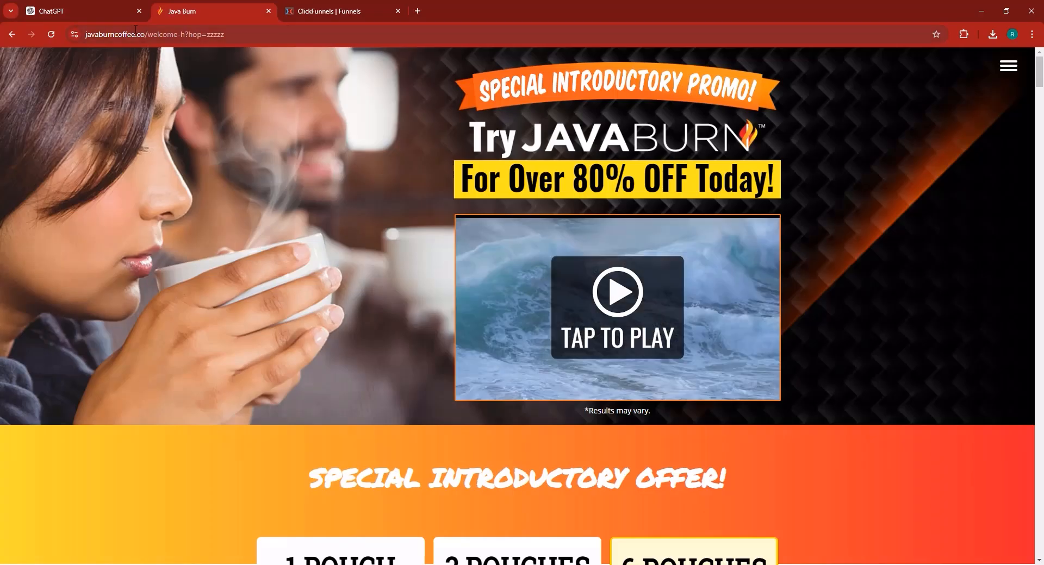
{"action": "left_click", "coordinate": [135, 34]}
{"action": "right_click", "coordinate": [136, 34]}
{"action": "left_click", "coordinate": [179, 235]}
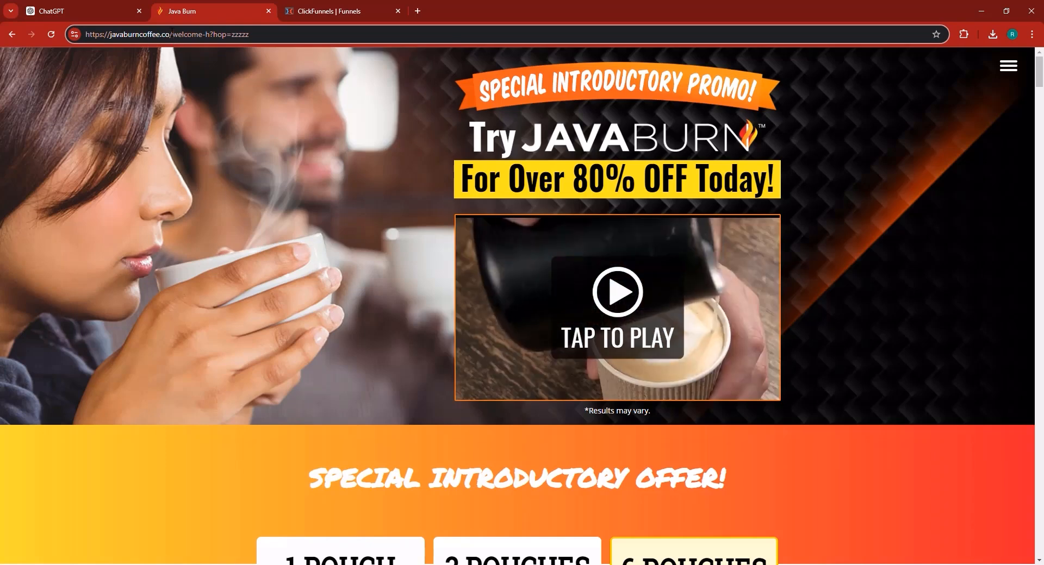
{"action": "right_click", "coordinate": [116, 36]}
{"action": "left_click", "coordinate": [157, 136]}
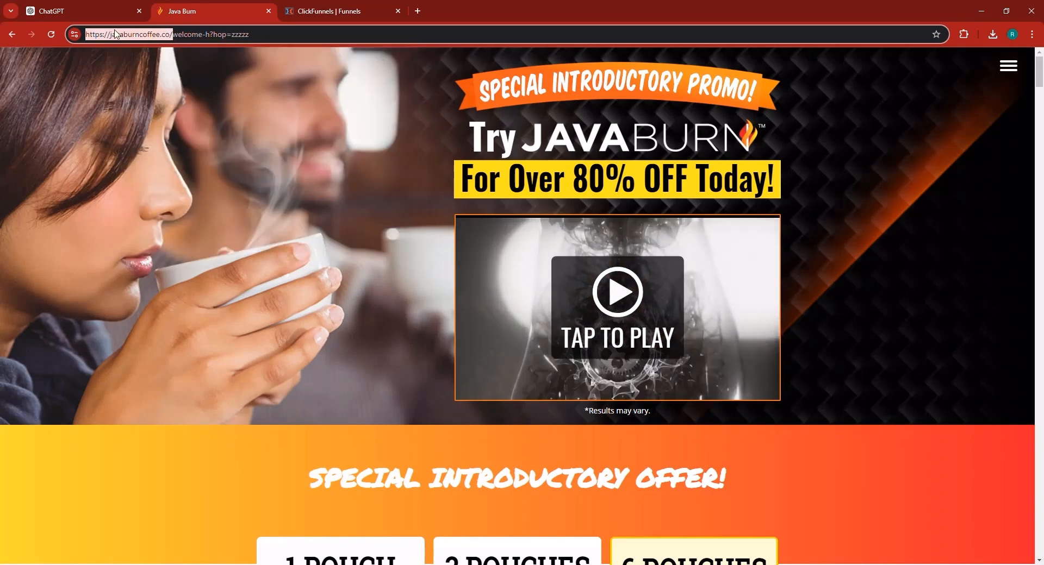
- Return to ChatGPT and begin the message with "I am an affiliate, trying to promote this product", followed by the copied address in quotation marks
{"action": "key", "text": "ctrl+shift+Tab"}
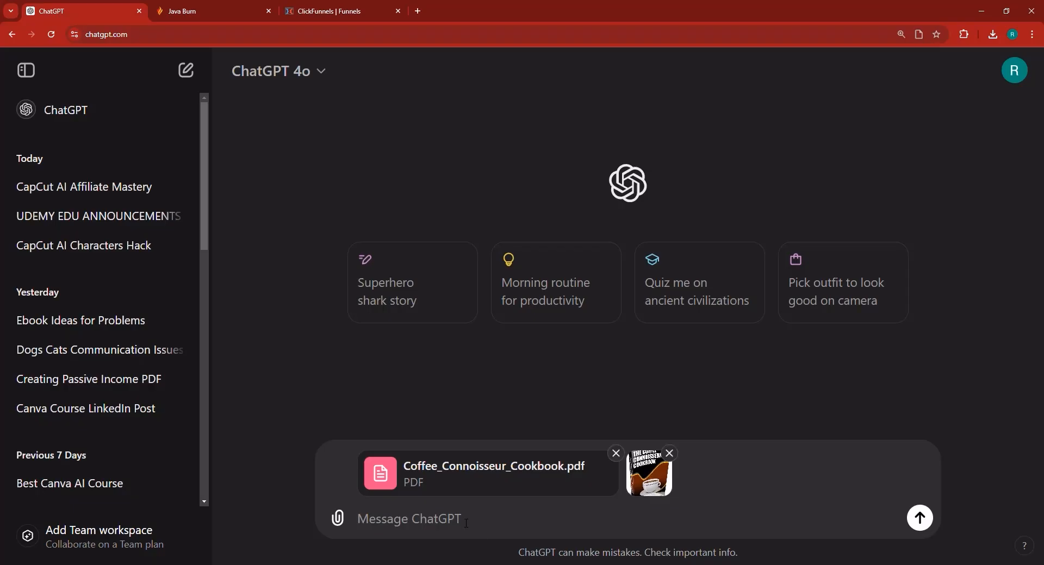
{"action": "type", "text": "I am an a"}
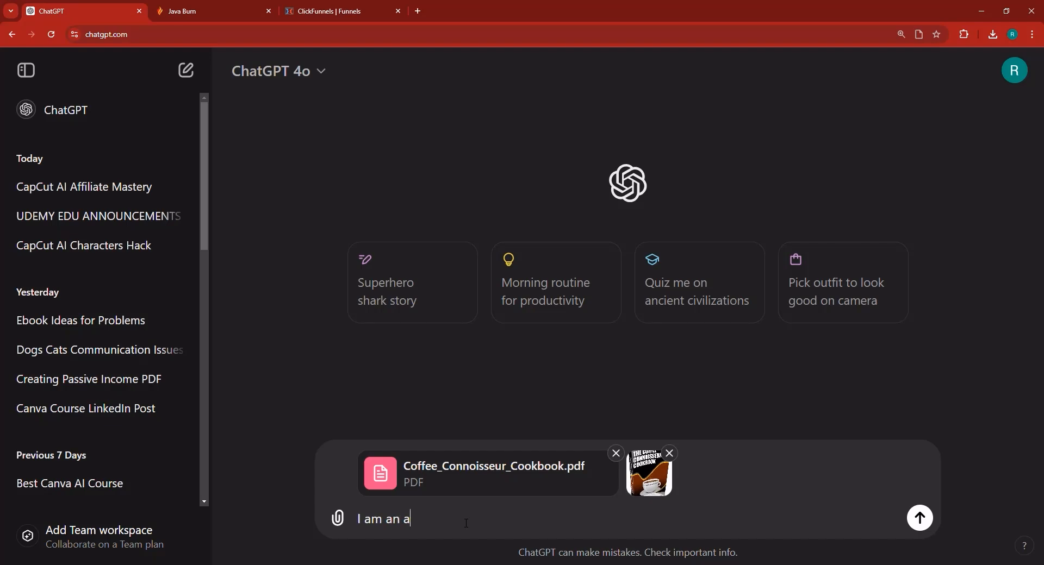
{"action": "type", "text": "ffiliate, trying to promote t"}
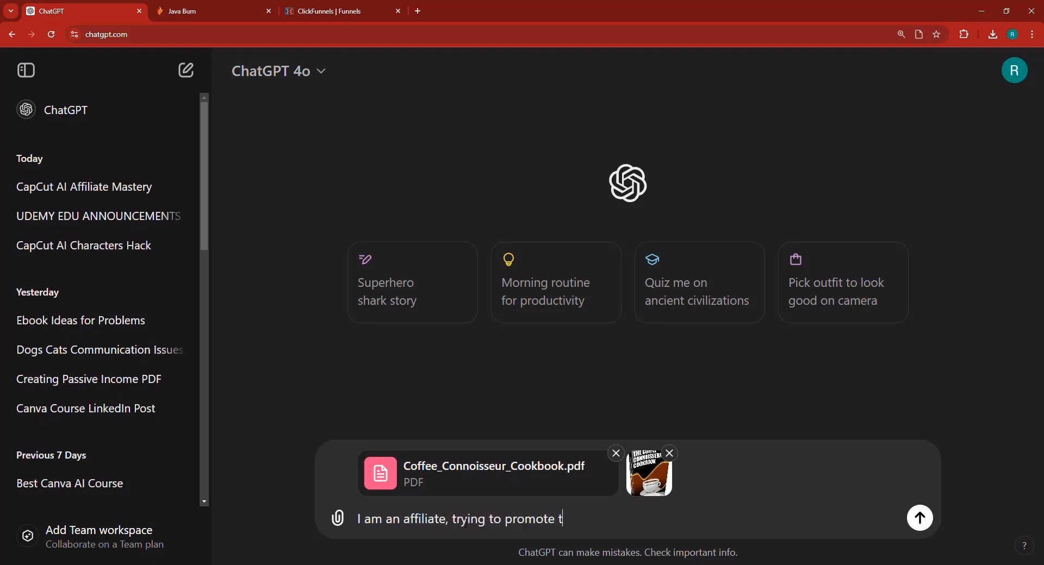
{"action": "type", "text": "his product \""}
{"action": "key", "text": "ctrl+v"}
{"action": "type", "text": "\" and i"}
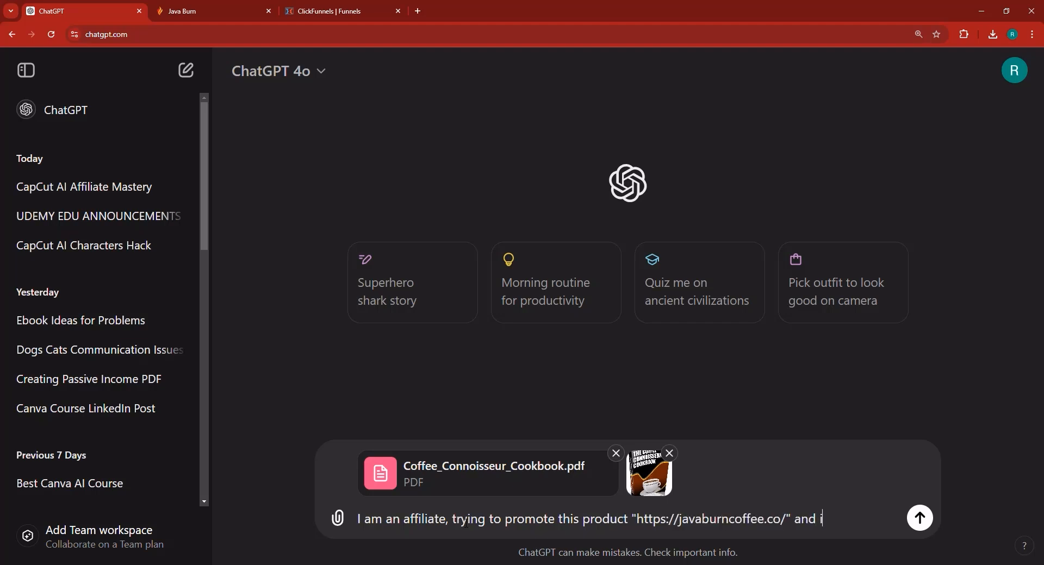
- Continue the message with wanting to give away a free lead magnet to people in exchange for their email address
{"action": "type", "text": " want to give a wa"}
{"action": "key", "text": "BackSpace"}
{"action": "key", "text": "BackSpace"}
{"action": "key", "text": "BackSpace"}
{"action": "type", "text": "way a"}
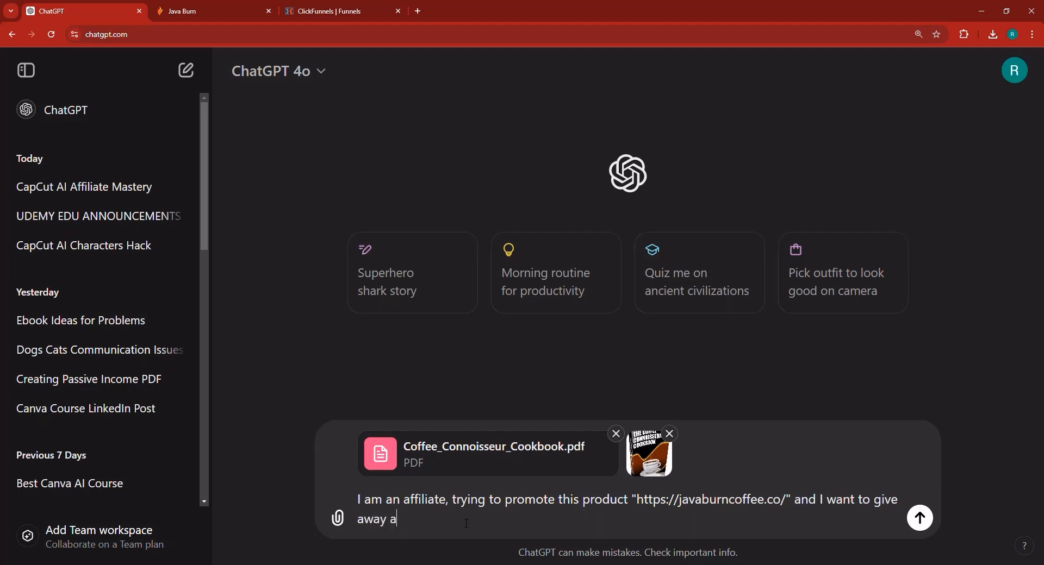
{"action": "type", "text": " free lead magnet to peopl"}
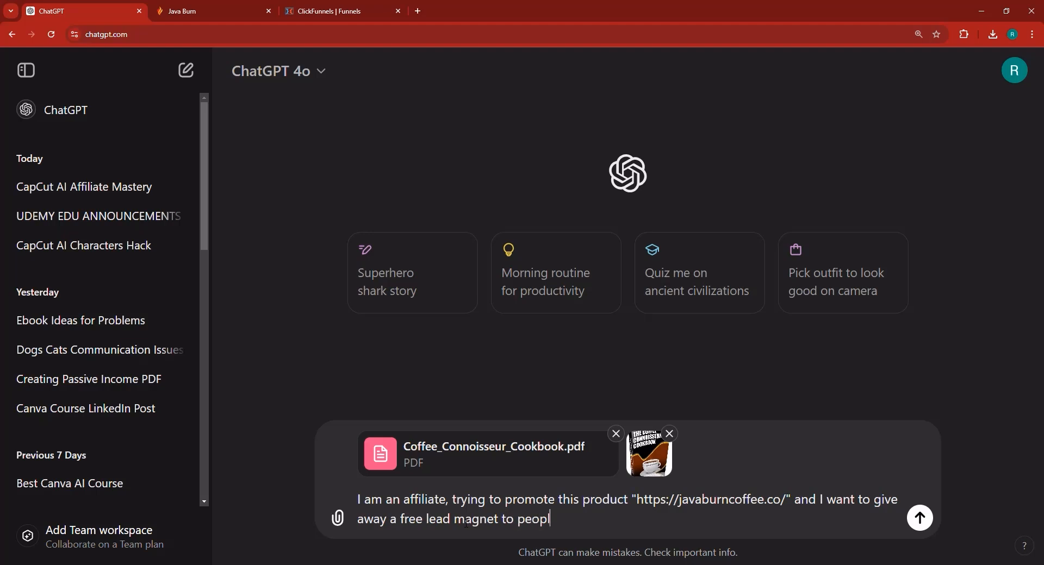
{"action": "type", "text": "e in exchanghe"}
{"action": "key", "text": "BackSpace"}
{"action": "key", "text": "BackSpace"}
{"action": "key", "text": "BackSpace"}
{"action": "type", "text": "e for thei"}
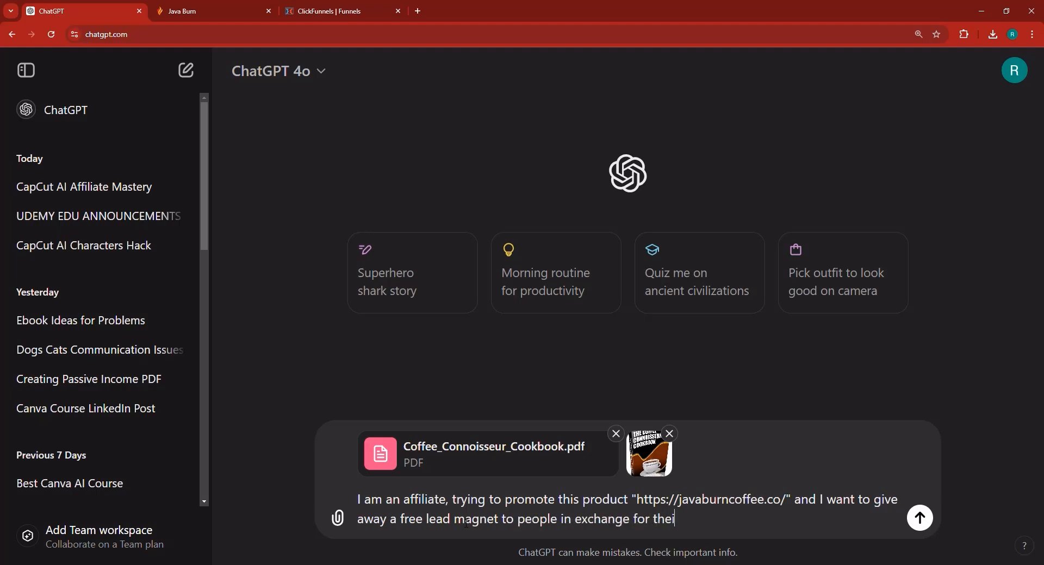
{"action": "type", "text": "r emai l adress, so tha"}
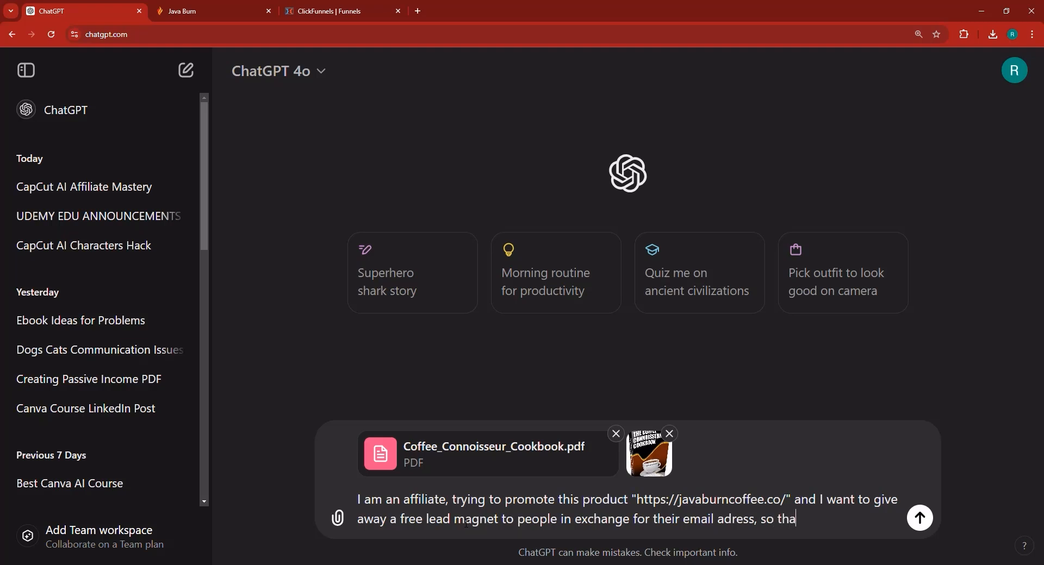
- Finish the message with promoting the product to them via email marketing in order to increase the conversion rate, and send it
{"action": "type", "text": "t I can later on pro"}
{"action": "type", "text": "mote this produ"}
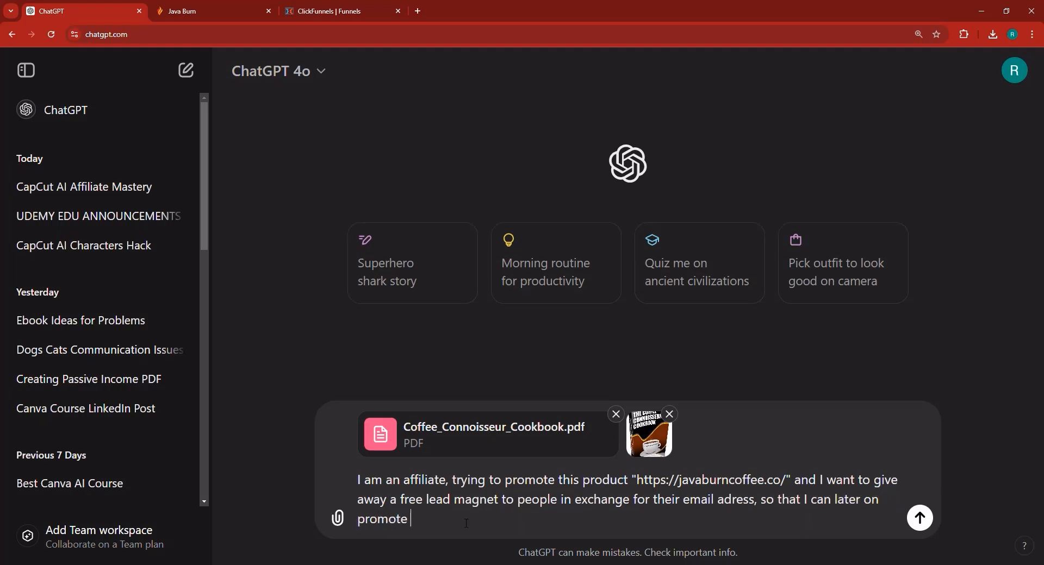
{"action": "type", "text": "t to them vial ema"}
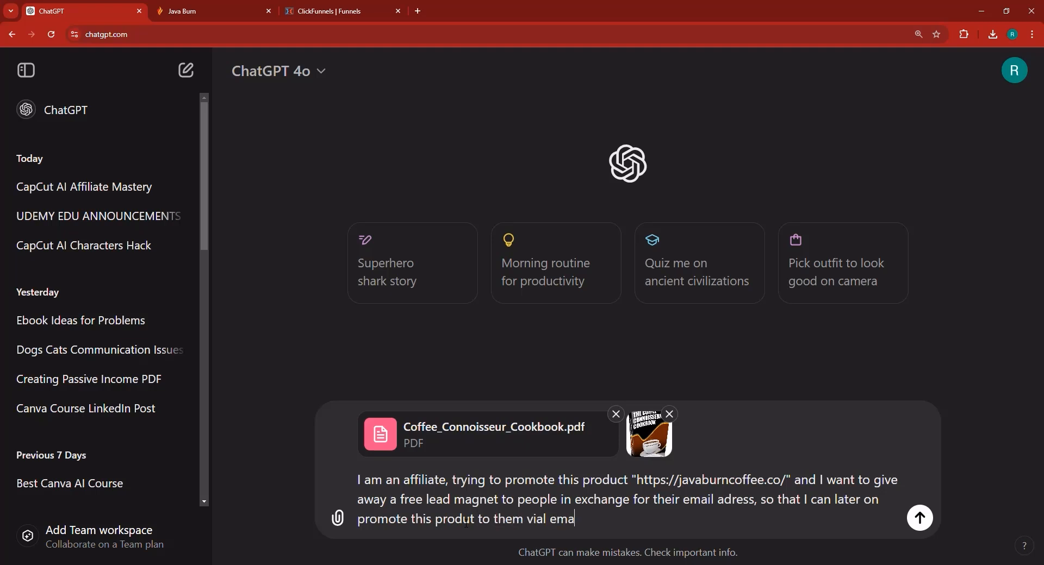
{"action": "key", "text": "BackSpace"}
{"action": "key", "text": "BackSpace"}
{"action": "type", "text": "email marketi"}
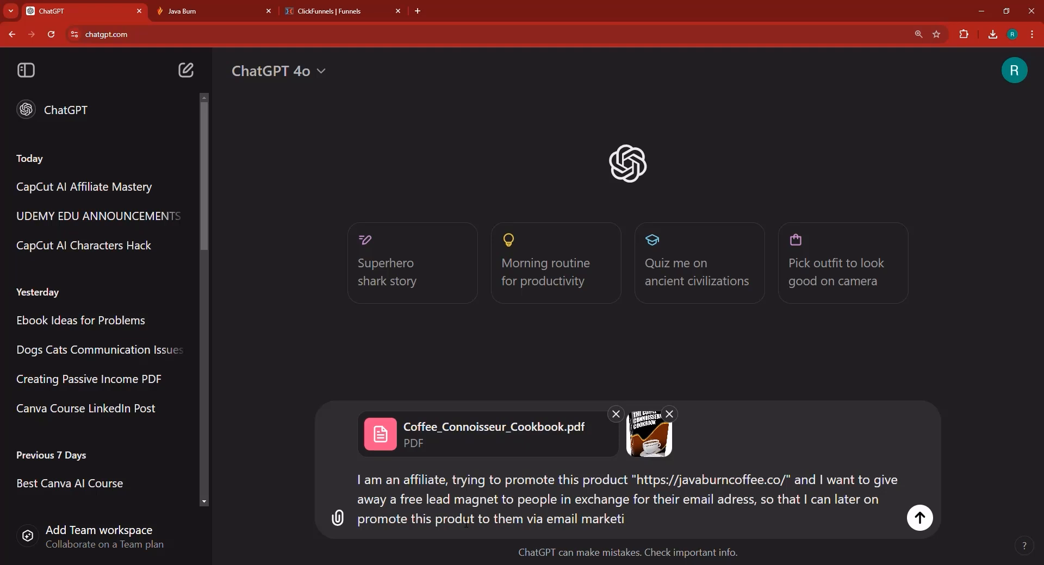
{"action": "type", "text": "ng, in order to increase the co"}
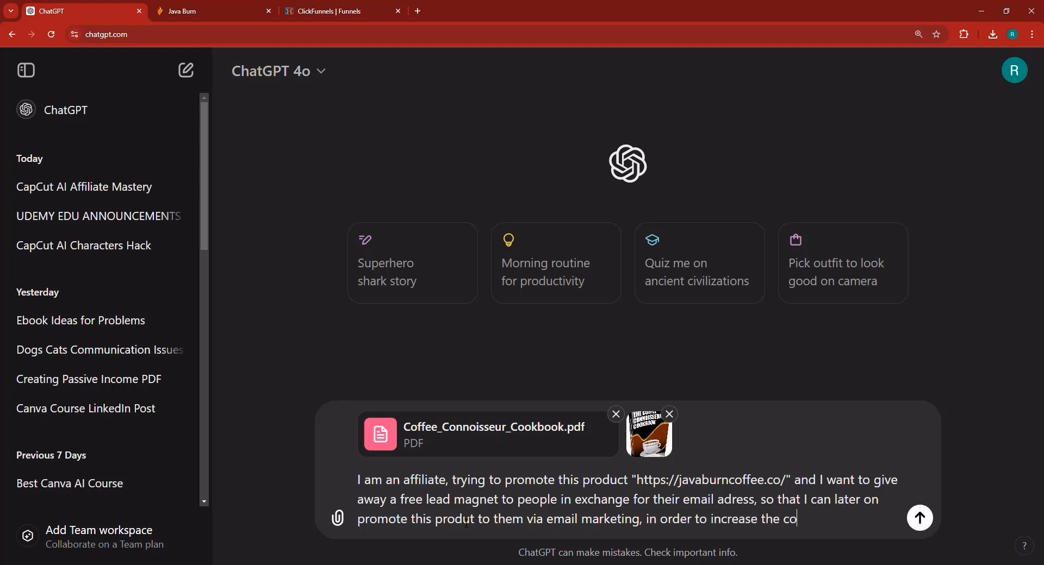
{"action": "type", "text": "nversion rate."}
{"action": "key", "text": "Return"}
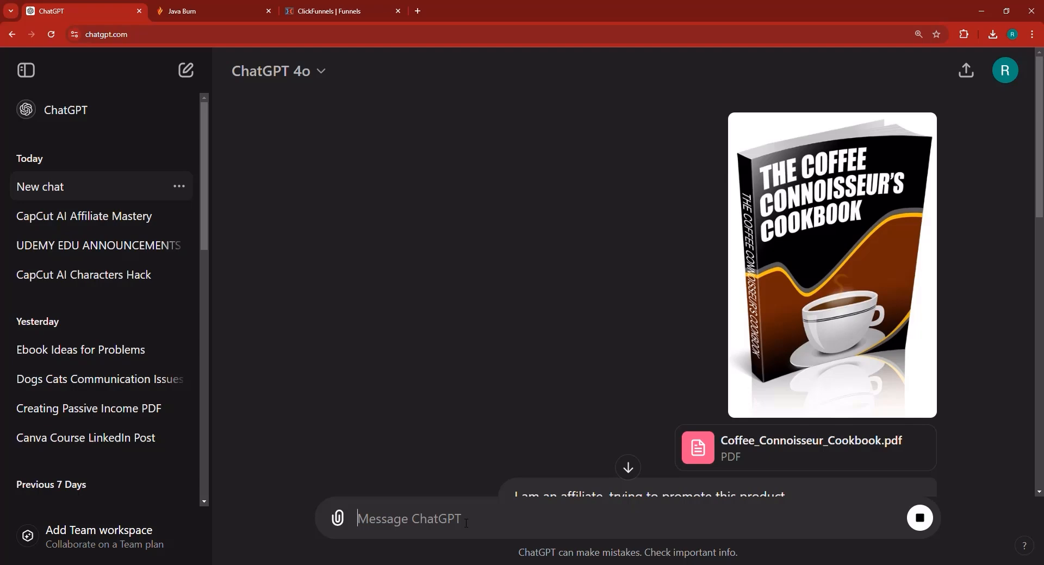
- Skim the reply and start a follow-up: "I am building a squeeze page, and I need you to use the dotcom secrets copywriting strategies"
{"action": "scroll", "coordinate": [588, 402], "scroll_direction": "down", "scroll_amount": 15}
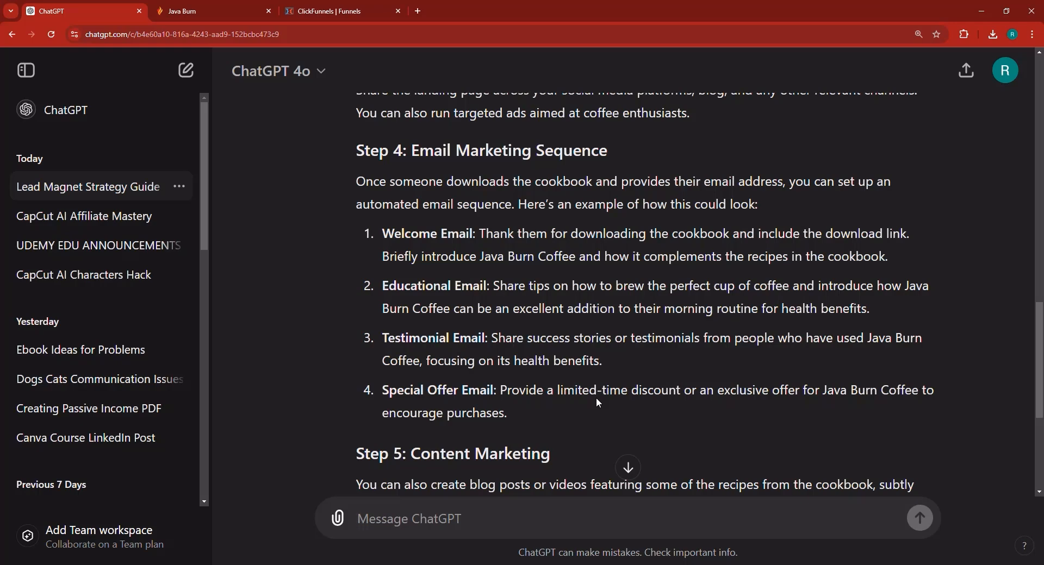
{"action": "scroll", "coordinate": [599, 404], "scroll_direction": "down", "scroll_amount": 5}
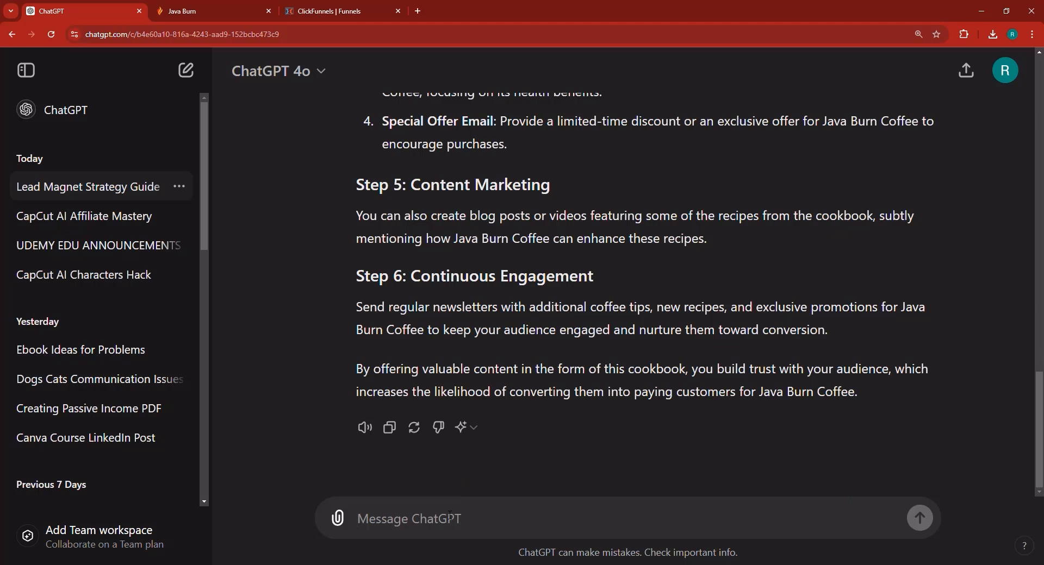
{"action": "type", "text": "i"}
{"action": "key", "text": "BackSpace"}
{"action": "type", "text": "I"}
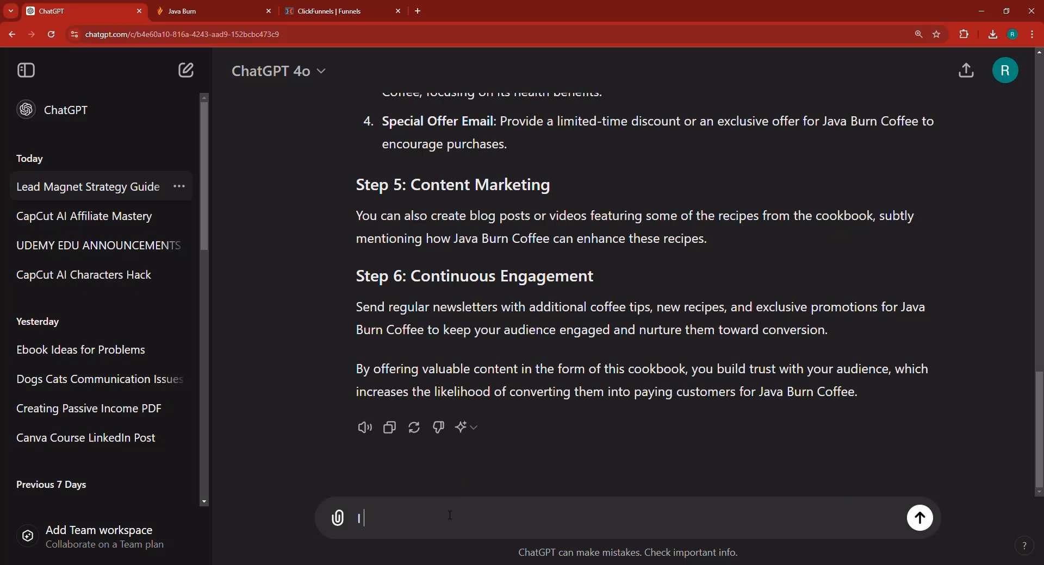
{"action": "type", "text": " am building a squeez"}
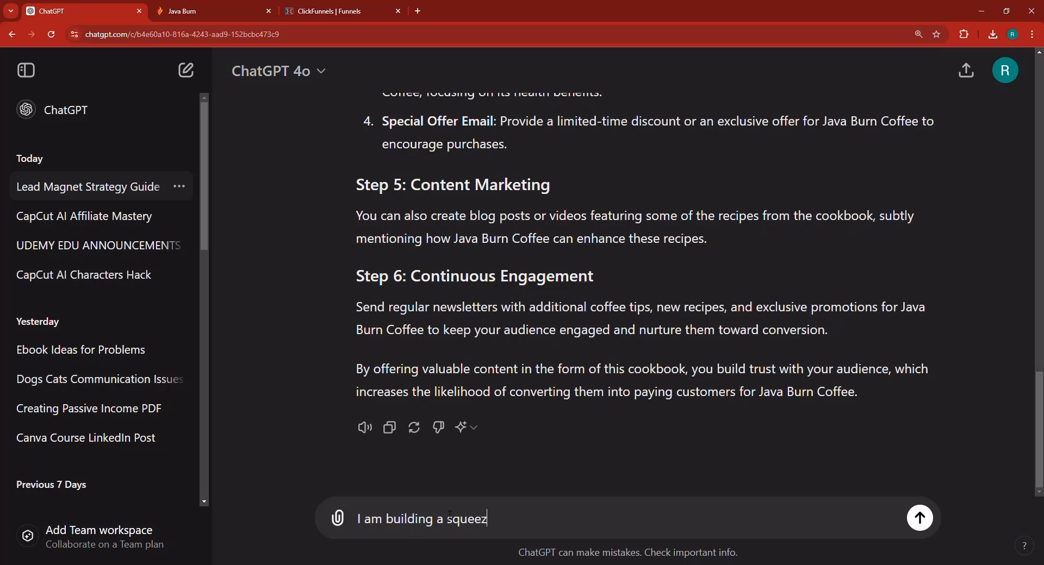
{"action": "type", "text": "e page, and I need you "}
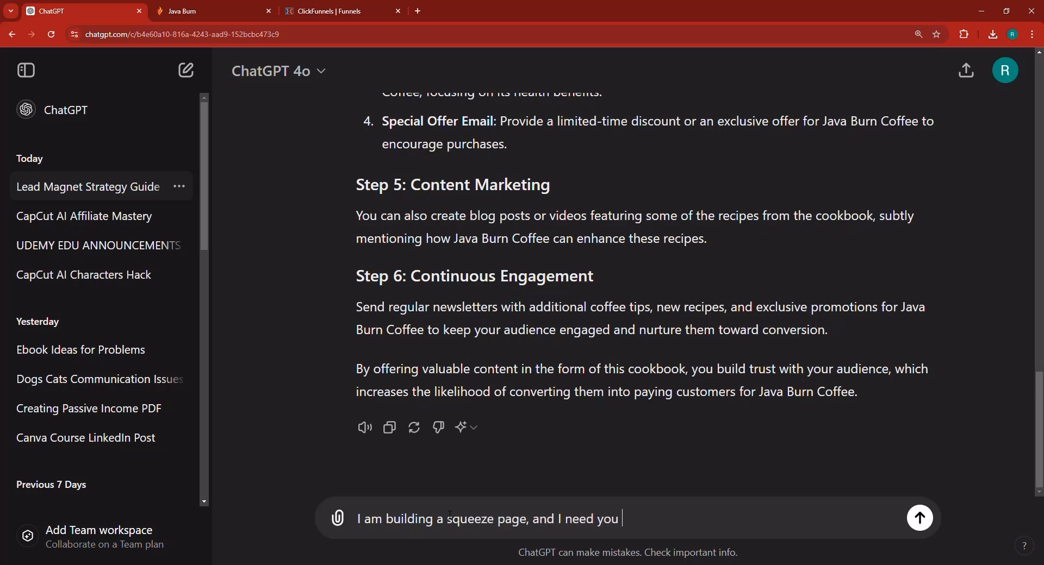
{"action": "type", "text": "to use the dotcom secret"}
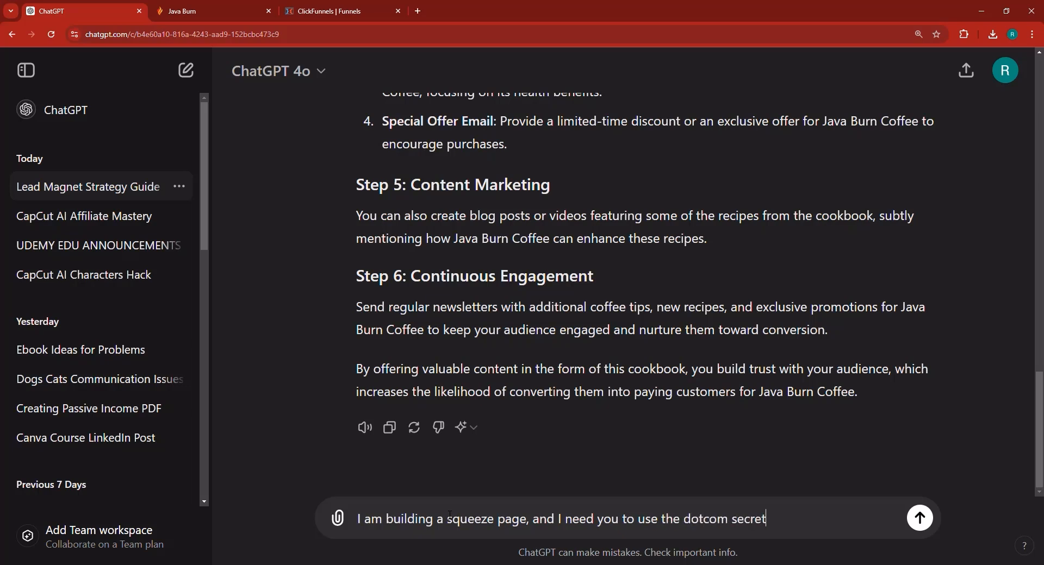
{"action": "type", "text": "s copywriting s"}
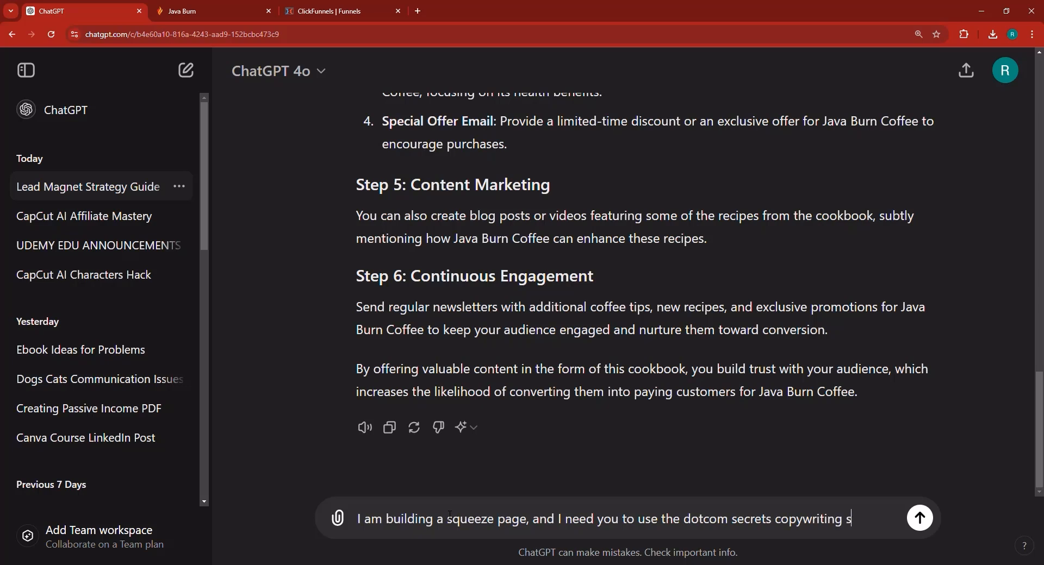
{"action": "type", "text": "trategies, to"}
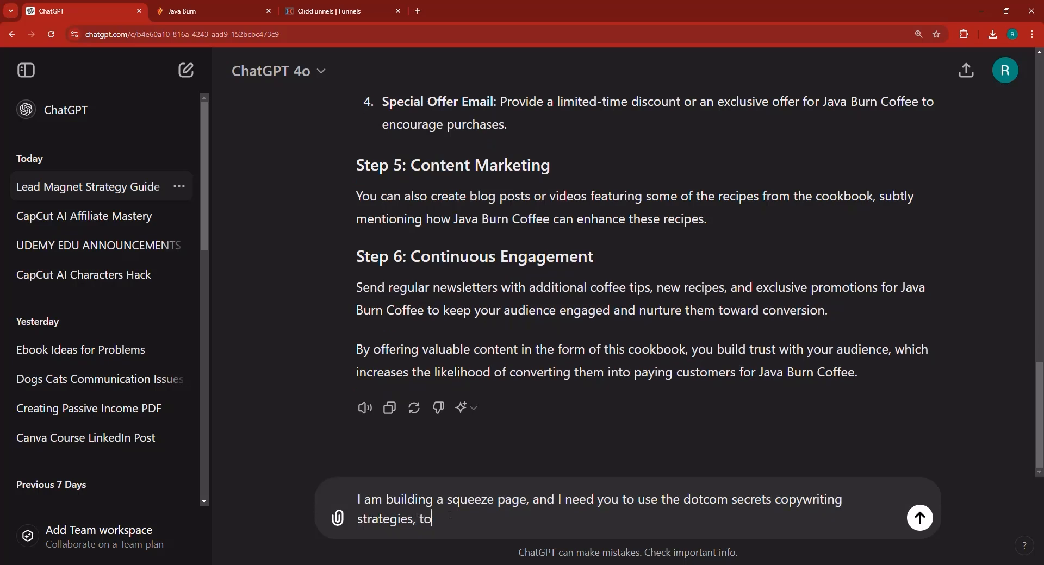
- Extend the follow-up with "to create a copy for the squeeze page in order to get people to subscribe to my email list"
{"action": "type", "text": " create a copy for the squ"}
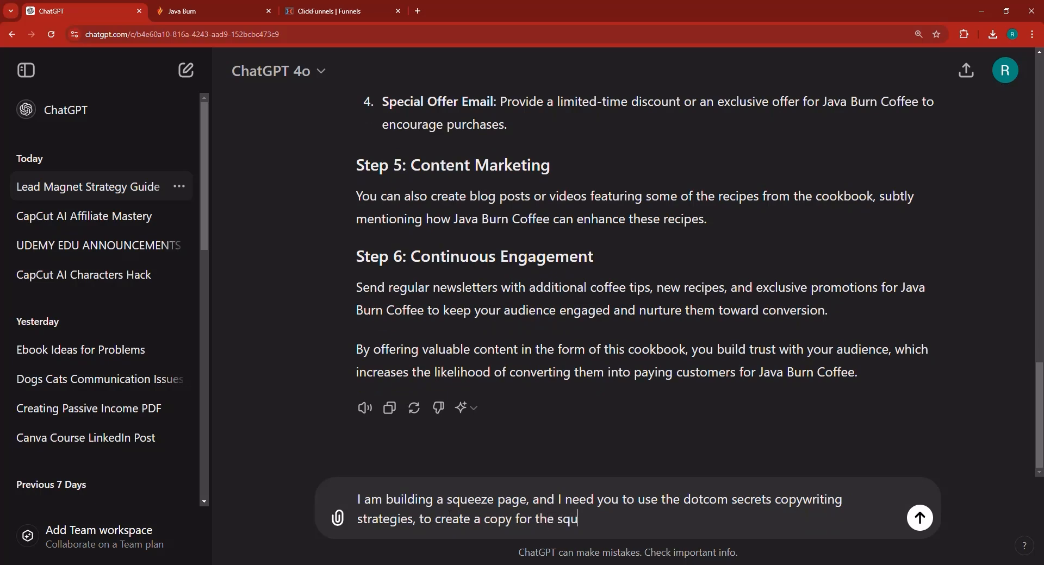
{"action": "type", "text": "eeze page in order to g"}
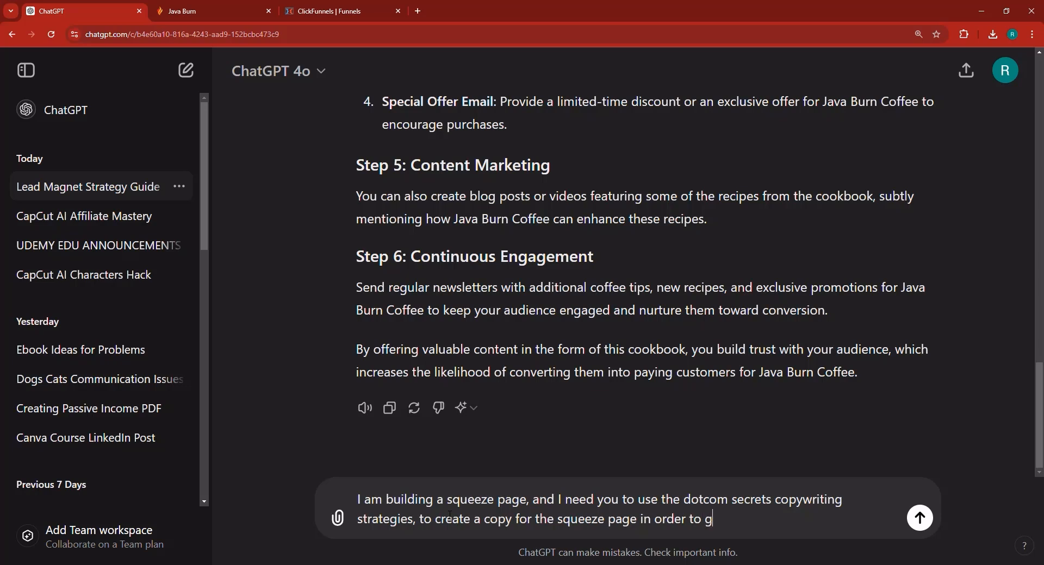
{"action": "type", "text": "et the"}
{"action": "key", "text": "BackSpace"}
{"action": "key", "text": "BackSpace"}
{"action": "key", "text": "BackSpace"}
{"action": "key", "text": "BackSpace"}
{"action": "type", "text": "people tosu"}
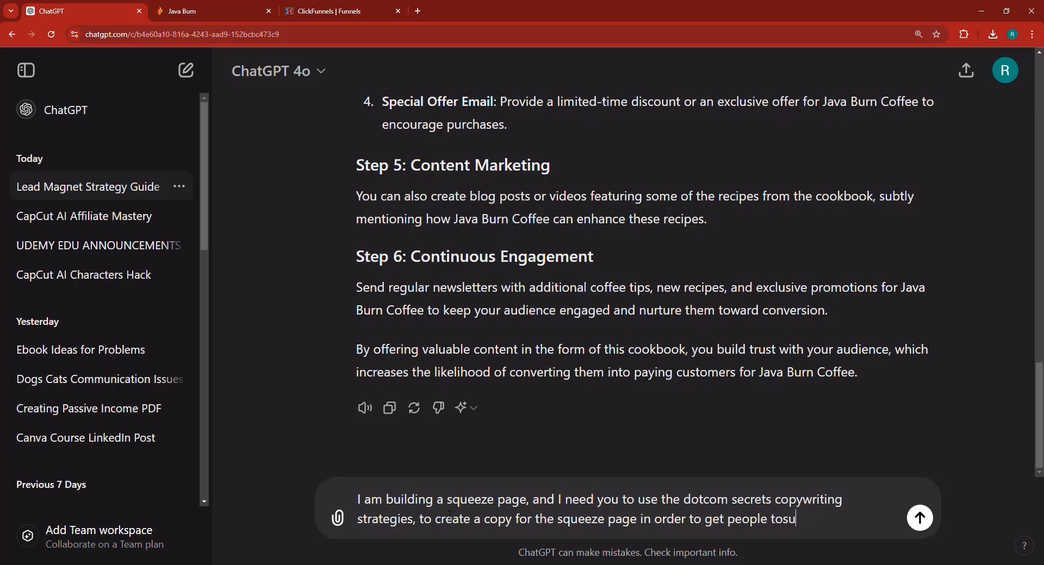
{"action": "key", "text": "BackSpace"}
{"action": "key", "text": "BackSpace"}
{"action": "type", "text": "subscribe to my em"}
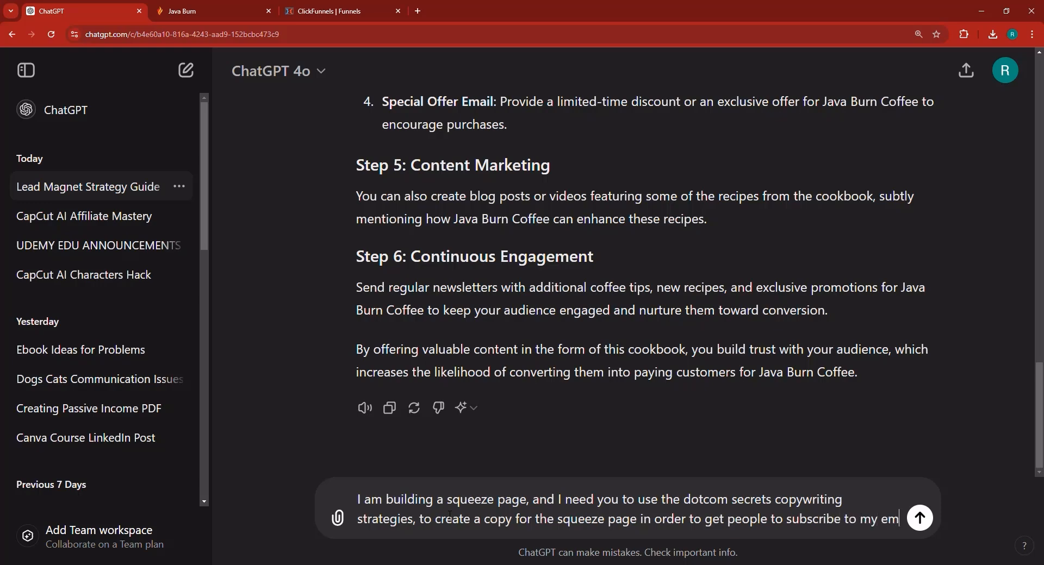
{"action": "type", "text": "ail list"}
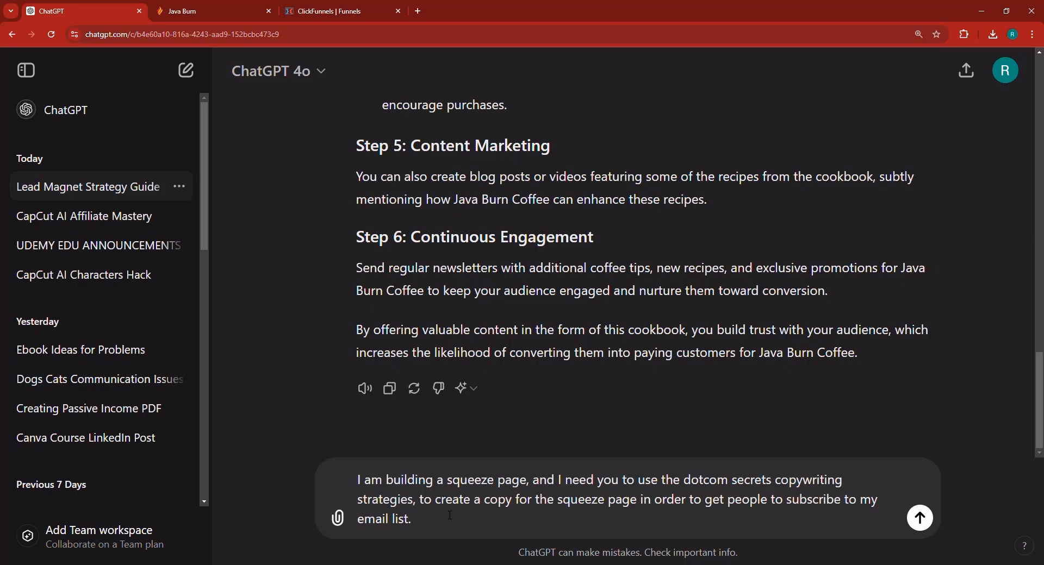
- Add a sentence to the follow-up asking for the "problem, agitate, solve" framework
{"action": "type", "text": ". US"}
{"action": "key", "text": "BackSpace"}
{"action": "key", "text": "BackSpace"}
{"action": "type", "text": "use problem, agitat"}
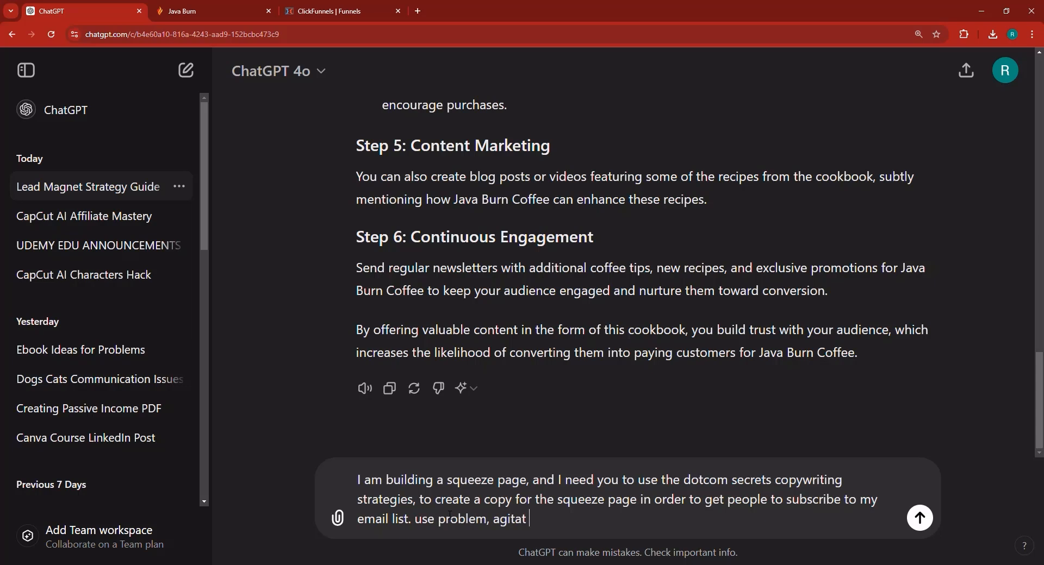
{"action": "type", "text": "e so"}
{"action": "key", "text": "BackSpace"}
{"action": "key", "text": "BackSpace"}
{"action": "type", "text": ", solve framework, or h"}
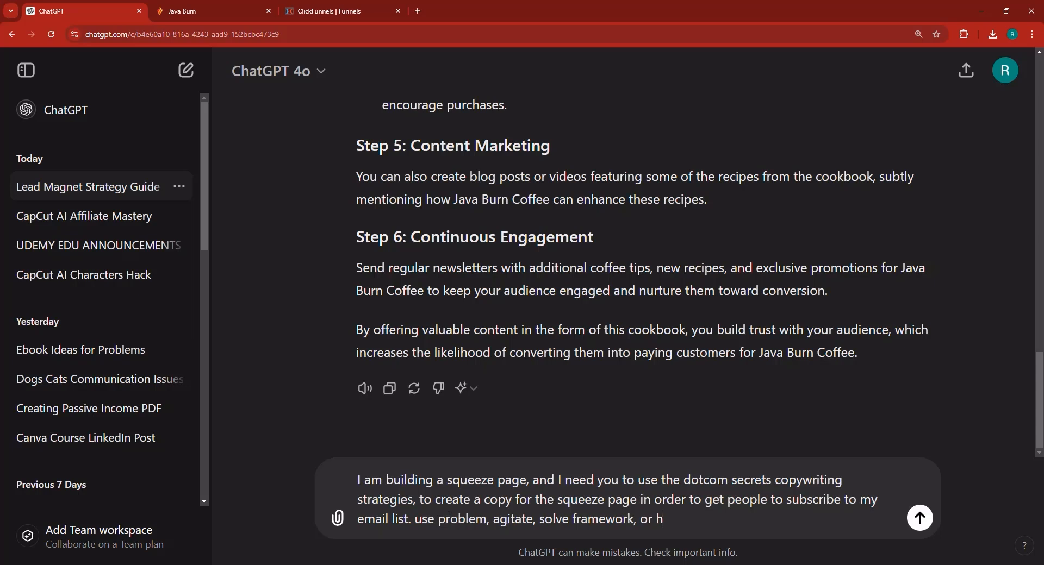
- Extend the follow-up with "or hook, story, offer, or a combination of both, to write tremedously powerful and short copy,"
{"action": "type", "text": "ook, story, offer, or "}
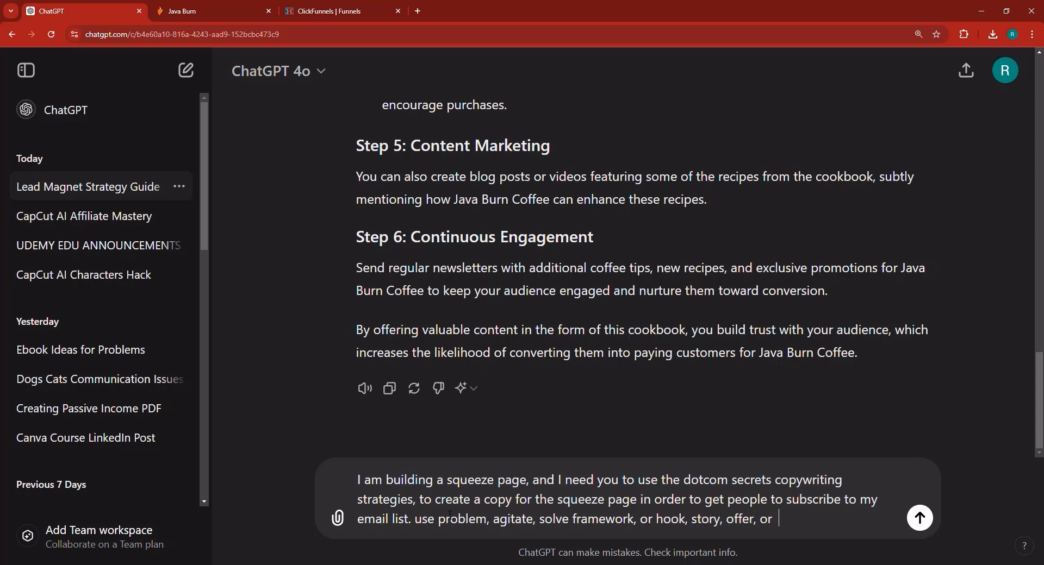
{"action": "type", "text": "a combination of bo"}
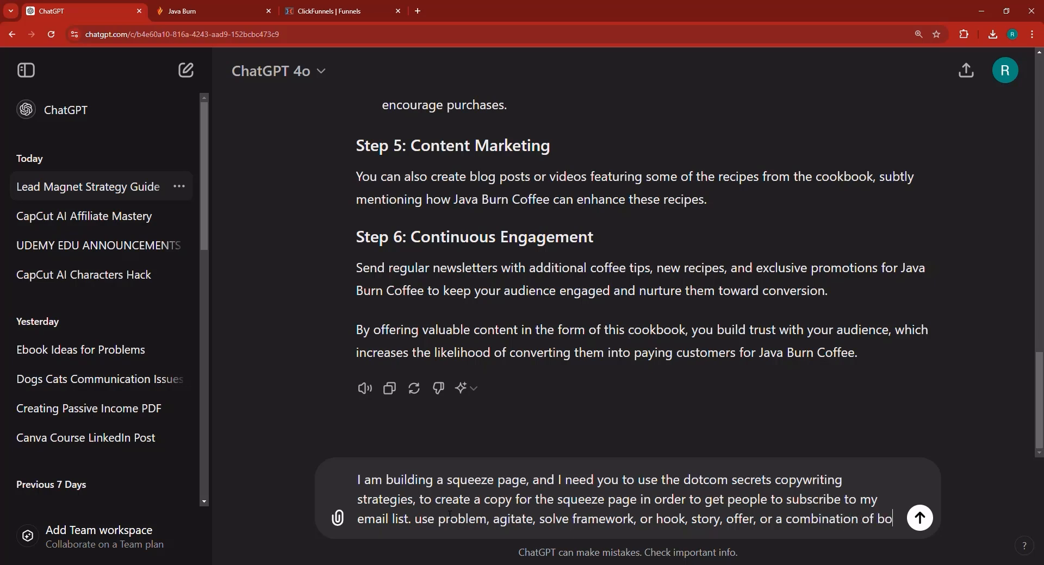
{"action": "type", "text": "th, to writ"}
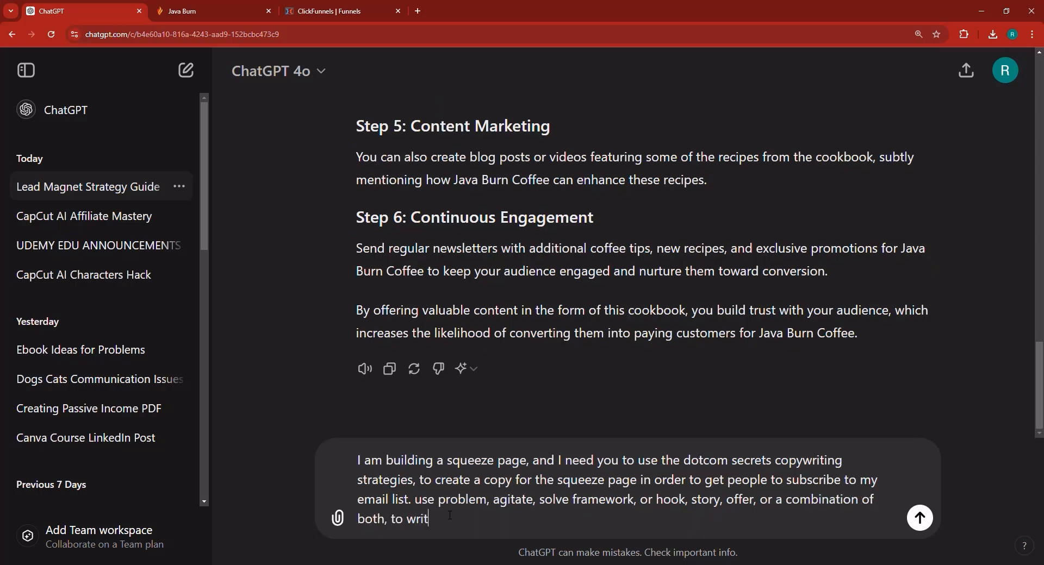
{"action": "type", "text": "e tremedou"}
{"action": "type", "text": "sly"}
{"action": "type", "text": "erf"}
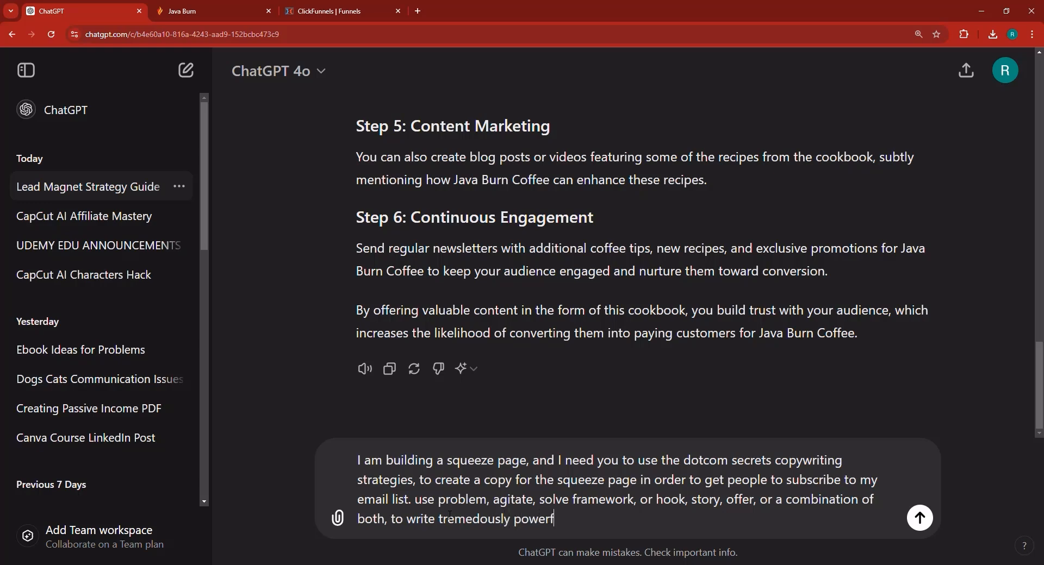
{"action": "type", "text": "ul and short copy, "}
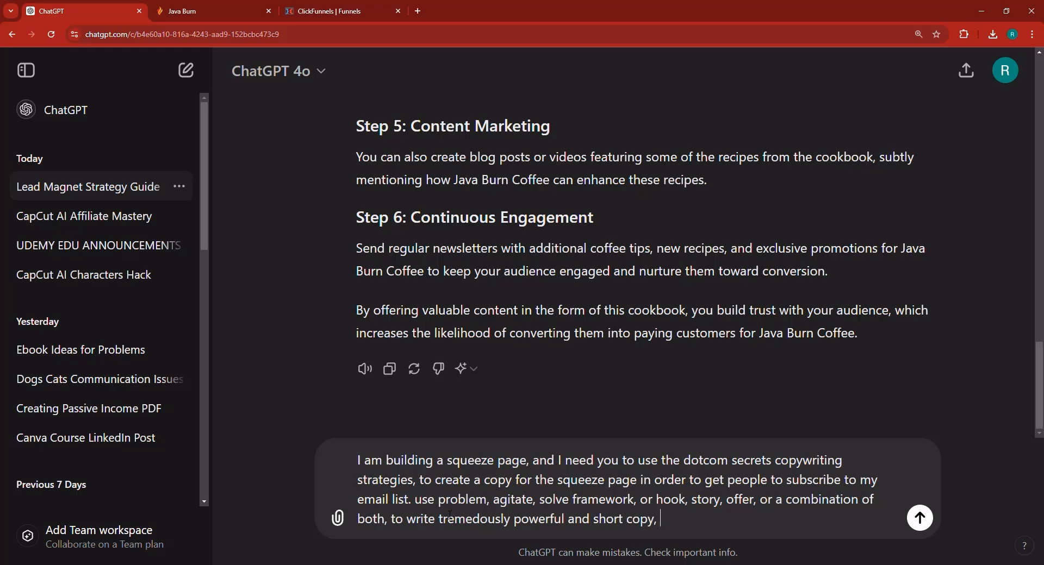
- Add the formatting request "if a word must be underlined, then underline it, if it should be bold," to the follow-up
{"action": "type", "text": "if a word must be "}
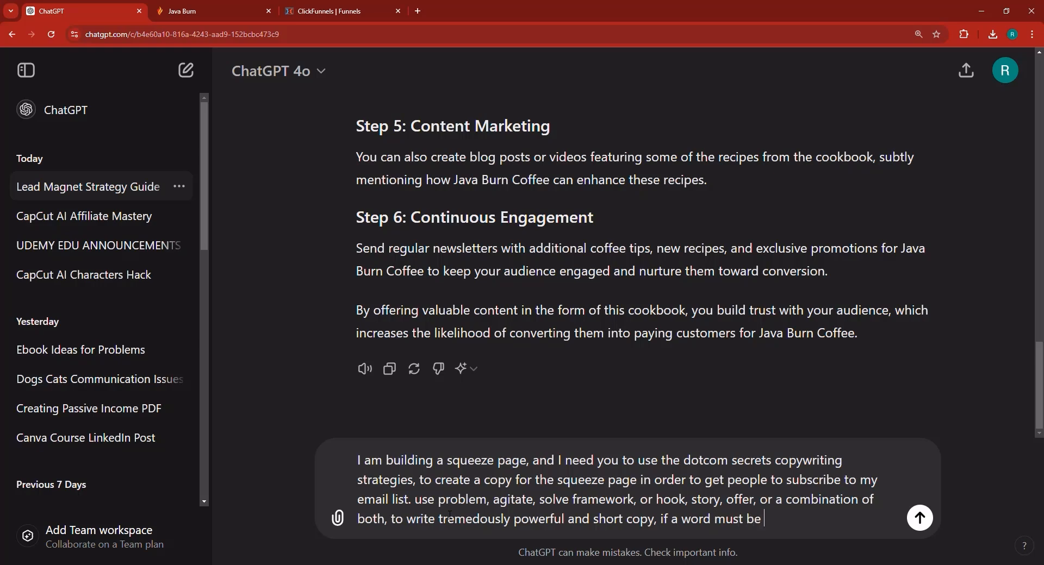
{"action": "type", "text": "uni"}
{"action": "key", "text": "BackSpace"}
{"action": "key", "text": "BackSpace"}
{"action": "type", "text": "nderlined, then u"}
{"action": "type", "text": "nderline it, it"}
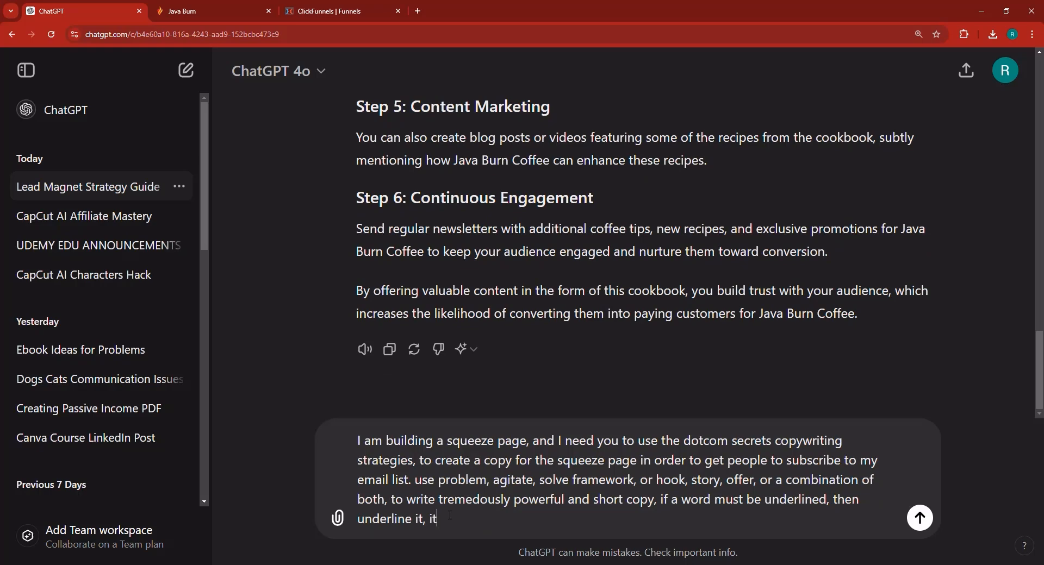
{"action": "key", "text": "BackSpace"}
{"action": "key", "text": "BackSpace"}
{"action": "type", "text": "if it should be bold,"}
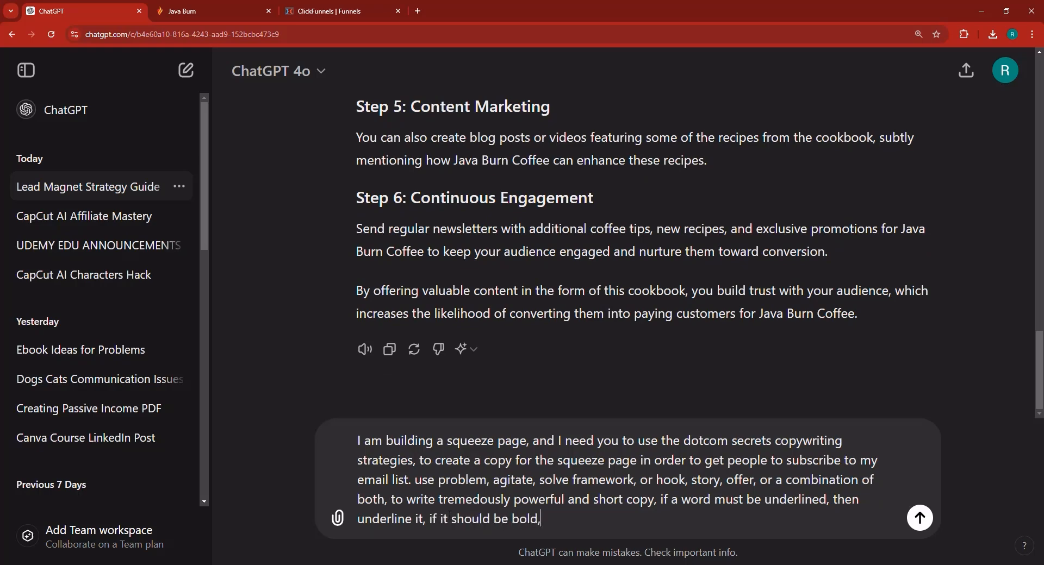
- Finish the message with "do it, if it should be normal, do it, if uppercase, do it, if italics, do it, if lowercase do it", and send it
{"action": "type", "text": " do it, if it sho"}
{"action": "type", "text": "uld"}
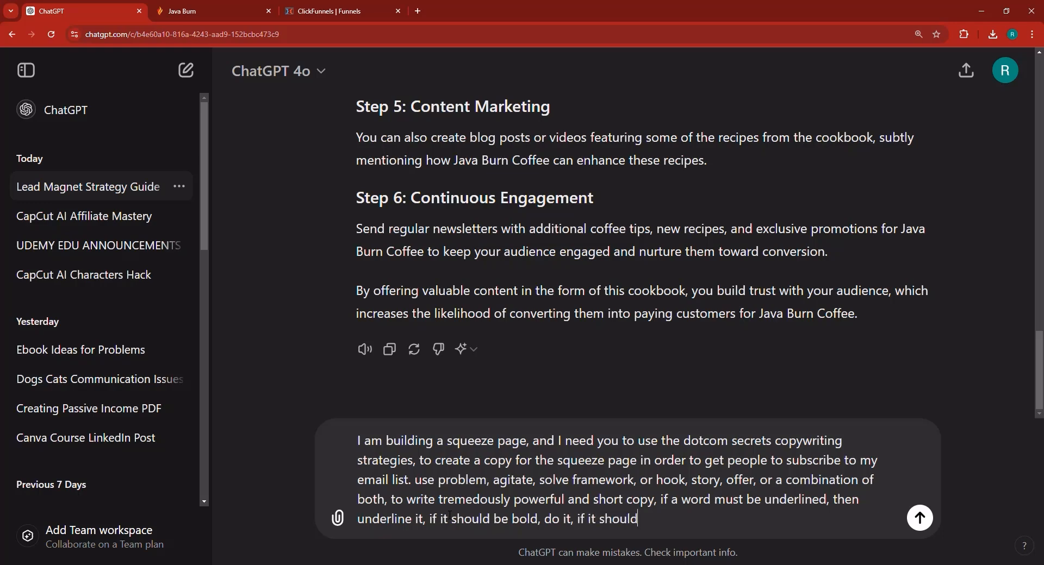
{"action": "type", "text": " be normal, do it, if u"}
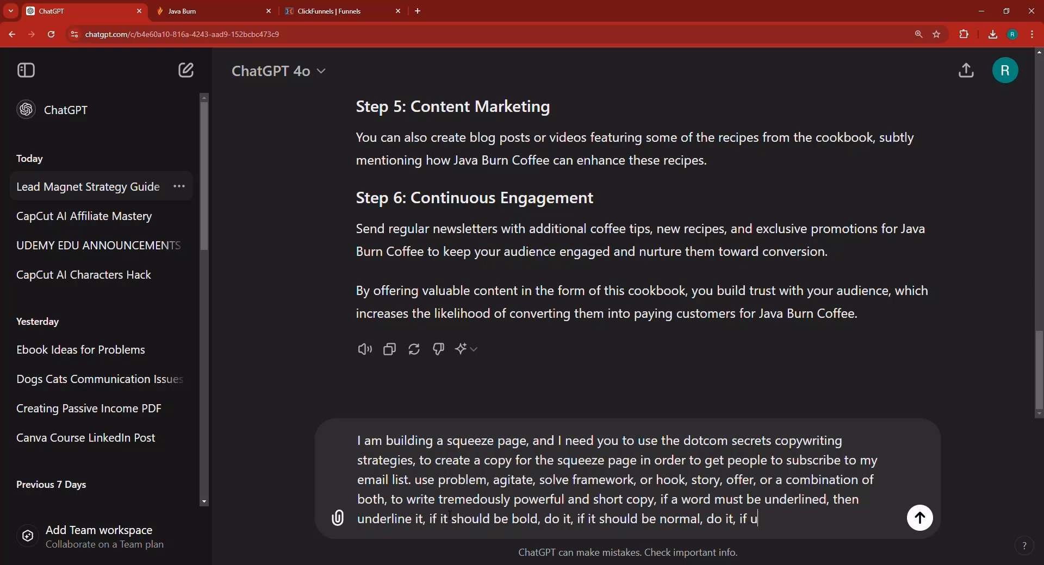
{"action": "type", "text": "ppercase, do it, if "}
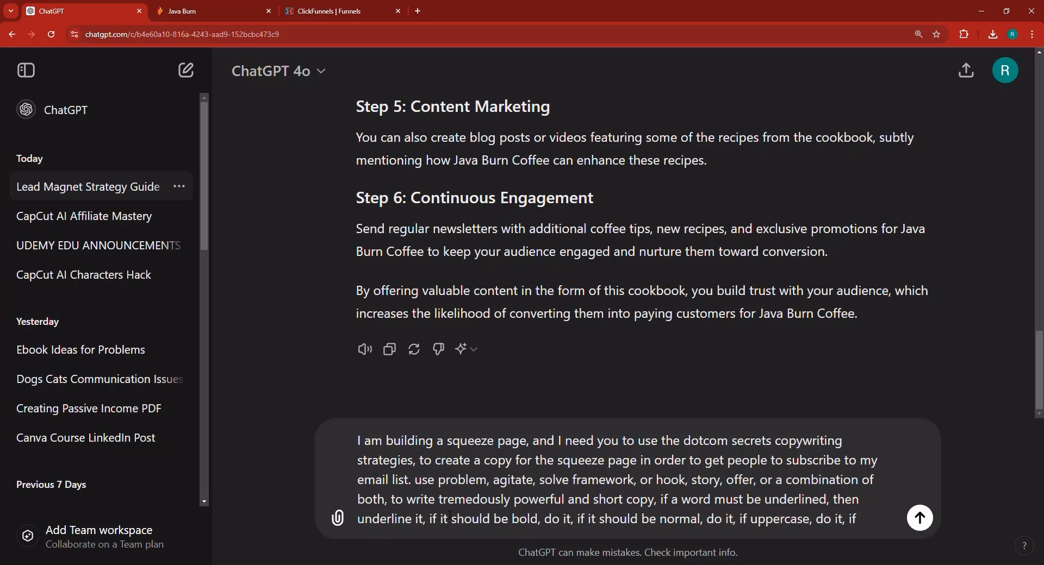
{"action": "type", "text": "italics, do it, if "}
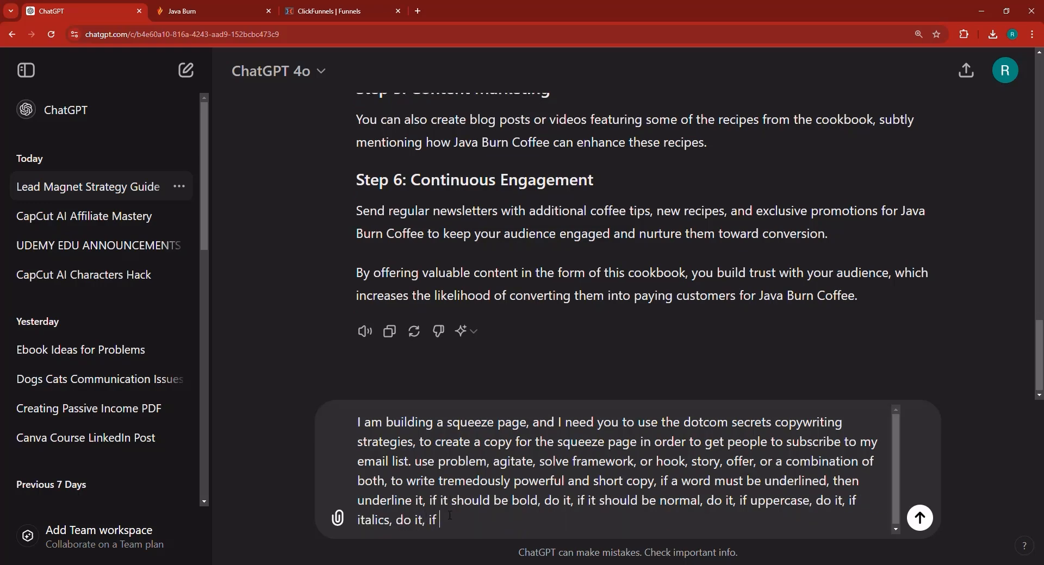
{"action": "type", "text": "lowercase do it, and"}
{"action": "key", "text": "Return"}
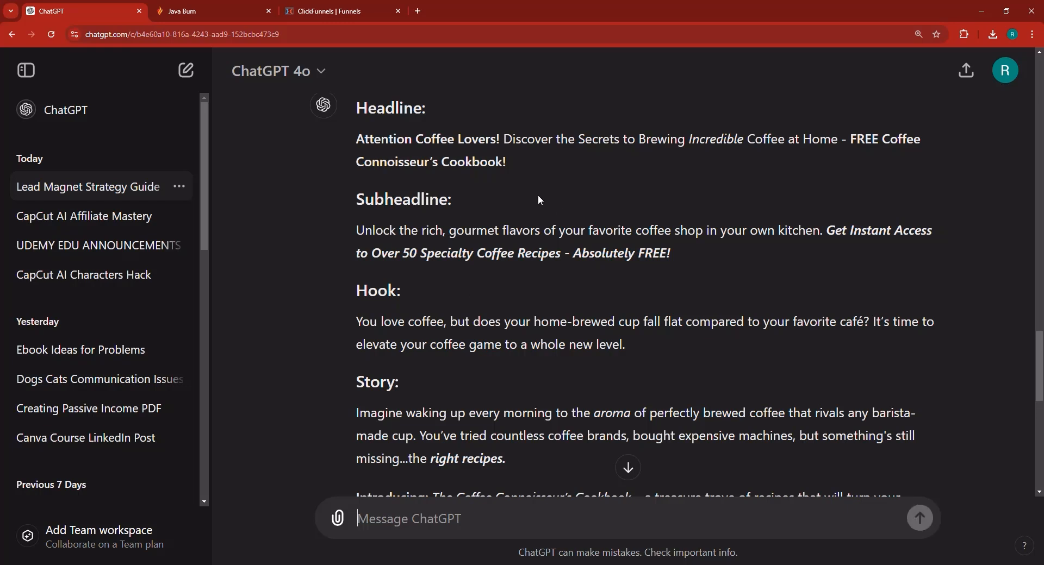
- Read through the generated squeeze page copy, from the headline and subheadline to the story, offer and call to action
{"action": "double_click", "coordinate": [660, 254]}
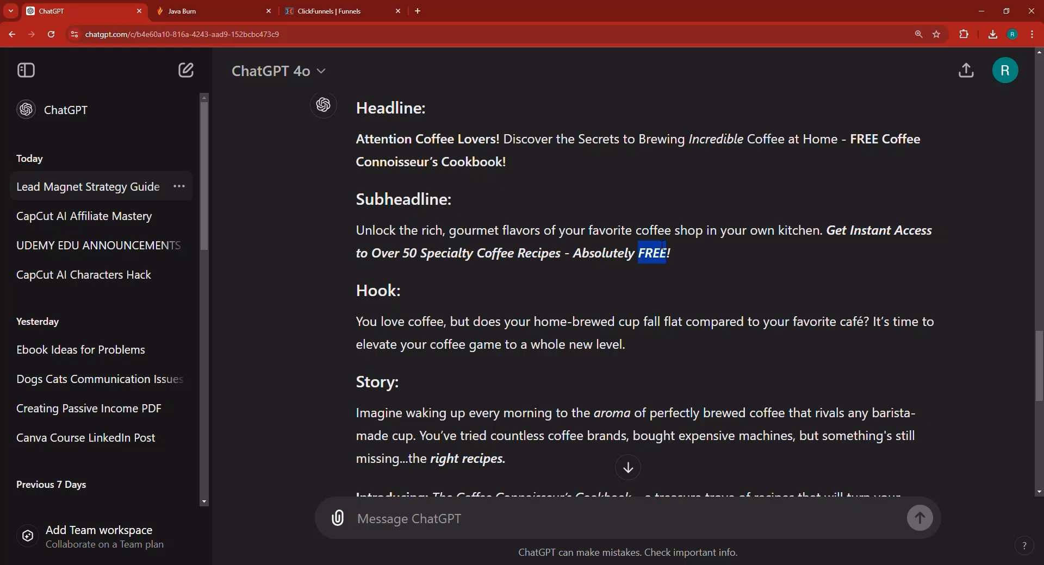
{"action": "left_click", "coordinate": [653, 255]}
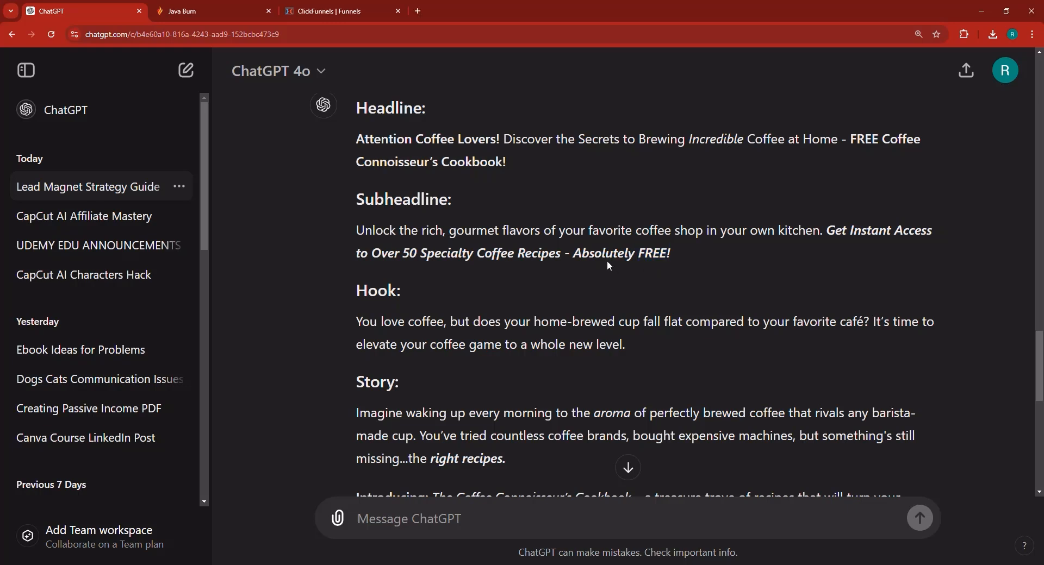
{"action": "double_click", "coordinate": [604, 254]}
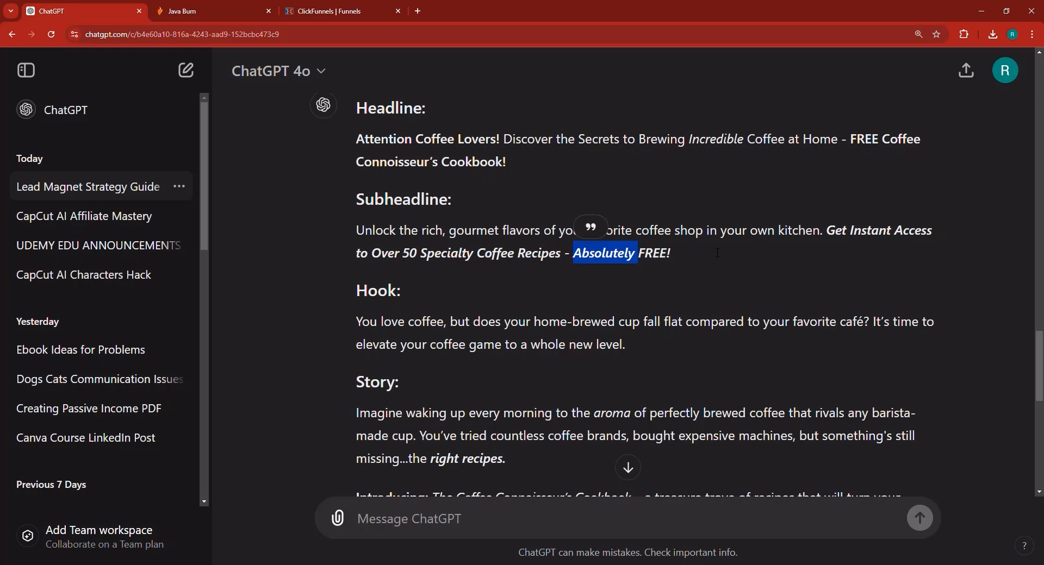
{"action": "double_click", "coordinate": [362, 254]}
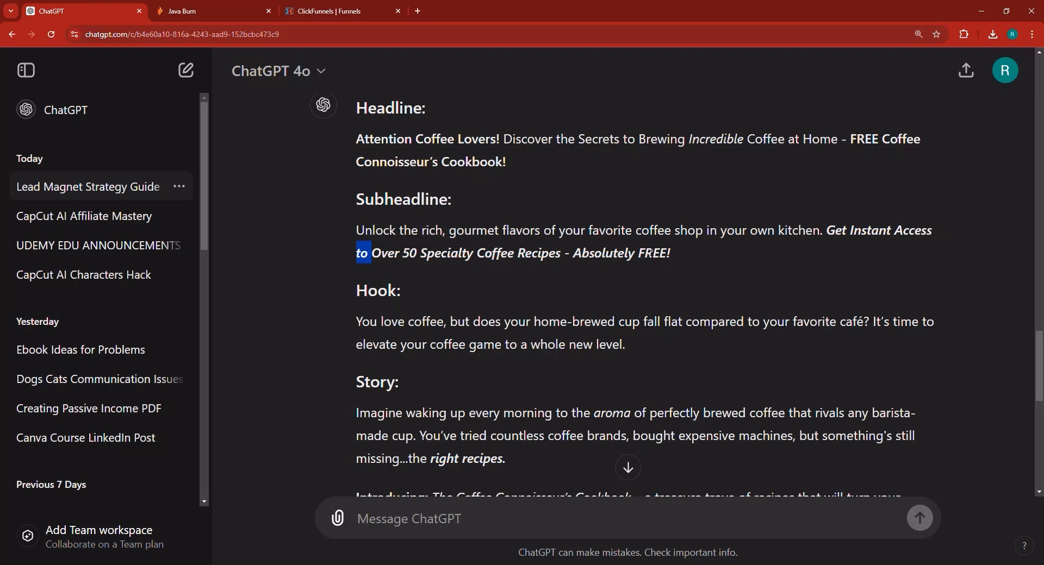
{"action": "left_click", "coordinate": [654, 253]}
{"action": "scroll", "coordinate": [519, 239], "scroll_direction": "up", "scroll_amount": 2}
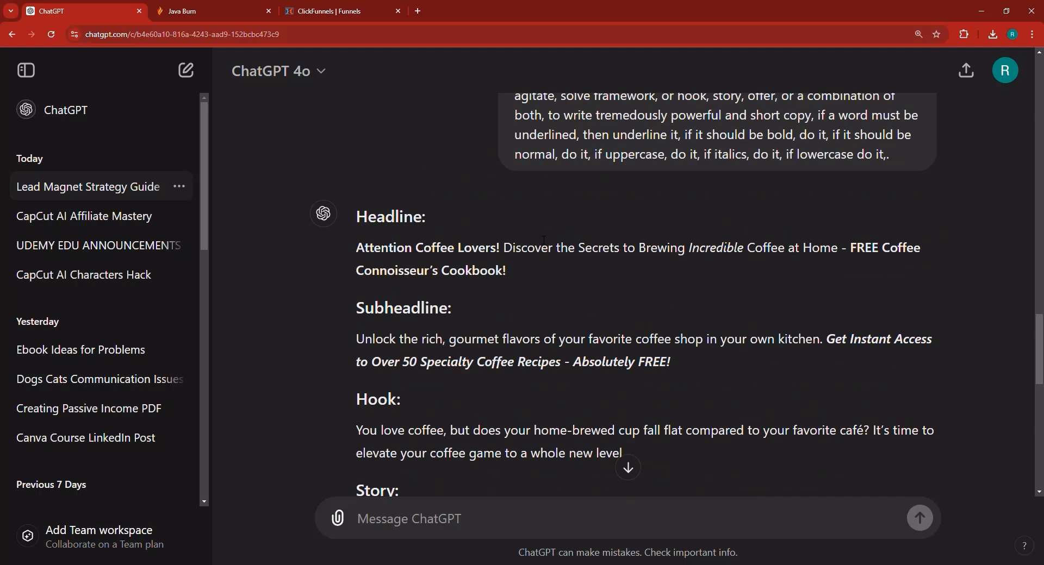
{"action": "scroll", "coordinate": [545, 240], "scroll_direction": "down", "scroll_amount": 2}
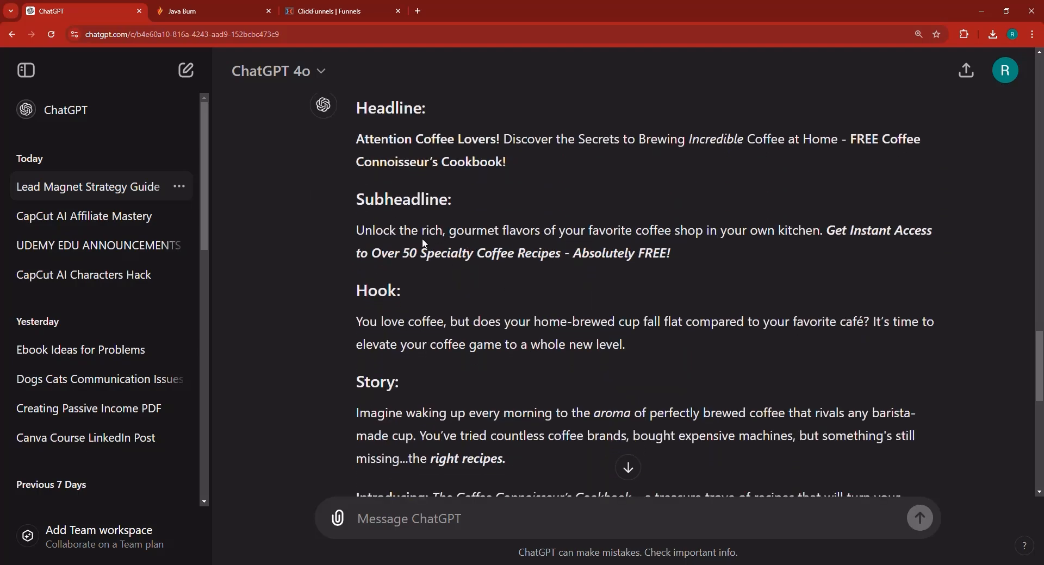
{"action": "scroll", "coordinate": [645, 243], "scroll_direction": "down", "scroll_amount": 2}
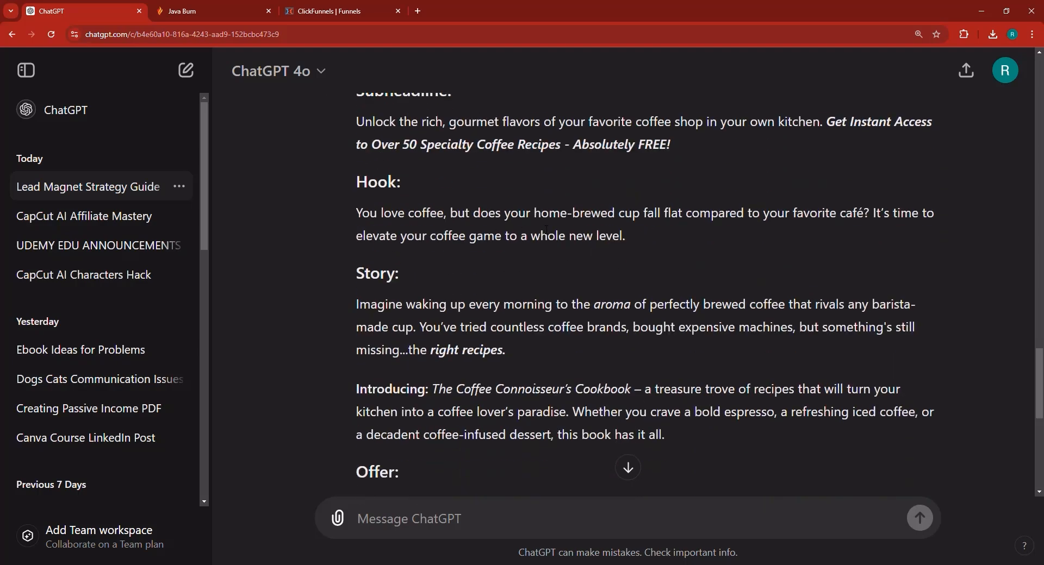
{"action": "scroll", "coordinate": [523, 328], "scroll_direction": "down", "scroll_amount": 7}
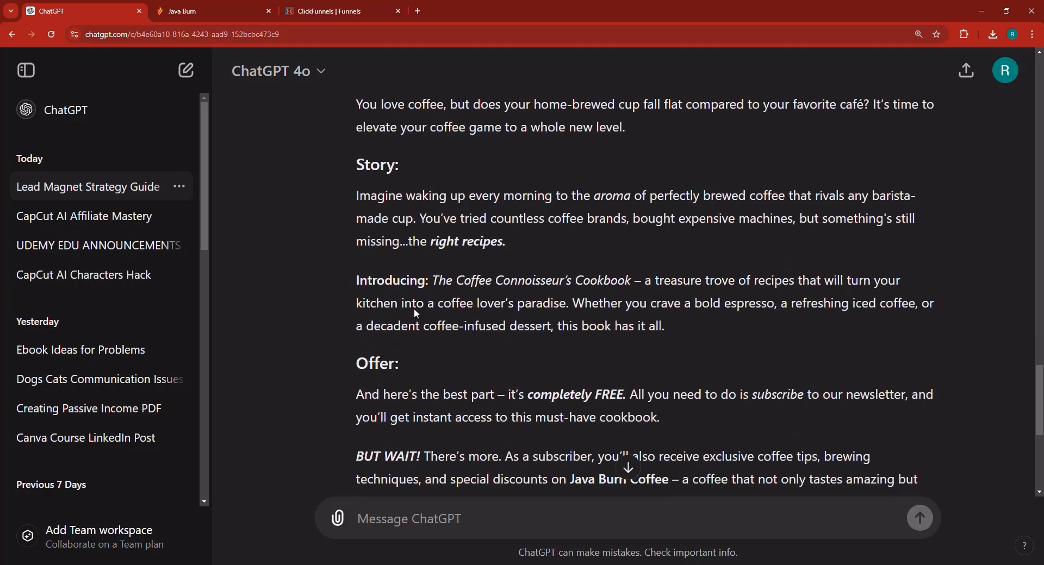
{"action": "scroll", "coordinate": [541, 345], "scroll_direction": "up", "scroll_amount": 5}
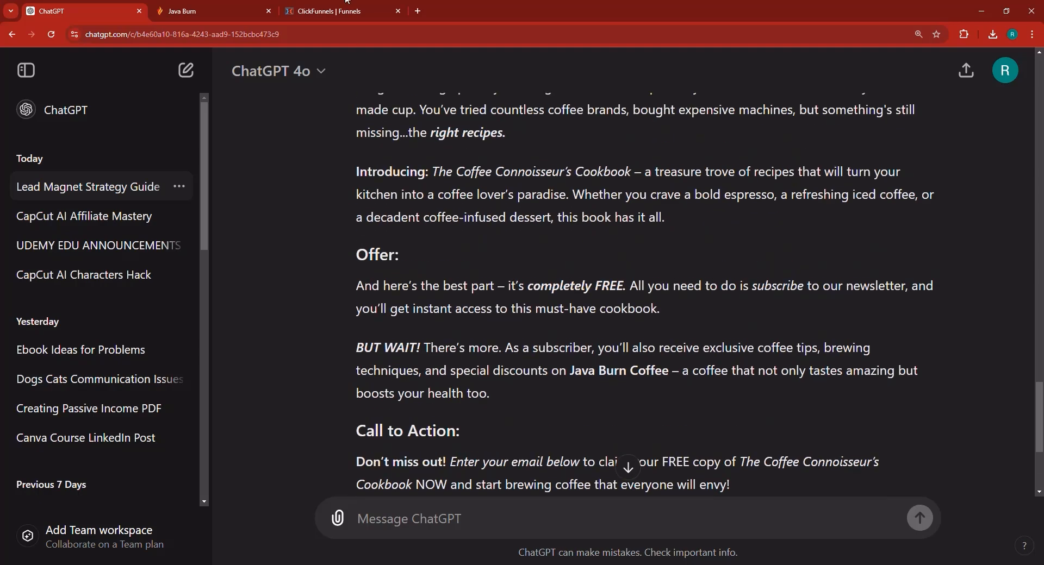
- Switch to ClickFunnels, start customizing the newly installed funnel, and open its Optin page in the editor
{"action": "left_click", "coordinate": [336, 13]}
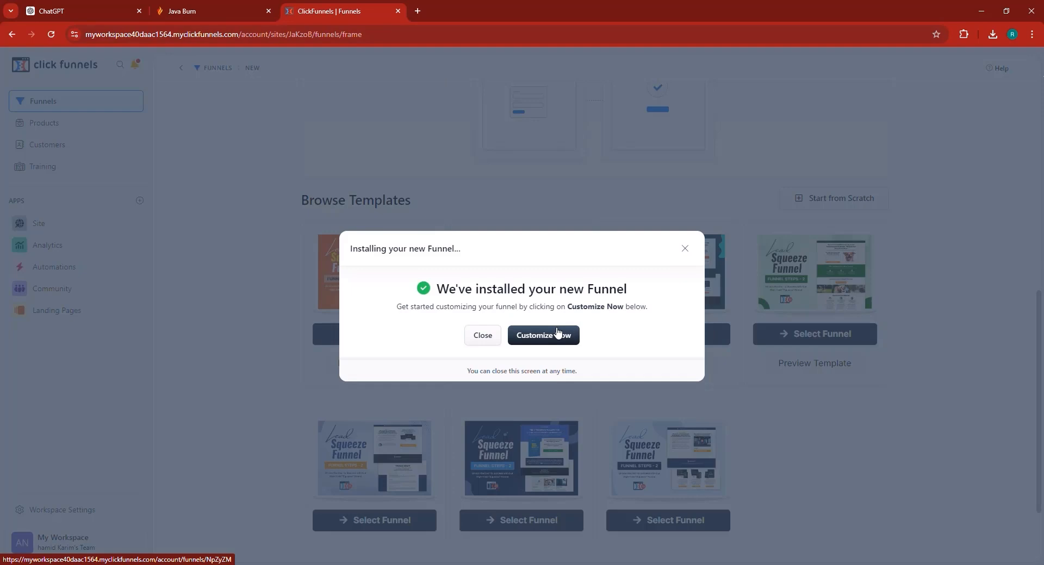
{"action": "left_click", "coordinate": [550, 334]}
{"action": "left_click_drag", "start_coordinate": [380, 7], "coordinate": [273, 4]}
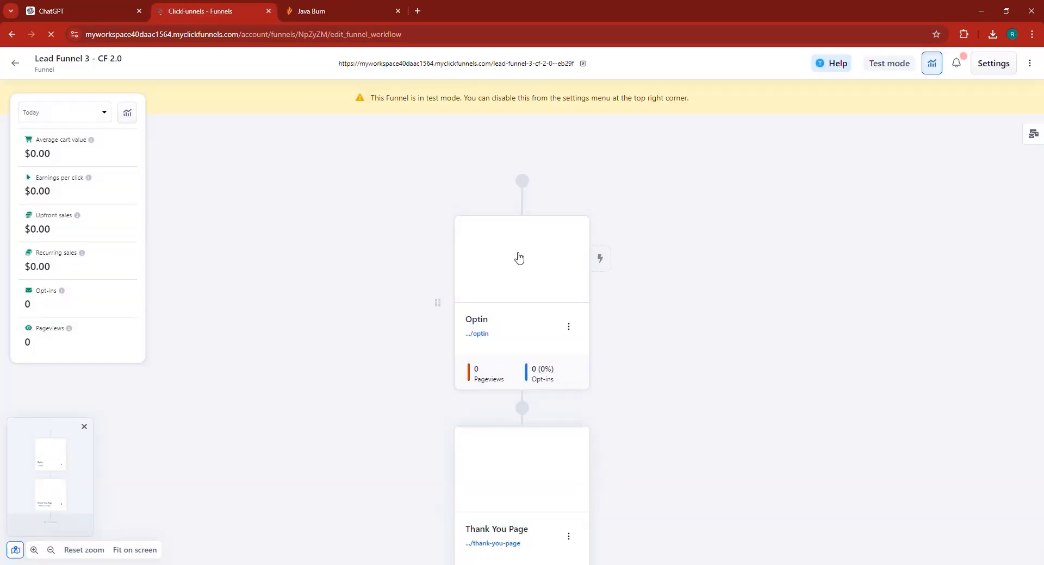
{"action": "mouse_move", "coordinate": [521, 257]}
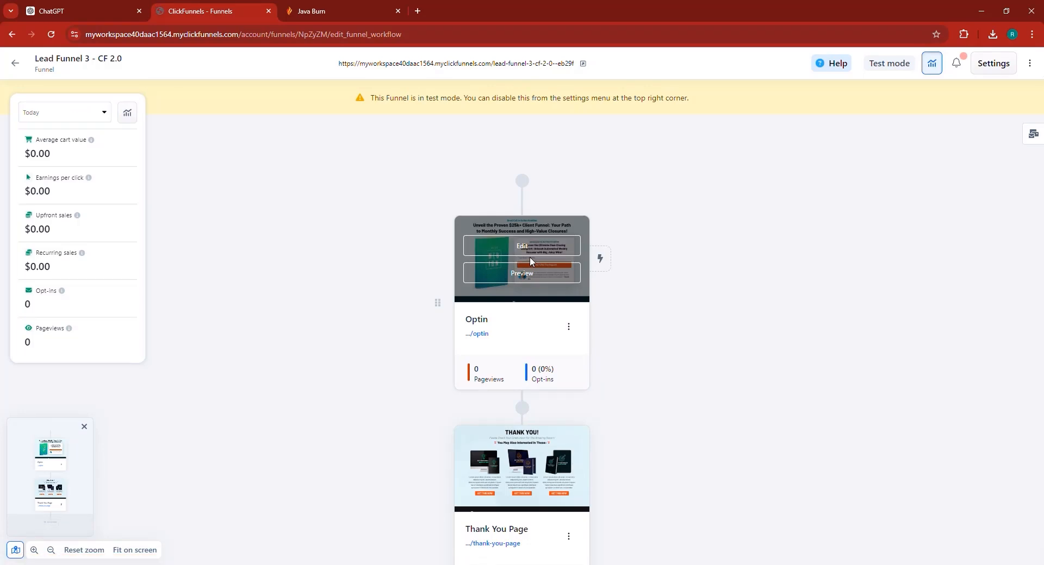
{"action": "left_click", "coordinate": [518, 249]}
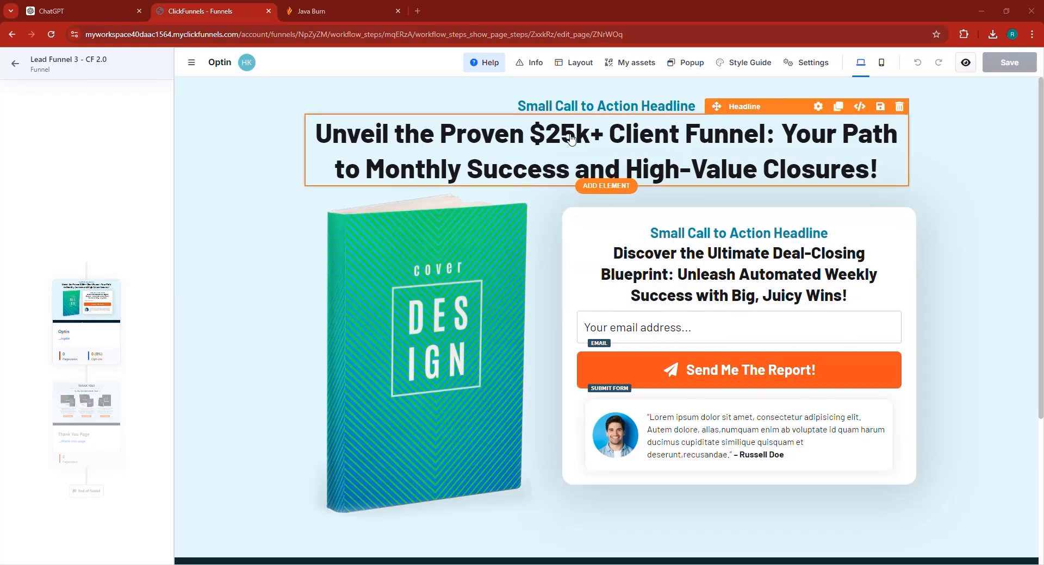
- Switch to ChatGPT and copy the full headline text beginning "Attention Coffee Lovers!" from the squeeze page copy
{"action": "left_click", "coordinate": [72, 6]}
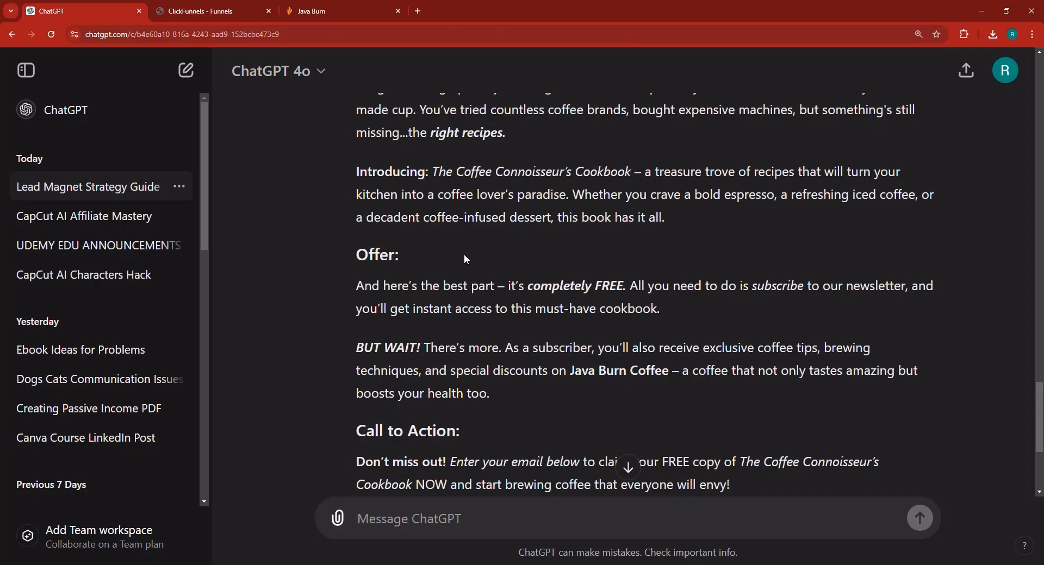
{"action": "scroll", "coordinate": [466, 258], "scroll_direction": "up", "scroll_amount": 6}
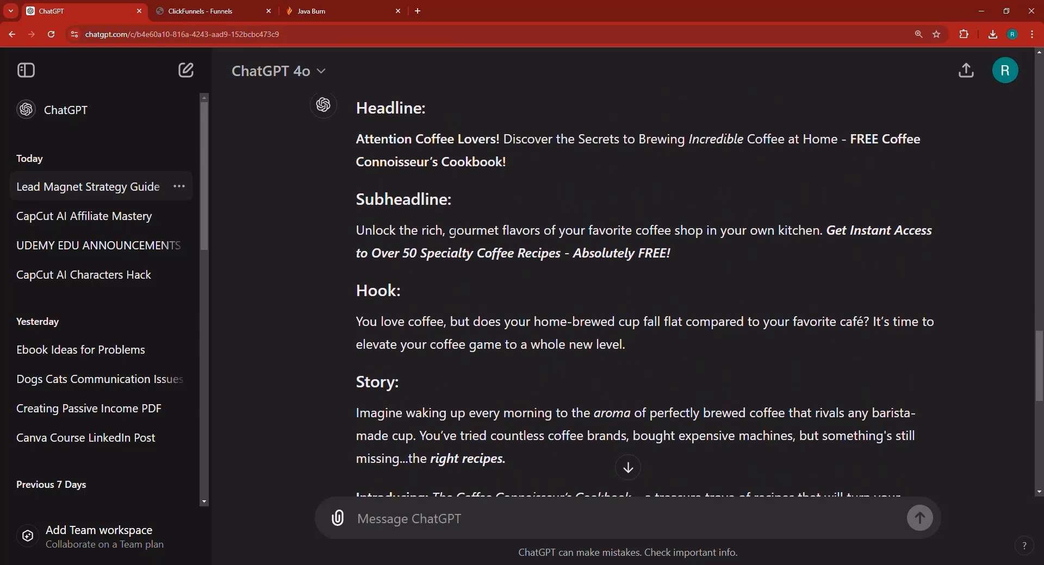
{"action": "left_click_drag", "start_coordinate": [357, 140], "coordinate": [508, 162]}
{"action": "key", "text": "ctrl+c"}
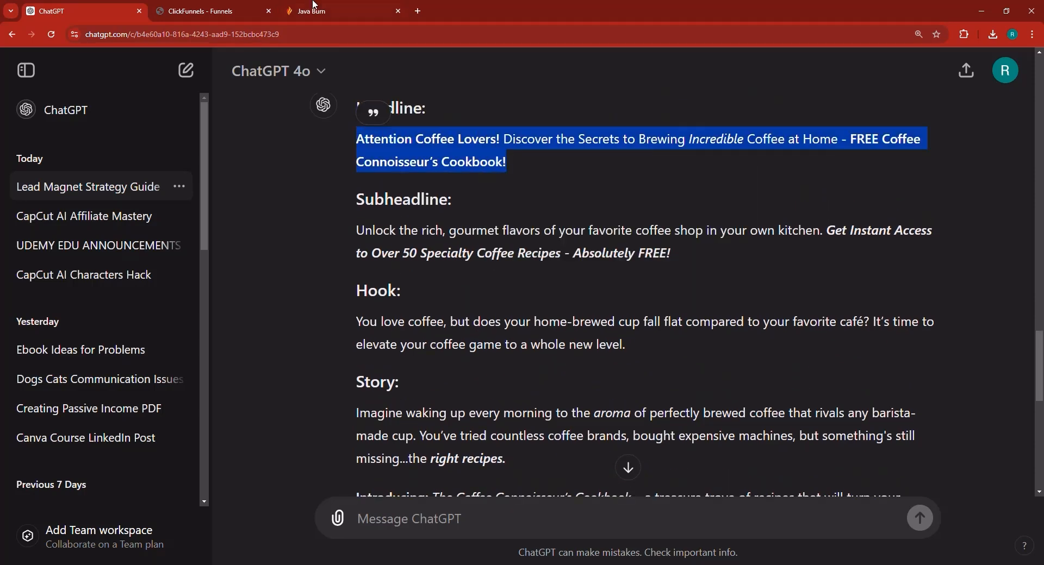
- Back in ClickFunnels, replace the Optin page's large main headline with the copied coffee cookbook headline
{"action": "left_click", "coordinate": [250, 8]}
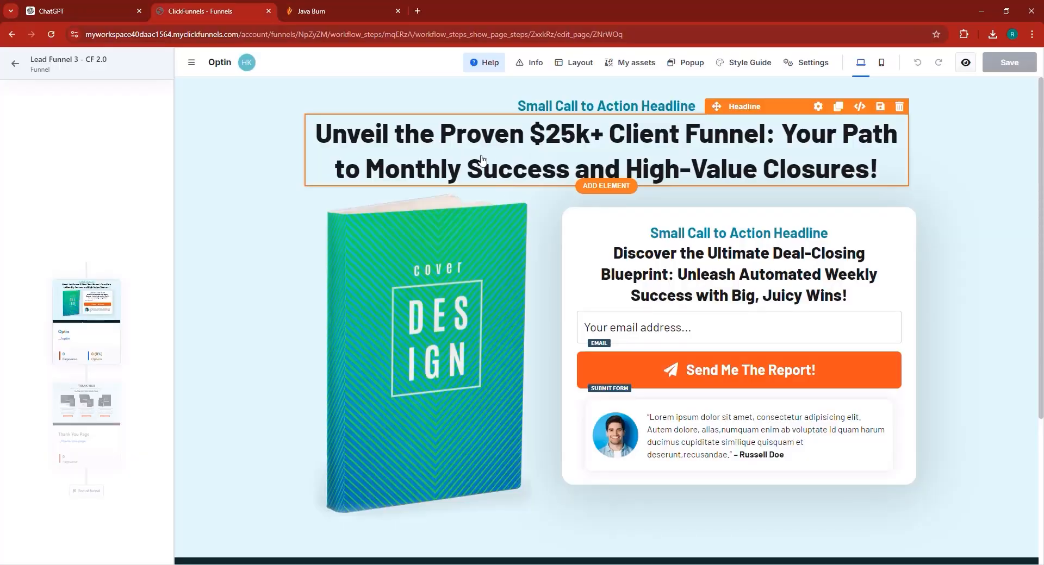
{"action": "double_click", "coordinate": [481, 160]}
{"action": "triple_click", "coordinate": [481, 159]}
{"action": "right_click", "coordinate": [479, 155]}
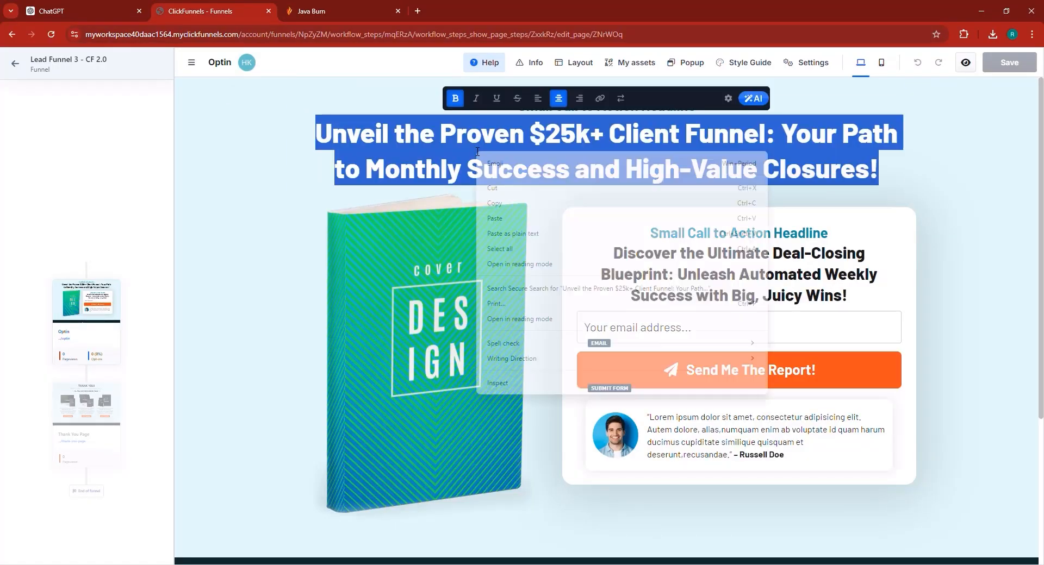
{"action": "left_click", "coordinate": [496, 218]}
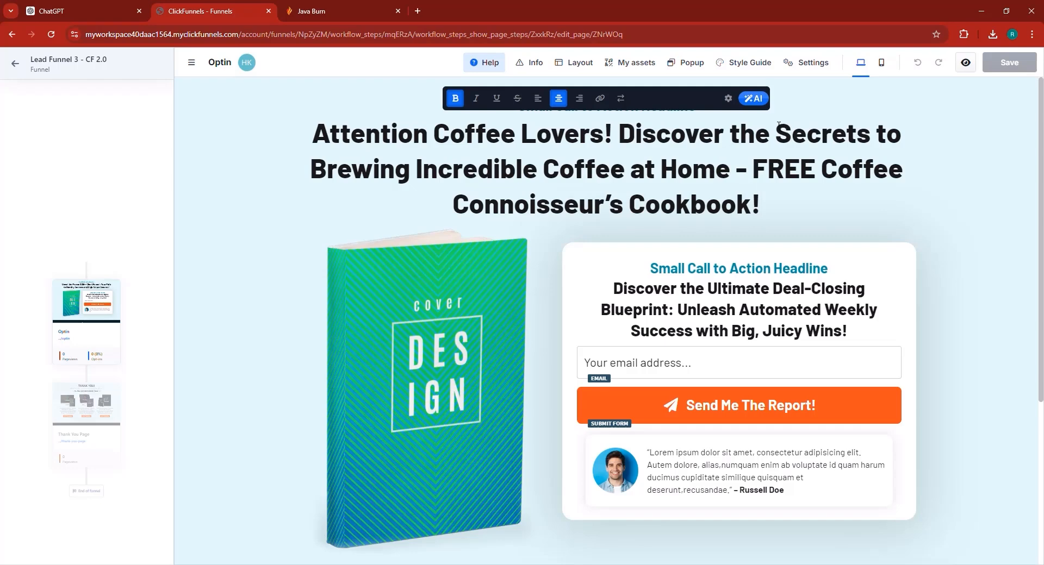
- Underline "Secrets to Brewing Incredible Coffee at Home" in the main headline
{"action": "left_click_drag", "start_coordinate": [779, 124], "coordinate": [732, 170]}
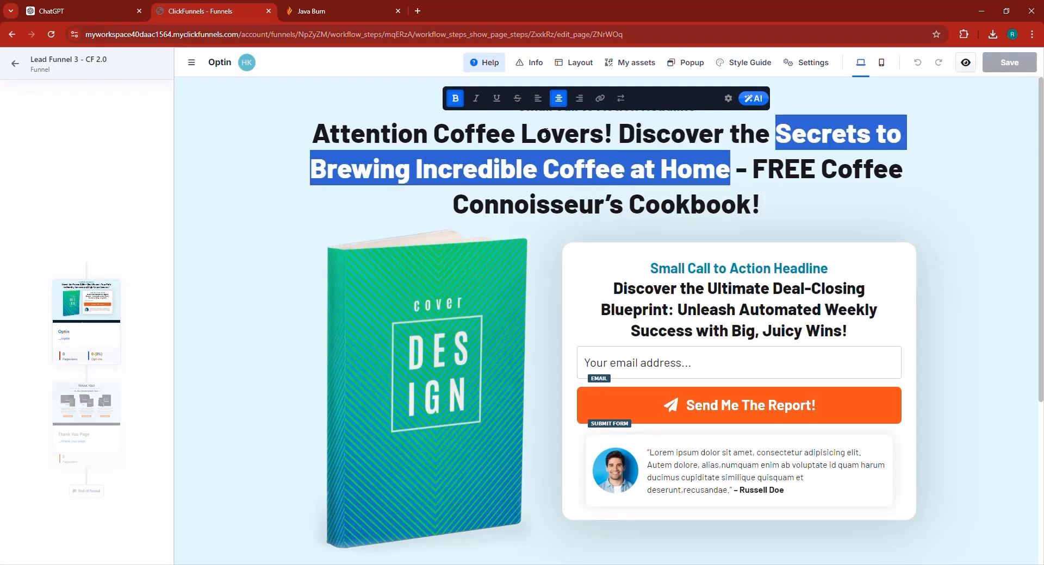
{"action": "left_click", "coordinate": [496, 99]}
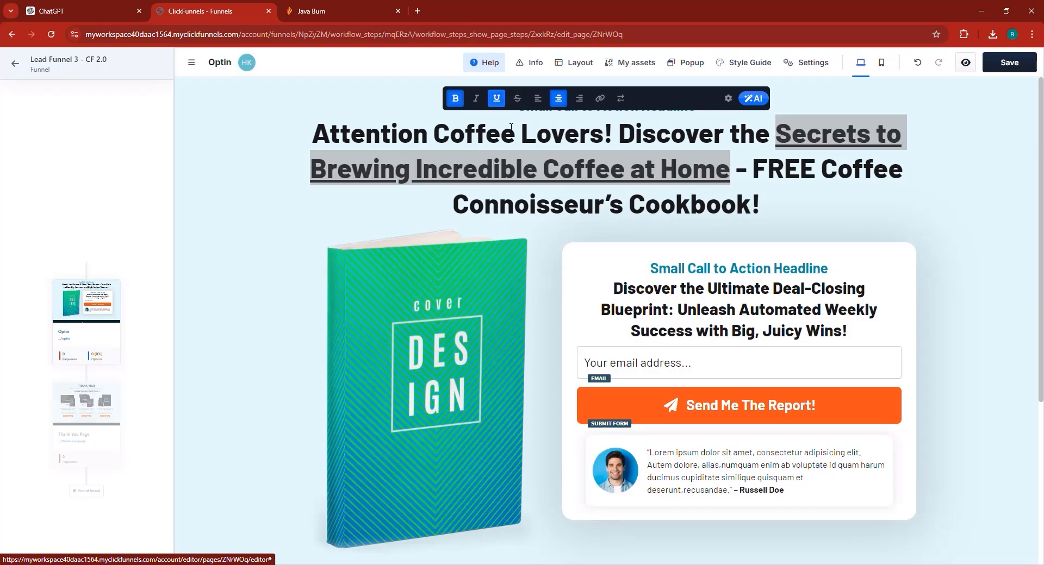
{"action": "left_click", "coordinate": [511, 127]}
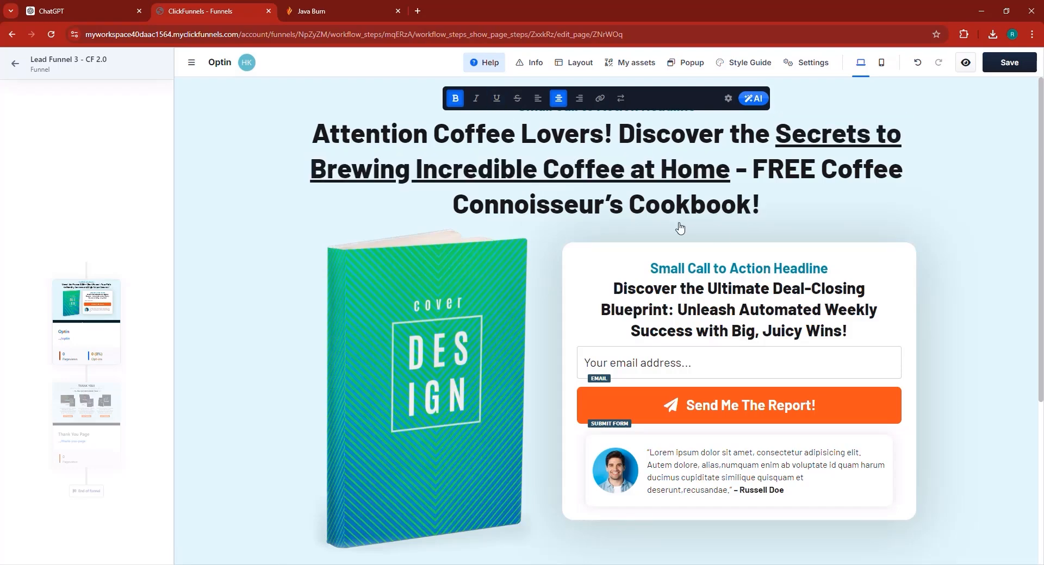
- Try the word "Secrets" in the main headline in all capitals, as "SECRETS"
{"action": "double_click", "coordinate": [845, 133]}
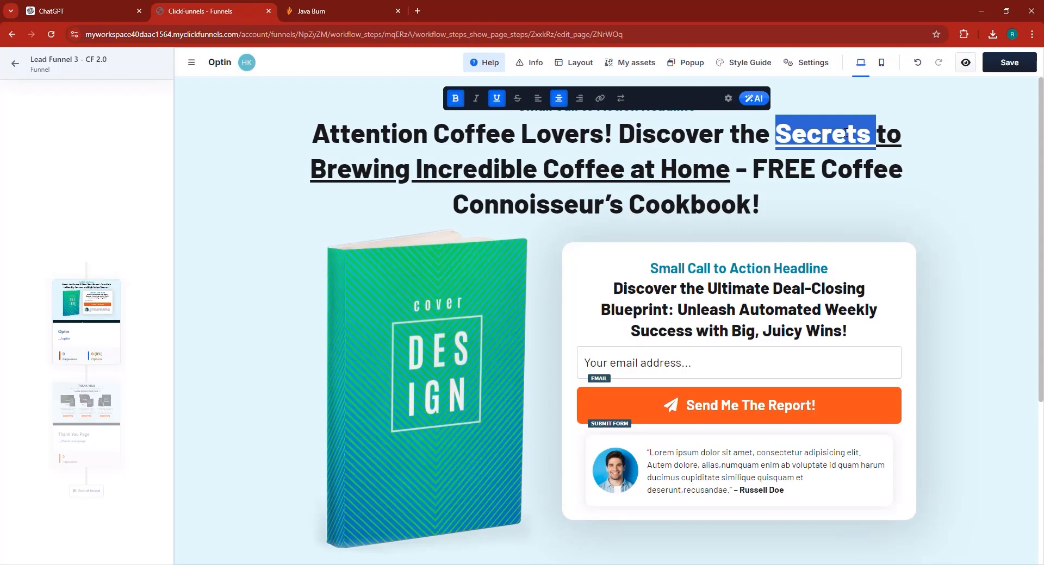
{"action": "type", "text": "SECRETS"}
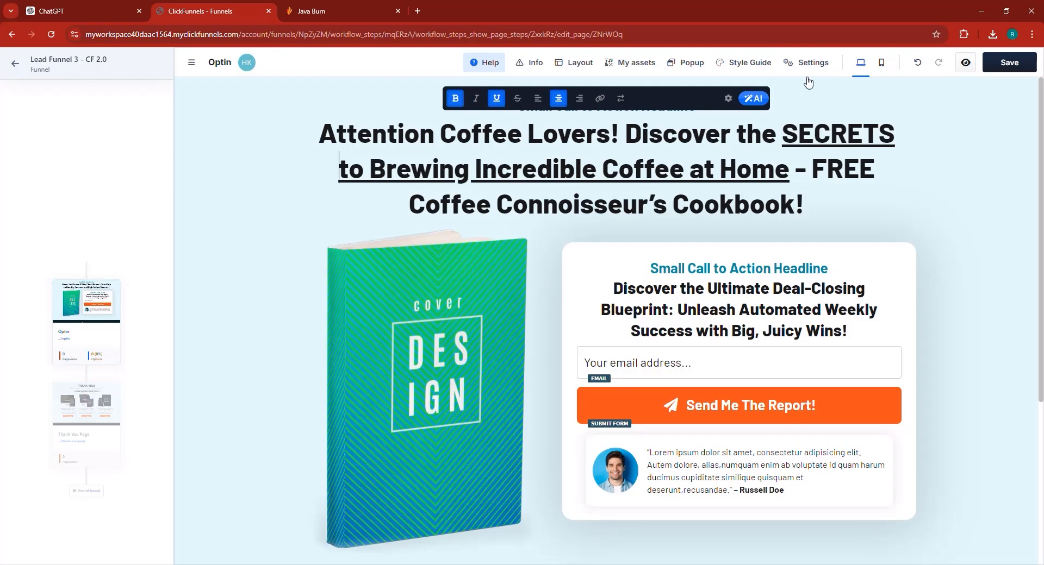
{"action": "left_click", "coordinate": [917, 63]}
{"action": "left_click", "coordinate": [917, 63]}
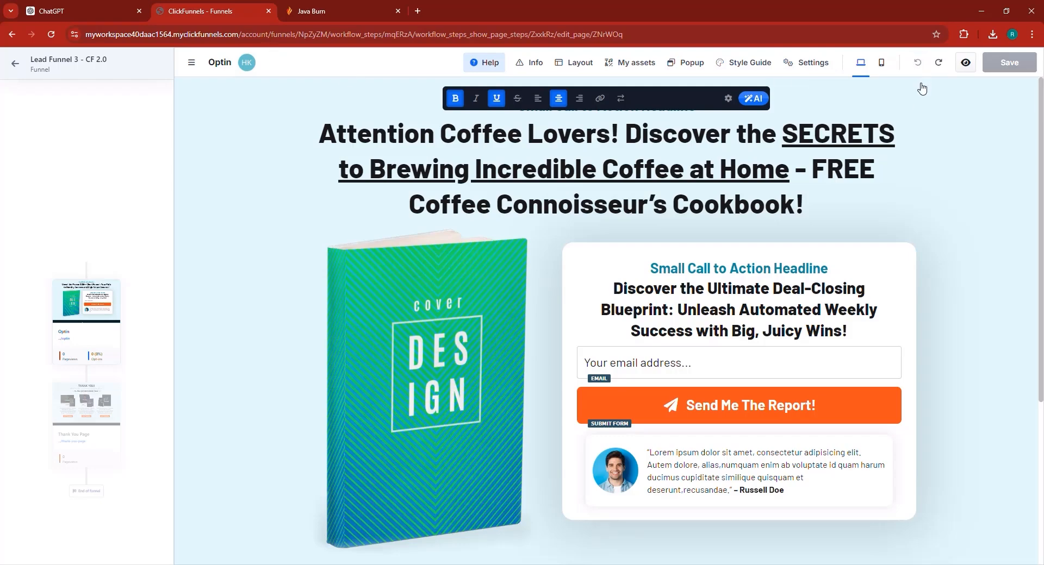
- Retype the capitalized headline word as "Secrets" and underline it to match the rest of the underlined phrase
{"action": "triple_click", "coordinate": [858, 134]}
{"action": "left_click", "coordinate": [858, 134]}
{"action": "double_click", "coordinate": [859, 134]}
{"action": "type", "text": "sto"}
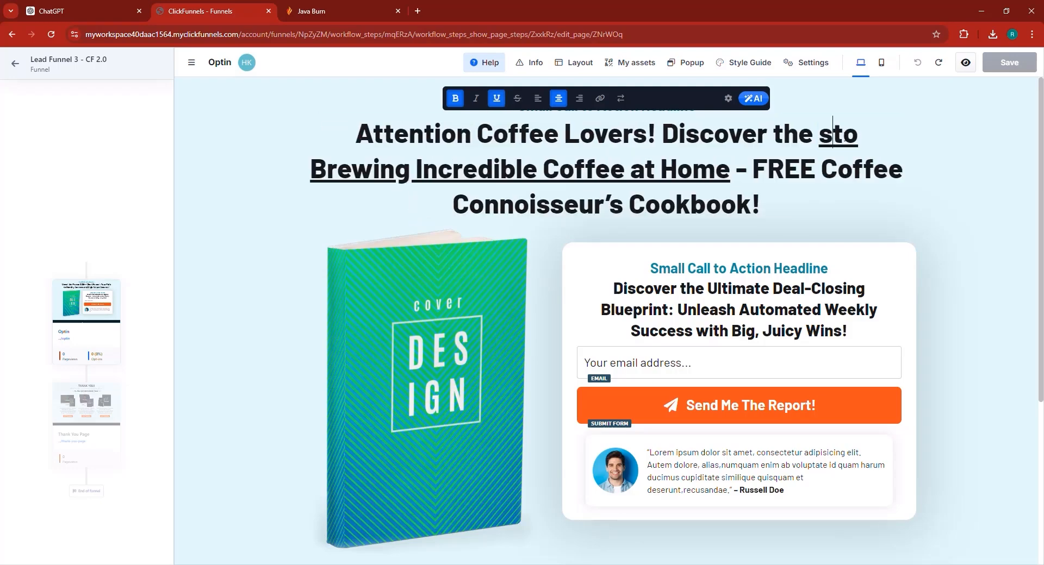
{"action": "type", "text": "E"}
{"action": "key", "text": "BackSpace"}
{"action": "key", "text": "BackSpace"}
{"action": "type", "text": "Secrets"}
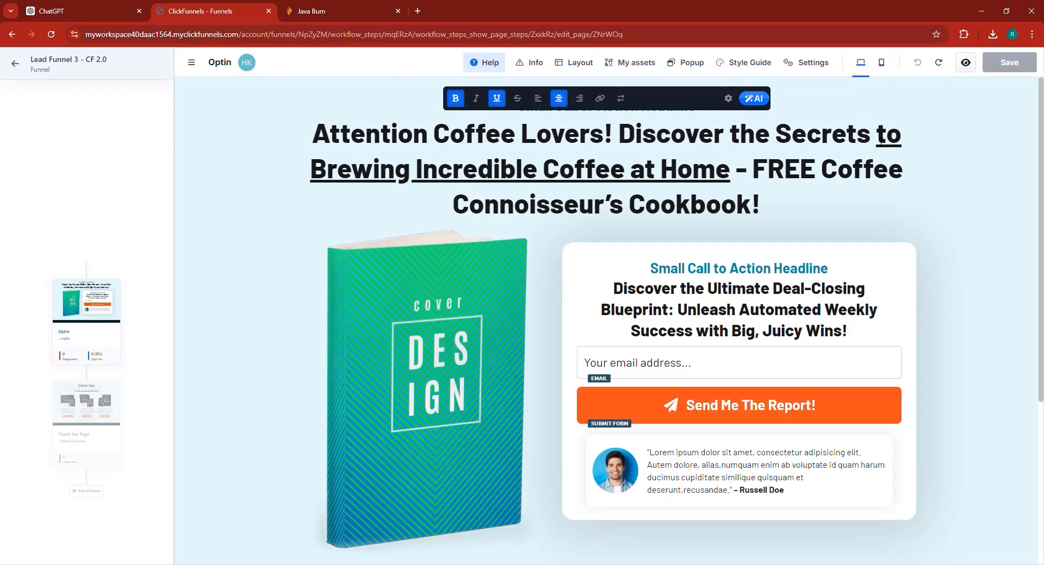
{"action": "left_click_drag", "start_coordinate": [877, 135], "coordinate": [781, 138]}
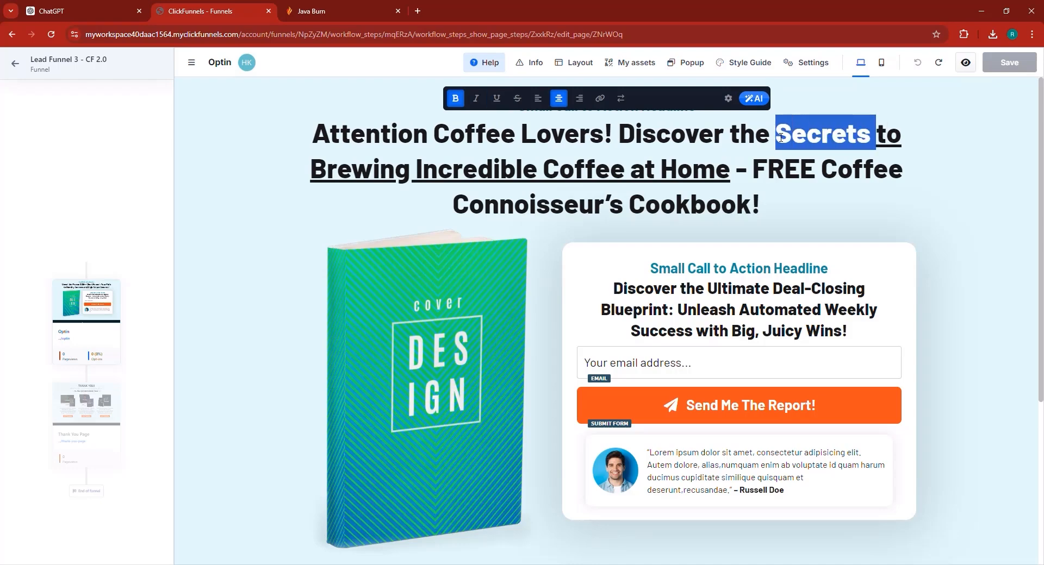
{"action": "left_click", "coordinate": [497, 97]}
{"action": "left_click", "coordinate": [858, 194]}
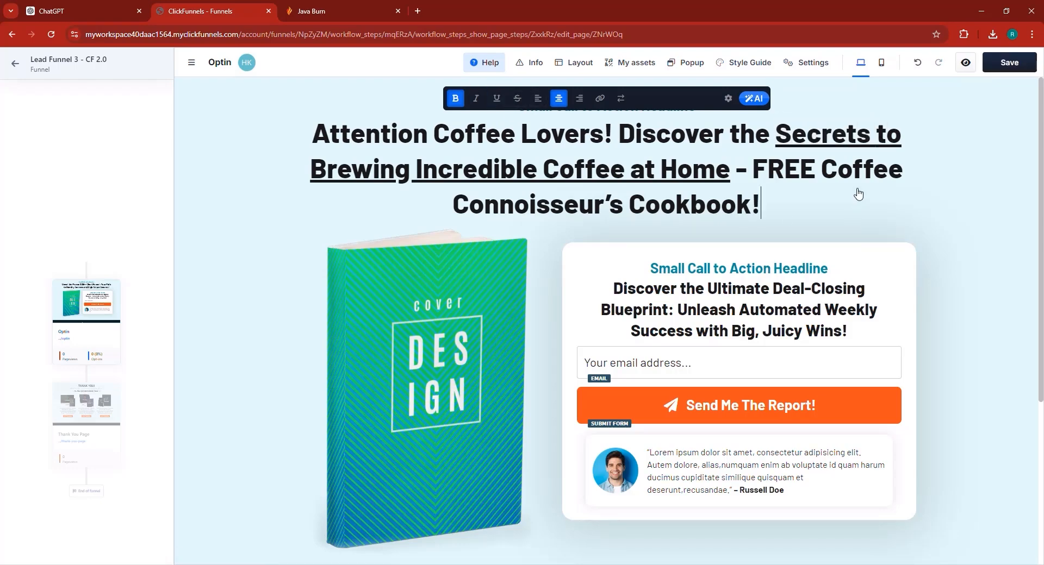
- Switch to File Explorer, browse the CoffeeConnCookbook_rr folder's cover images, and view eCover450.jpg
{"action": "left_click", "coordinate": [452, 315]}
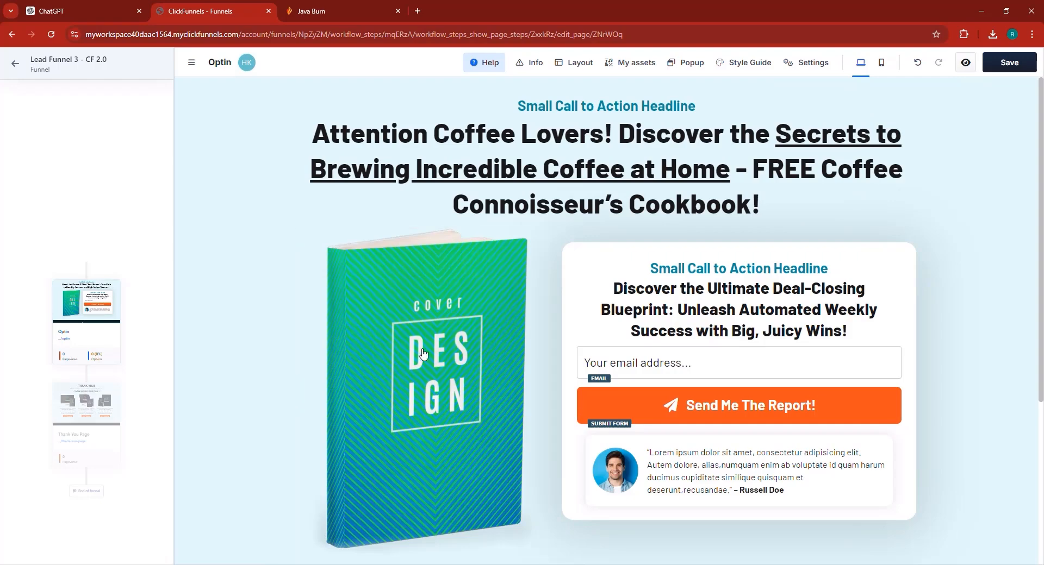
{"action": "scroll", "coordinate": [424, 355], "scroll_direction": "down", "scroll_amount": 1}
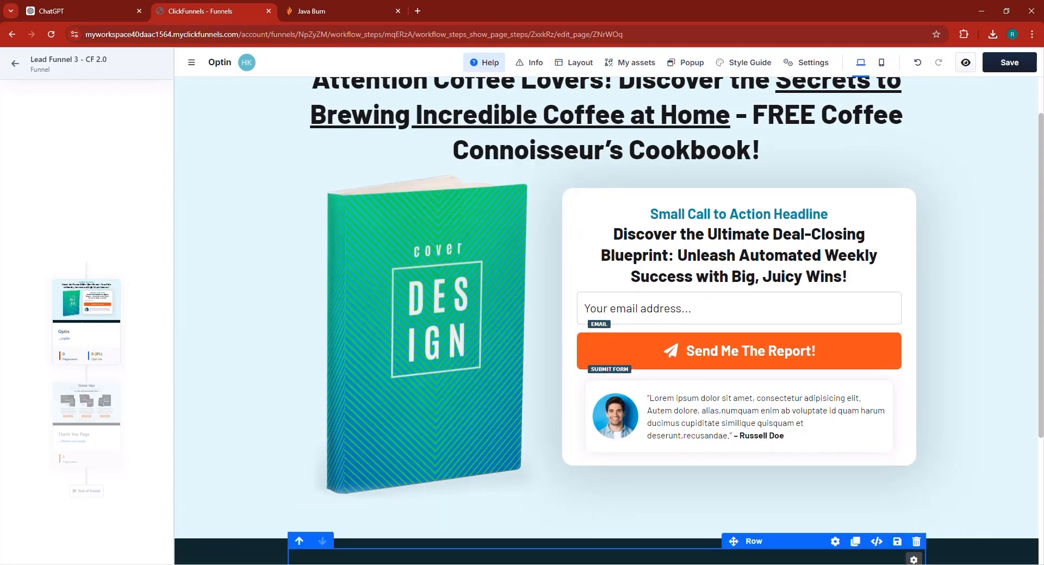
{"action": "mouse_move", "coordinate": [383, 560]}
{"action": "left_click", "coordinate": [349, 533]}
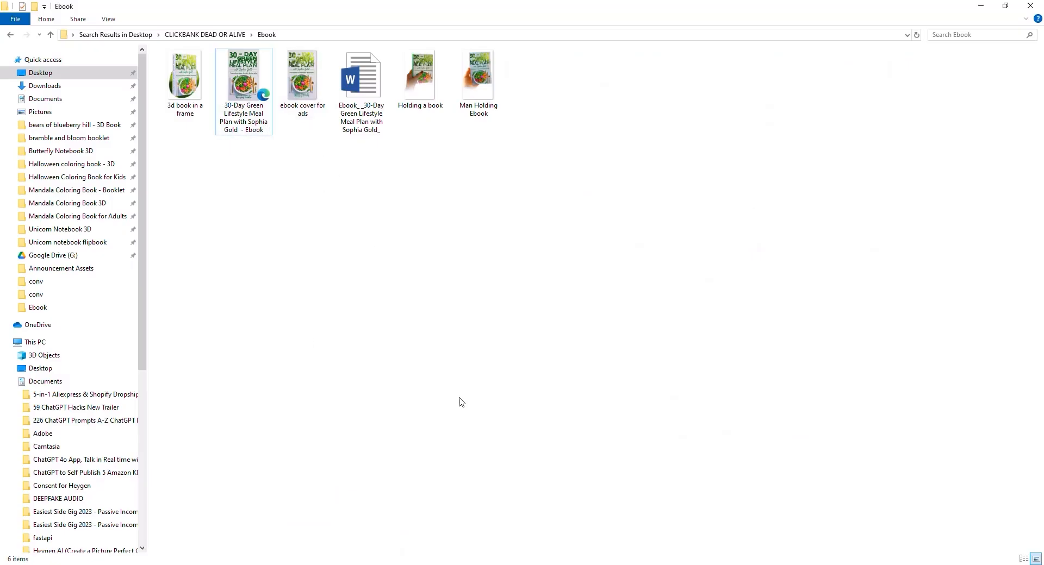
{"action": "left_click", "coordinate": [450, 537]}
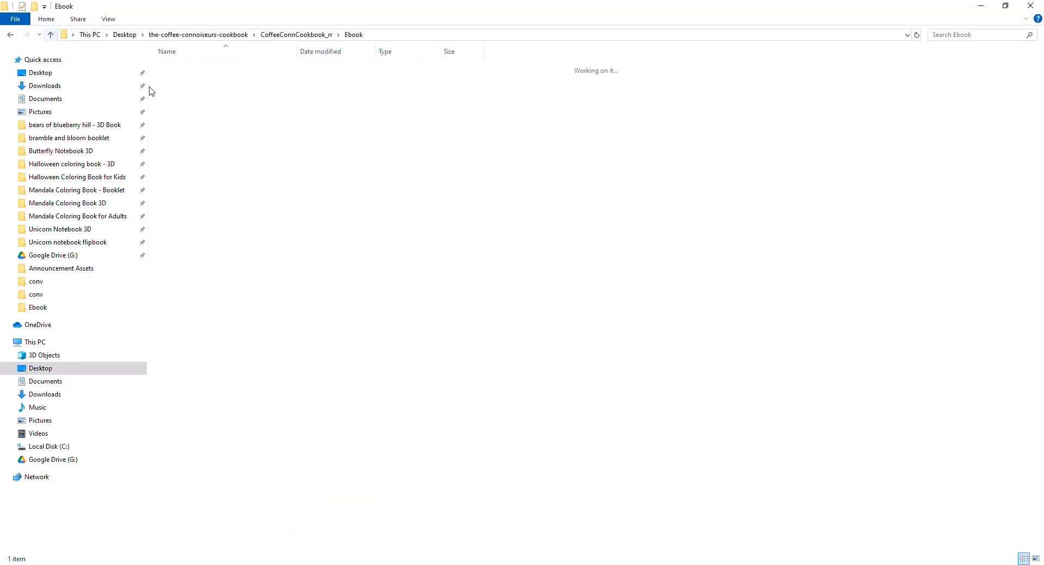
{"action": "double_click", "coordinate": [182, 82]}
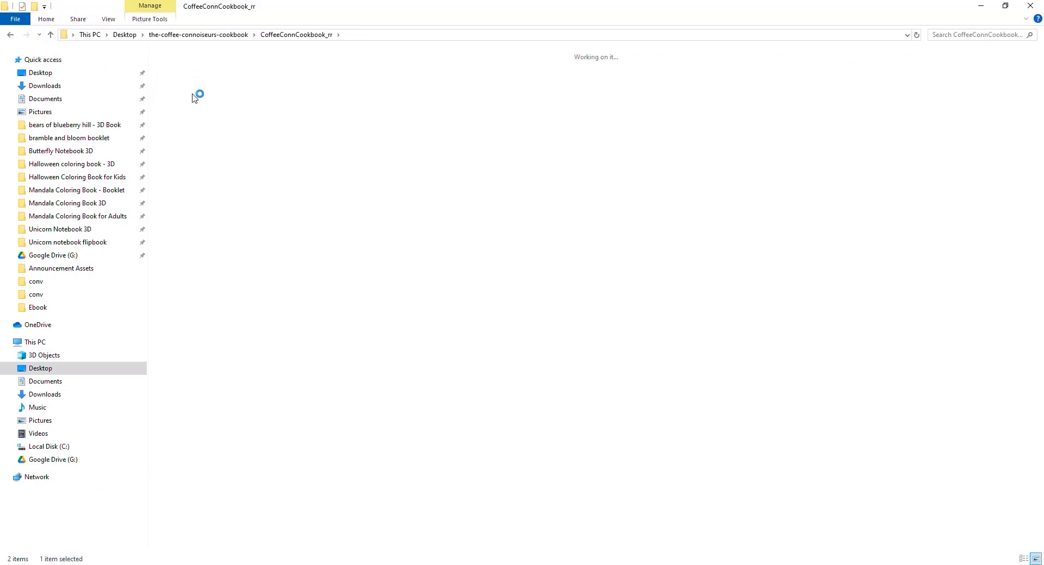
{"action": "left_click", "coordinate": [245, 102]}
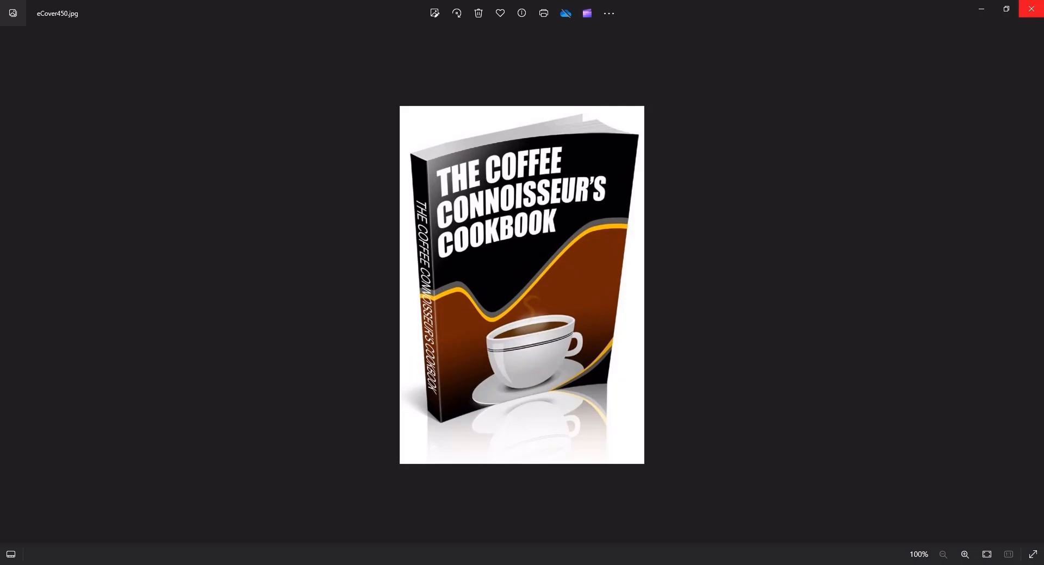
{"action": "left_click", "coordinate": [1031, 8]}
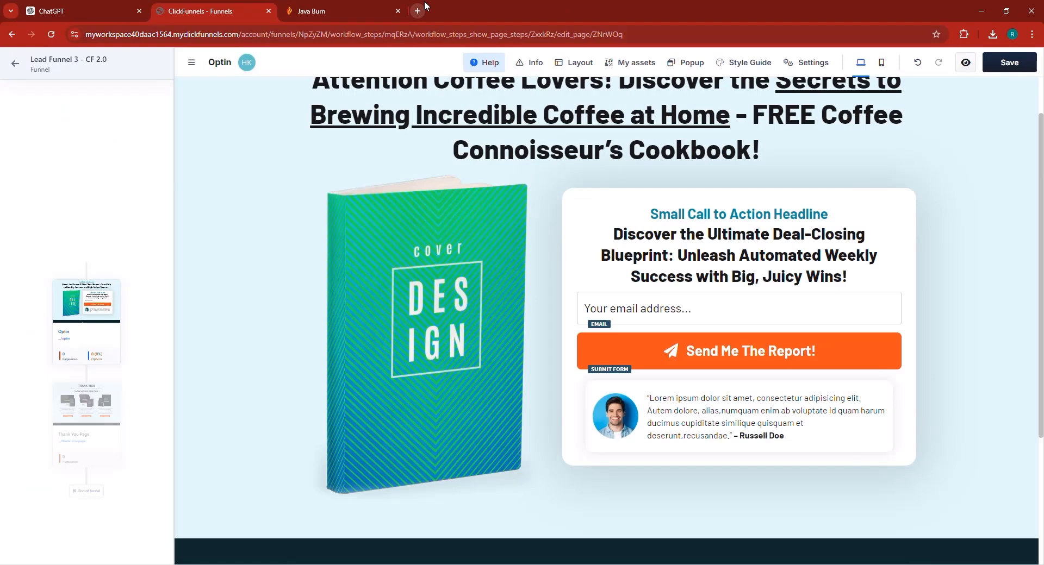
- Open remove.bg in a new browser tab and upload eCover450 from the Ecover folder for background removal
{"action": "left_click", "coordinate": [415, 11]}
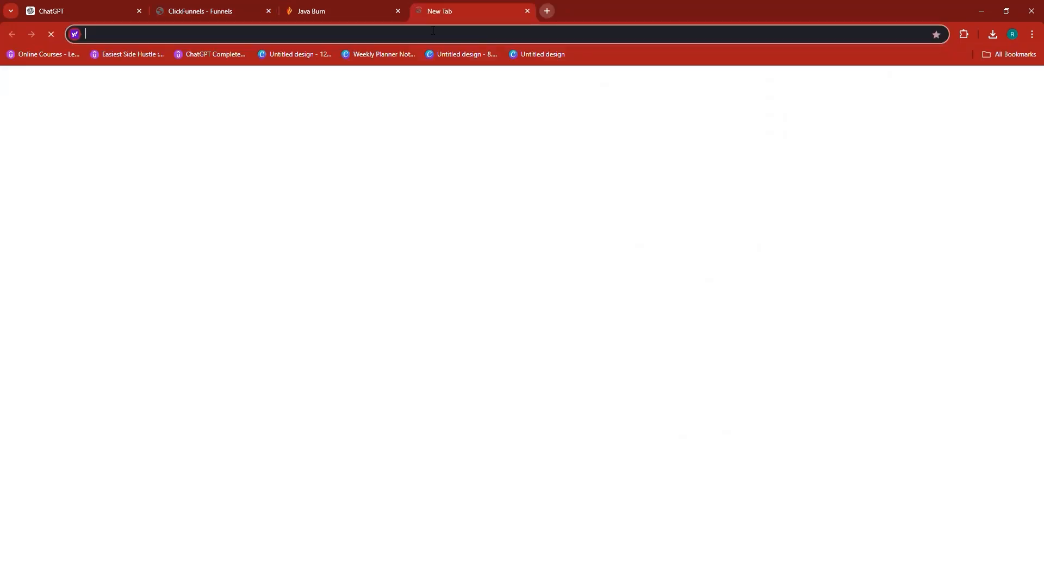
{"action": "type", "text": "remove"}
{"action": "key", "text": "Return"}
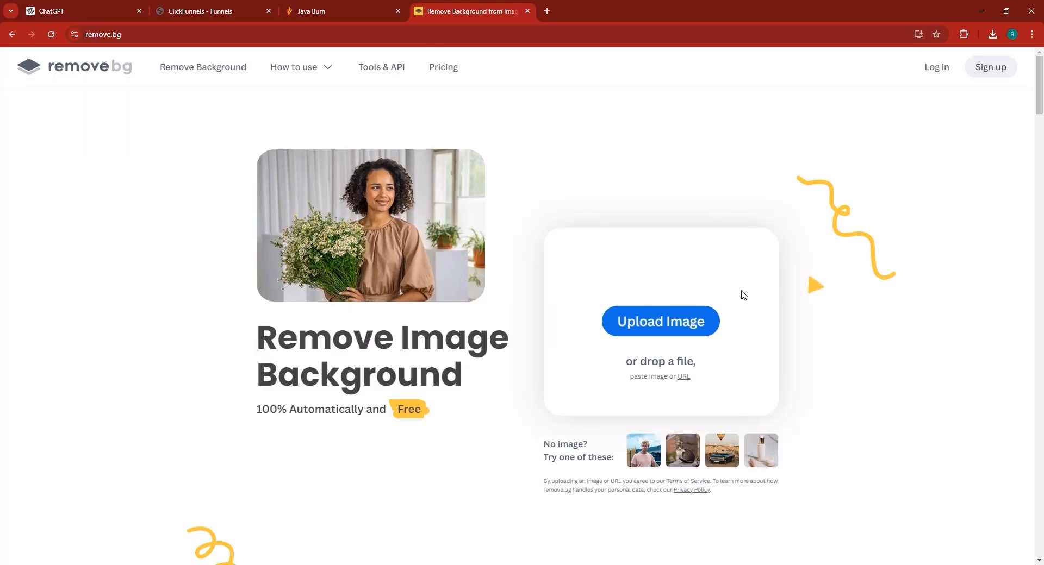
{"action": "left_click", "coordinate": [632, 323]}
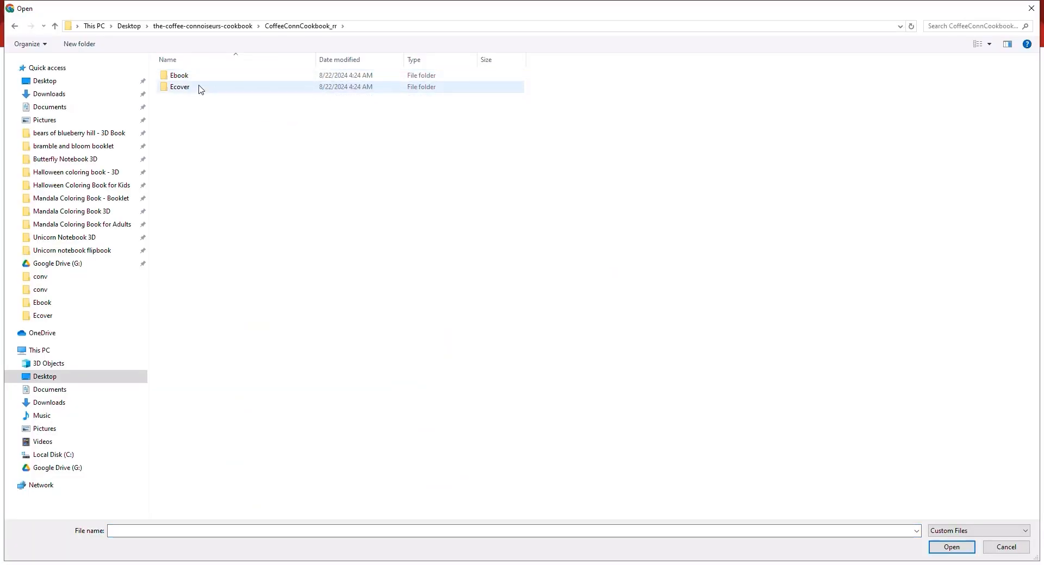
{"action": "double_click", "coordinate": [200, 89]}
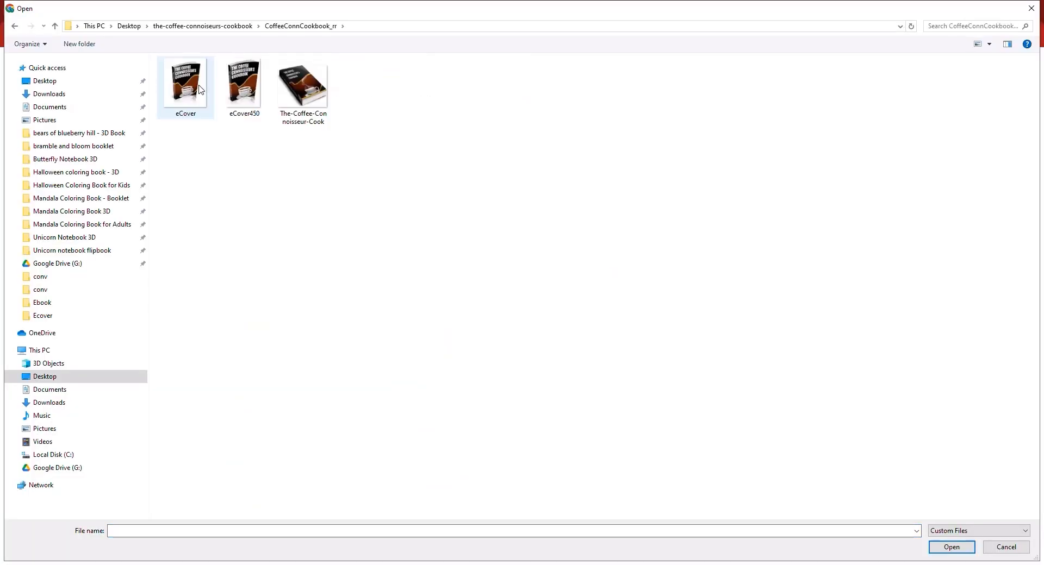
{"action": "double_click", "coordinate": [237, 98]}
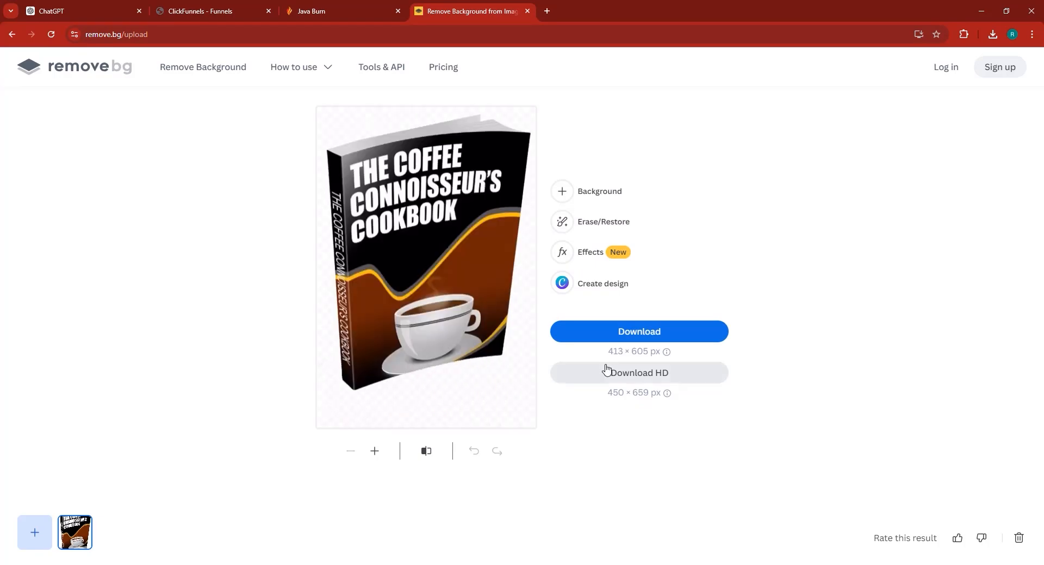
- Download the background-free cookbook cover at the standard 413 × 605 px size, leaving the erase and restore options unused
{"action": "left_click", "coordinate": [618, 338]}
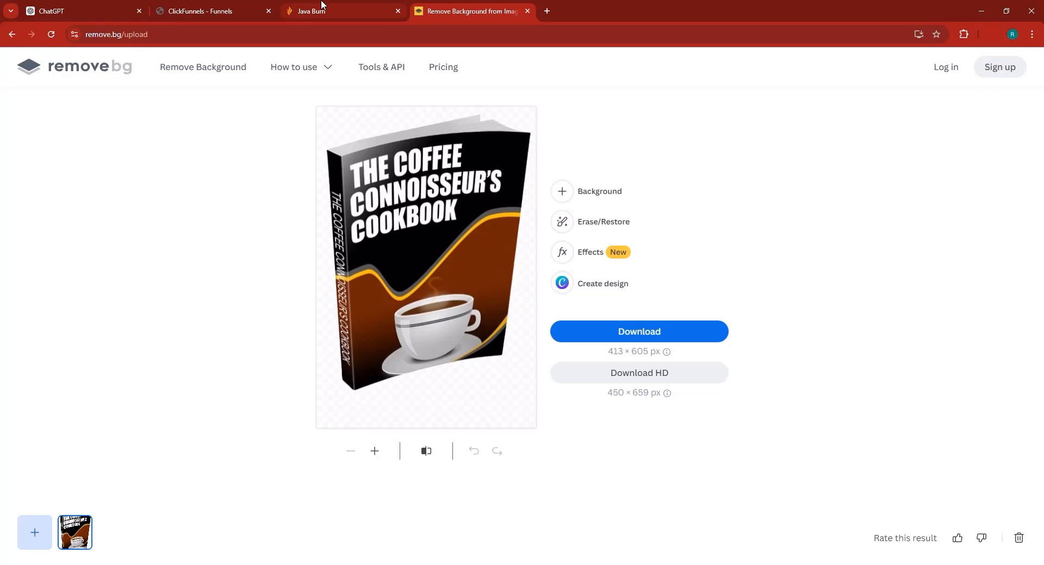
{"action": "left_click", "coordinate": [589, 231]}
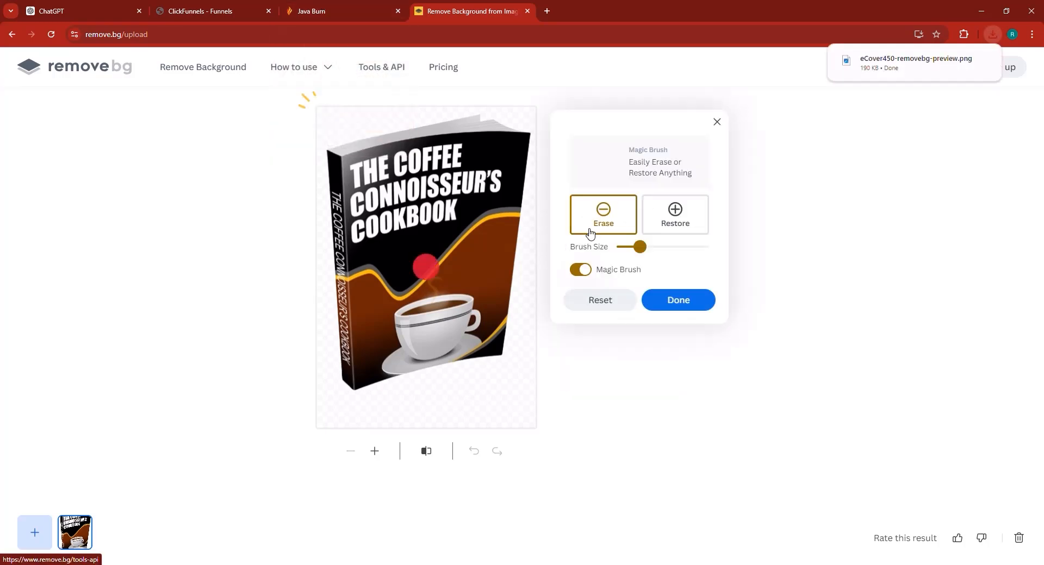
{"action": "left_click", "coordinate": [716, 122]}
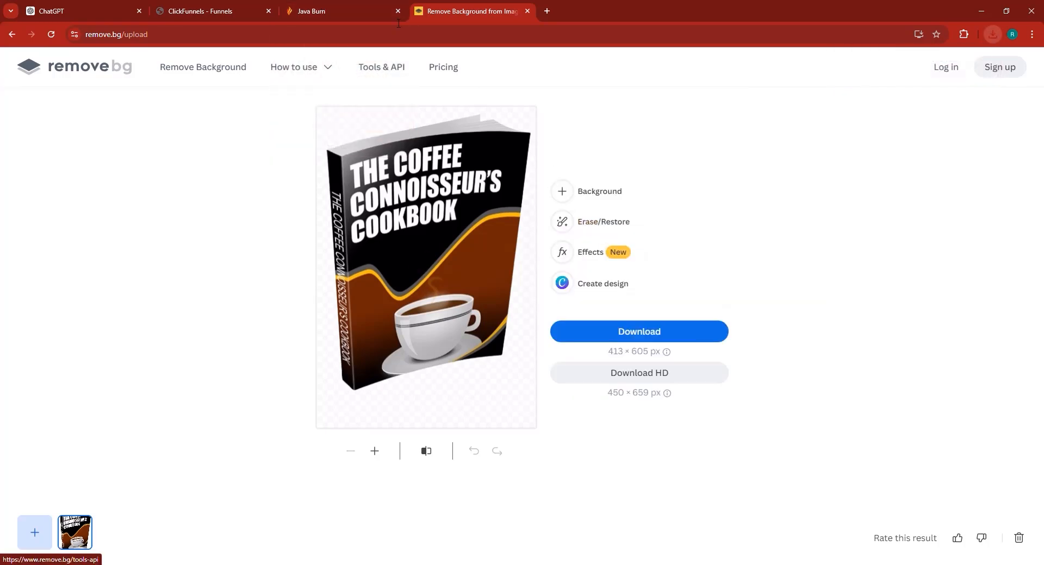
- Back in ClickFunnels, upload the background-free cookbook cover and use it to replace the green placeholder book image
{"action": "left_click", "coordinate": [328, 5]}
{"action": "left_click", "coordinate": [250, 6]}
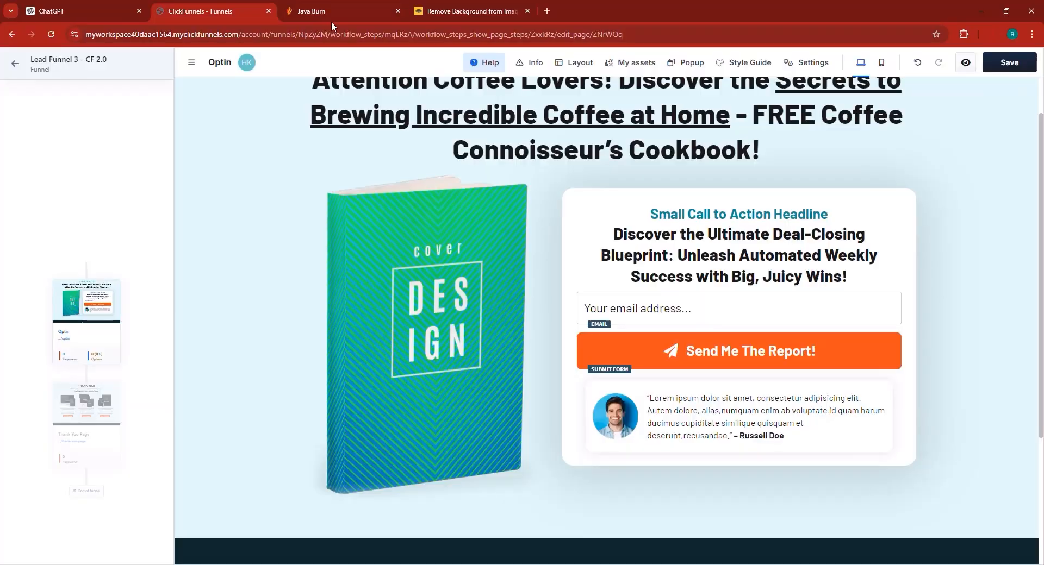
{"action": "left_click", "coordinate": [442, 213]}
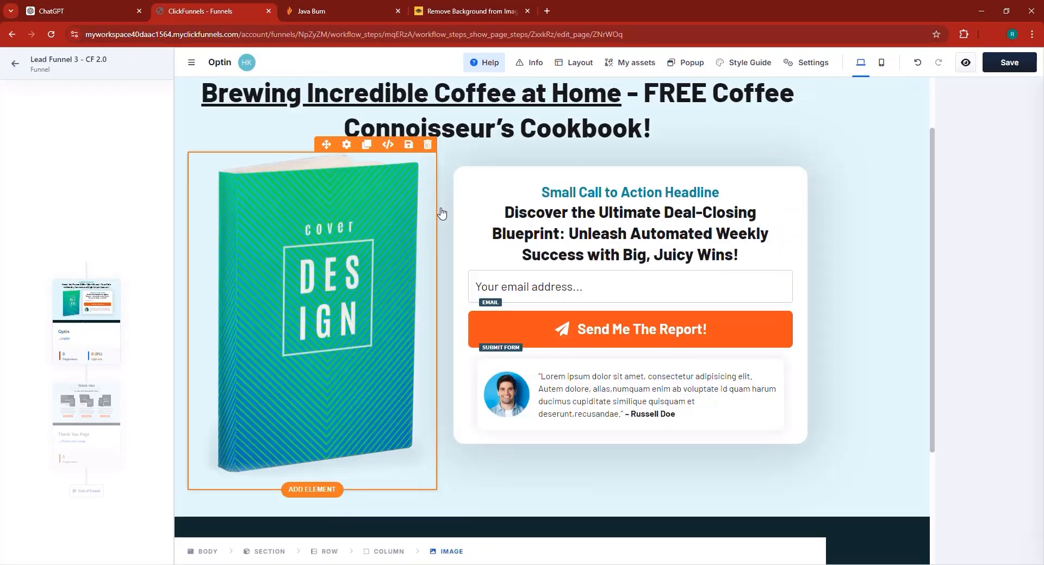
{"action": "left_click", "coordinate": [424, 200]}
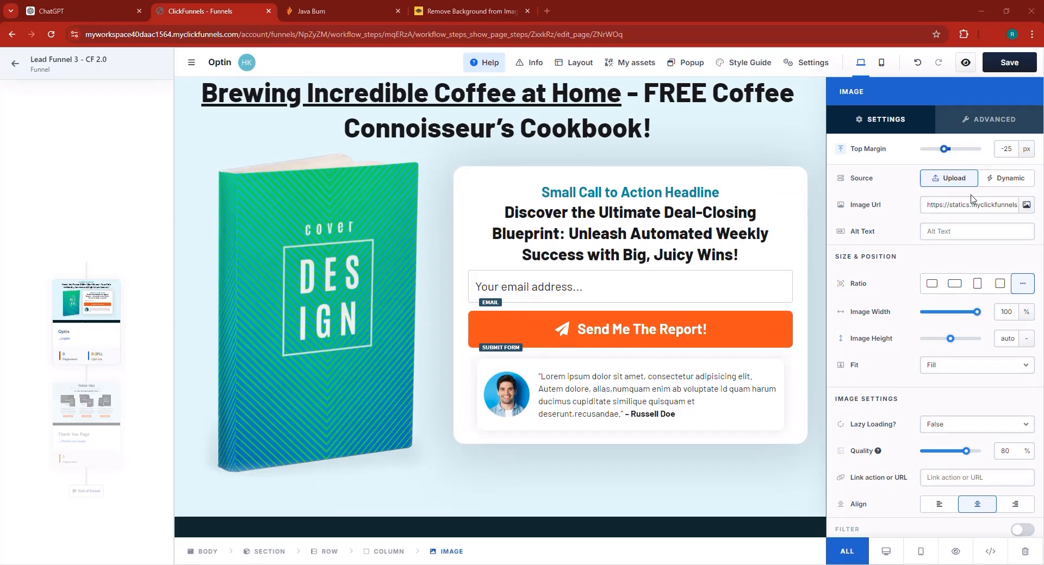
{"action": "left_click", "coordinate": [943, 182]}
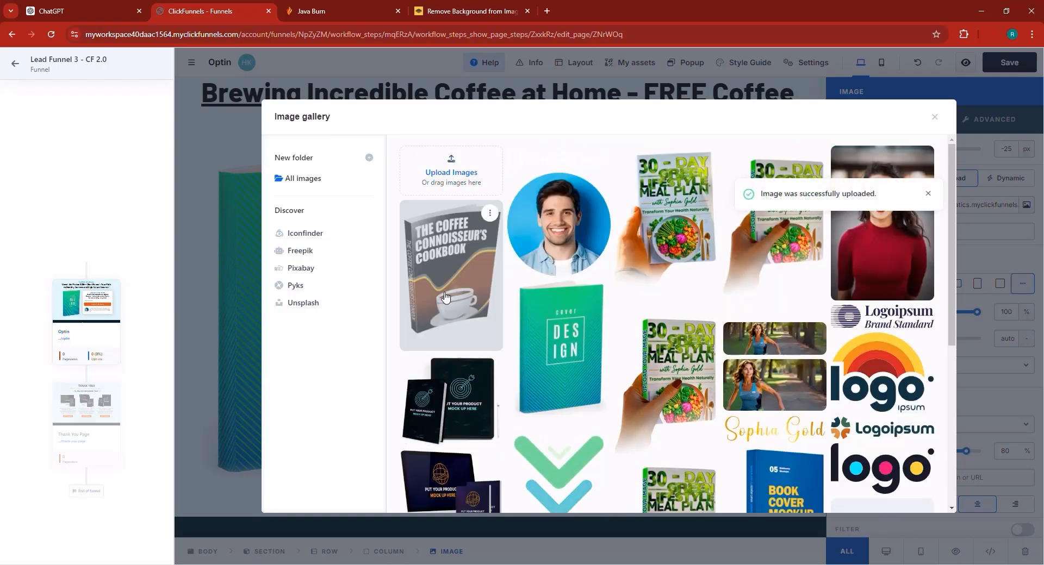
{"action": "left_click", "coordinate": [445, 297]}
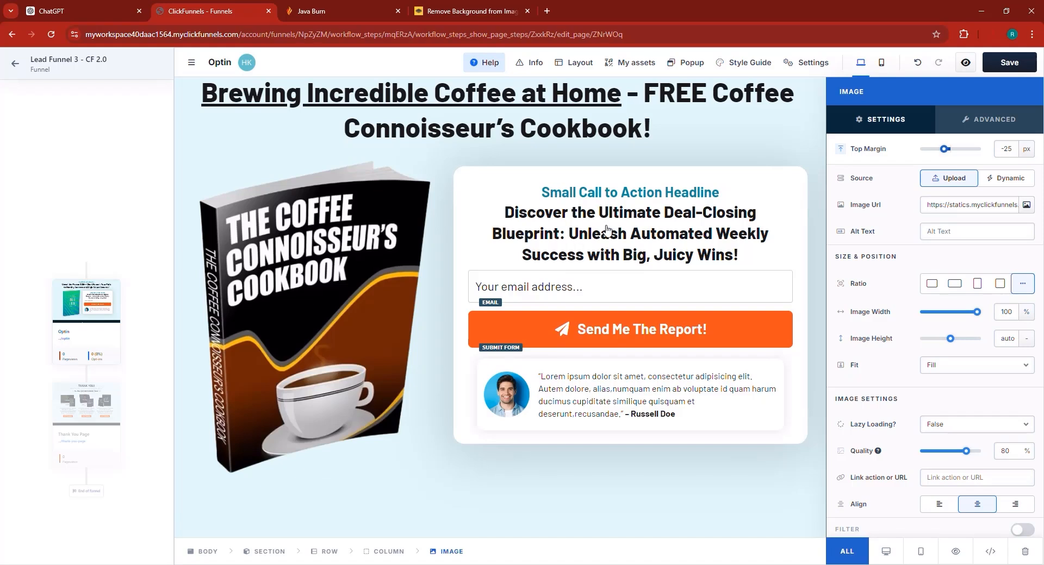
- Switch to ChatGPT and copy the full subheadline text beginning "Unlock the rich, gourmet flavors"
{"action": "left_click", "coordinate": [98, 5]}
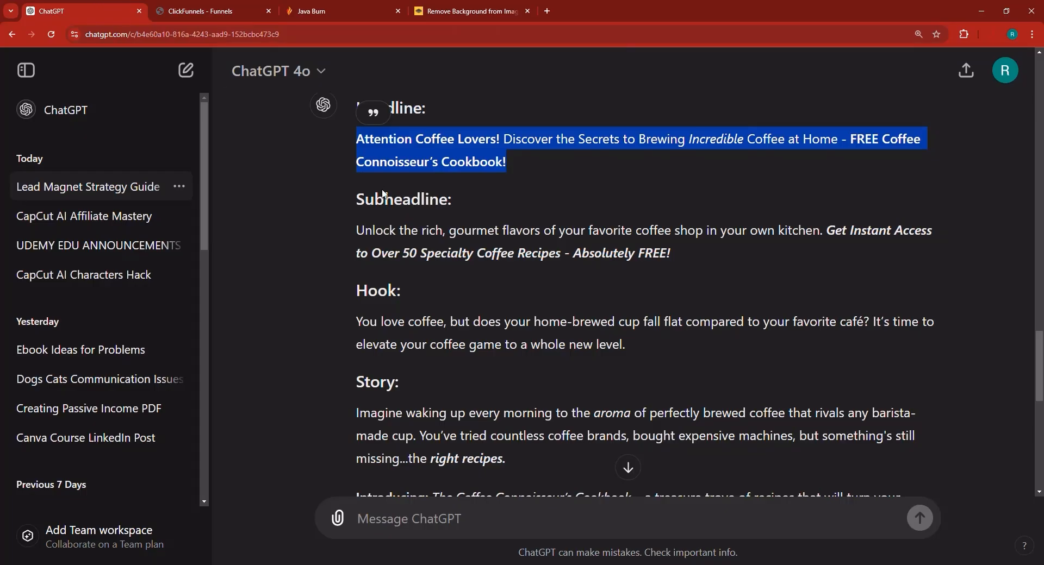
{"action": "left_click", "coordinate": [182, 5]}
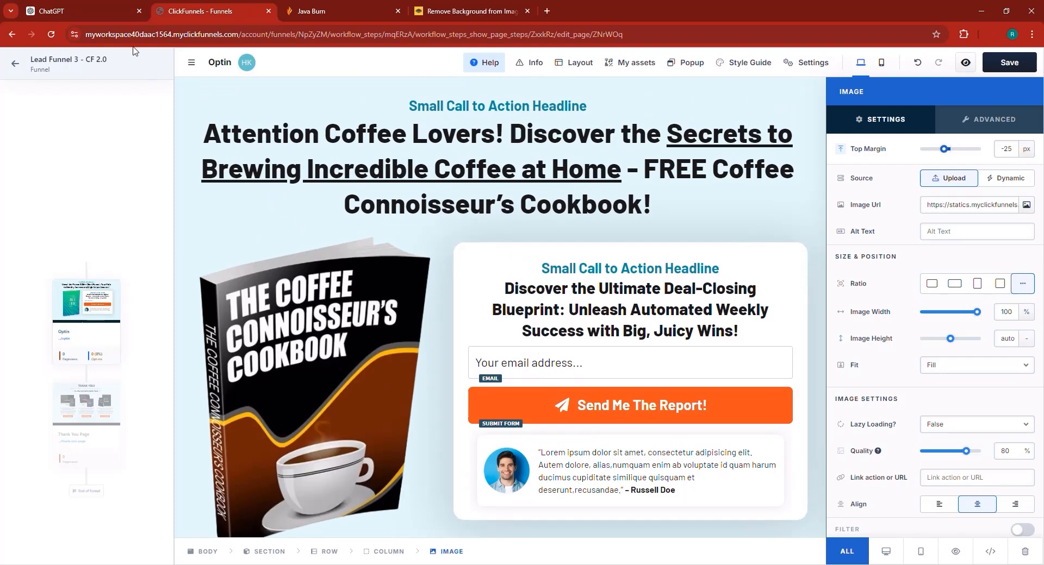
{"action": "left_click", "coordinate": [99, 5]}
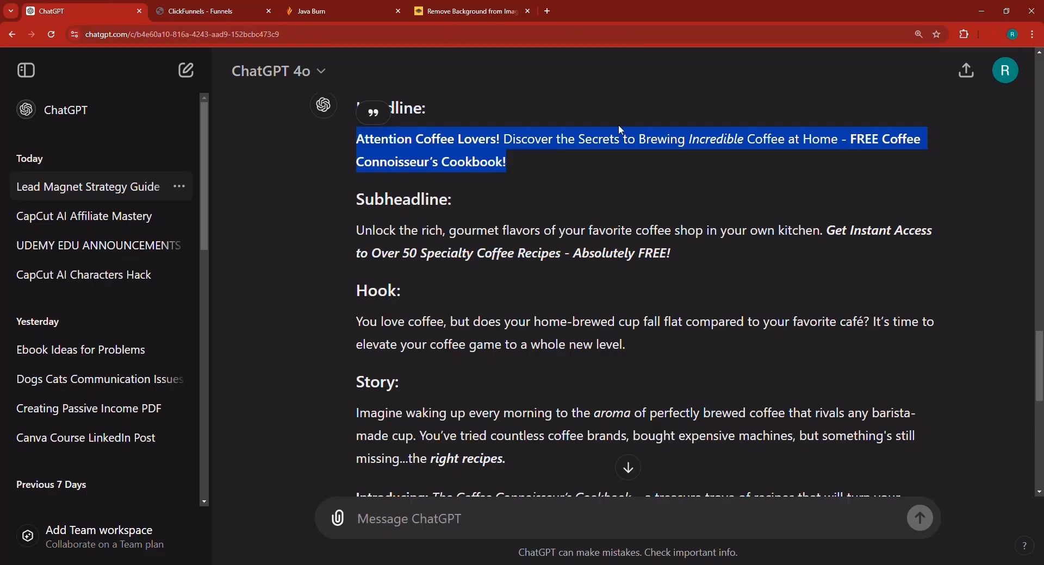
{"action": "triple_click", "coordinate": [535, 226]}
{"action": "triple_click", "coordinate": [522, 228]}
{"action": "right_click", "coordinate": [508, 230]}
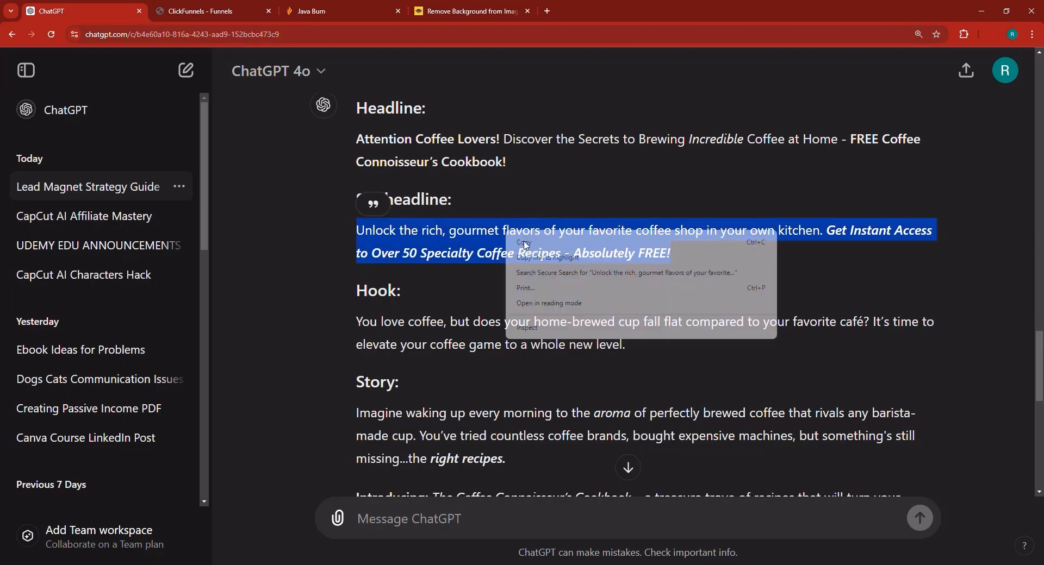
{"action": "left_click", "coordinate": [521, 242]}
- Back in ClickFunnels, replace the bold headline above the email field with the copied subheadline and remove the extra line break
{"action": "left_click", "coordinate": [242, 6]}
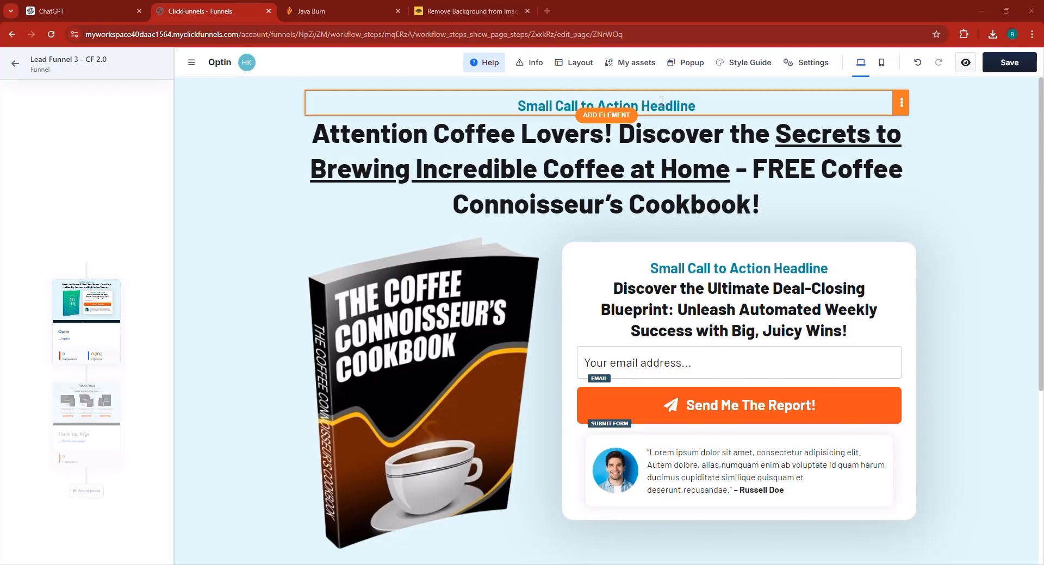
{"action": "left_click", "coordinate": [462, 100]}
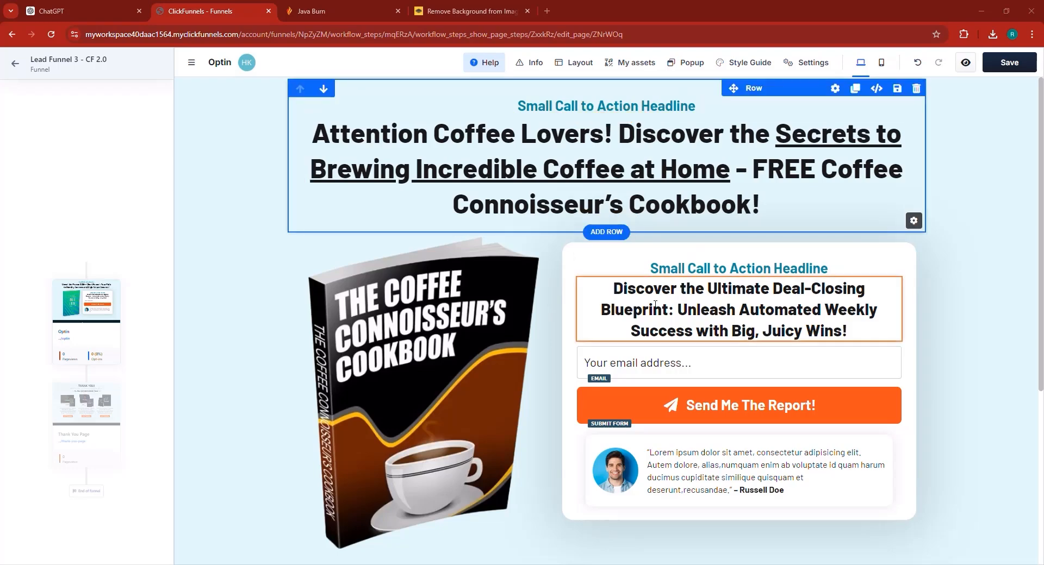
{"action": "left_click", "coordinate": [655, 304]}
{"action": "triple_click", "coordinate": [655, 307]}
{"action": "right_click", "coordinate": [655, 314]}
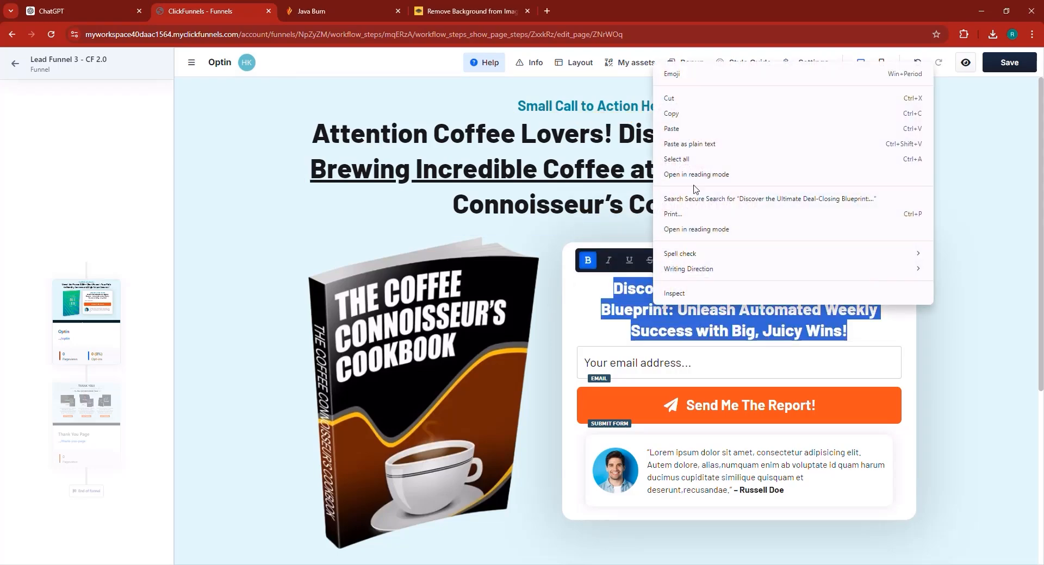
{"action": "left_click", "coordinate": [684, 132]}
{"action": "key", "text": "BackSpace"}
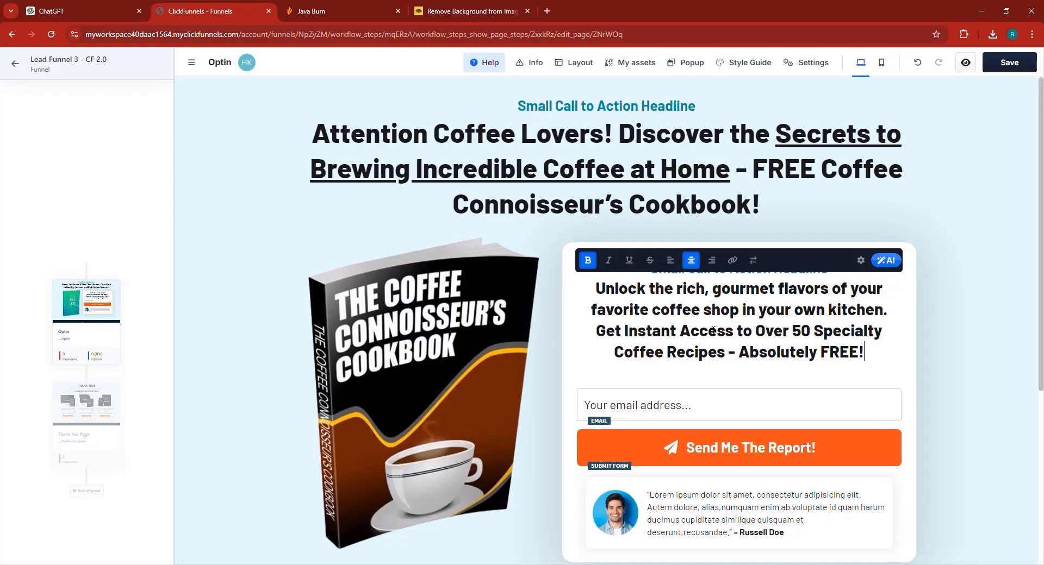
- Underline "Get Instant Access" in the bold headline above the email field
{"action": "left_click", "coordinate": [936, 343]}
{"action": "left_click", "coordinate": [793, 299]}
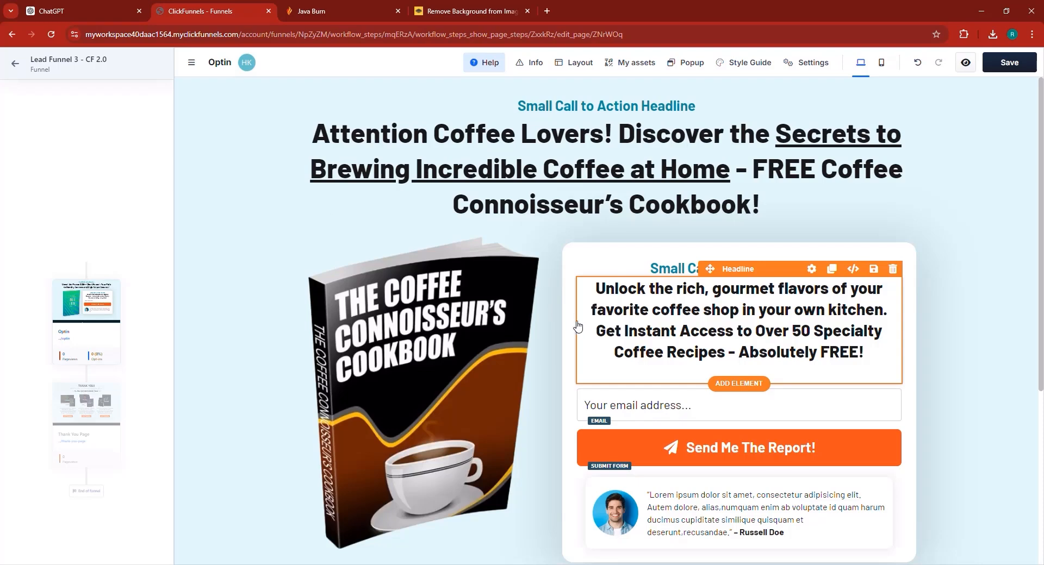
{"action": "left_click_drag", "start_coordinate": [599, 331], "coordinate": [720, 348]}
{"action": "left_click", "coordinate": [614, 331]}
{"action": "left_click_drag", "start_coordinate": [610, 330], "coordinate": [734, 334]}
{"action": "left_click", "coordinate": [629, 260]}
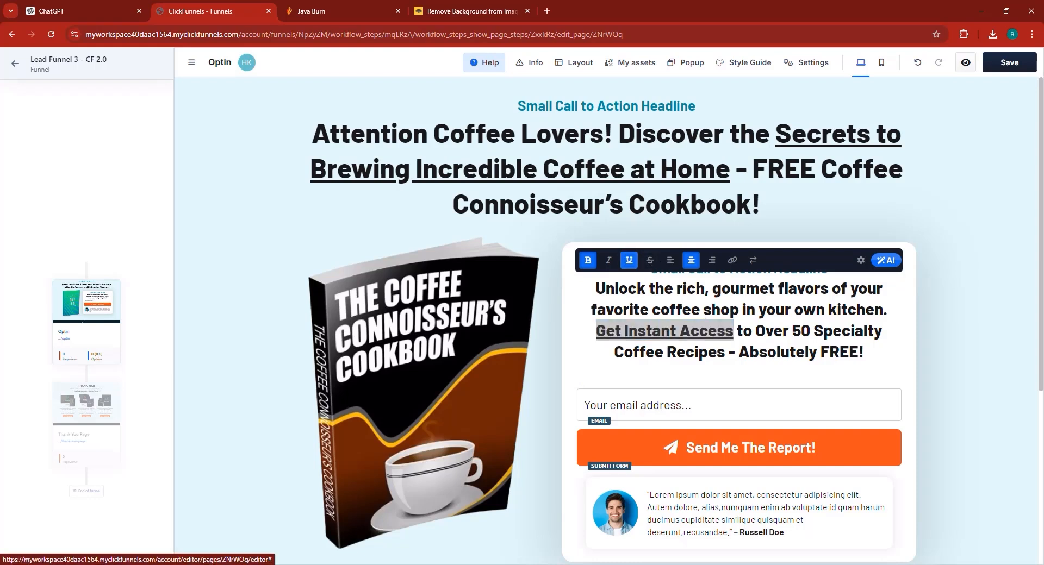
{"action": "double_click", "coordinate": [800, 331]}
{"action": "left_click", "coordinate": [794, 352]}
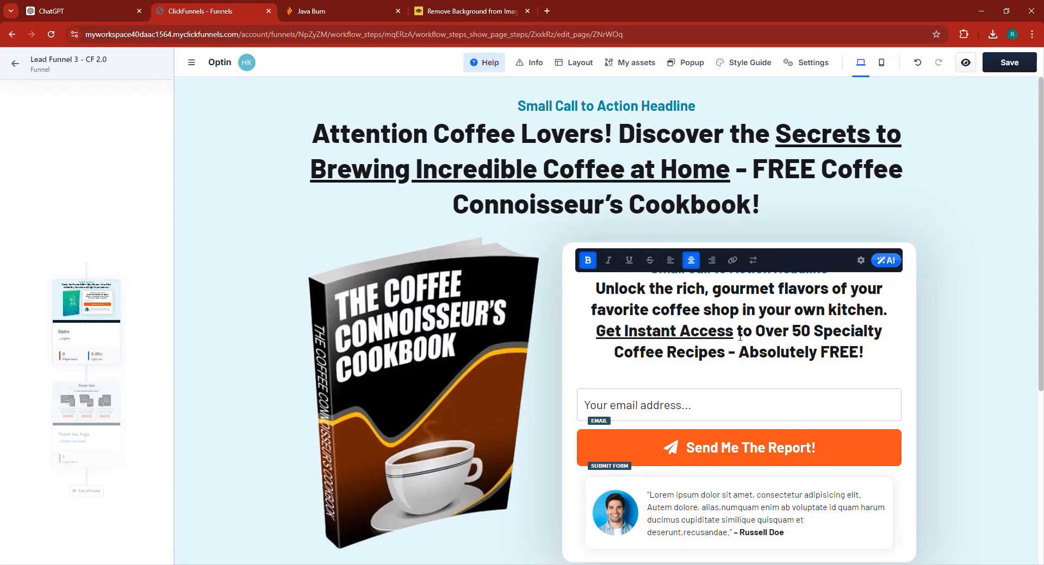
- Try underlining "to Over 50 Specialty Coffee Recipes" in the same headline, and remove that underline again
{"action": "left_click_drag", "start_coordinate": [735, 332], "coordinate": [728, 353]}
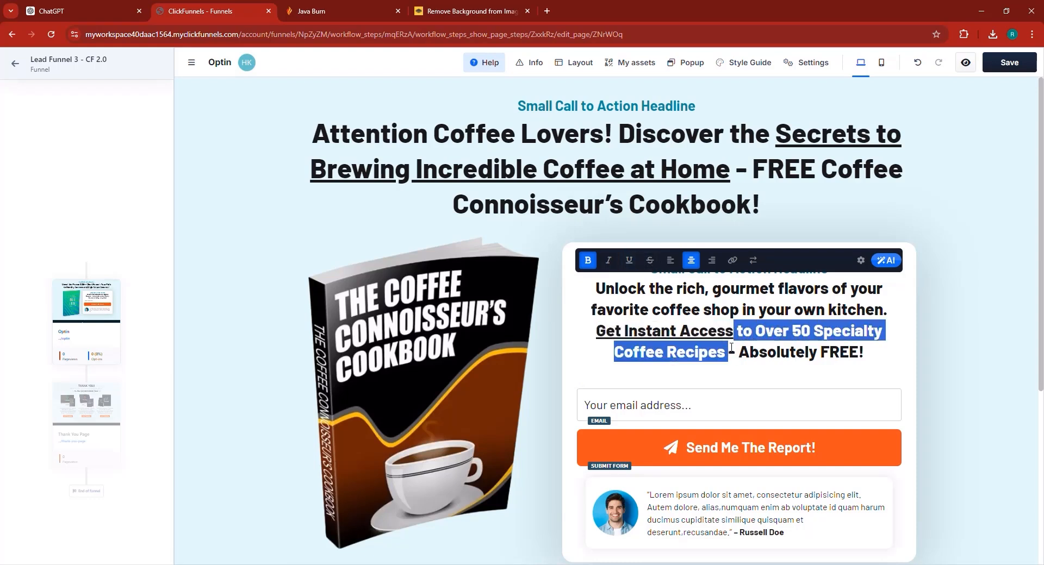
{"action": "left_click", "coordinate": [628, 261]}
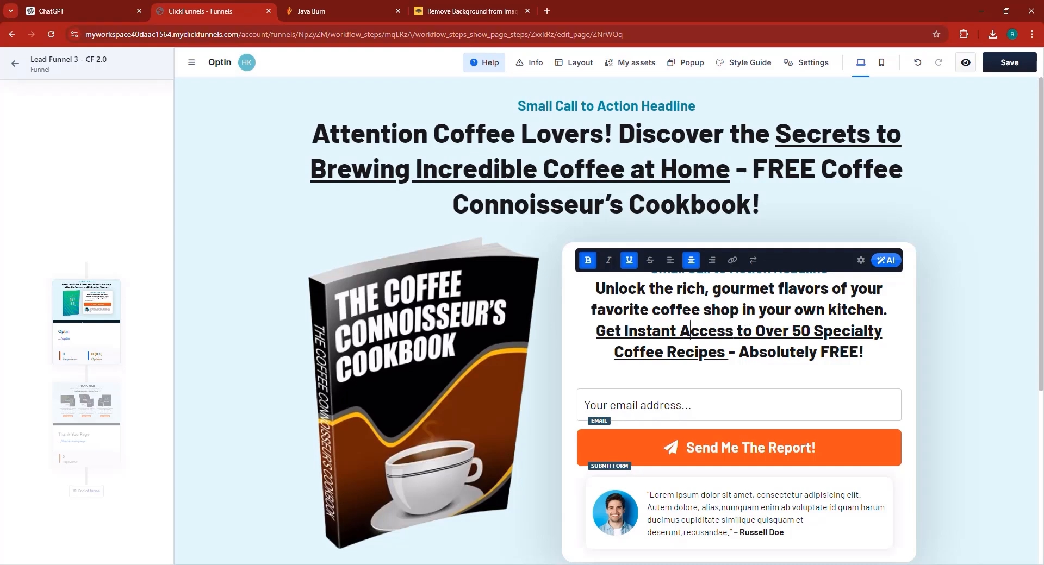
{"action": "left_click_drag", "start_coordinate": [738, 330], "coordinate": [728, 352]}
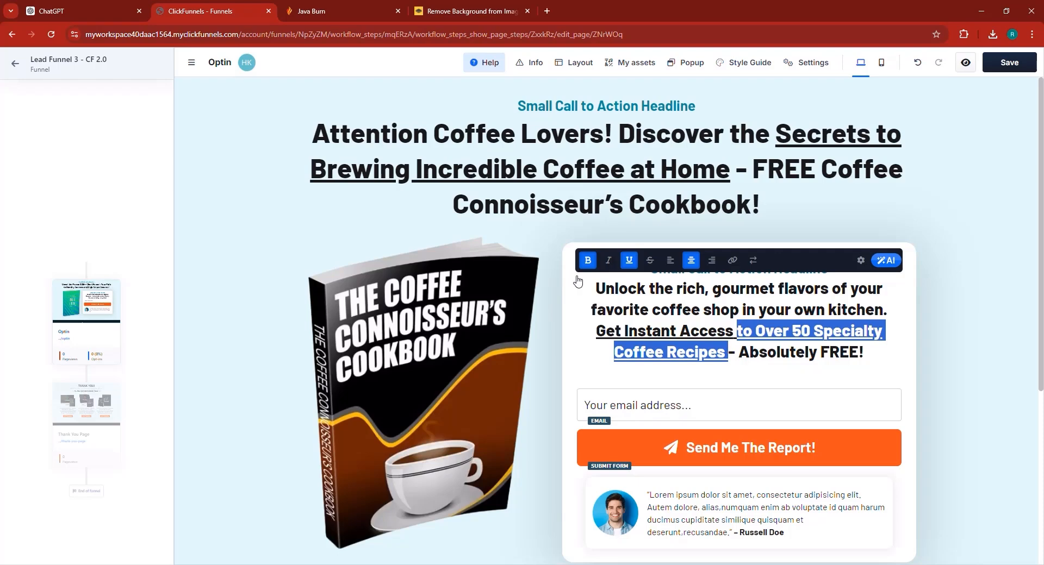
{"action": "left_click", "coordinate": [629, 260]}
{"action": "left_click", "coordinate": [777, 359]}
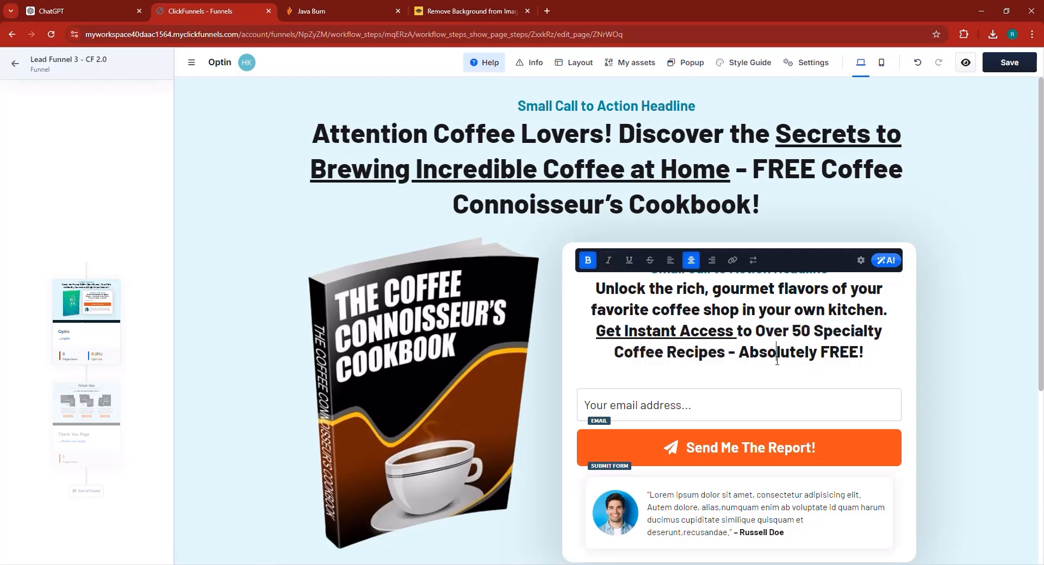
- Move the form's "Small Call to Action Headline" sub headline below the bold headline, directly above the email field
{"action": "left_click", "coordinate": [734, 243]}
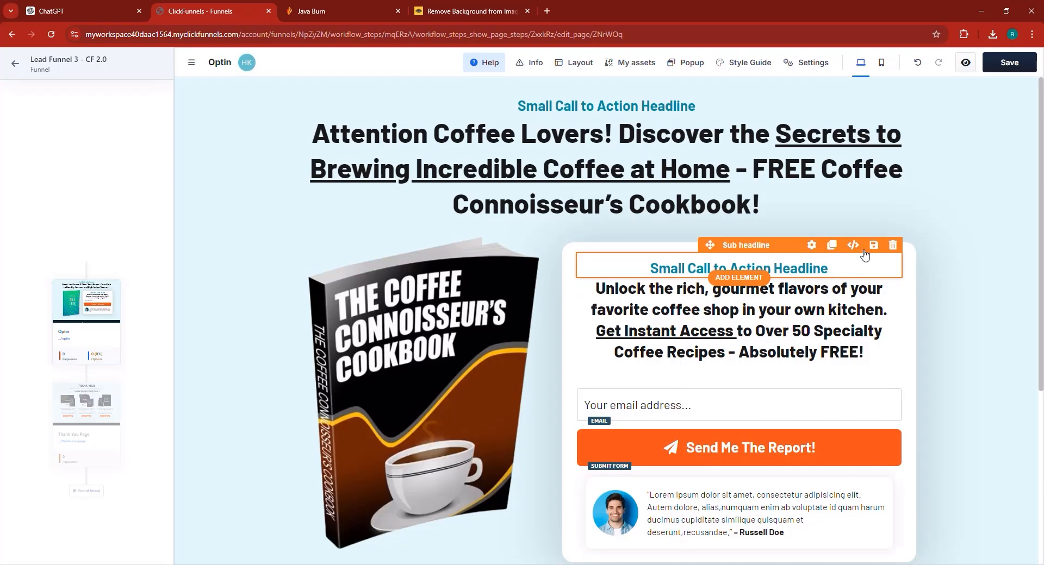
{"action": "left_click_drag", "start_coordinate": [712, 245], "coordinate": [713, 392]}
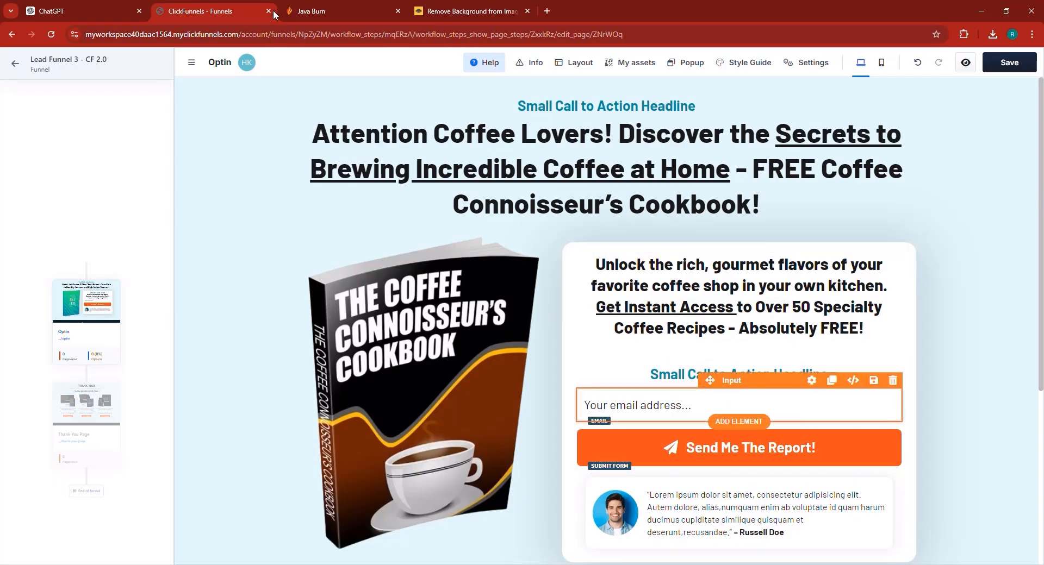
- Switch to ChatGPT and copy only the subheadline's second sentence, "Get Instant Access to Over 50 Specialty Coffee Recipes - Absolutely FREE!"
{"action": "left_click", "coordinate": [81, 11]}
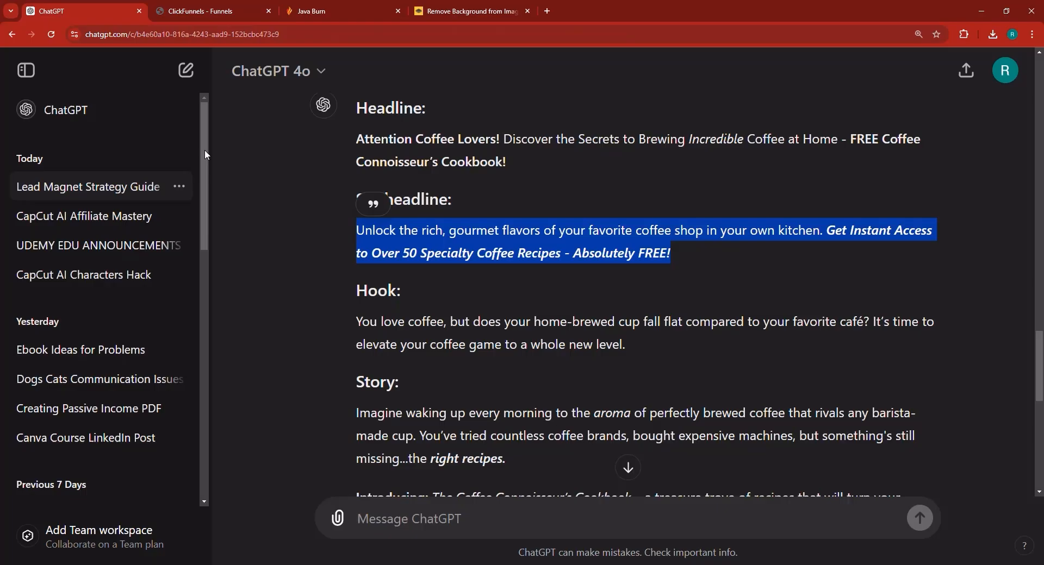
{"action": "left_click", "coordinate": [389, 357]}
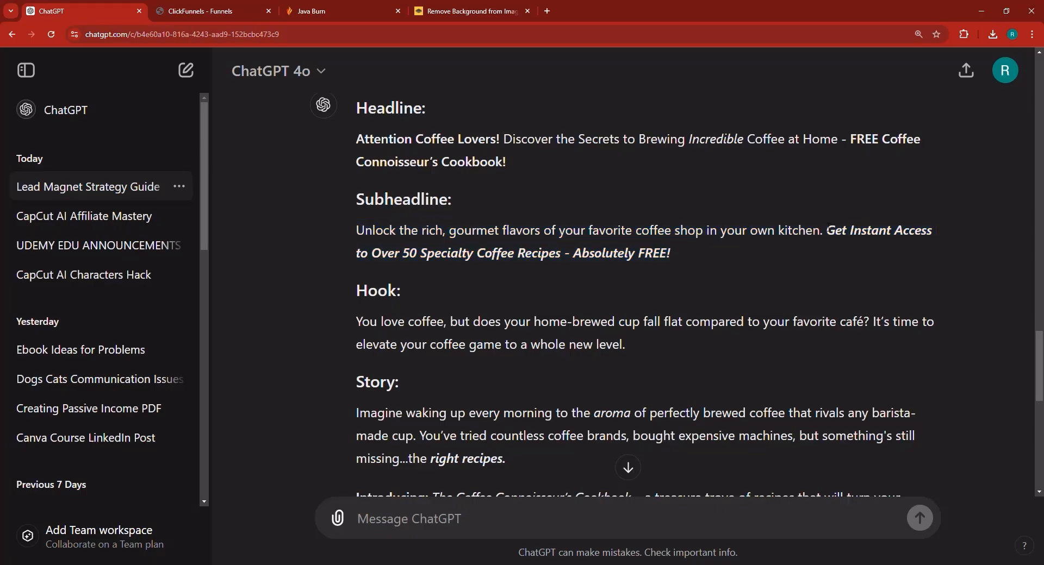
{"action": "left_click_drag", "start_coordinate": [827, 230], "coordinate": [868, 257]}
{"action": "right_click", "coordinate": [659, 249]}
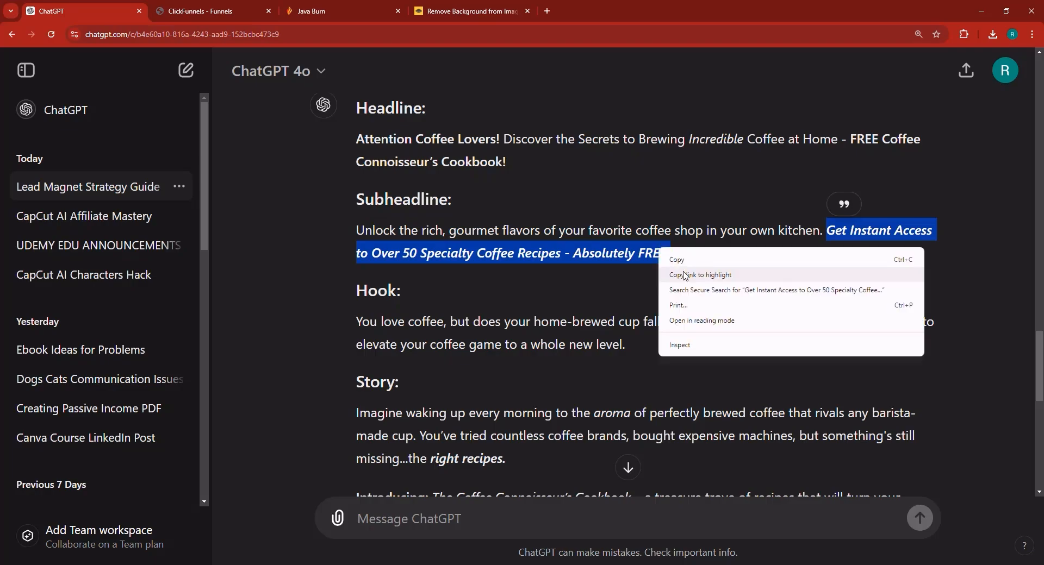
{"action": "left_click", "coordinate": [677, 260]}
- Back in ClickFunnels, delete the "Get Instant Access..." sentence and the leftover blank line from the form's bold headline
{"action": "left_click", "coordinate": [201, 11]}
{"action": "left_click", "coordinate": [861, 317]}
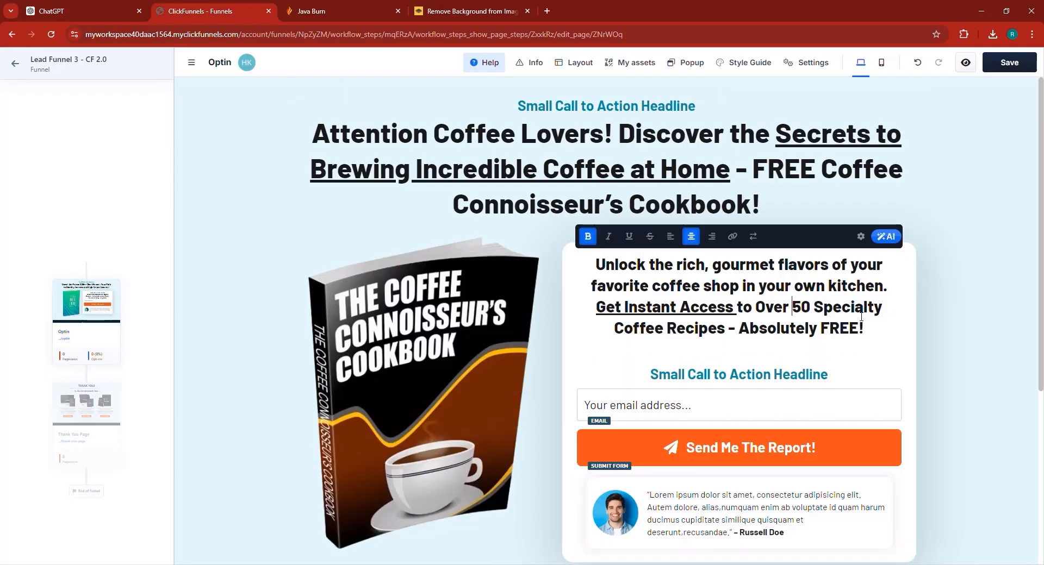
{"action": "left_click_drag", "start_coordinate": [597, 308], "coordinate": [879, 328]}
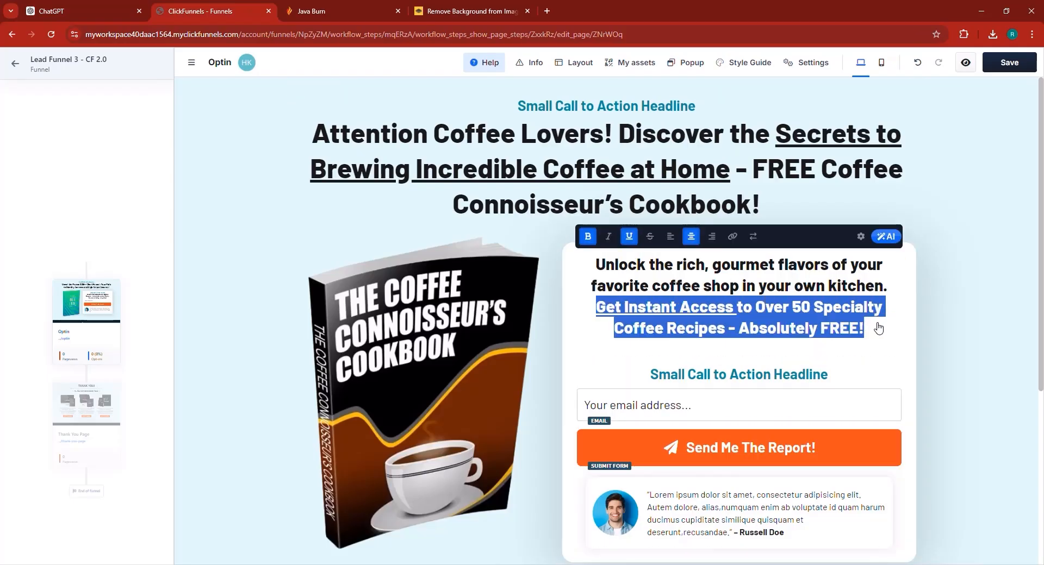
{"action": "key", "text": "BackSpace"}
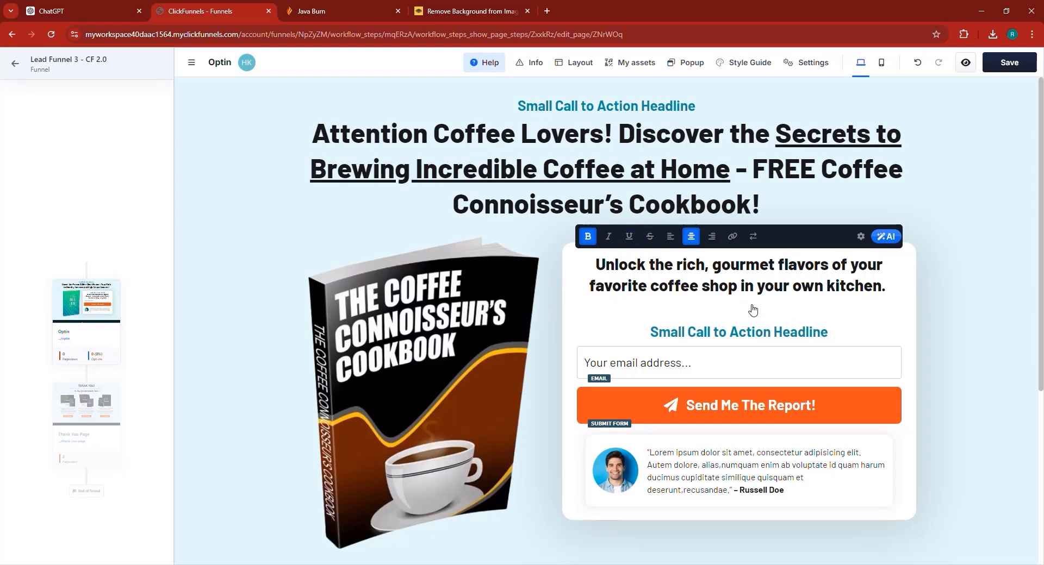
{"action": "left_click", "coordinate": [745, 308]}
{"action": "key", "text": "BackSpace"}
- Replace the form's "Small Call to Action Headline" placeholder with the copied sentence and underline "Get Instant Access" in it
{"action": "left_click", "coordinate": [754, 312]}
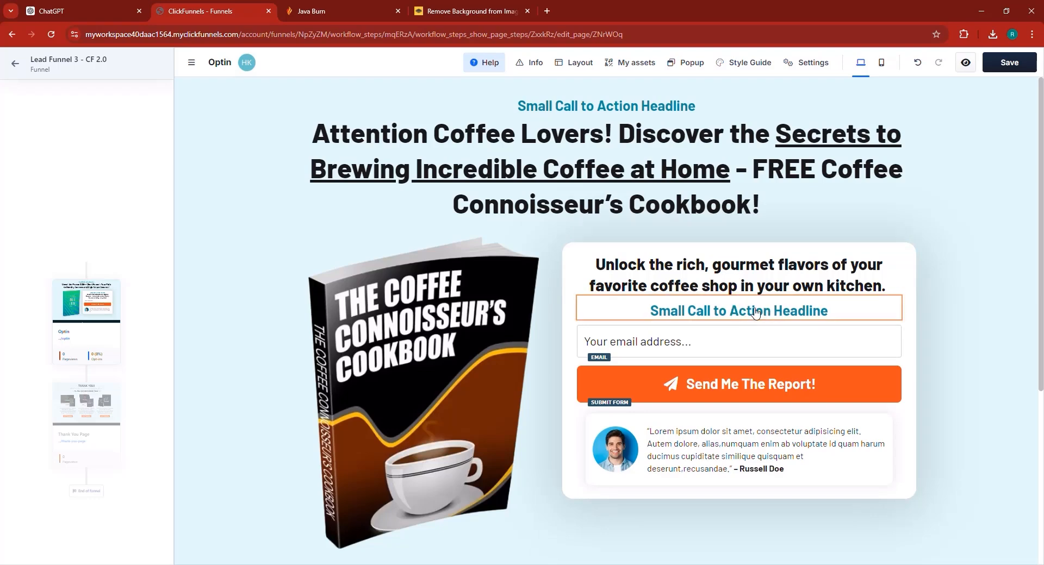
{"action": "triple_click", "coordinate": [754, 311]}
{"action": "key", "text": "ctrl+v"}
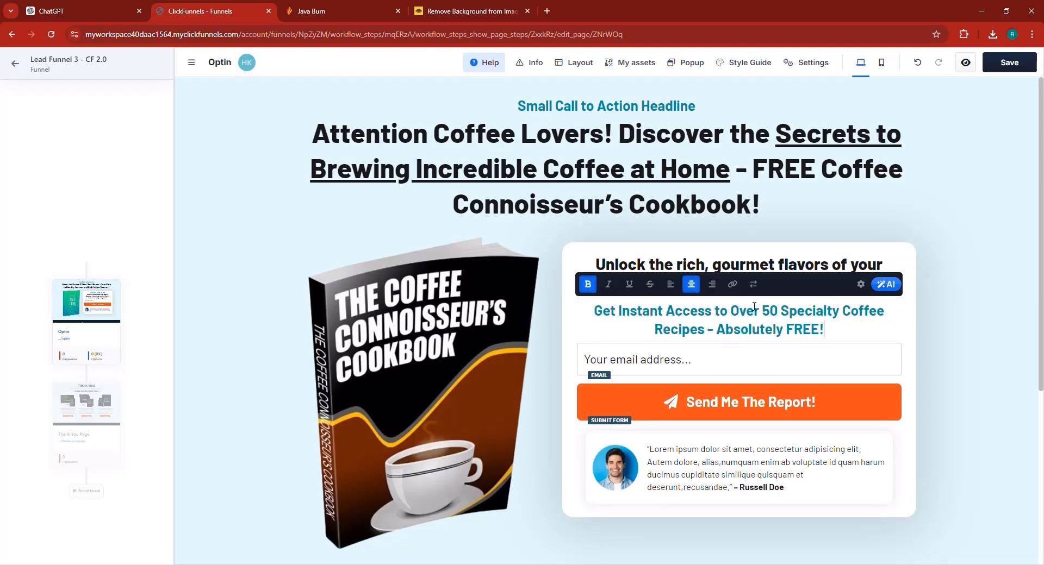
{"action": "left_click", "coordinate": [941, 366]}
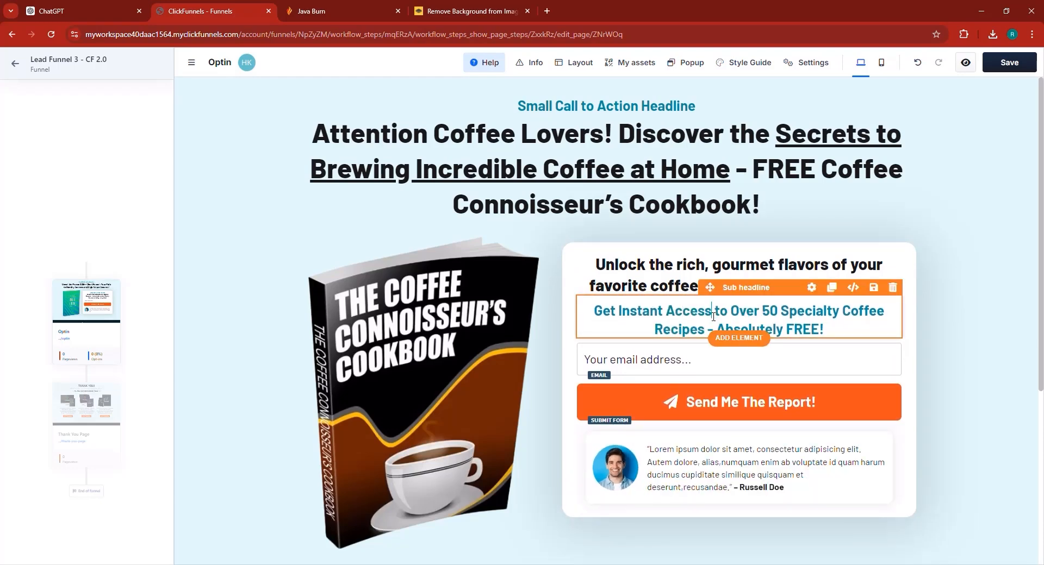
{"action": "left_click_drag", "start_coordinate": [713, 317], "coordinate": [594, 314]}
{"action": "left_click", "coordinate": [733, 330]}
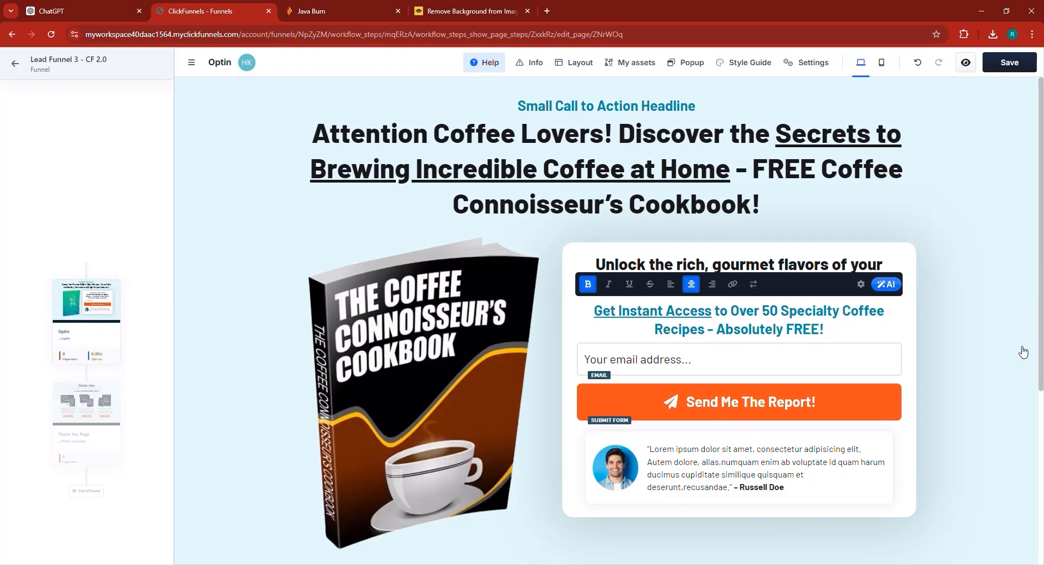
{"action": "left_click", "coordinate": [87, 11]}
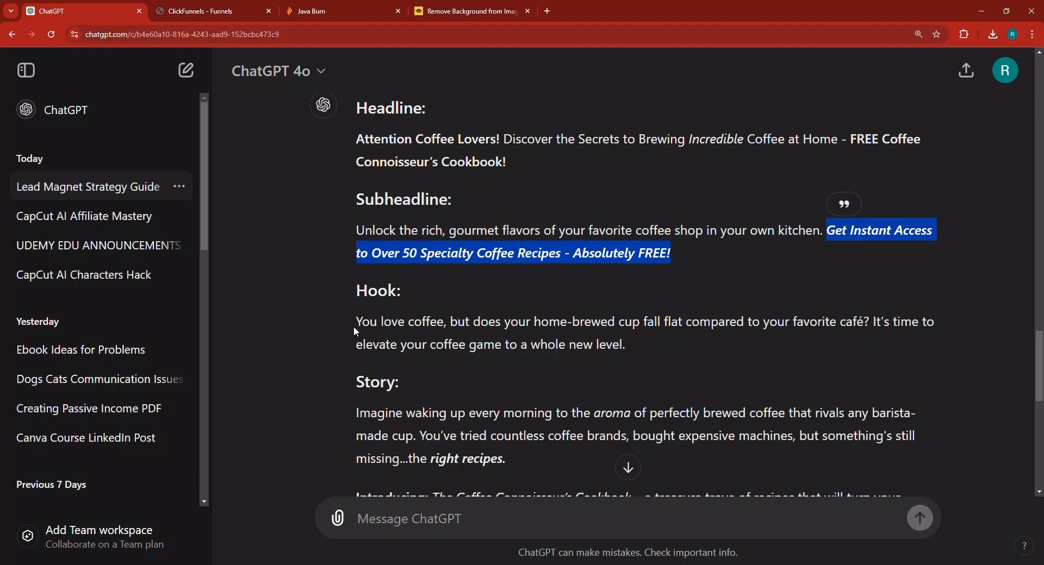
{"action": "scroll", "coordinate": [617, 399], "scroll_direction": "down", "scroll_amount": 3}
{"action": "left_click", "coordinate": [201, 11]}
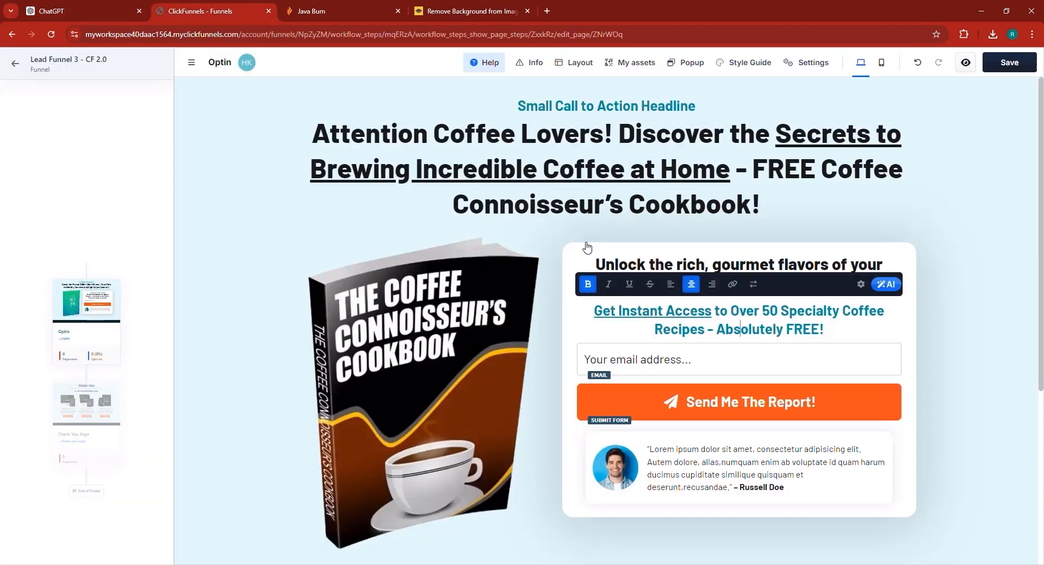
{"action": "scroll", "coordinate": [598, 326], "scroll_direction": "down", "scroll_amount": 5}
{"action": "scroll", "coordinate": [606, 337], "scroll_direction": "up", "scroll_amount": 5}
- Delete the testimonial block below the submit button, including its paragraph and the photo's flex container
{"action": "left_click", "coordinate": [748, 481]}
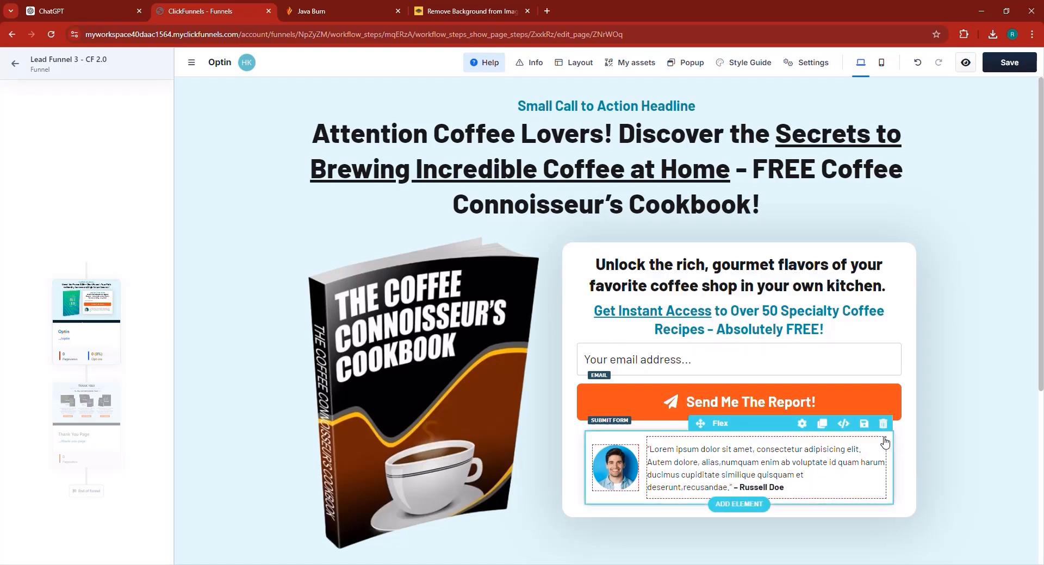
{"action": "left_click", "coordinate": [877, 430]}
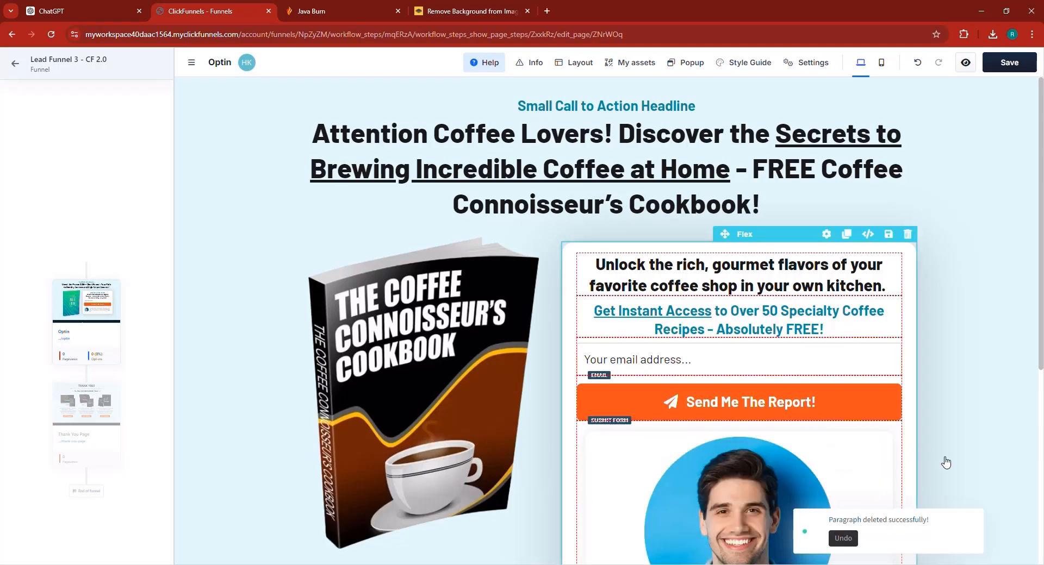
{"action": "scroll", "coordinate": [913, 432], "scroll_direction": "down", "scroll_amount": 2}
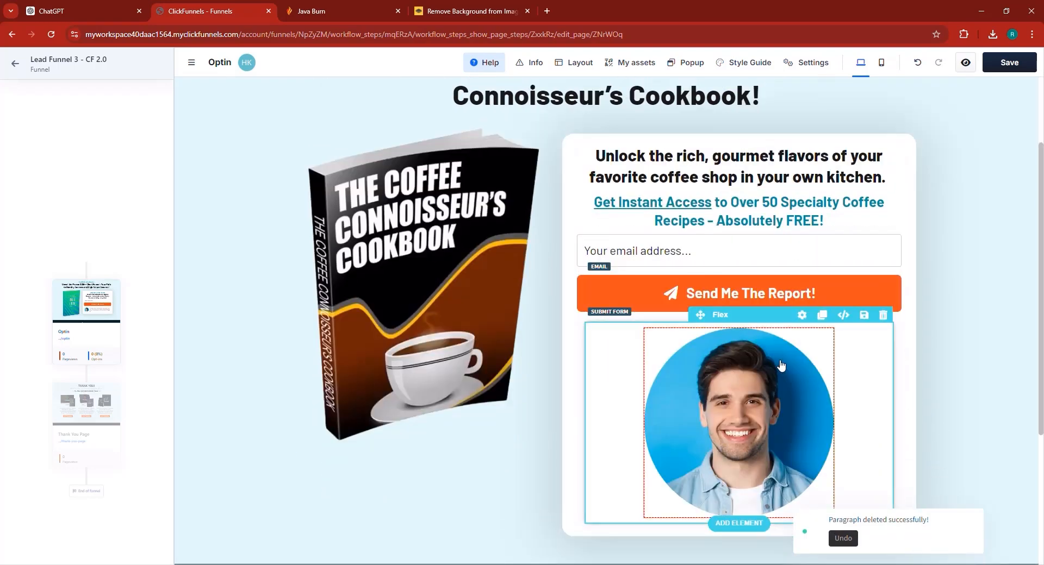
{"action": "left_click", "coordinate": [883, 315]}
{"action": "scroll", "coordinate": [962, 350], "scroll_direction": "up", "scroll_amount": 2}
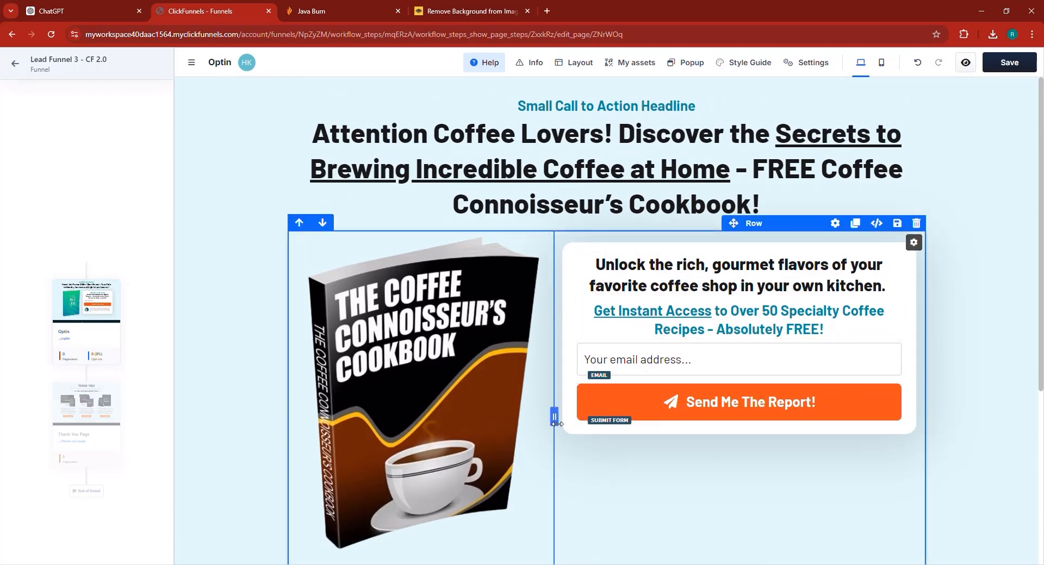
- Try widening the cookbook image column beside the form, and set it back to its original width
{"action": "left_click_drag", "start_coordinate": [590, 428], "coordinate": [614, 427]}
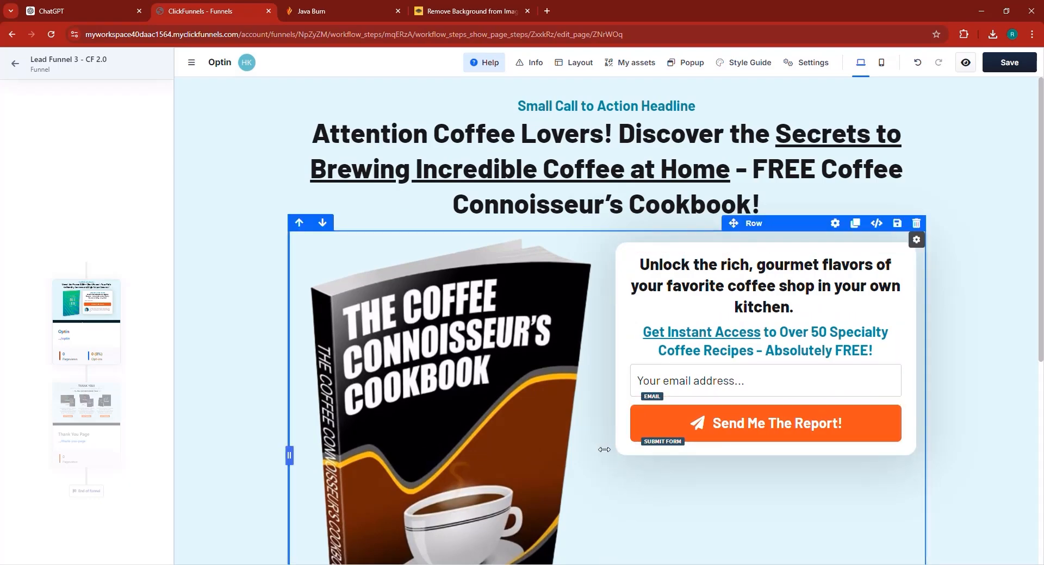
{"action": "scroll", "coordinate": [606, 456], "scroll_direction": "down", "scroll_amount": 2}
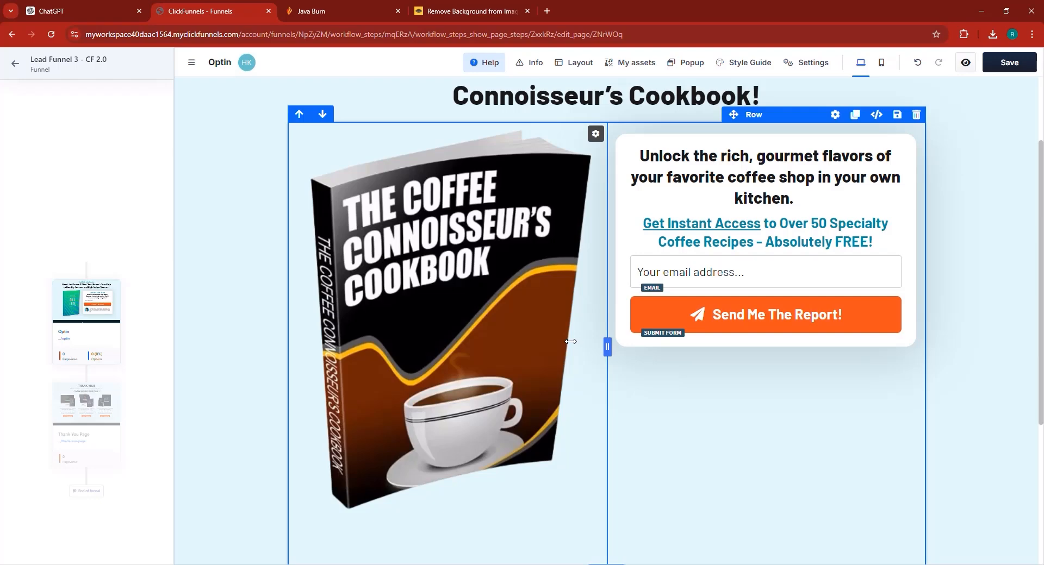
{"action": "left_click_drag", "start_coordinate": [571, 342], "coordinate": [568, 343]}
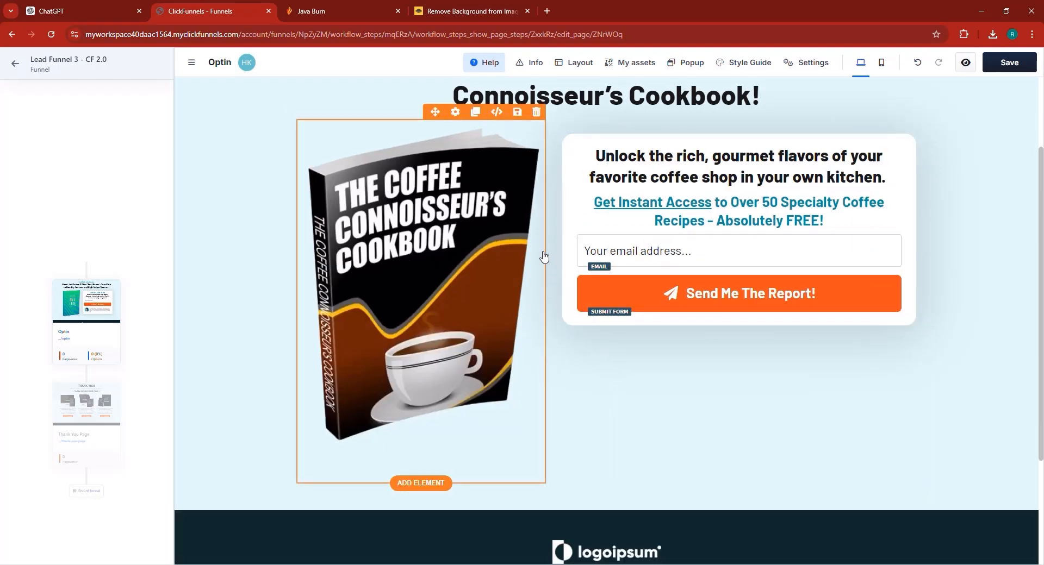
{"action": "scroll", "coordinate": [585, 366], "scroll_direction": "up", "scroll_amount": 1}
- Switch to ChatGPT and submit the prompt "write a simple call to action for people to add their email adress."
{"action": "key", "text": "ctrl+shift+Tab"}
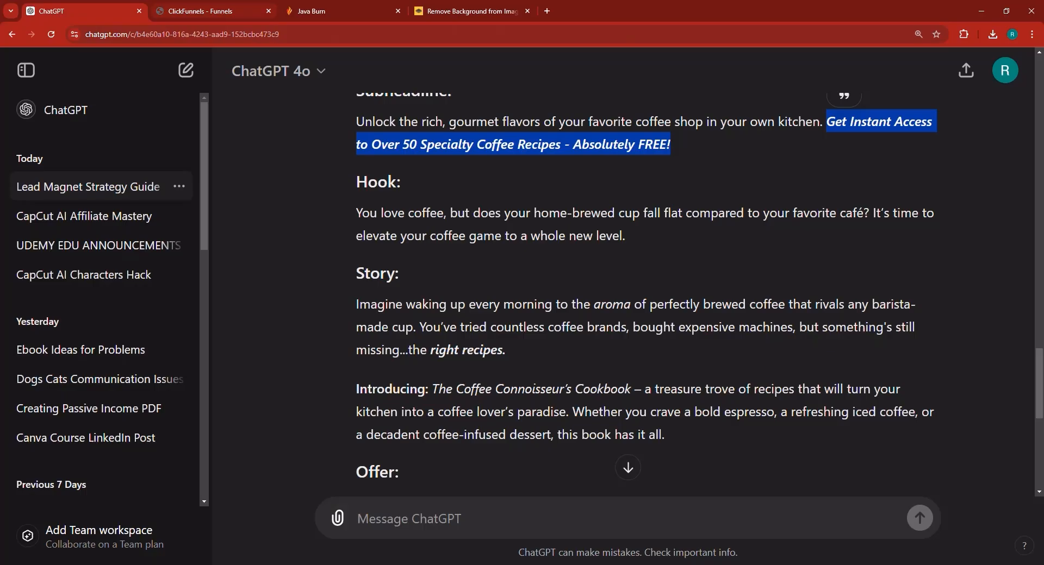
{"action": "left_click", "coordinate": [442, 507]}
{"action": "type", "text": "write a"}
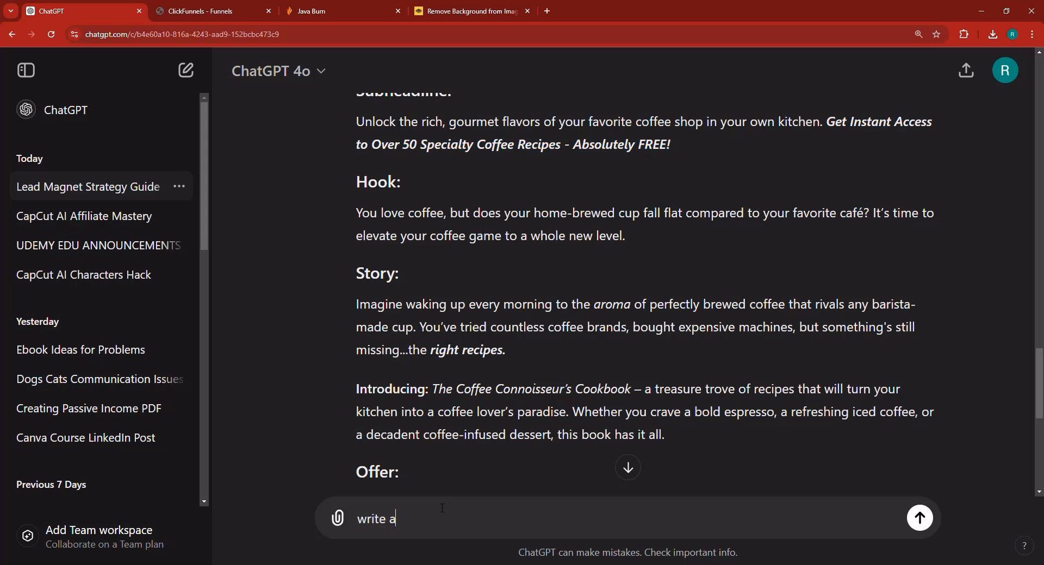
{"action": "type", "text": " simple call to action f"}
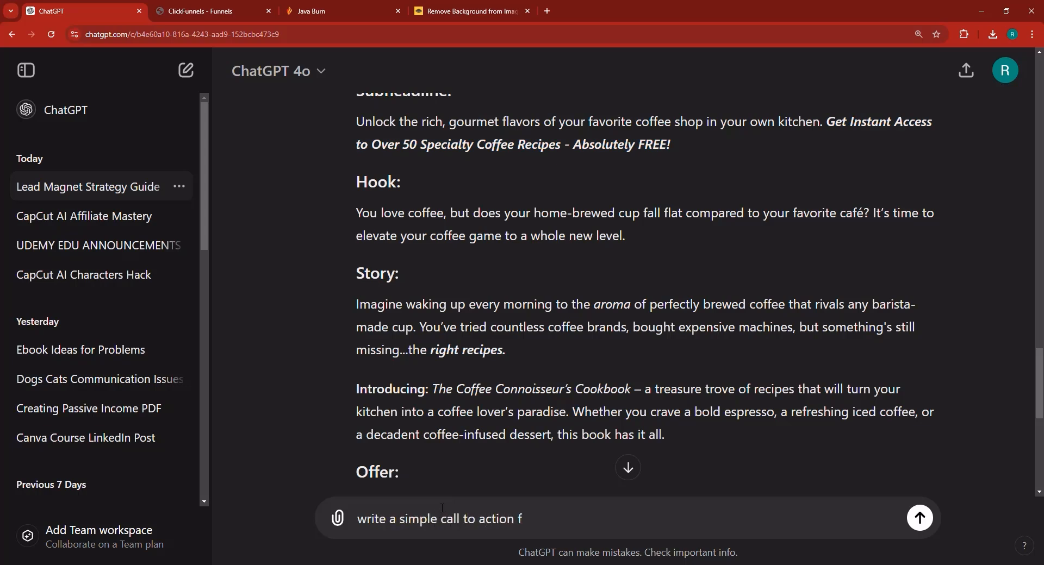
{"action": "type", "text": "or people to add "}
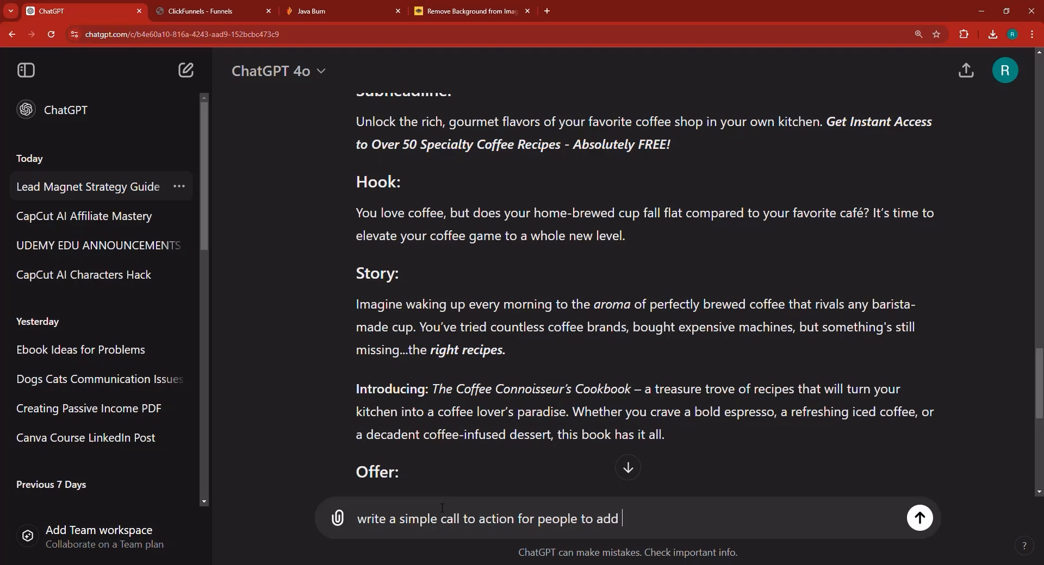
{"action": "type", "text": "their email adress."}
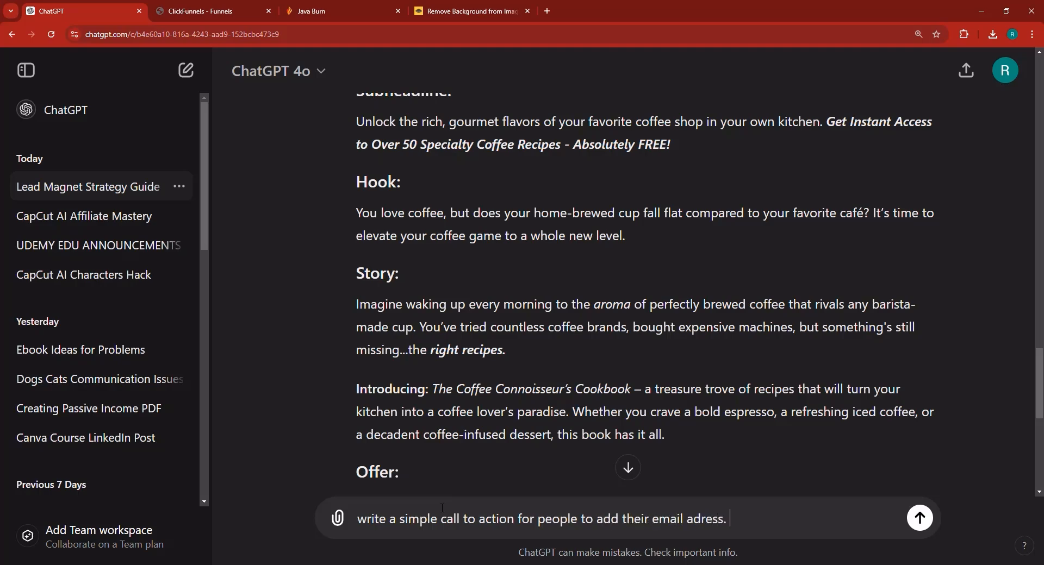
{"action": "key", "text": "Return"}
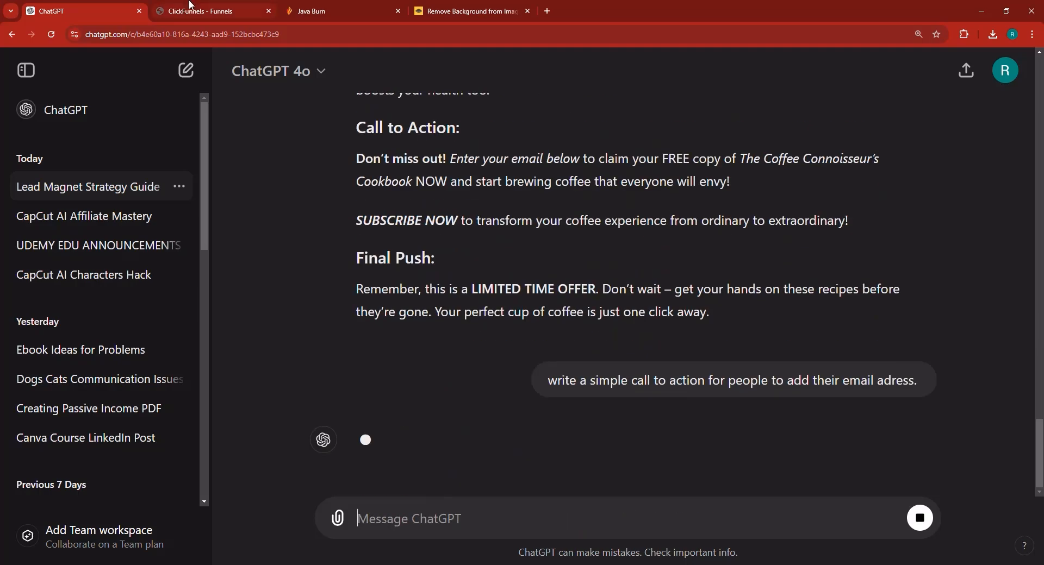
- Switch to ClickFunnels and add a paragraph element to the form between the small call-to-action headline and the email field
{"action": "left_click", "coordinate": [191, 4]}
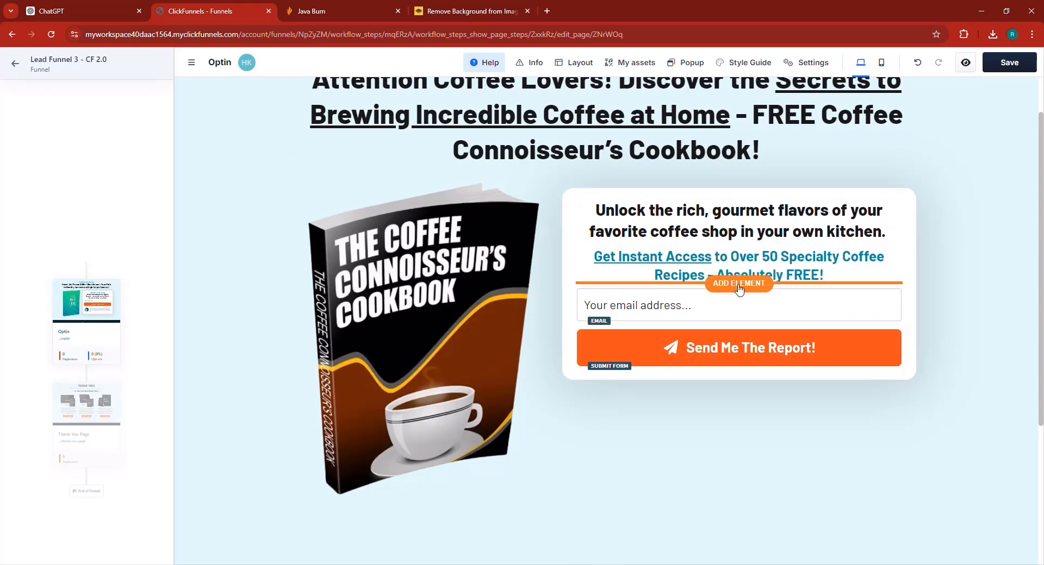
{"action": "left_click", "coordinate": [740, 283]}
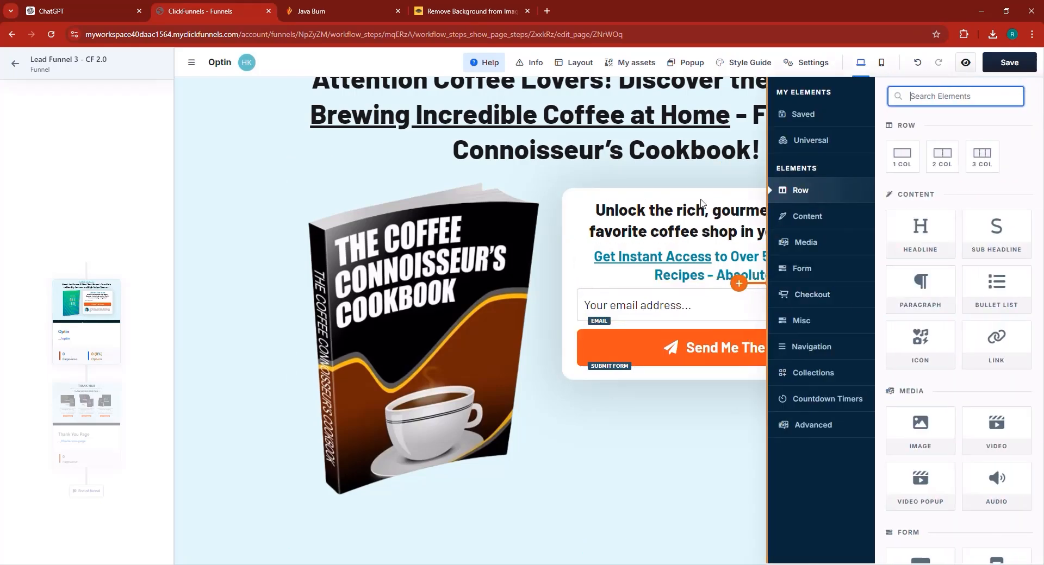
{"action": "left_click_drag", "start_coordinate": [923, 291], "coordinate": [717, 326]}
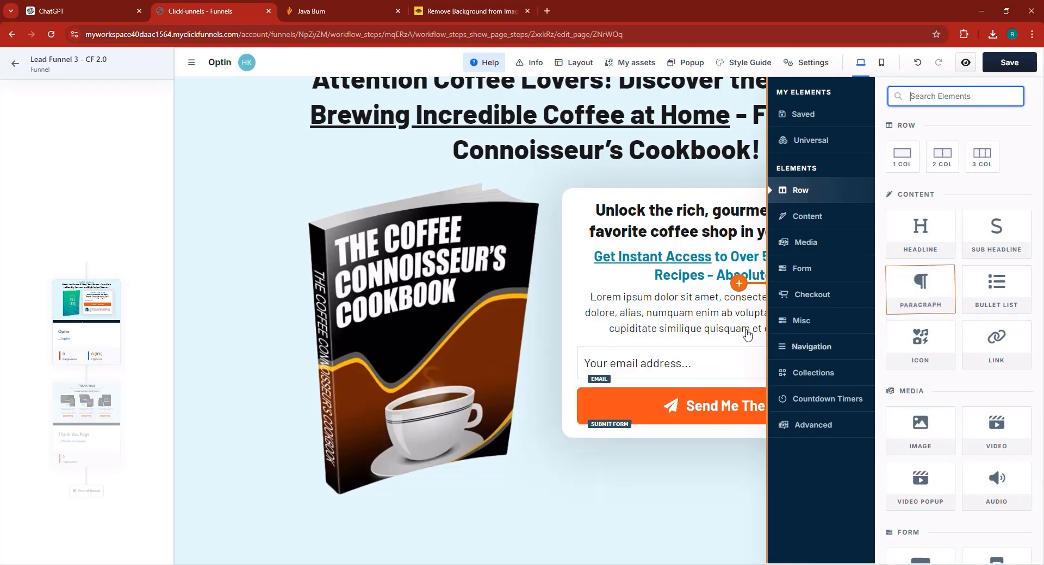
{"action": "left_click", "coordinate": [590, 491]}
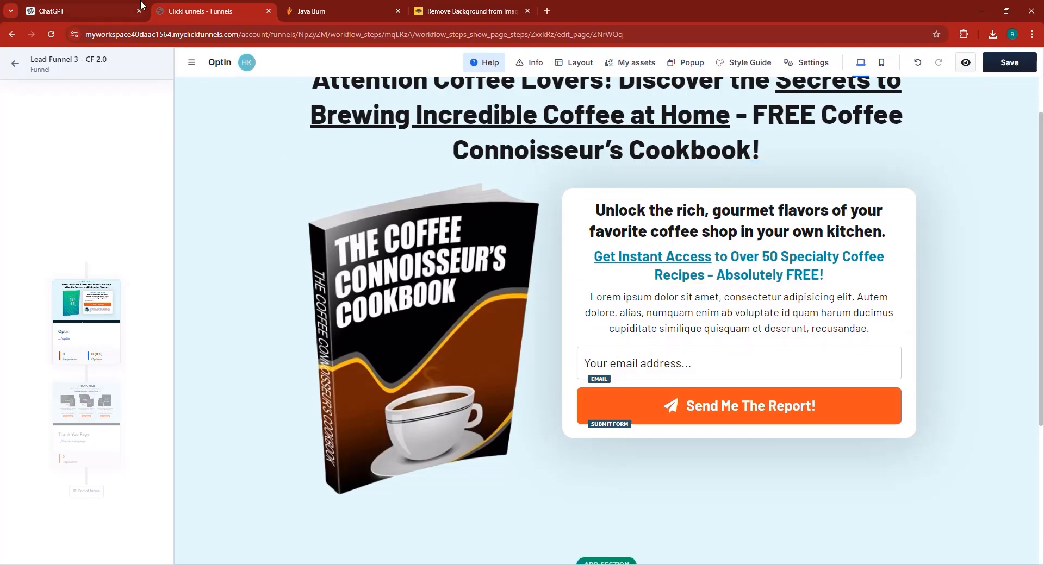
- Copy ChatGPT's sentence "Enter your email below to get instant access to your FREE Coffee Connoisseur's Cookbook!" and select the form's Lorem ipsum paragraph for replacement
{"action": "left_click", "coordinate": [82, 11]}
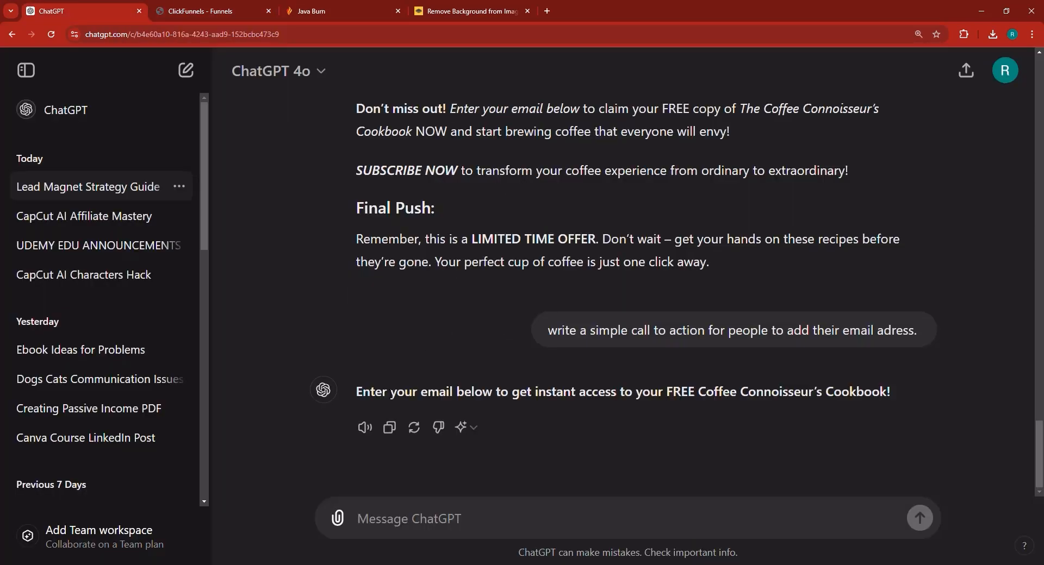
{"action": "triple_click", "coordinate": [370, 392]}
{"action": "right_click", "coordinate": [388, 392]}
{"action": "left_click", "coordinate": [413, 402]}
{"action": "left_click", "coordinate": [201, 11]}
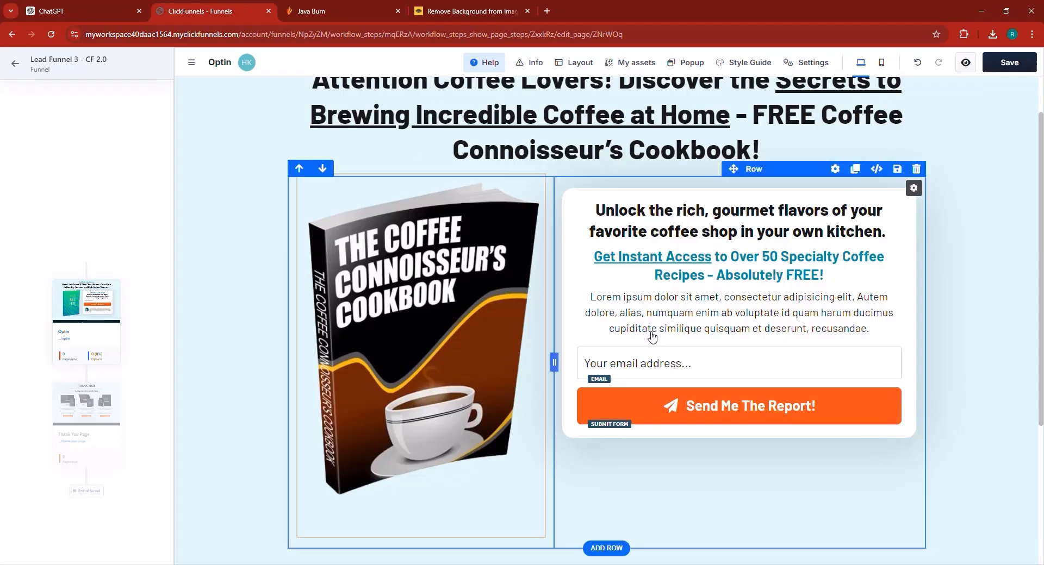
{"action": "left_click", "coordinate": [652, 332]}
{"action": "triple_click", "coordinate": [652, 326]}
{"action": "right_click", "coordinate": [645, 321]}
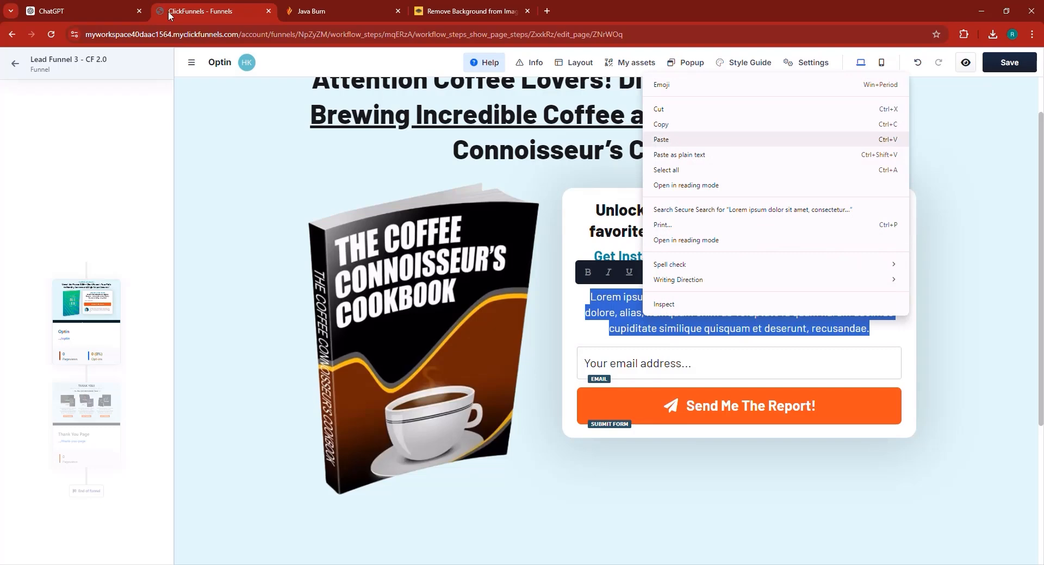
- Switch to ChatGPT and begin a follow-up prompt with "People need to know w"
{"action": "left_click", "coordinate": [98, 8]}
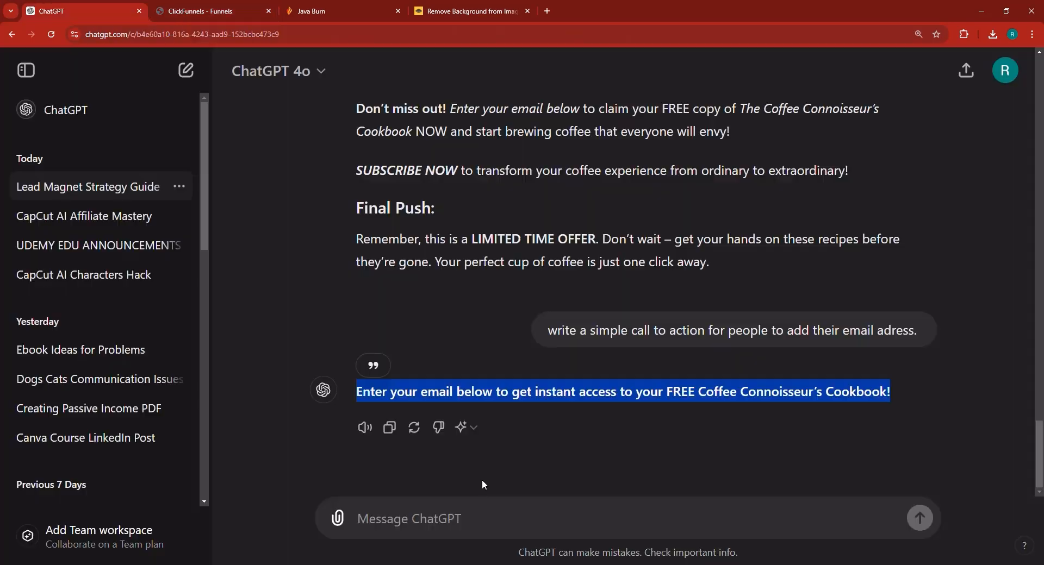
{"action": "left_click", "coordinate": [466, 526]}
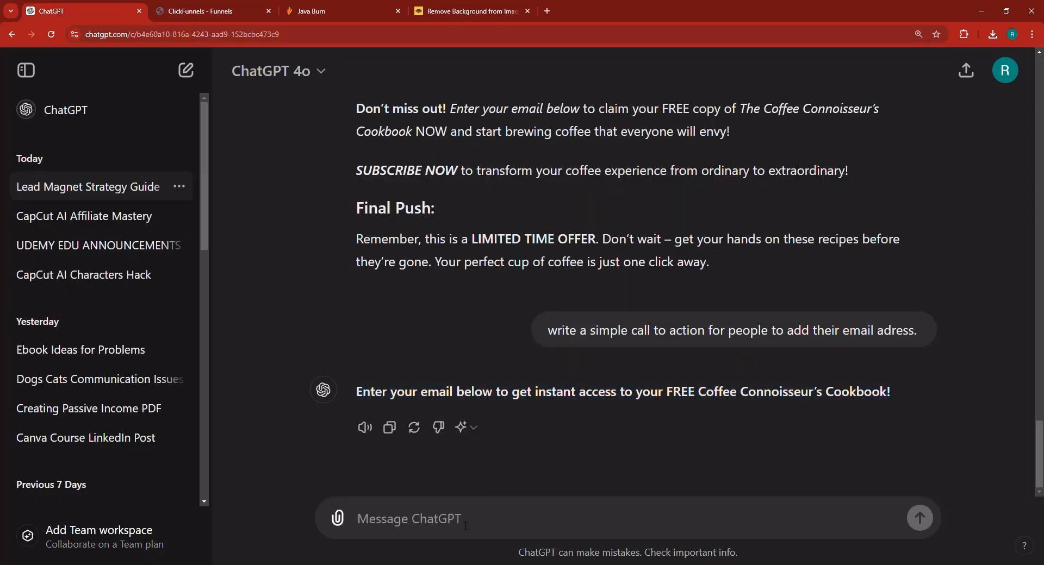
{"action": "type", "text": "PEROPLE"}
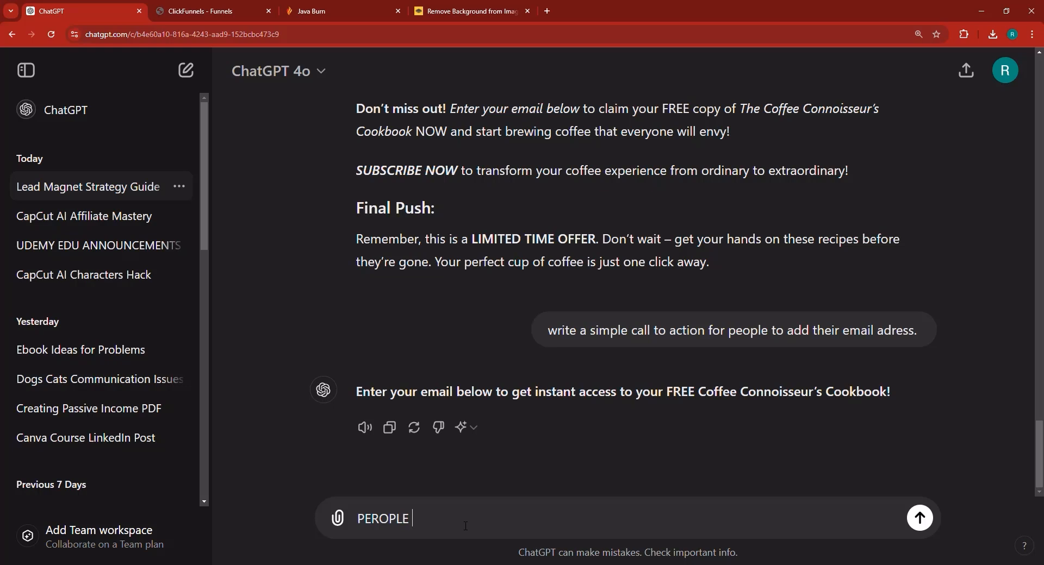
{"action": "key", "text": "BackSpace"}
{"action": "key", "text": "BackSpace"}
{"action": "key", "text": "BackSpace"}
{"action": "type", "text": "eople need to know w"}
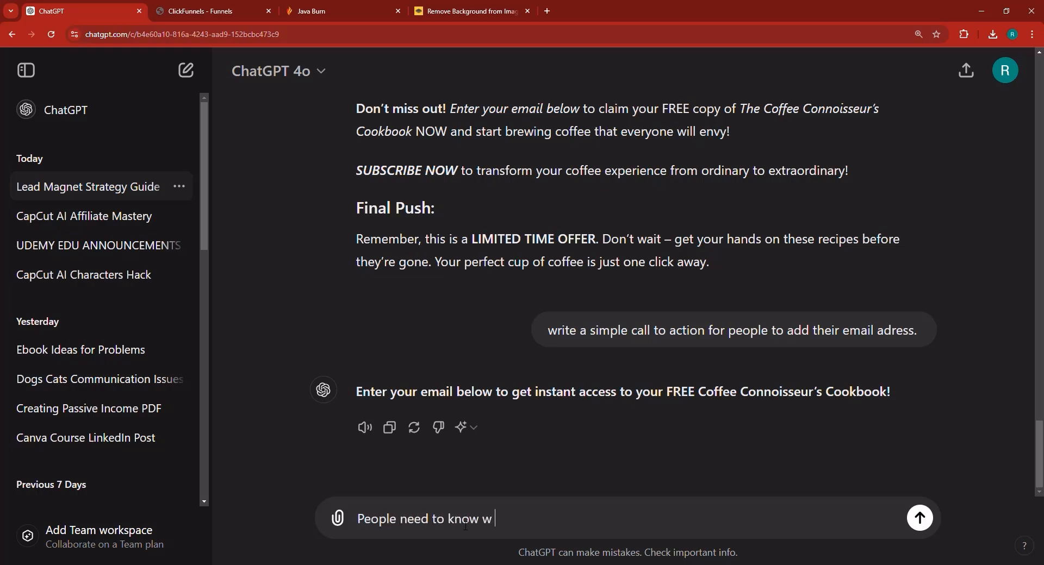
- Ask ChatGPT to write a paragraph assuring people that their emails won't be misused
{"action": "type", "text": "e won't mususe their emails,"}
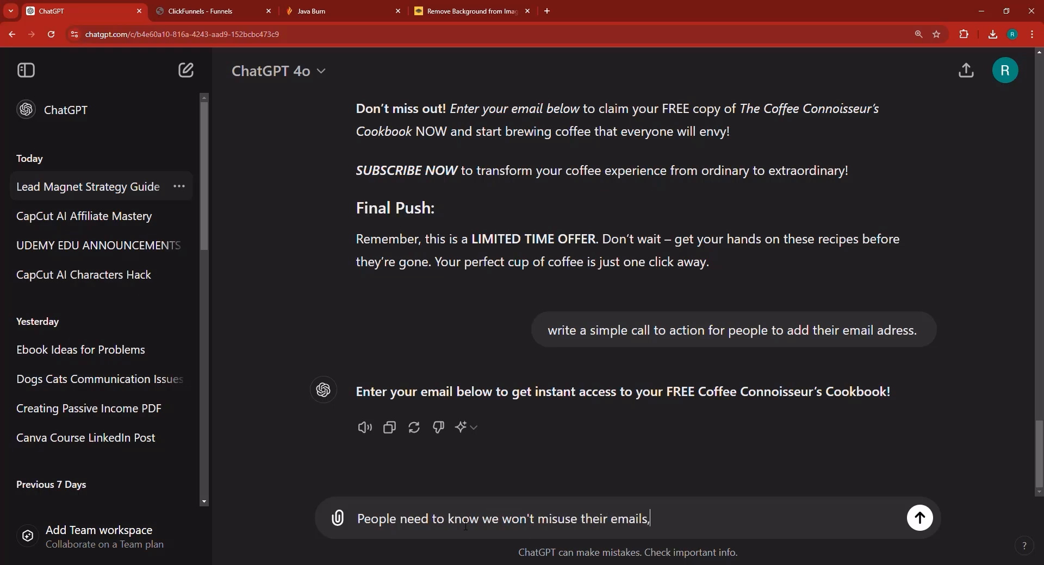
{"action": "type", "text": " so write a pragr"}
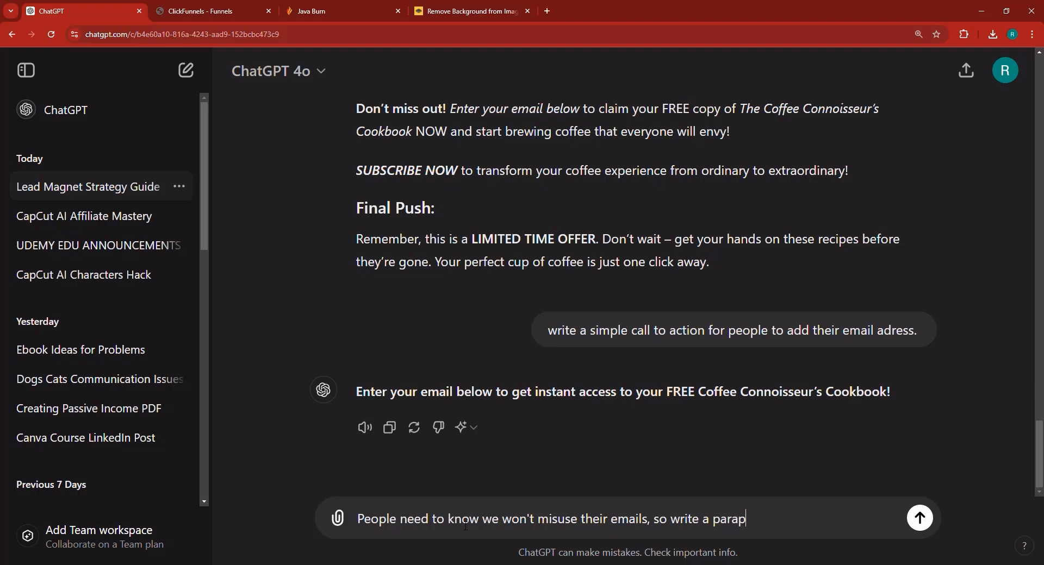
{"action": "type", "text": "graph"}
{"action": "key", "text": "Return"}
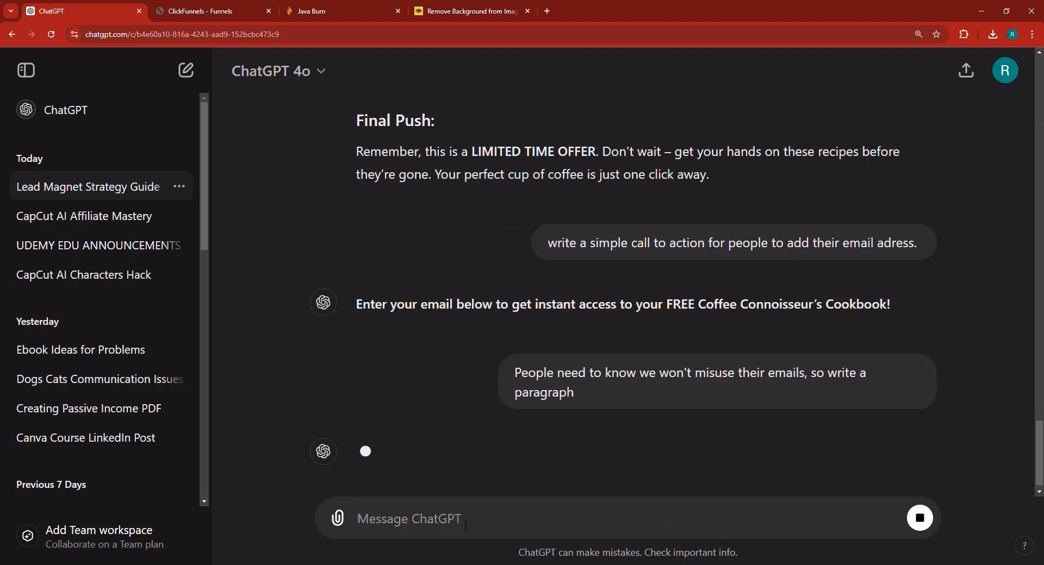
- Switch to the ClickFunnels editor and look over the Optin page from the headline down to the footer
{"action": "left_click", "coordinate": [262, 6]}
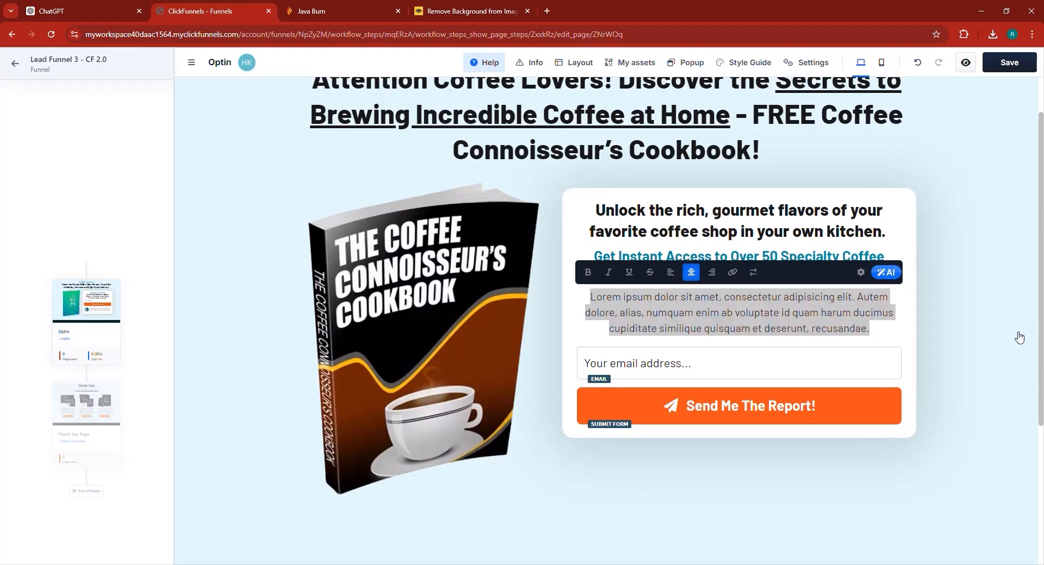
{"action": "scroll", "coordinate": [1002, 427], "scroll_direction": "down", "scroll_amount": 4}
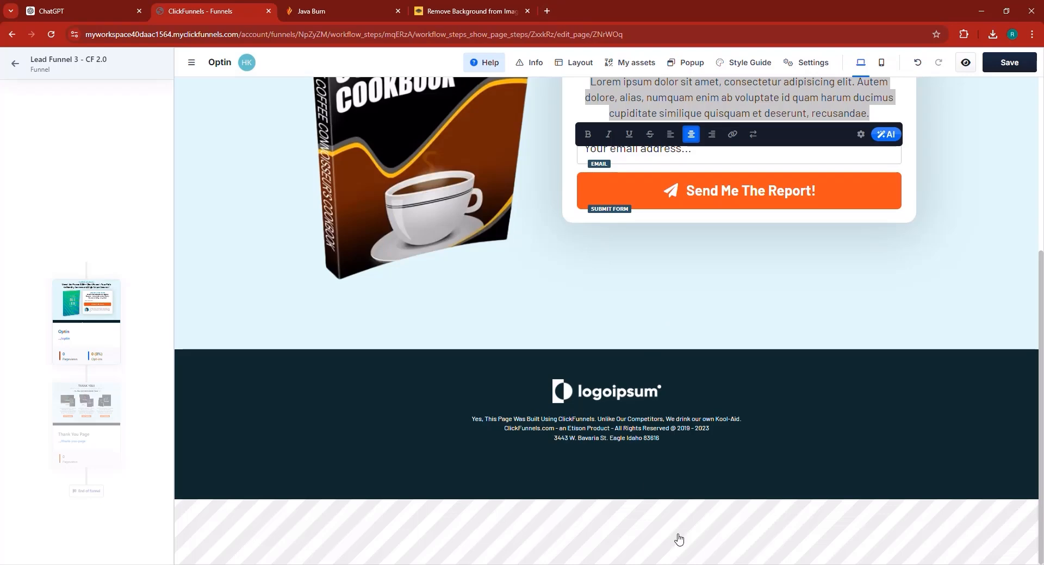
{"action": "scroll", "coordinate": [687, 472], "scroll_direction": "up", "scroll_amount": 4}
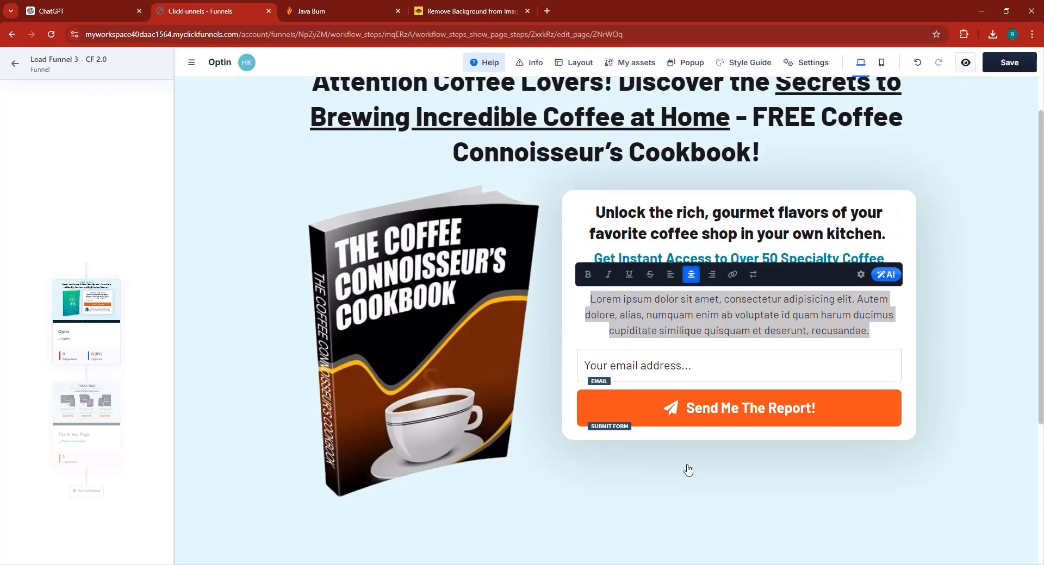
{"action": "scroll", "coordinate": [688, 470], "scroll_direction": "up", "scroll_amount": 1}
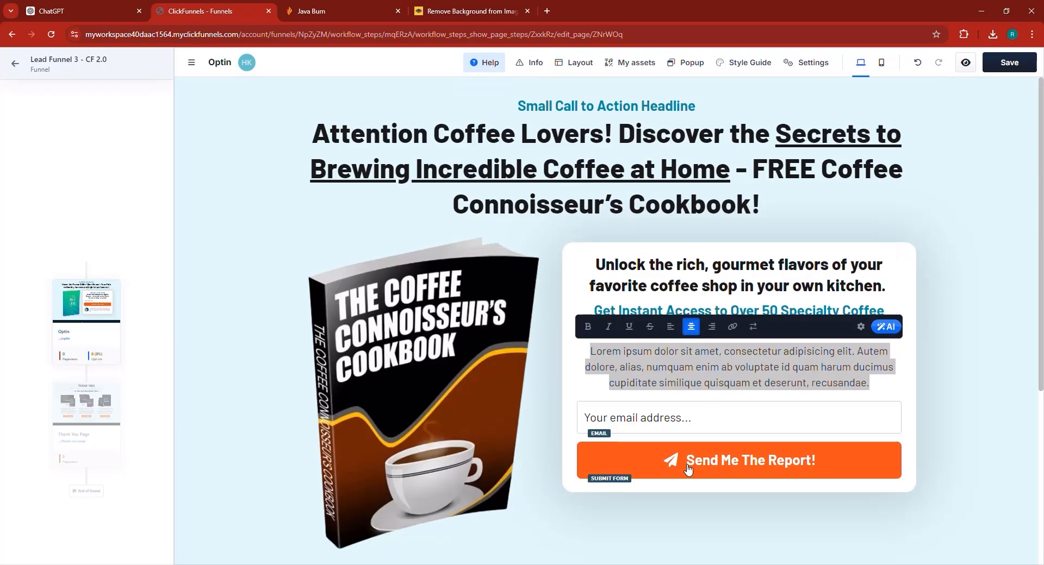
{"action": "scroll", "coordinate": [688, 469], "scroll_direction": "down", "scroll_amount": 5}
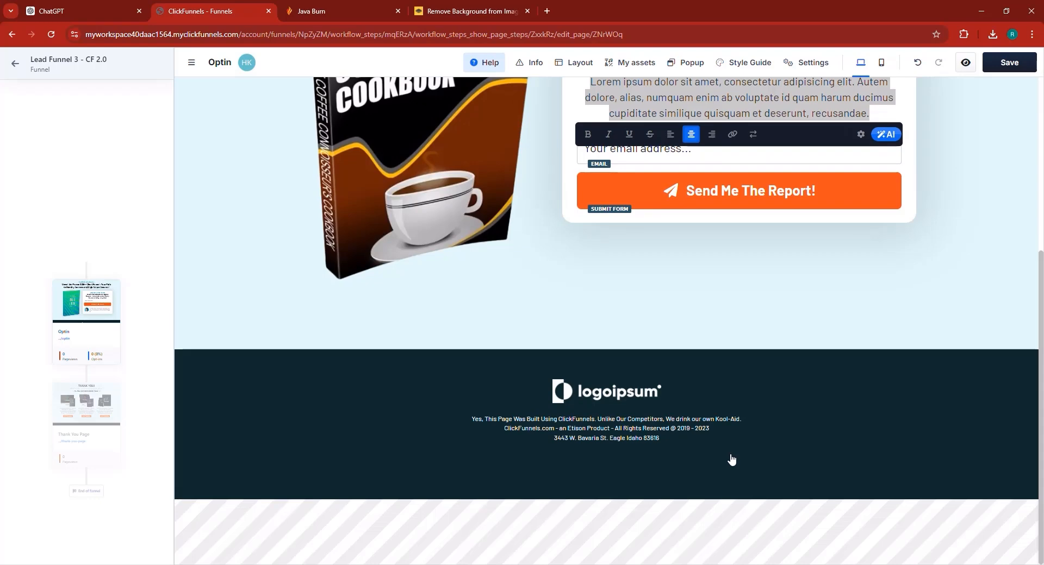
{"action": "scroll", "coordinate": [583, 422], "scroll_direction": "up", "scroll_amount": 5}
{"action": "left_click", "coordinate": [87, 6]}
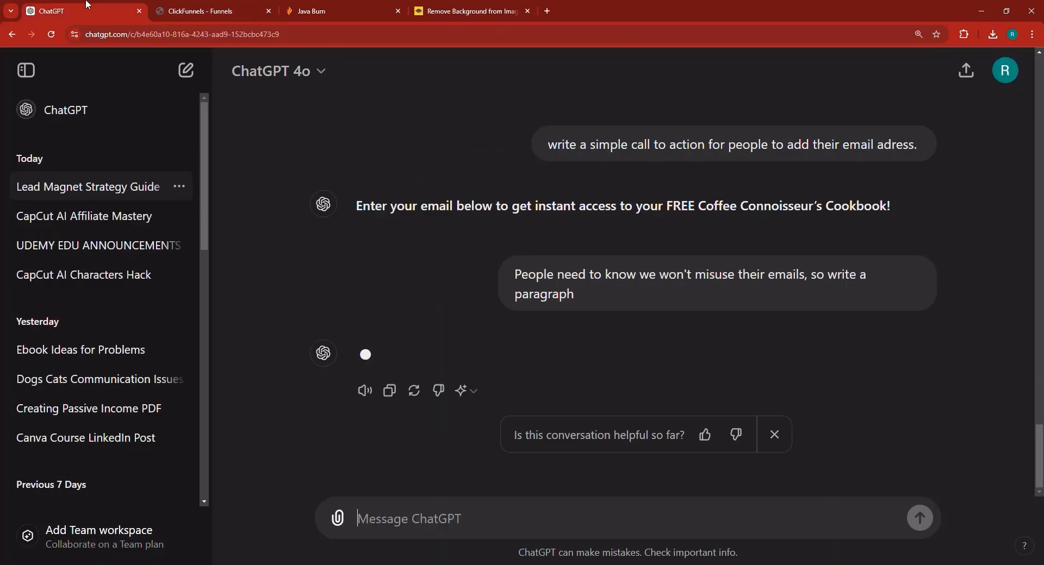
{"action": "left_click", "coordinate": [207, 10]}
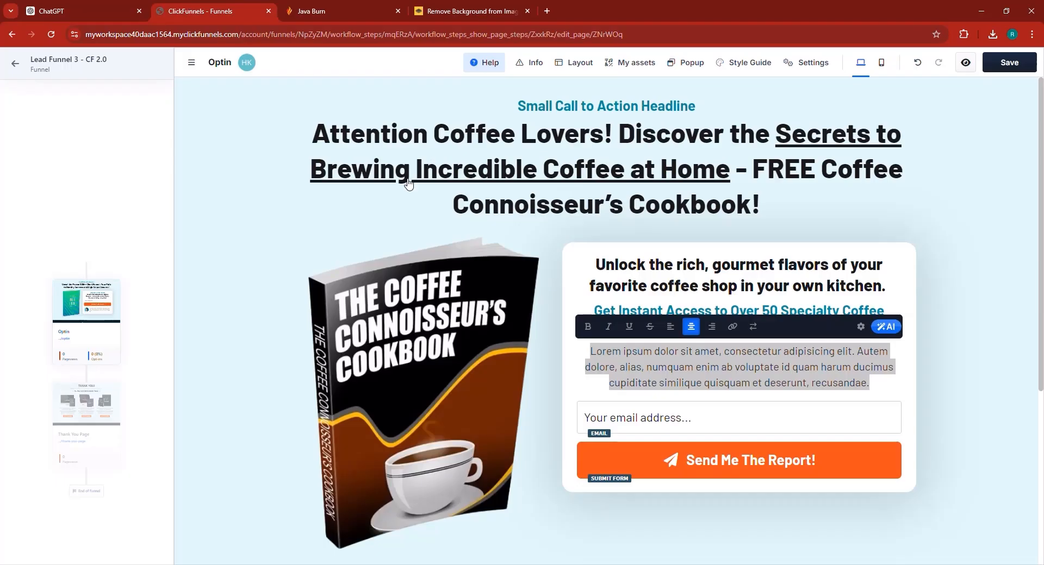
{"action": "scroll", "coordinate": [458, 215], "scroll_direction": "down", "scroll_amount": 5}
{"action": "scroll", "coordinate": [744, 462], "scroll_direction": "up", "scroll_amount": 5}
- Copy ChatGPT's privacy paragraph and paste it over the lorem ipsum text in the ClickFunnels opt-in card
{"action": "left_click", "coordinate": [63, 5]}
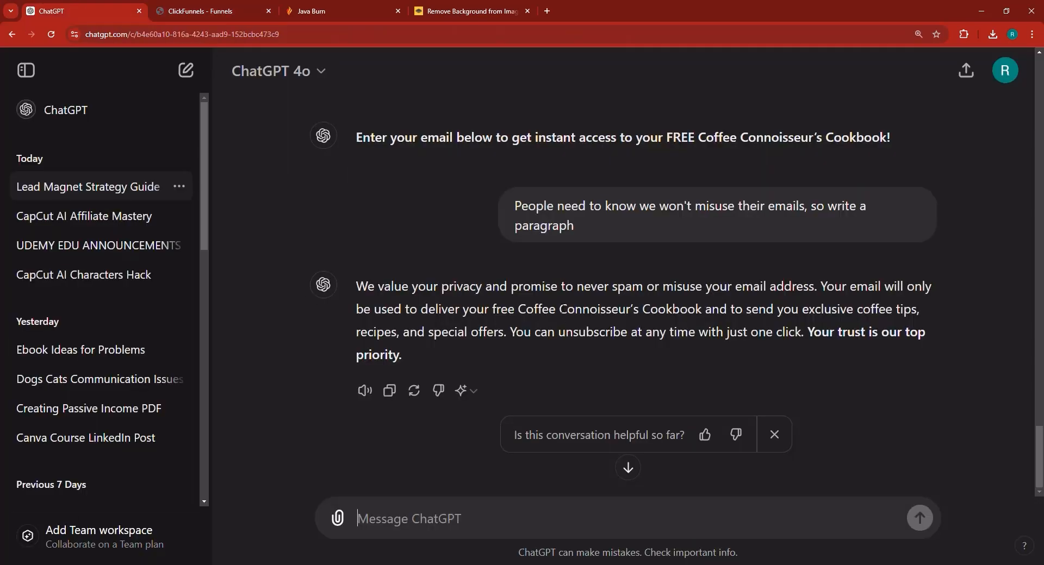
{"action": "triple_click", "coordinate": [561, 309]}
{"action": "key", "text": "ctrl+c"}
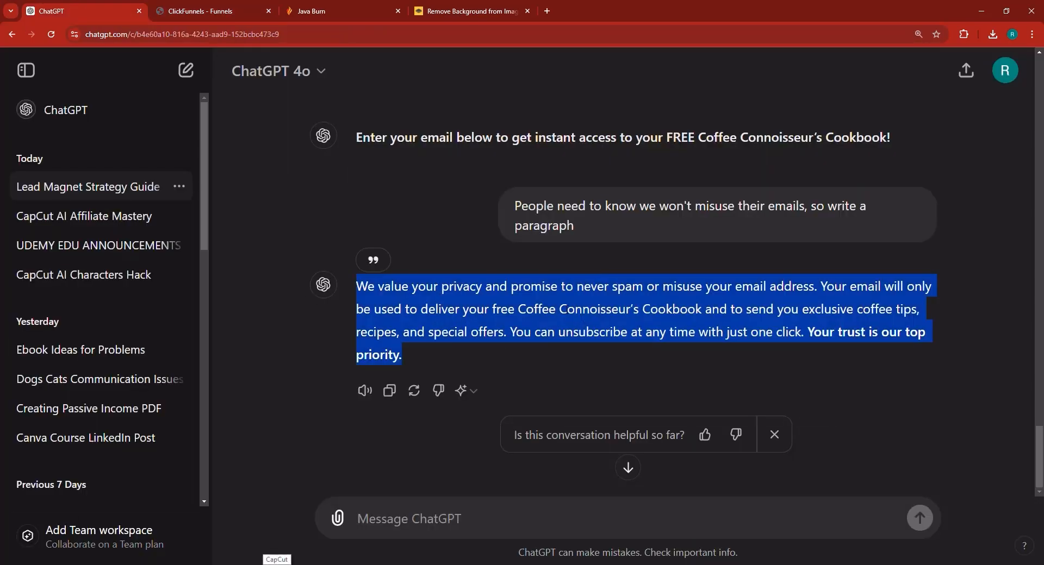
{"action": "left_click", "coordinate": [330, 6]}
{"action": "left_click", "coordinate": [201, 11]}
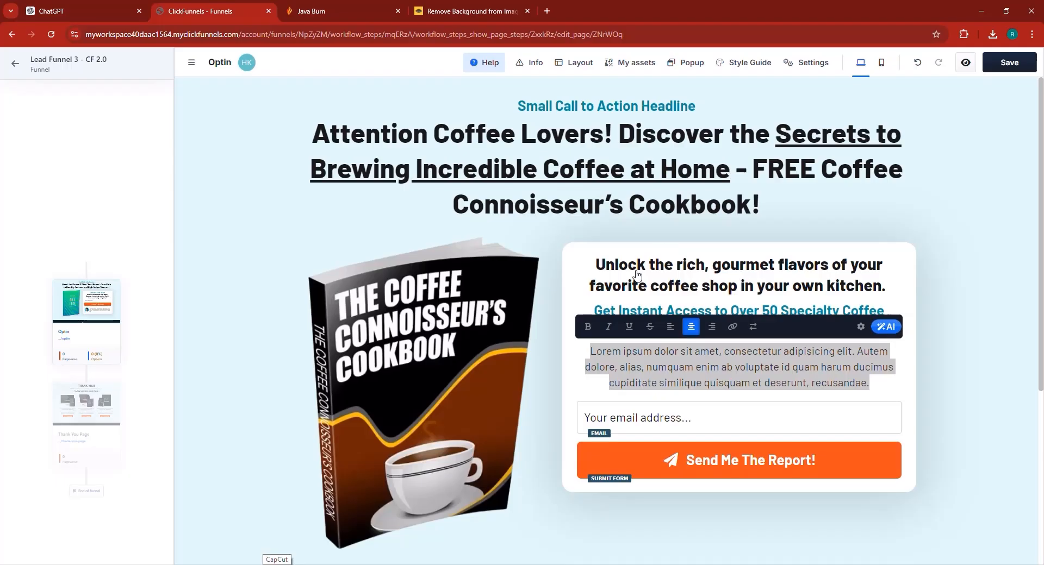
{"action": "triple_click", "coordinate": [682, 368]}
{"action": "key", "text": "ctrl+v"}
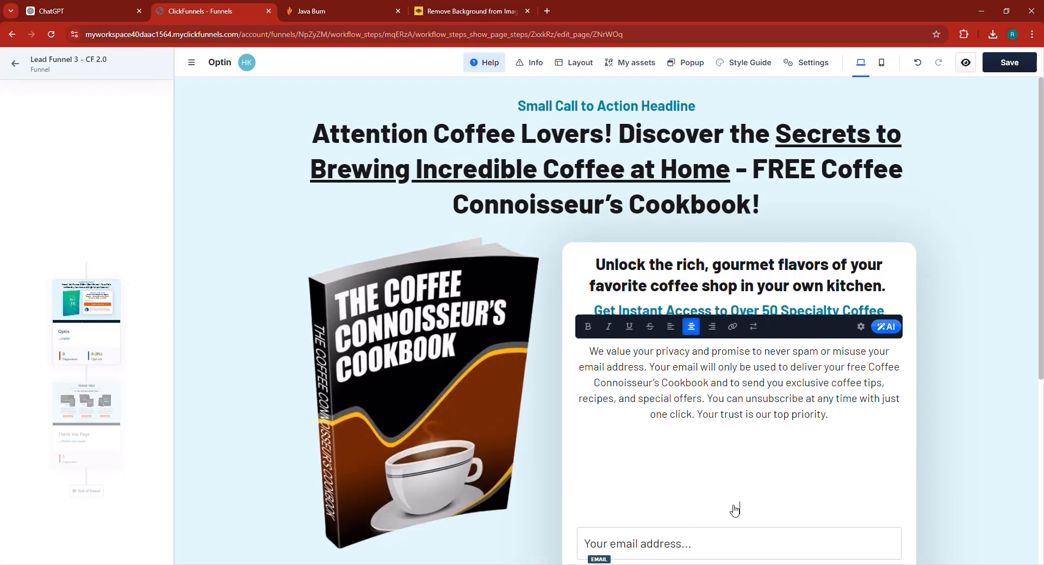
- Remove the extra blank lines below the privacy paragraph in the opt-in card
{"action": "key", "text": "BackSpace"}
{"action": "key", "text": "BackSpace"}
{"action": "key", "text": "BackSpace"}
{"action": "key", "text": "BackSpace"}
{"action": "key", "text": "BackSpace"}
{"action": "key", "text": "BackSpace"}
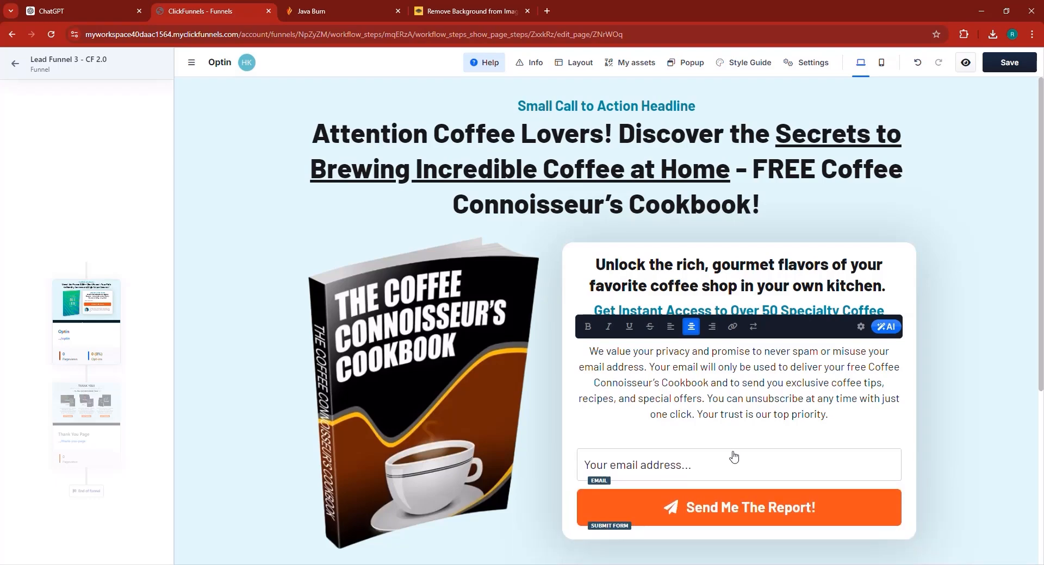
- Open the privacy paragraph's settings and look through its padding and typography options
{"action": "triple_click", "coordinate": [684, 372]}
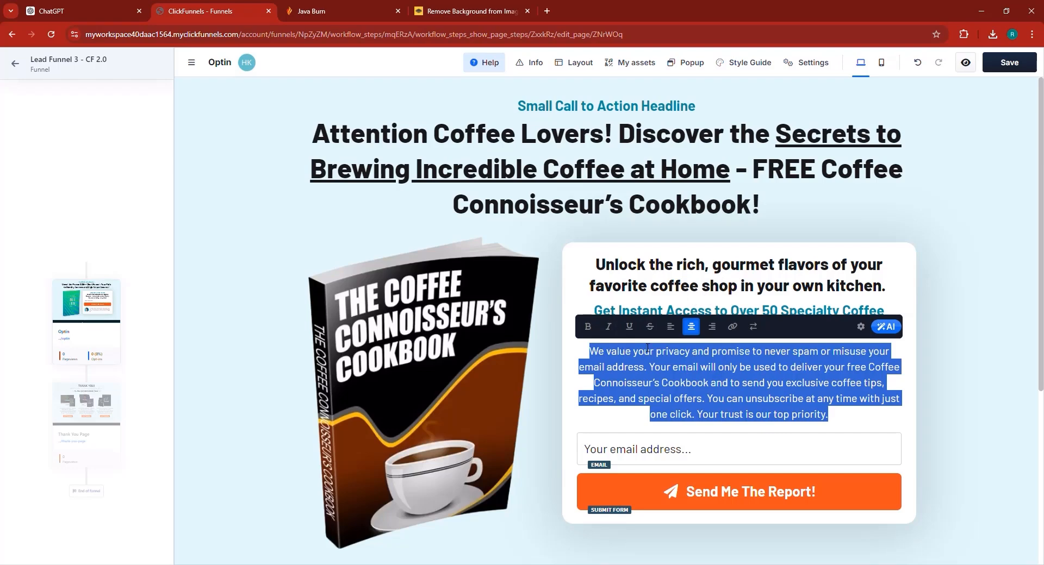
{"action": "left_click", "coordinate": [860, 326]}
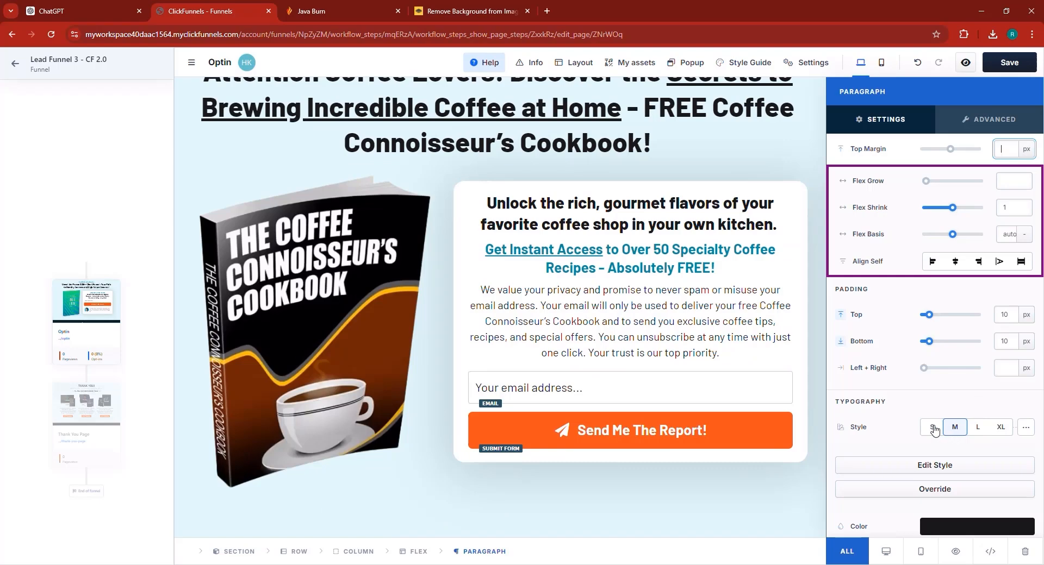
{"action": "scroll", "coordinate": [957, 386], "scroll_direction": "down", "scroll_amount": 2}
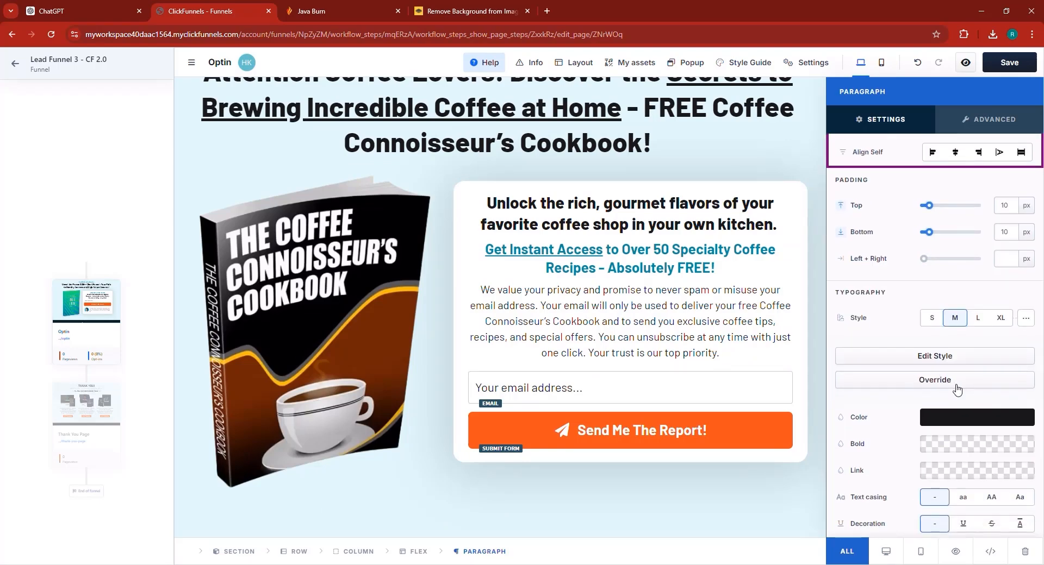
{"action": "scroll", "coordinate": [957, 388], "scroll_direction": "down", "scroll_amount": 3}
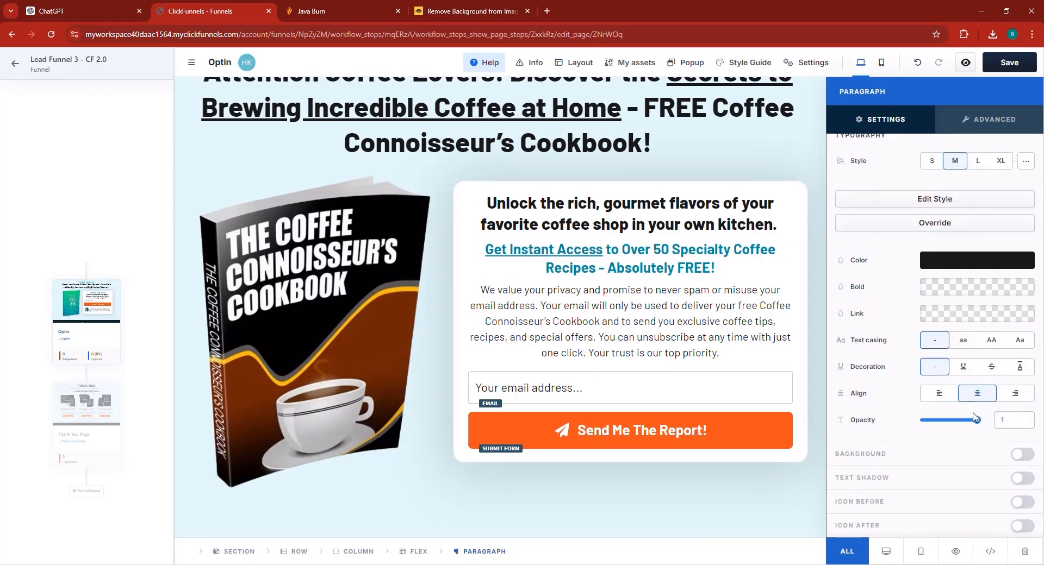
{"action": "scroll", "coordinate": [975, 417], "scroll_direction": "up", "scroll_amount": 4}
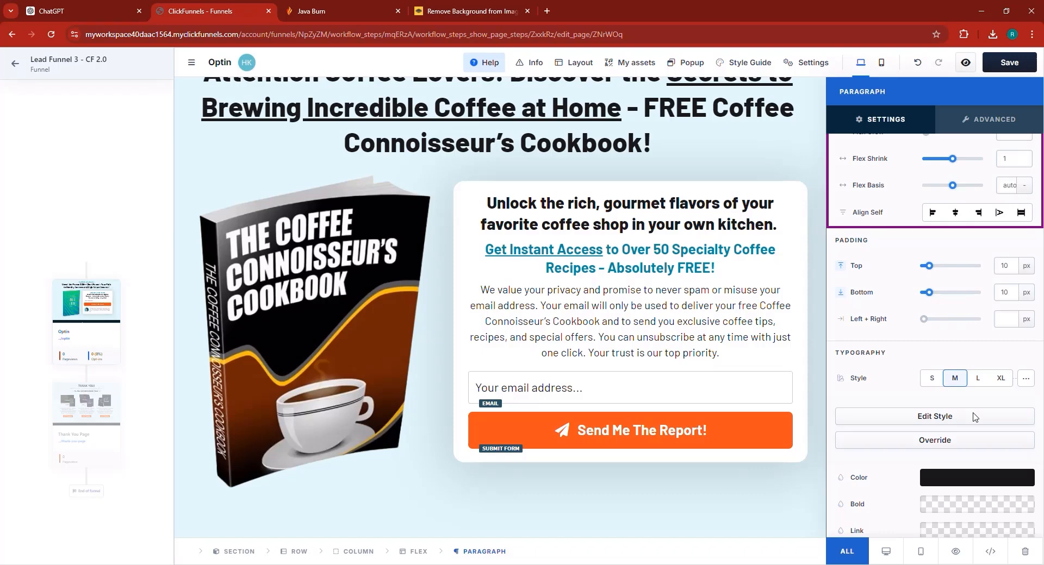
{"action": "left_click", "coordinate": [421, 301]}
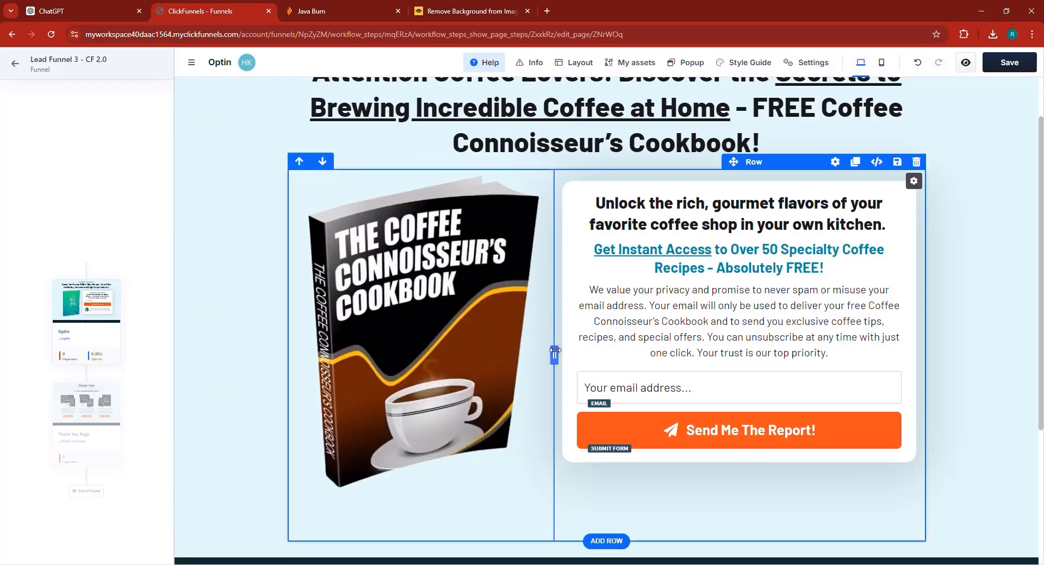
- Widen the book image column by shifting the divider between it and the opt-in card column
{"action": "left_click_drag", "start_coordinate": [589, 351], "coordinate": [599, 351]}
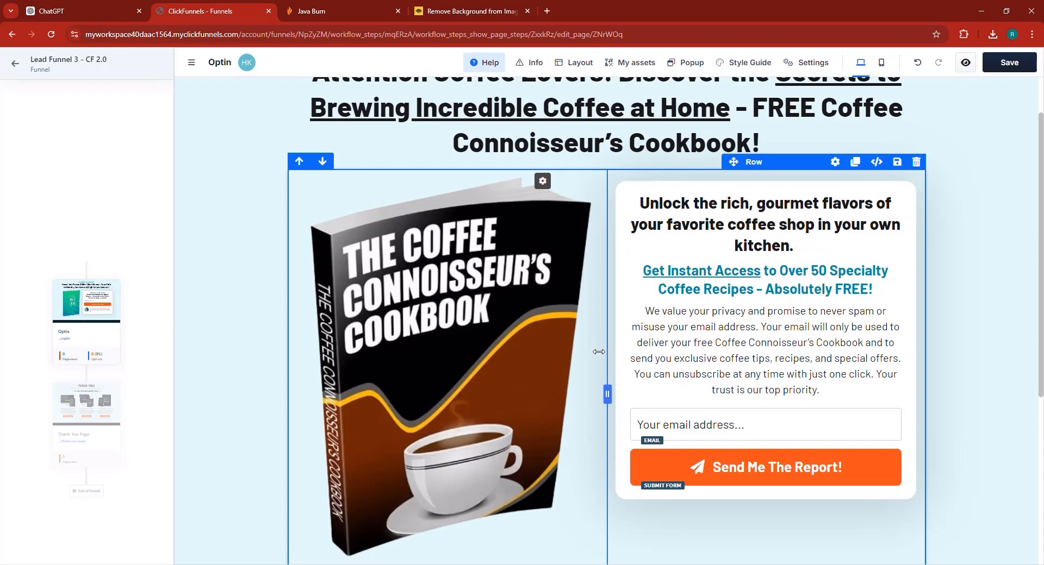
{"action": "scroll", "coordinate": [540, 412], "scroll_direction": "up", "scroll_amount": 2}
{"action": "scroll", "coordinate": [540, 395], "scroll_direction": "down", "scroll_amount": 2}
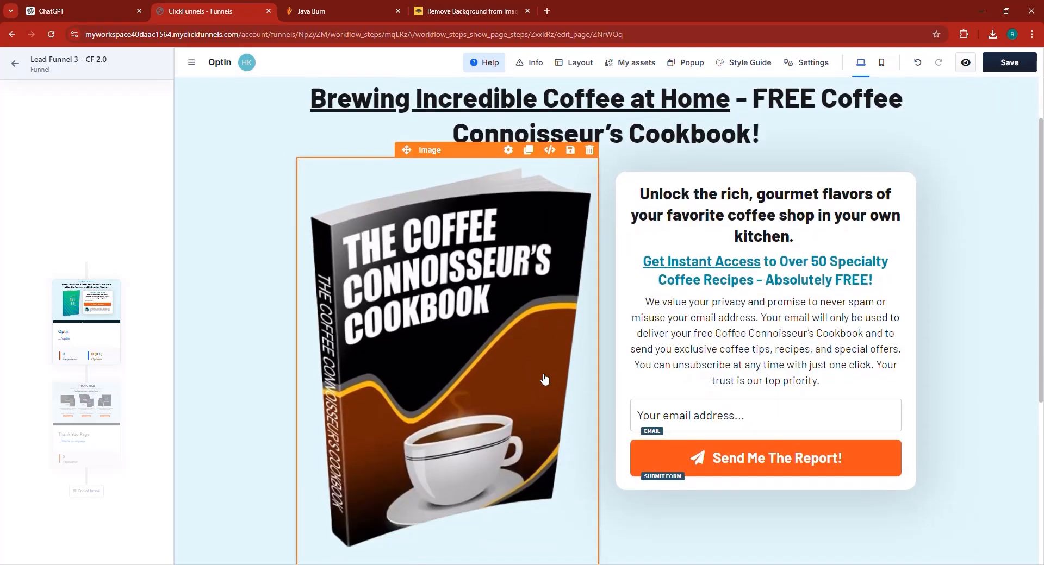
{"action": "scroll", "coordinate": [544, 379], "scroll_direction": "down", "scroll_amount": 5}
{"action": "scroll", "coordinate": [535, 376], "scroll_direction": "up", "scroll_amount": 5}
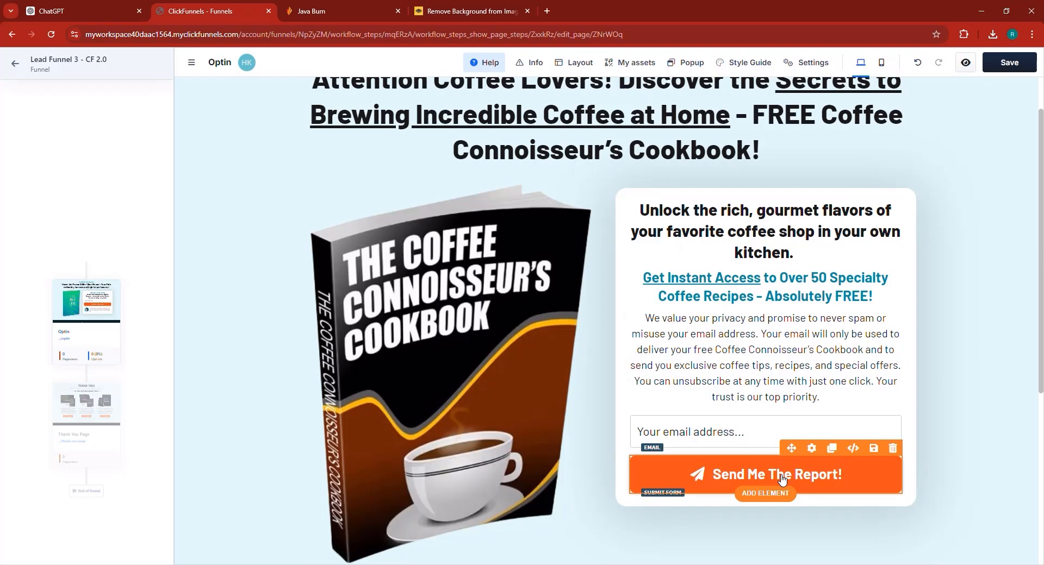
- Change the submit button's text to "Send Me The Cookbook!"
{"action": "left_click", "coordinate": [812, 450]}
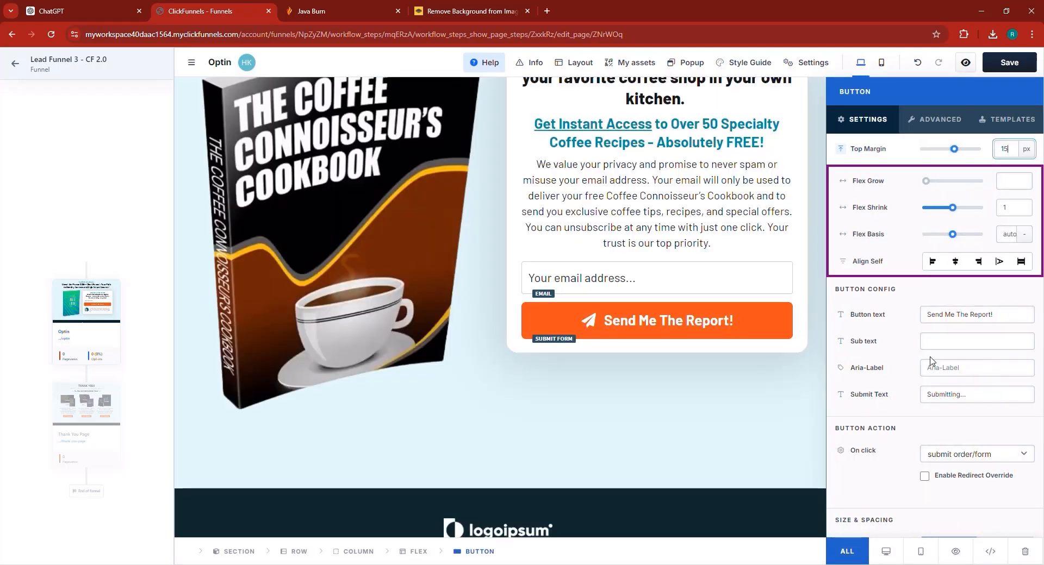
{"action": "double_click", "coordinate": [982, 315]}
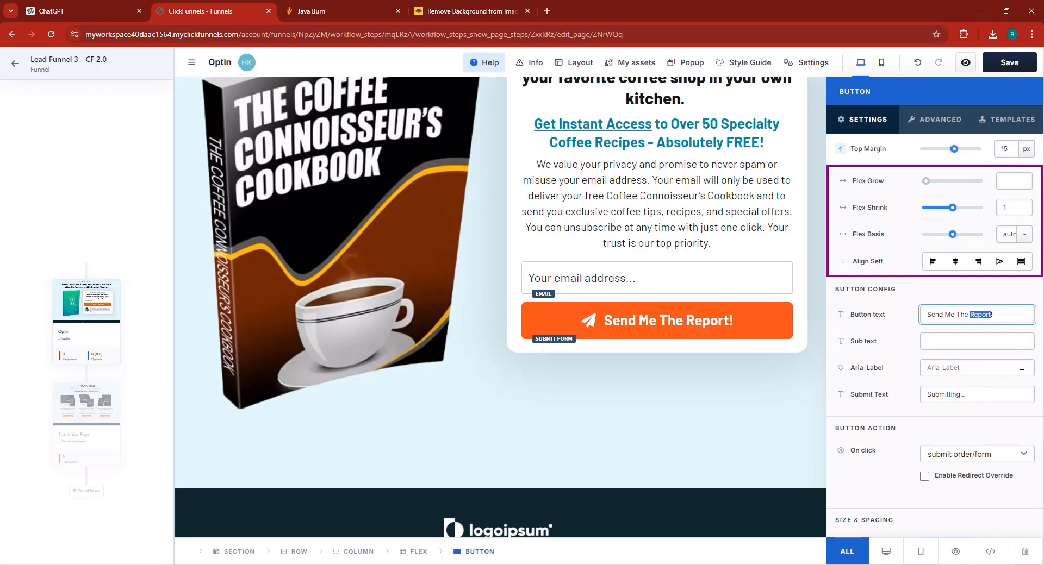
{"action": "type", "text": "B"}
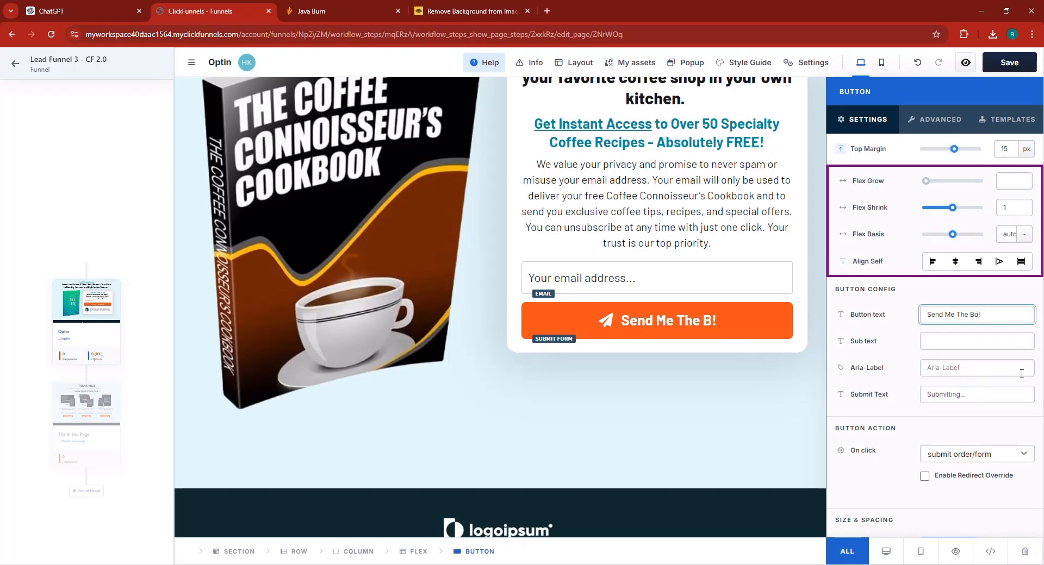
{"action": "key", "text": "BackSpace"}
{"action": "type", "text": "Cookbook"}
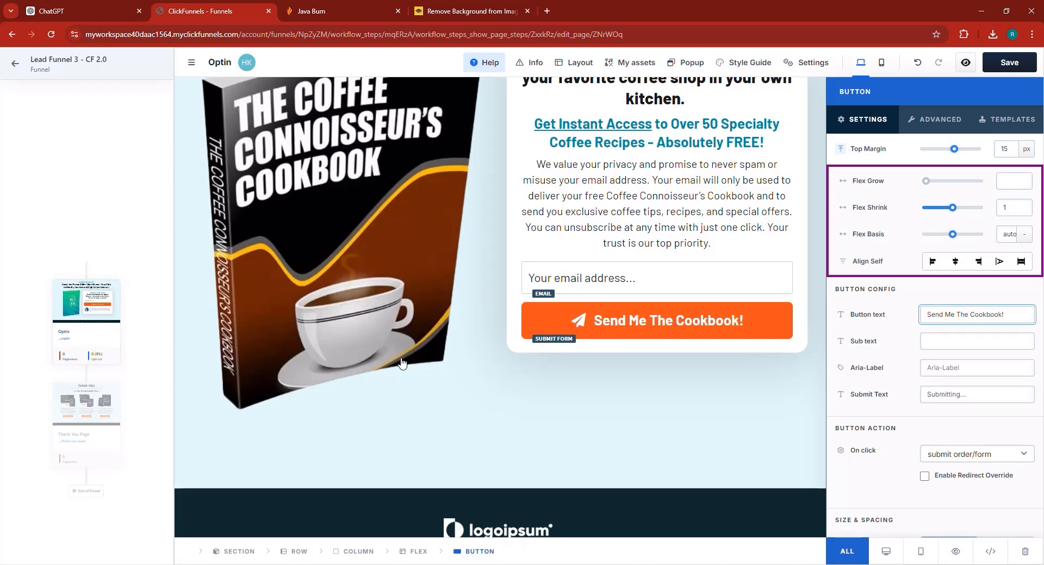
{"action": "key", "text": "BackSpace"}
{"action": "scroll", "coordinate": [666, 434], "scroll_direction": "up", "scroll_amount": 4}
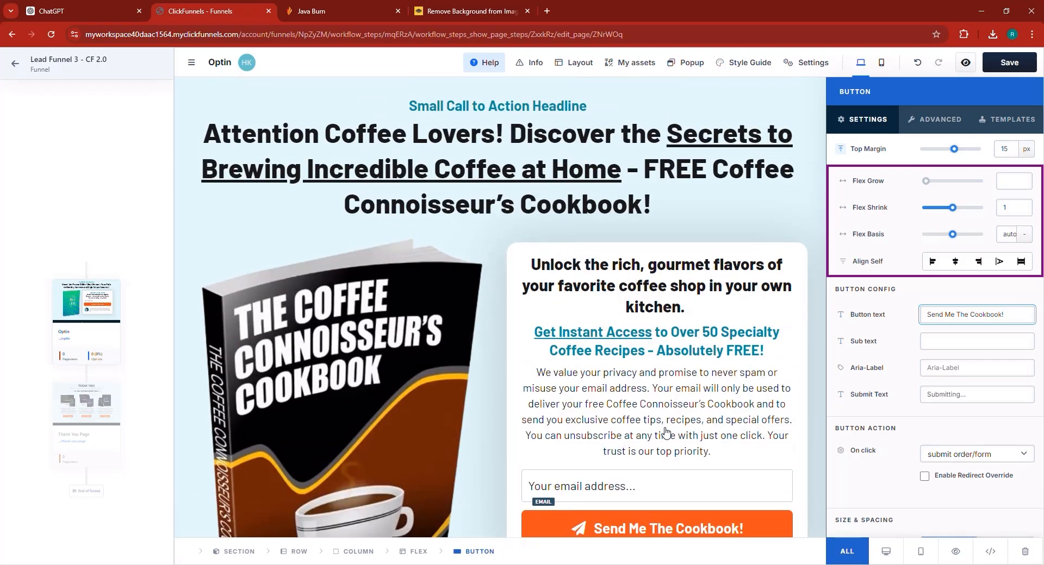
{"action": "scroll", "coordinate": [665, 432], "scroll_direction": "down", "scroll_amount": 3}
{"action": "type", "text": "!"}
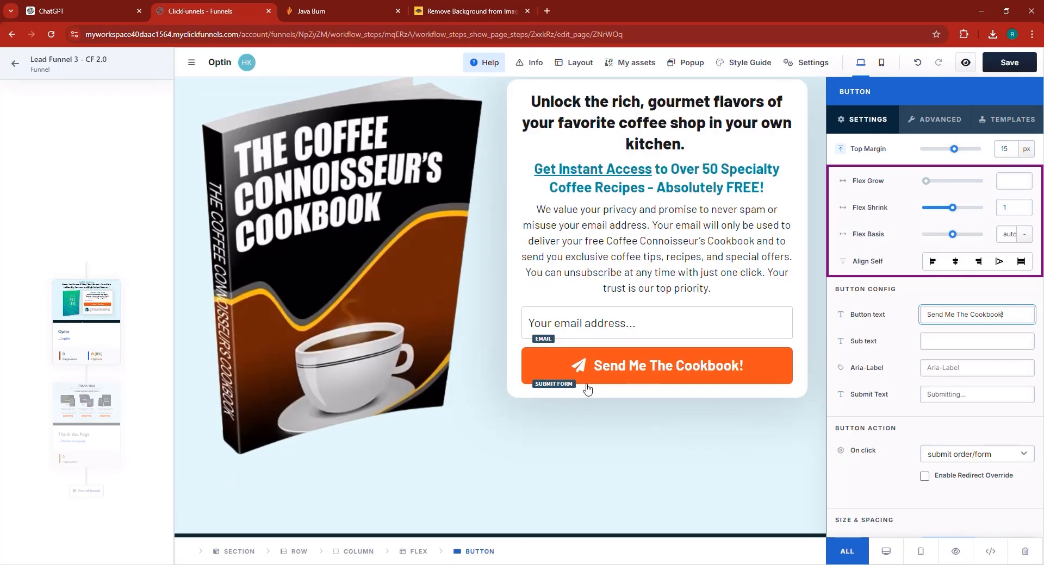
{"action": "scroll", "coordinate": [587, 391], "scroll_direction": "up", "scroll_amount": 3}
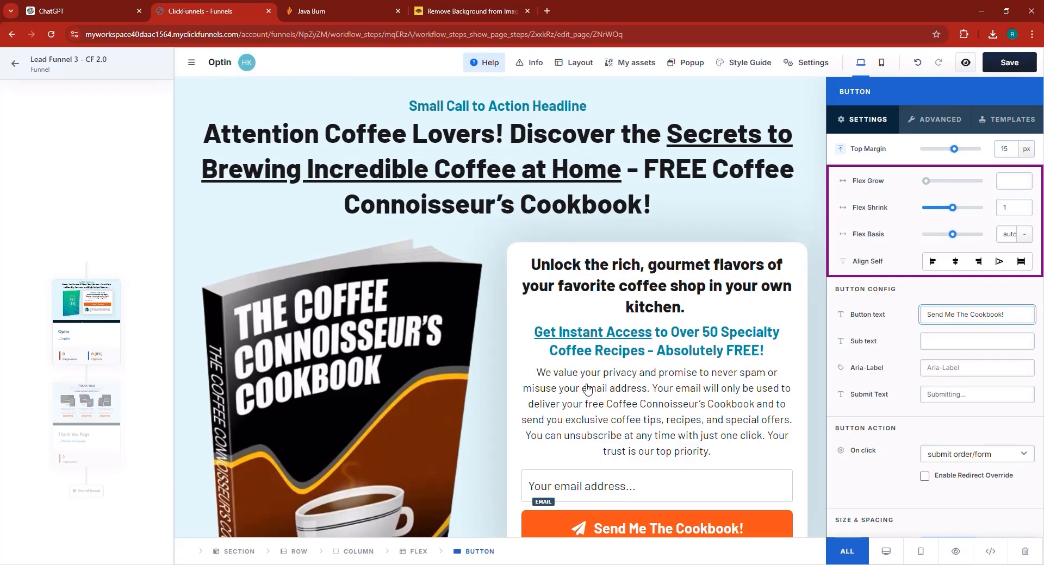
- Set the main section's paint to Lightest Background and close its settings
{"action": "left_click", "coordinate": [281, 105]}
{"action": "left_click", "coordinate": [215, 266]}
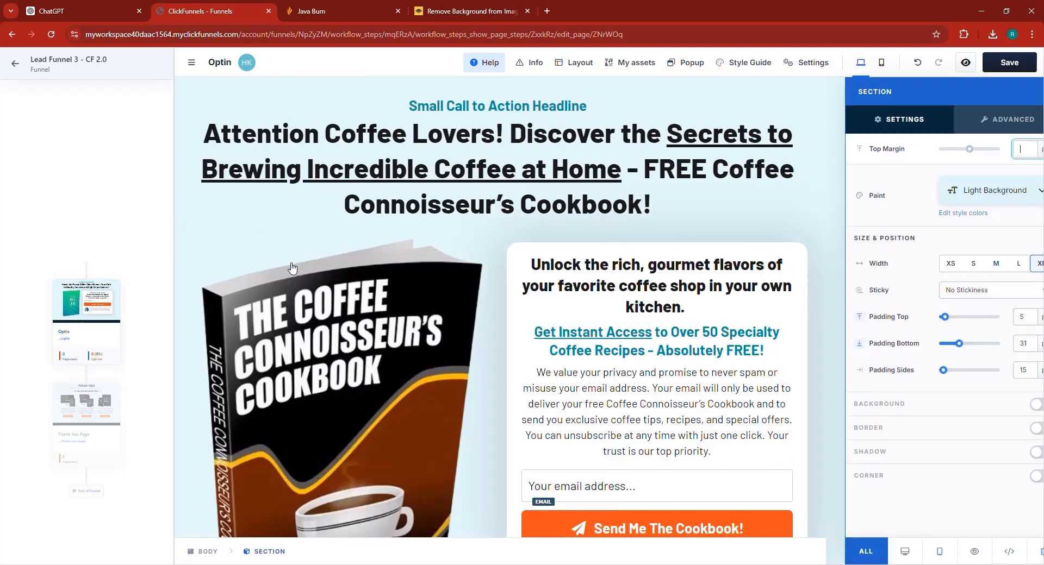
{"action": "left_click", "coordinate": [1018, 204]}
{"action": "left_click", "coordinate": [965, 286]}
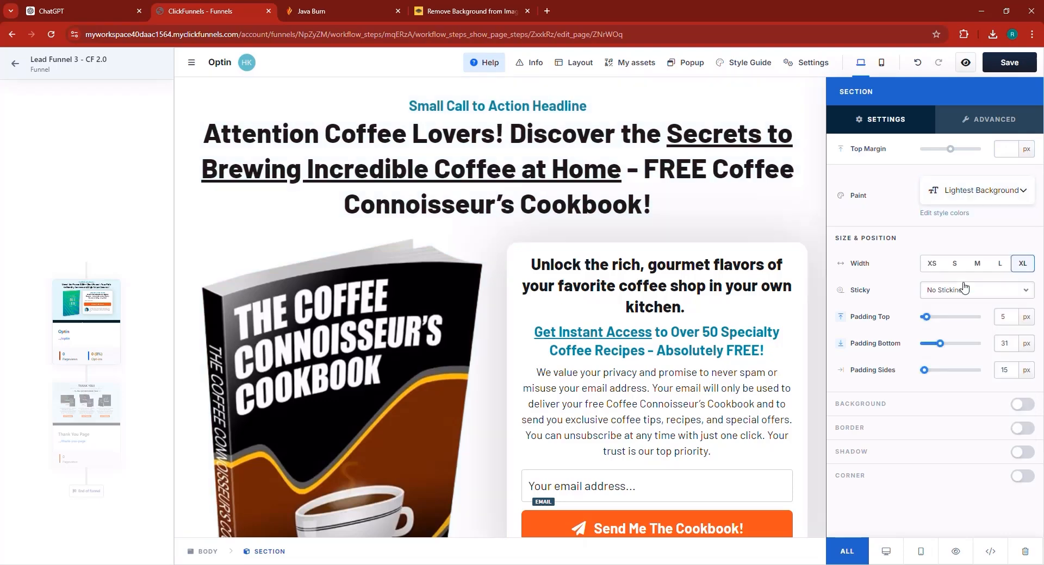
{"action": "scroll", "coordinate": [499, 302], "scroll_direction": "down", "scroll_amount": 6}
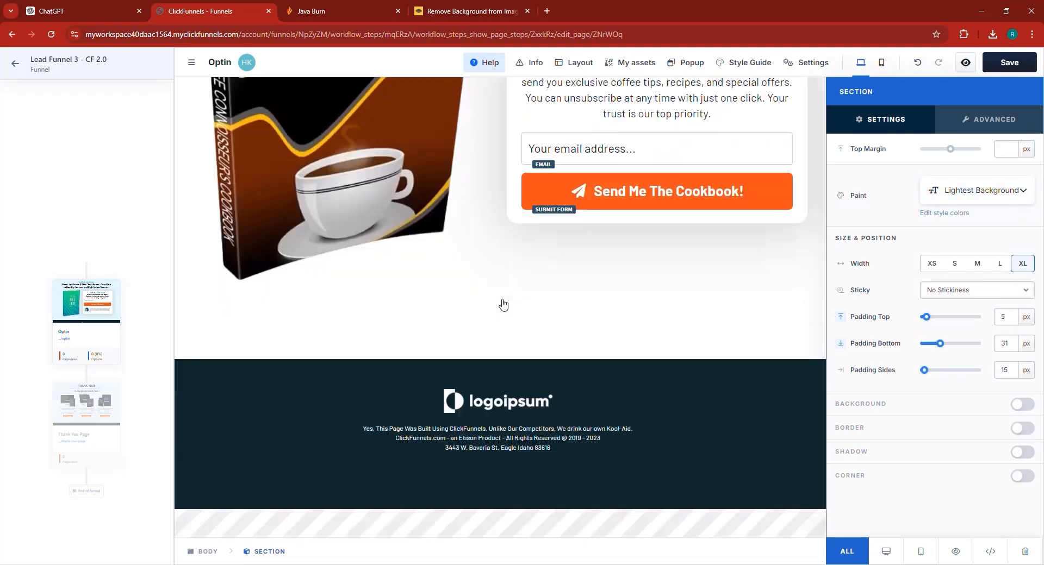
{"action": "key", "text": "Escape"}
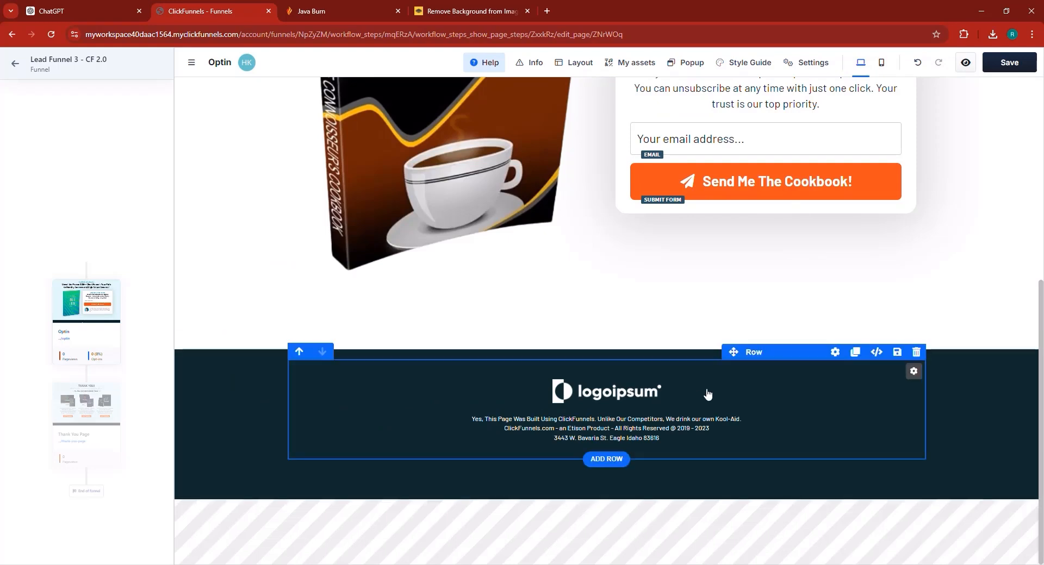
- Open canva.com in a new browser tab
{"action": "left_click", "coordinate": [546, 11]}
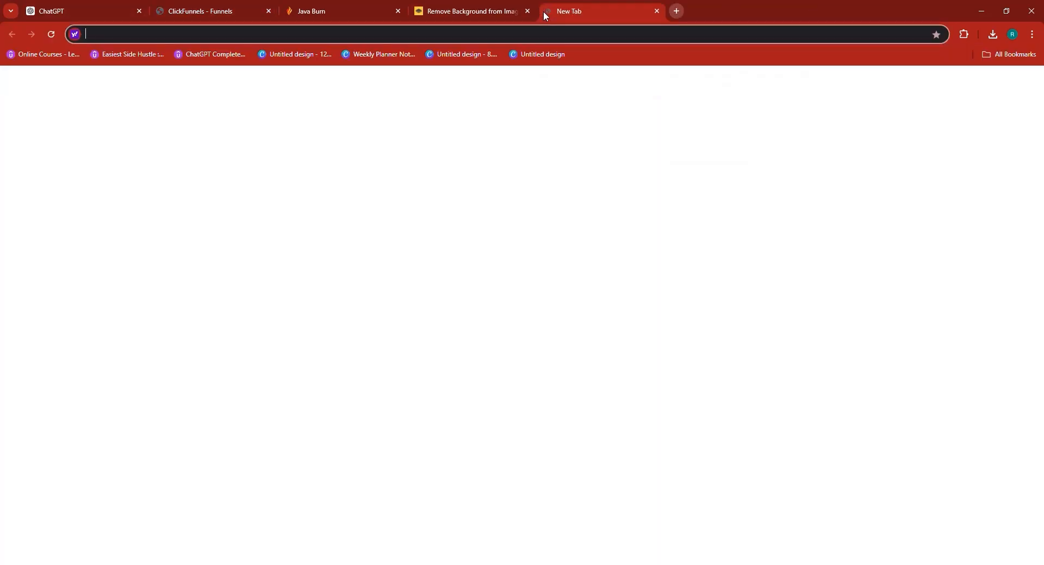
{"action": "type", "text": "canva.com"}
{"action": "key", "text": "Return"}
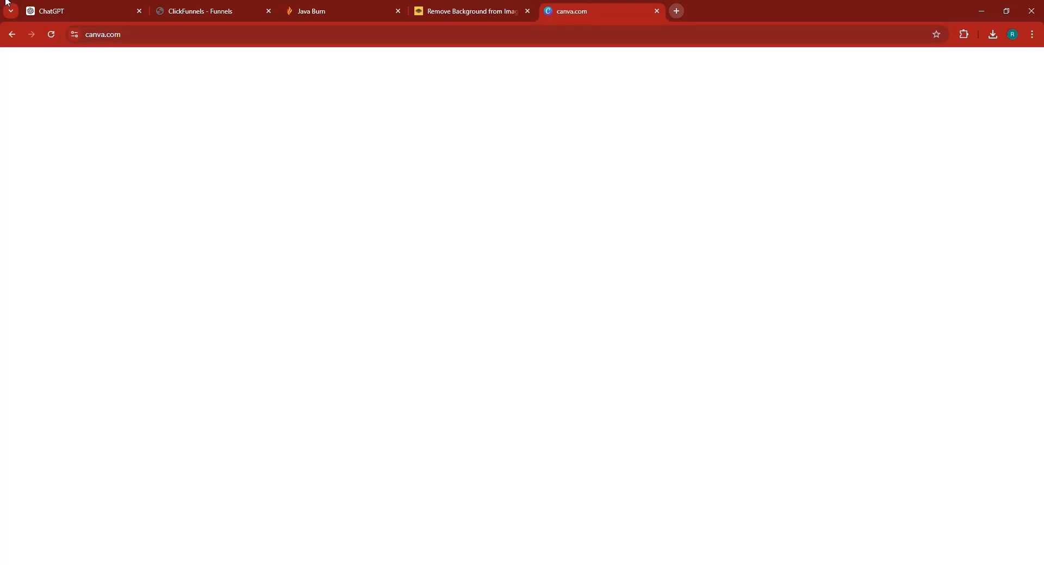
- Switch to the ChatGPT conversation and ask it to suggest a brand name for the funnel
{"action": "key", "text": "ctrl+1"}
{"action": "left_click", "coordinate": [419, 533]}
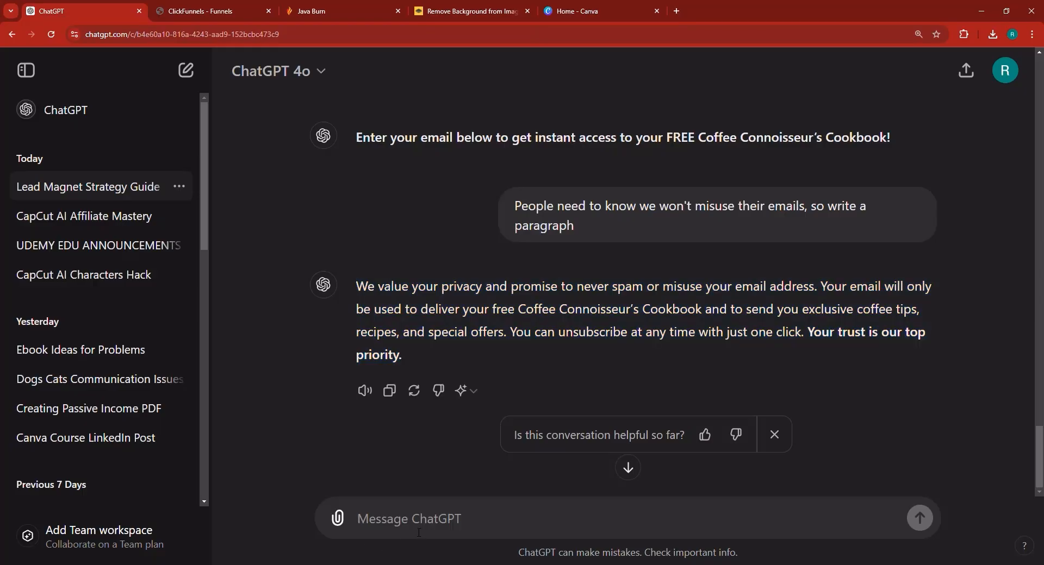
{"action": "type", "text": "suggest a brand name for the f"}
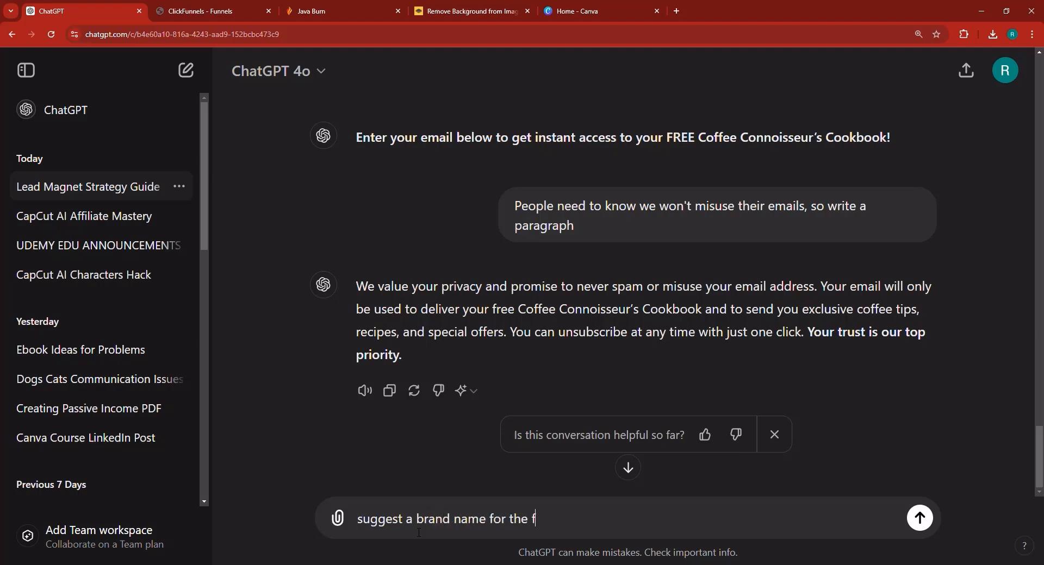
{"action": "key", "text": "Return"}
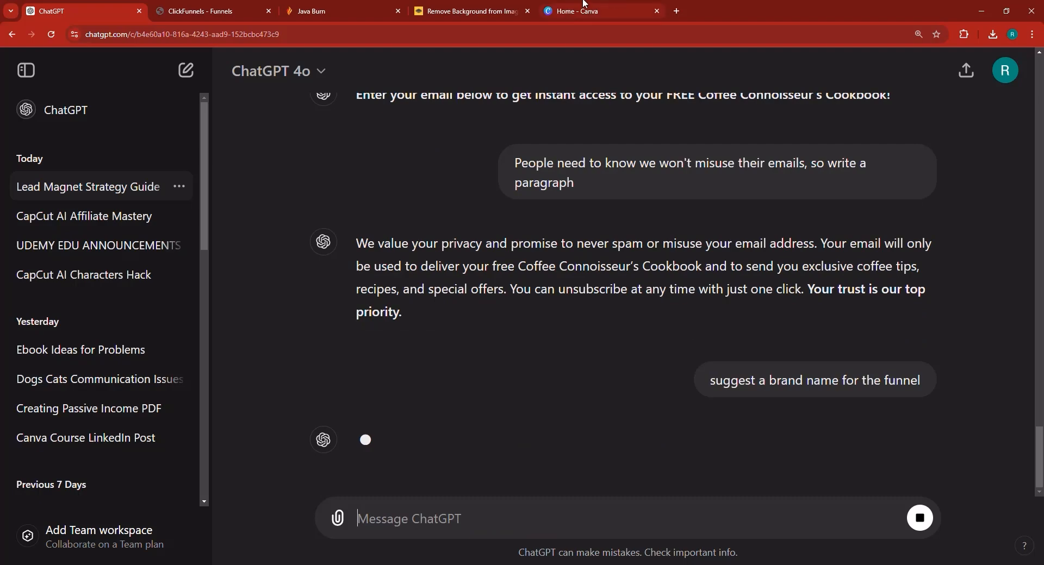
- Switch to Canva and create a new custom-size design of 500 × 500 px
{"action": "left_click", "coordinate": [593, 11]}
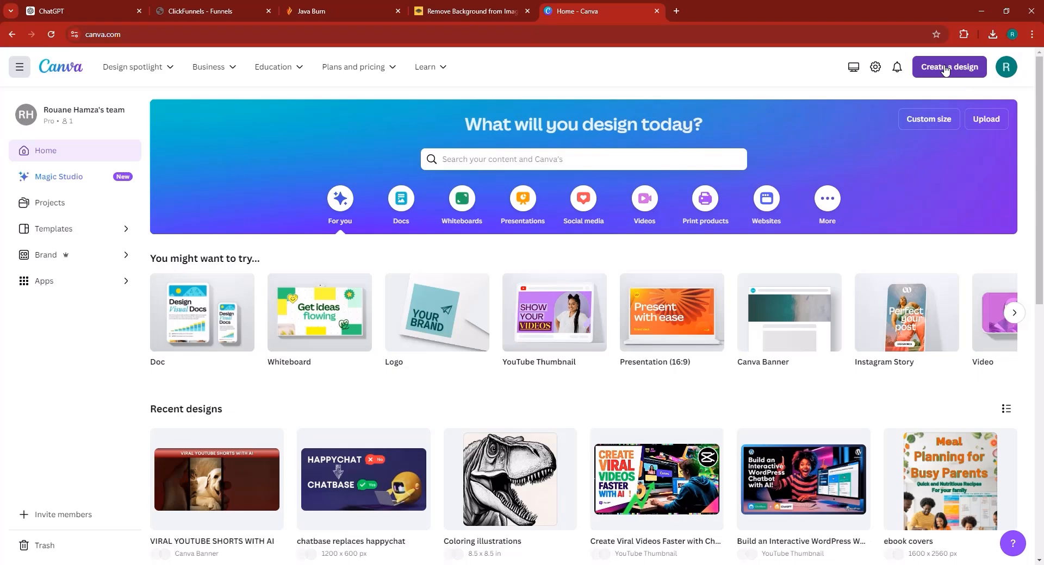
{"action": "left_click", "coordinate": [945, 69]}
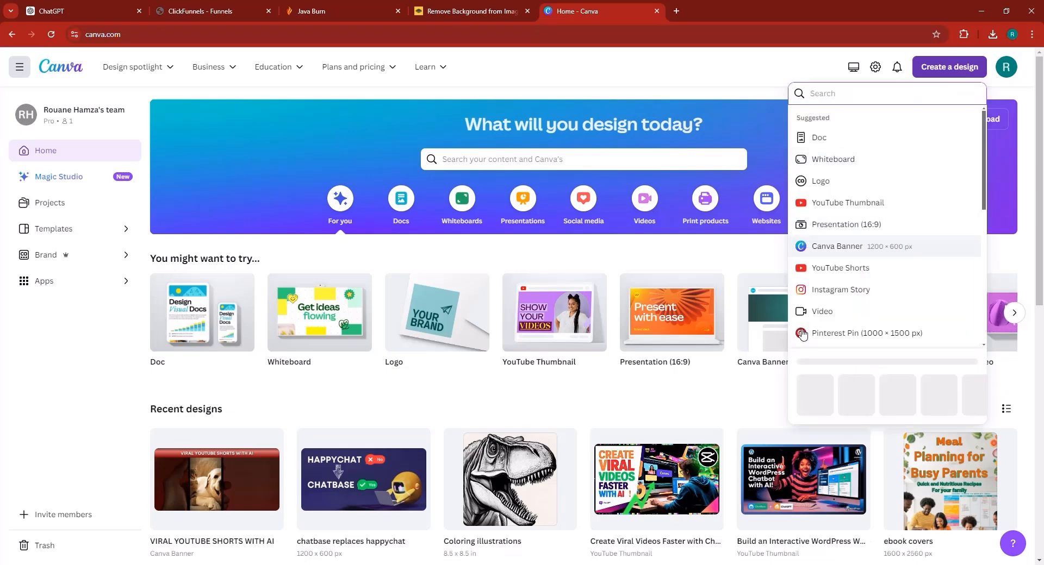
{"action": "left_click", "coordinate": [818, 404]}
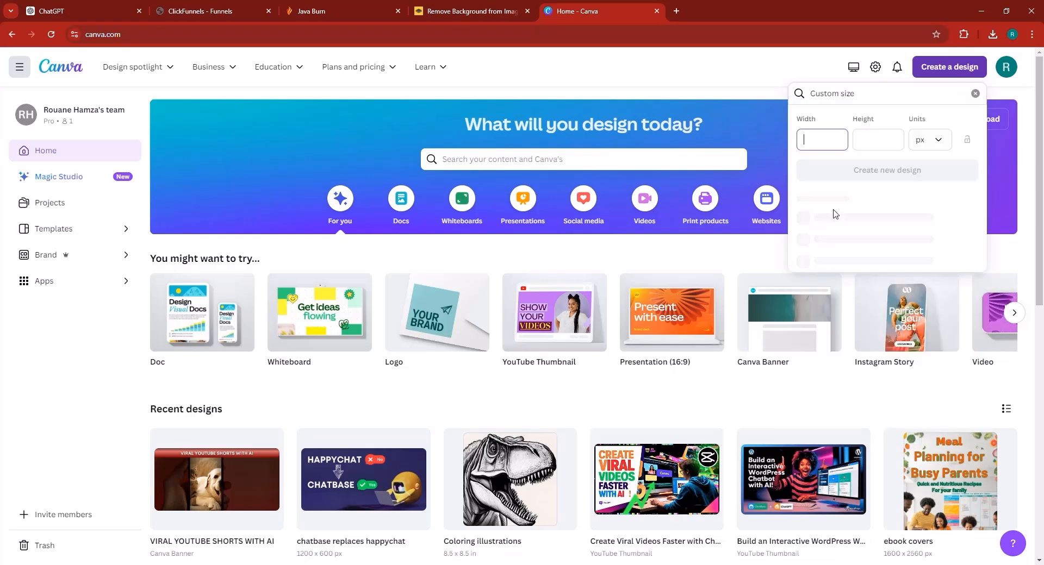
{"action": "left_click", "coordinate": [818, 143]}
{"action": "type", "text": "500"}
{"action": "key", "text": "Tab"}
{"action": "type", "text": "500"}
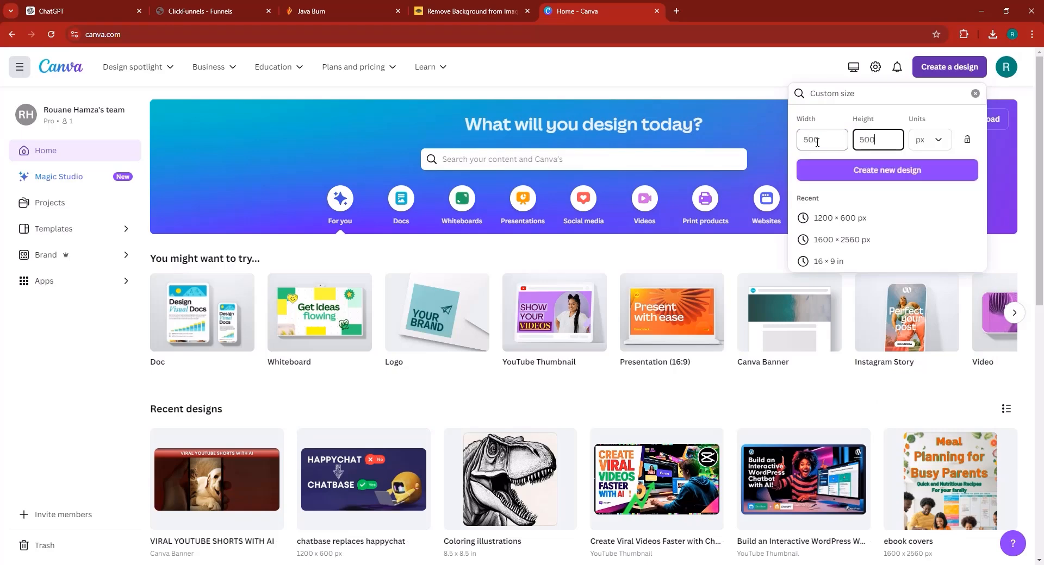
{"action": "left_click", "coordinate": [897, 171]}
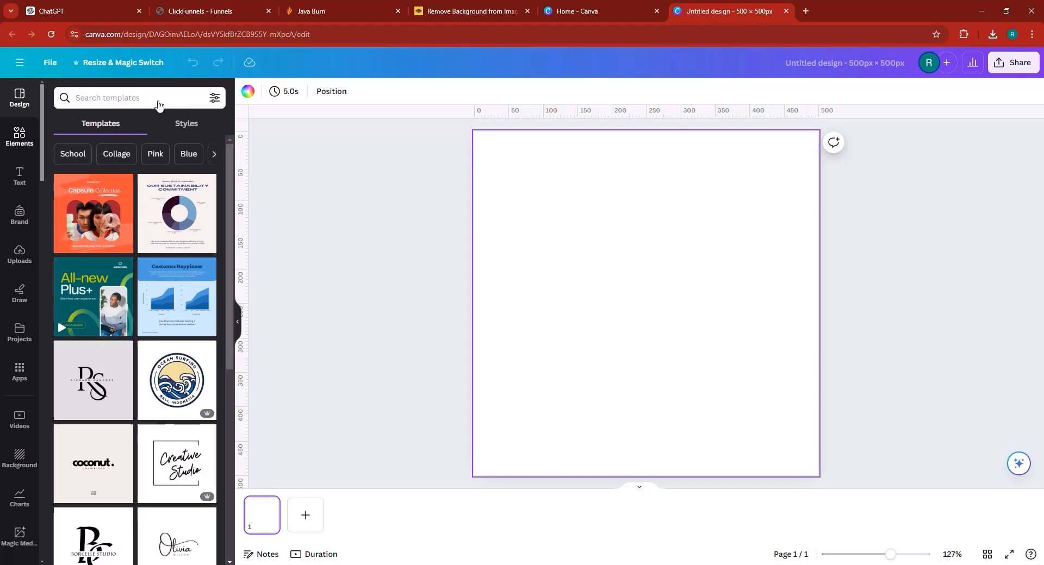
- Search the design templates for "coffee" and browse them for a suitable logo
{"action": "left_click", "coordinate": [141, 96]}
{"action": "type", "text": "coffee"}
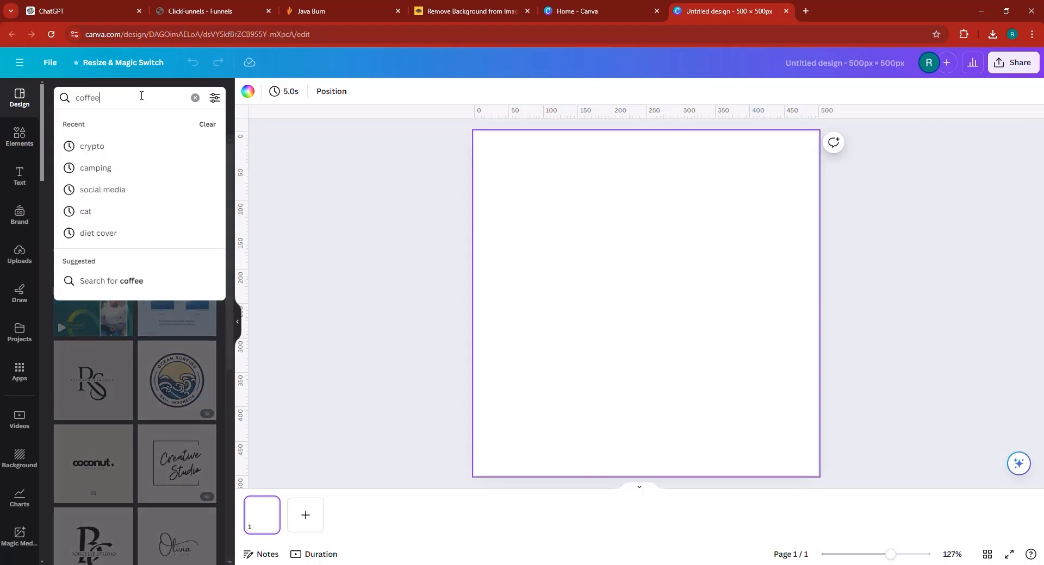
{"action": "key", "text": "Return"}
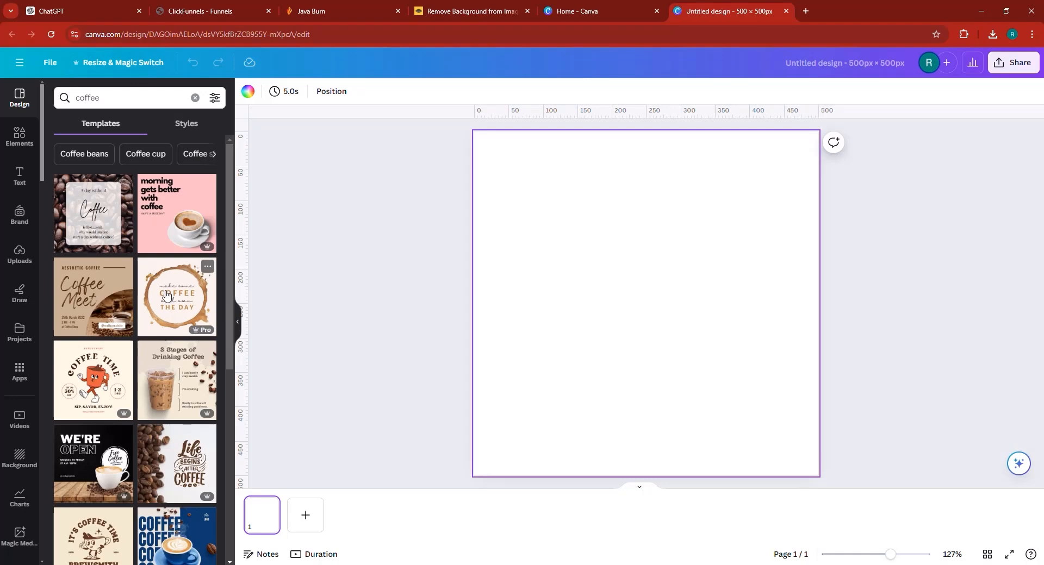
{"action": "scroll", "coordinate": [147, 329], "scroll_direction": "down", "scroll_amount": 6}
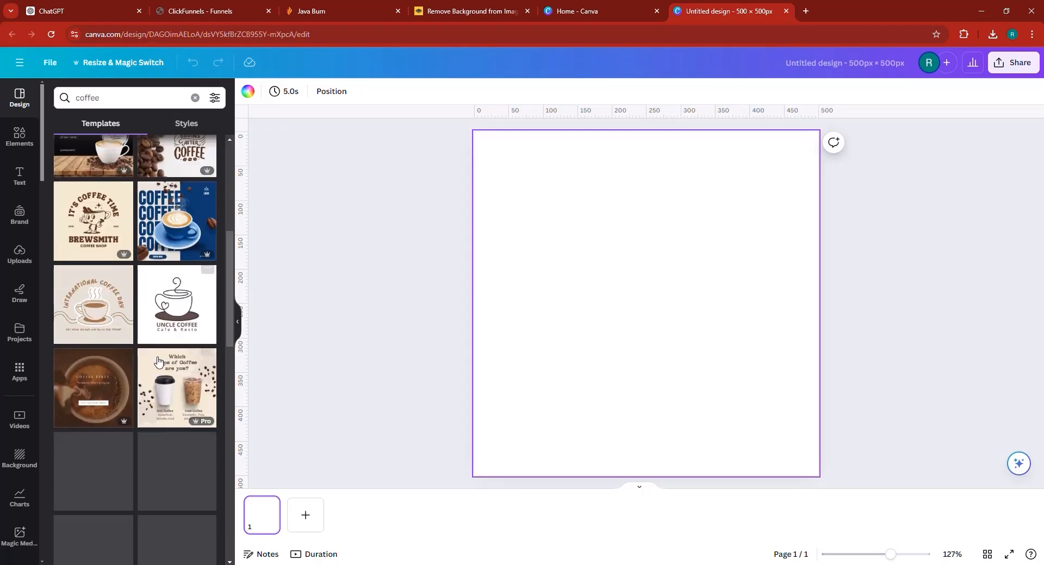
- Refine the template search to "coffee logo" and apply the brown and white Coffee Cups logo template to the page
{"action": "left_click", "coordinate": [137, 97]}
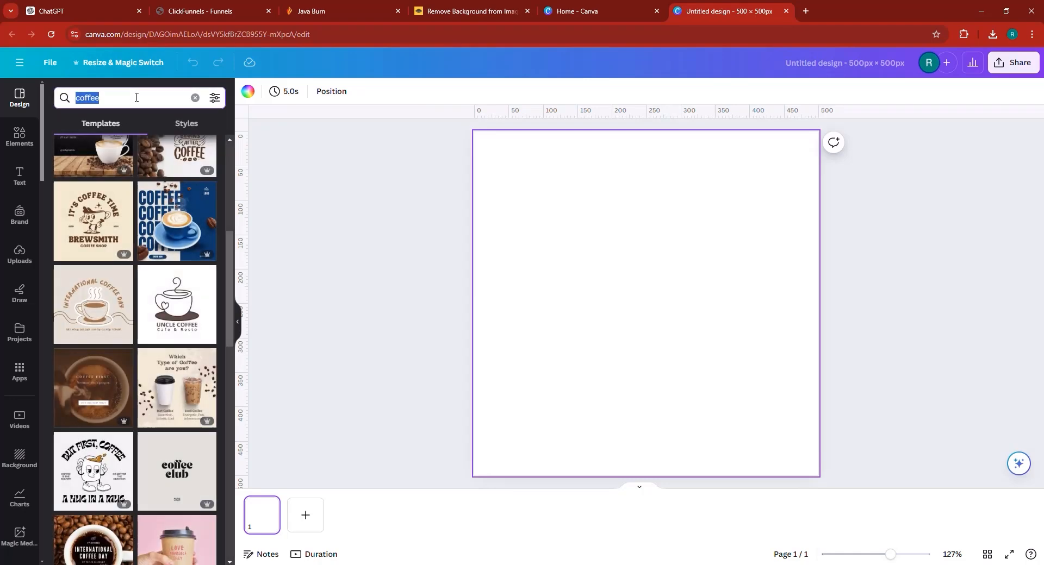
{"action": "left_click", "coordinate": [136, 97]}
{"action": "type", "text": "logo"}
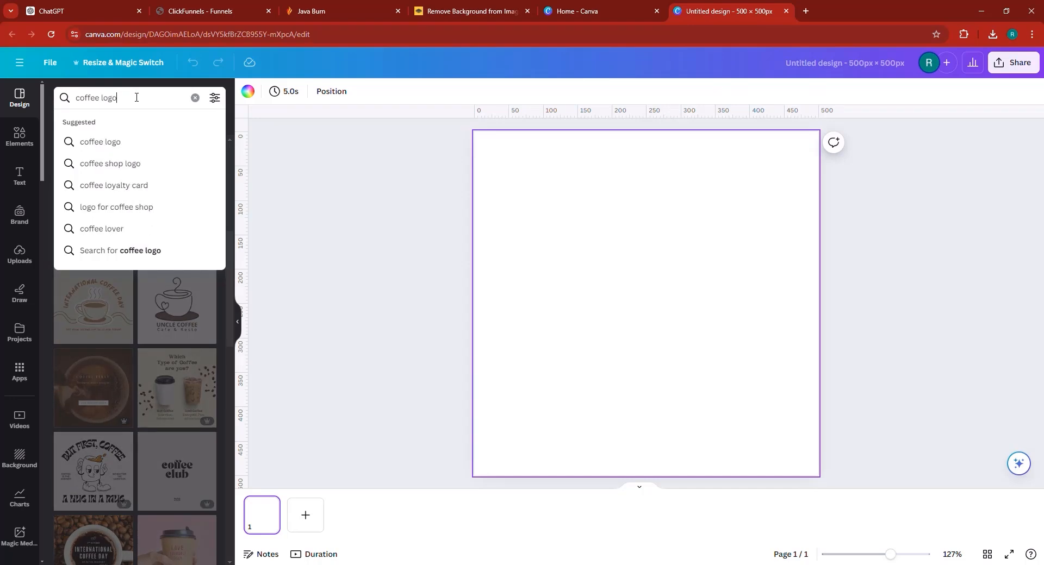
{"action": "key", "text": "Return"}
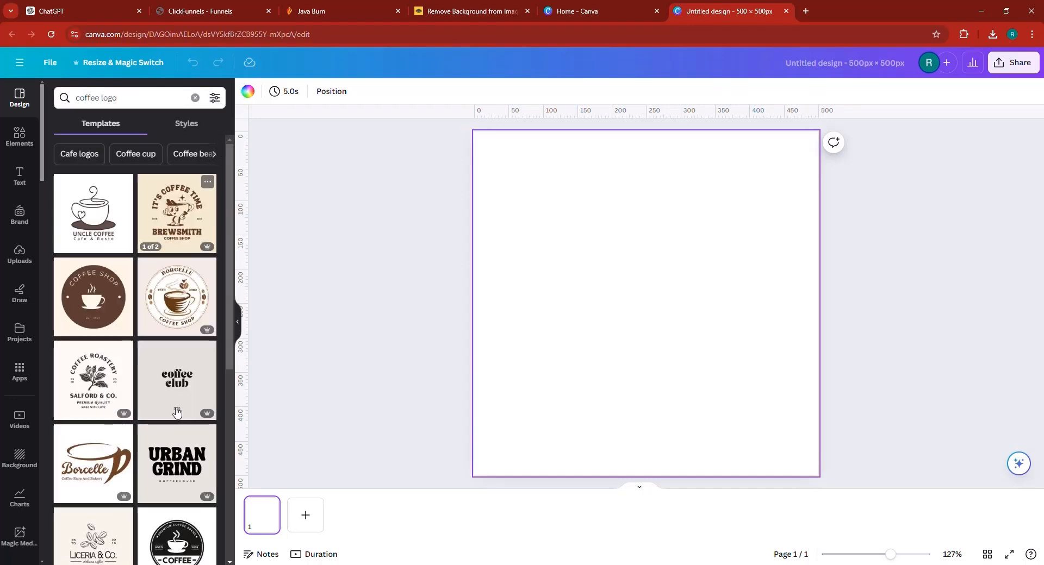
{"action": "scroll", "coordinate": [179, 415], "scroll_direction": "down", "scroll_amount": 5}
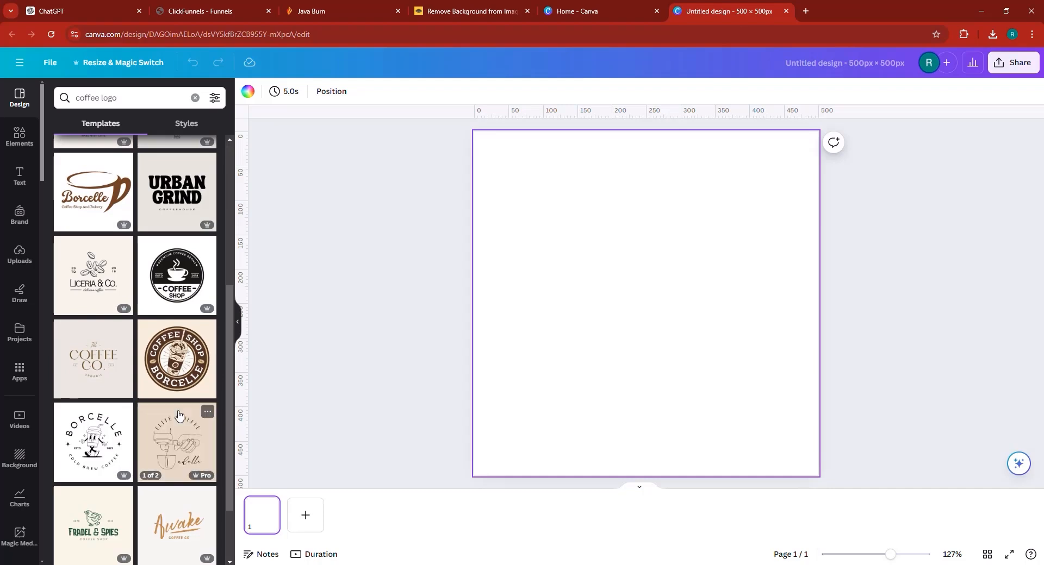
{"action": "scroll", "coordinate": [178, 415], "scroll_direction": "up", "scroll_amount": 5}
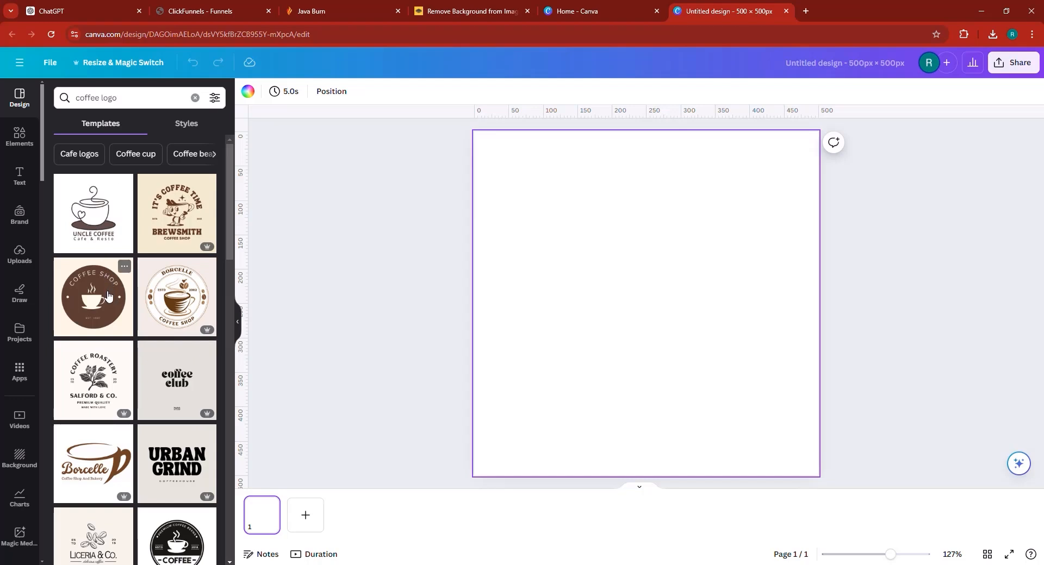
{"action": "scroll", "coordinate": [107, 295], "scroll_direction": "down", "scroll_amount": 4}
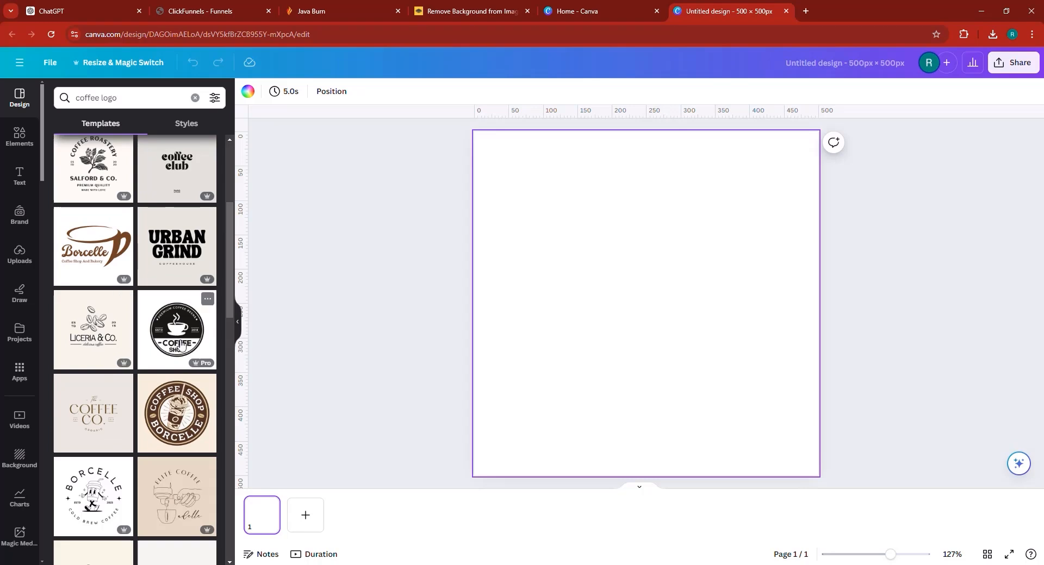
{"action": "scroll", "coordinate": [154, 408], "scroll_direction": "down", "scroll_amount": 4}
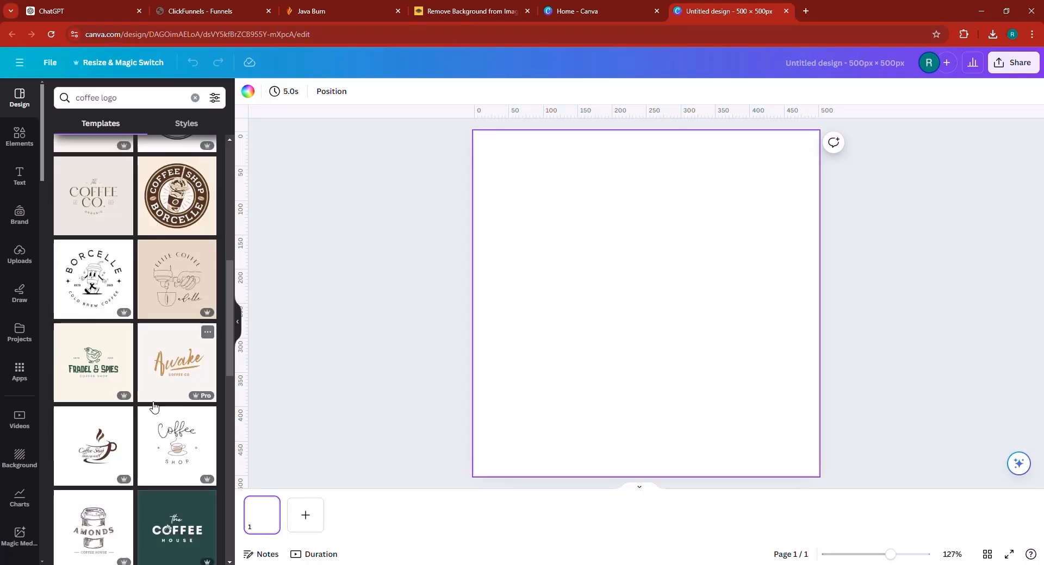
{"action": "scroll", "coordinate": [155, 408], "scroll_direction": "down", "scroll_amount": 6}
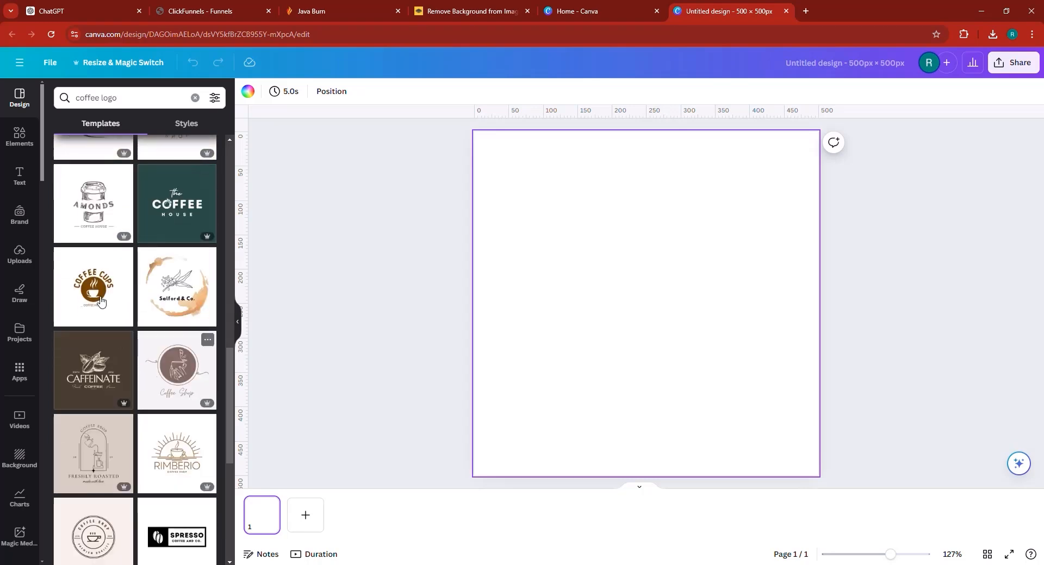
{"action": "left_click", "coordinate": [101, 302]}
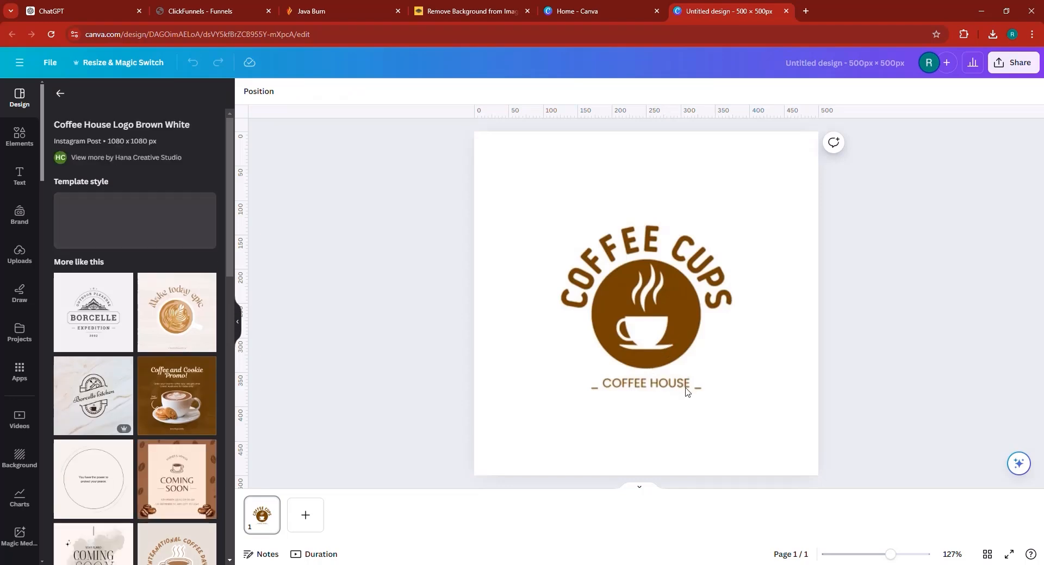
- Open the logo's arched text for editing, switch to ChatGPT and copy the word "Brew" from its brand name suggestion
{"action": "left_click", "coordinate": [705, 250]}
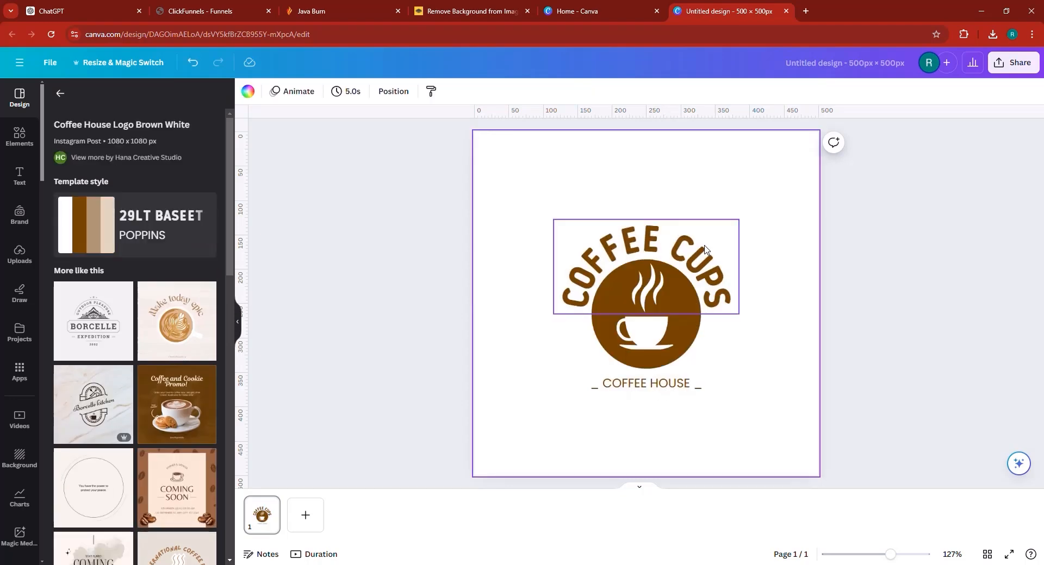
{"action": "left_click", "coordinate": [708, 266]}
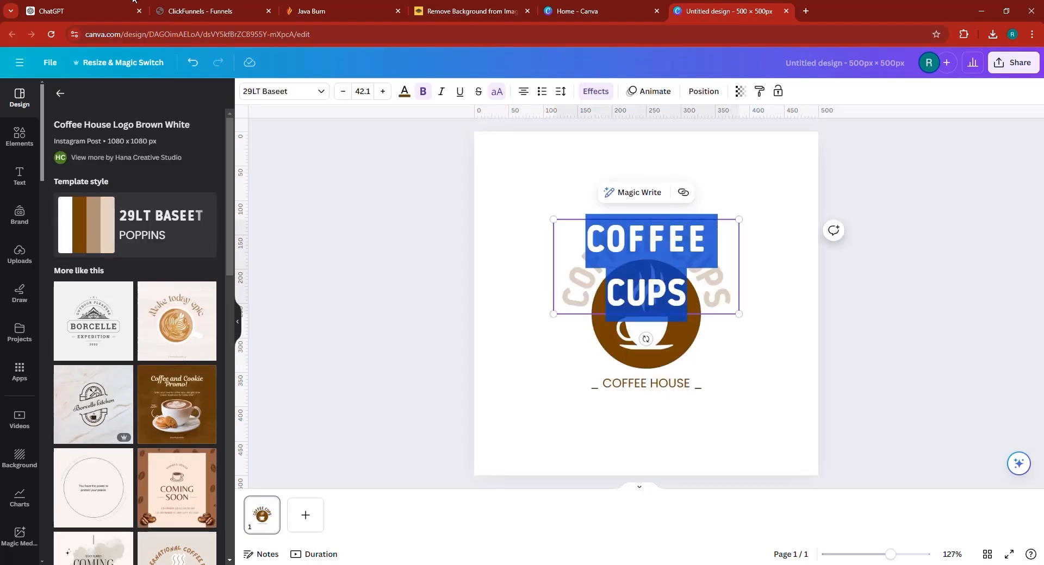
{"action": "left_click", "coordinate": [81, 11]}
{"action": "triple_click", "coordinate": [402, 396]}
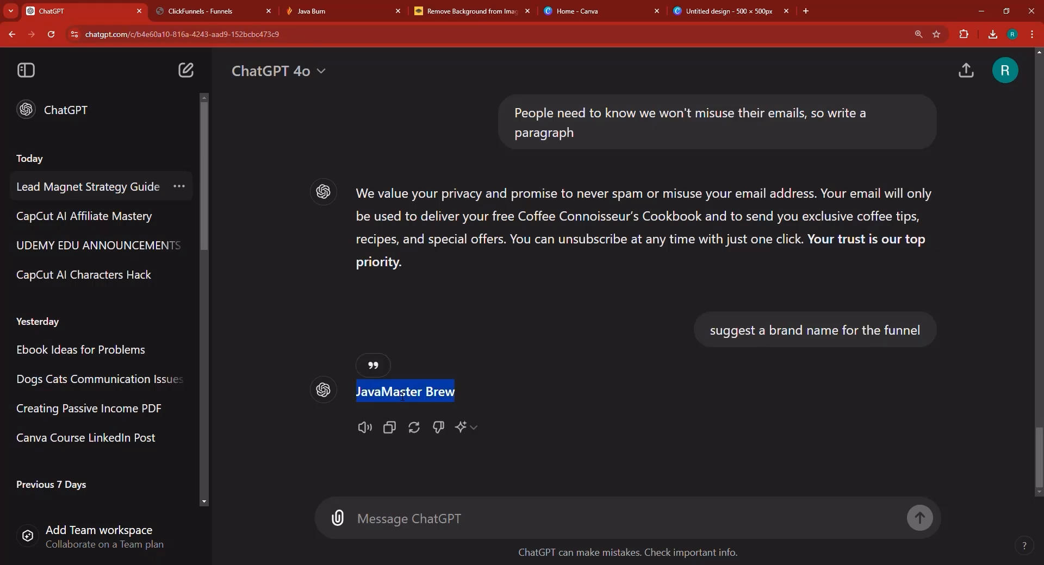
{"action": "right_click", "coordinate": [408, 393]}
{"action": "left_click", "coordinate": [441, 405]}
{"action": "left_click", "coordinate": [439, 388]}
{"action": "double_click", "coordinate": [439, 389]}
{"action": "right_click", "coordinate": [440, 389]}
{"action": "left_click", "coordinate": [457, 404]}
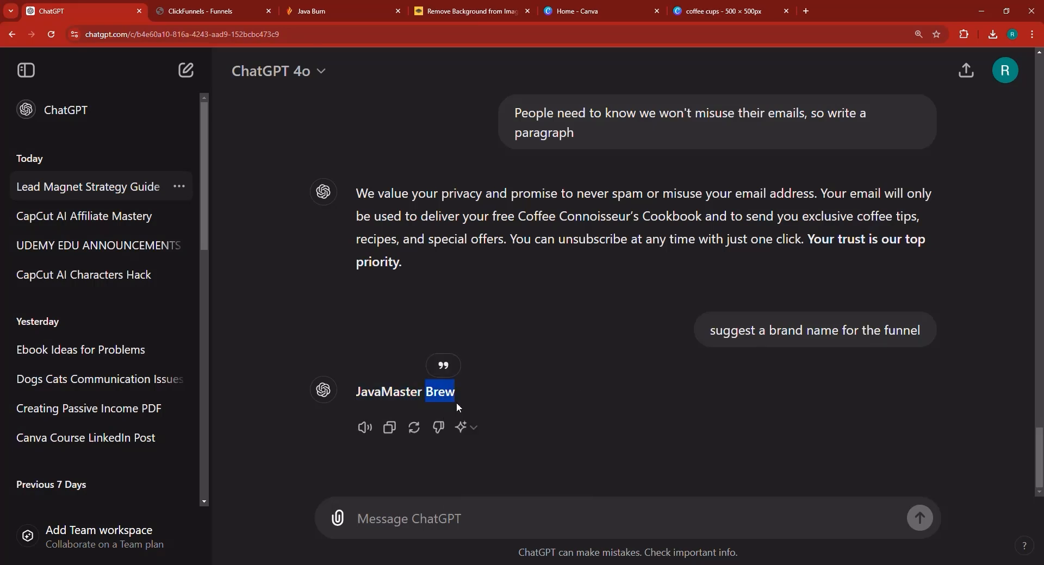
{"action": "left_click", "coordinate": [459, 405]}
- Switch back to the Canva design and replace the logo's arched text with "BREW MASTERS"
{"action": "left_click", "coordinate": [733, 5]}
{"action": "double_click", "coordinate": [635, 251]}
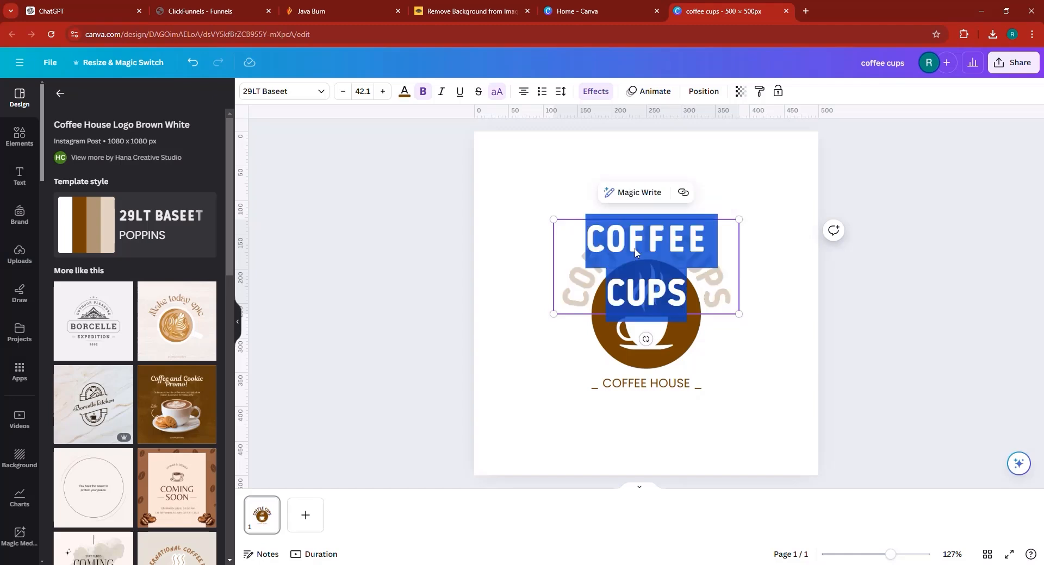
{"action": "key", "text": "ctrl+v"}
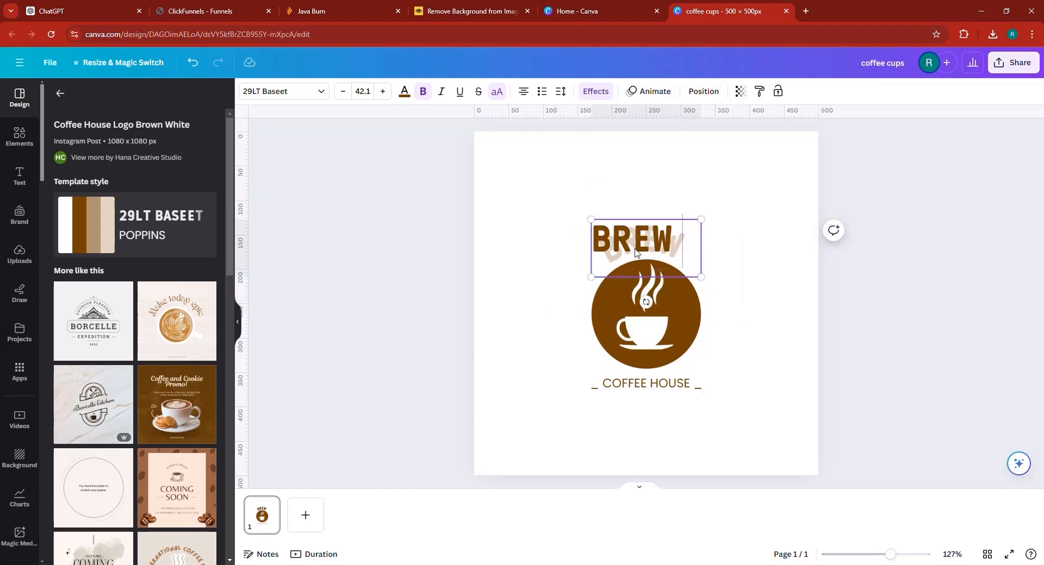
{"action": "type", "text": "MASTERS"}
{"action": "key", "text": "Escape"}
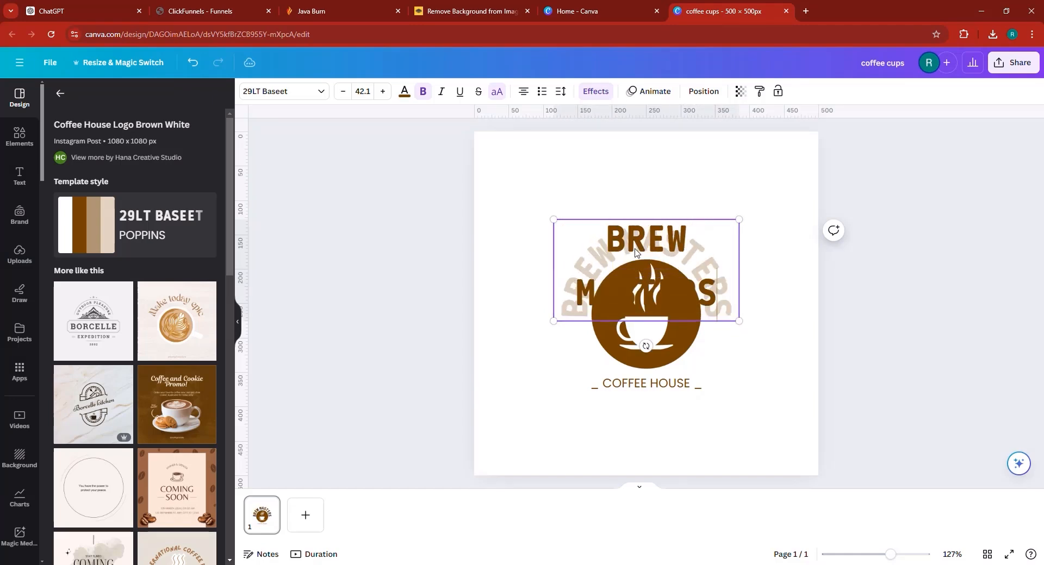
{"action": "key", "text": "Escape"}
{"action": "left_click", "coordinate": [684, 256]}
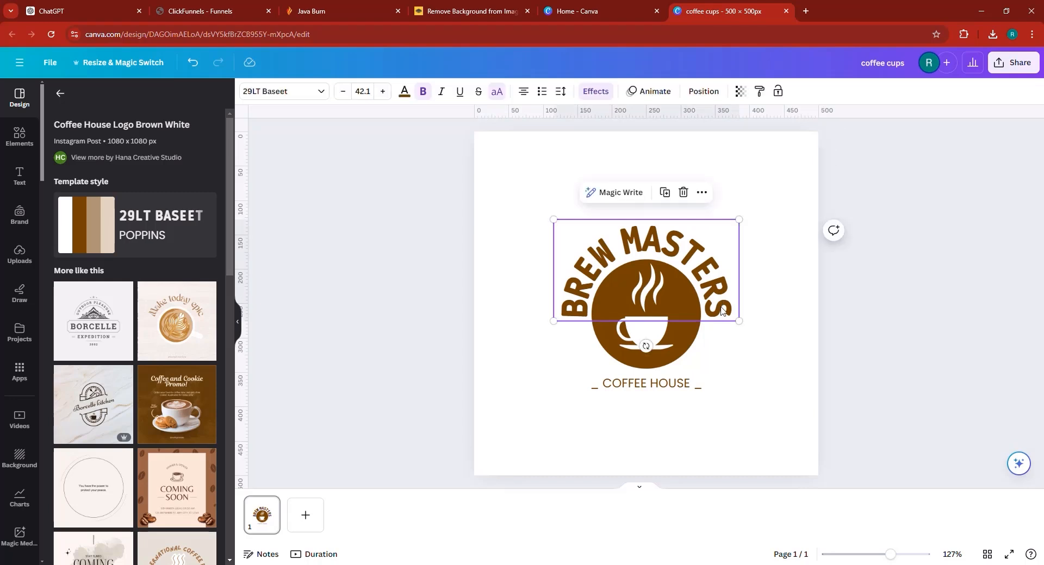
- Delete the "COFFEE HOUSE" tagline beneath the cup emblem
{"action": "left_click", "coordinate": [650, 396]}
{"action": "left_click", "coordinate": [647, 388]}
{"action": "key", "text": "Delete"}
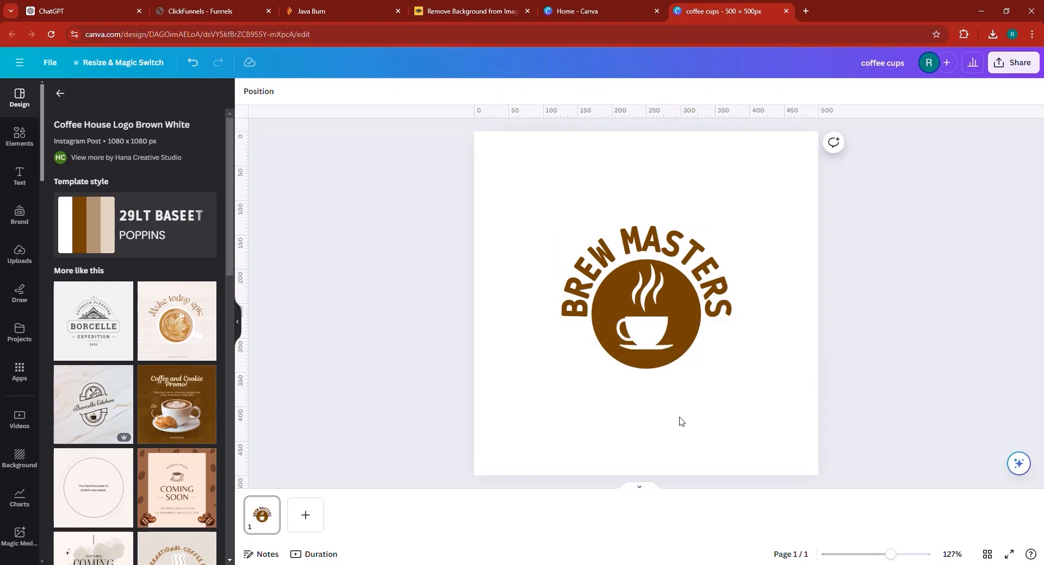
- Enlarge the arched text and cup emblem together to a text size of about 69.8, and reposition them to fill most of the page
{"action": "left_click_drag", "start_coordinate": [477, 147], "coordinate": [735, 375]}
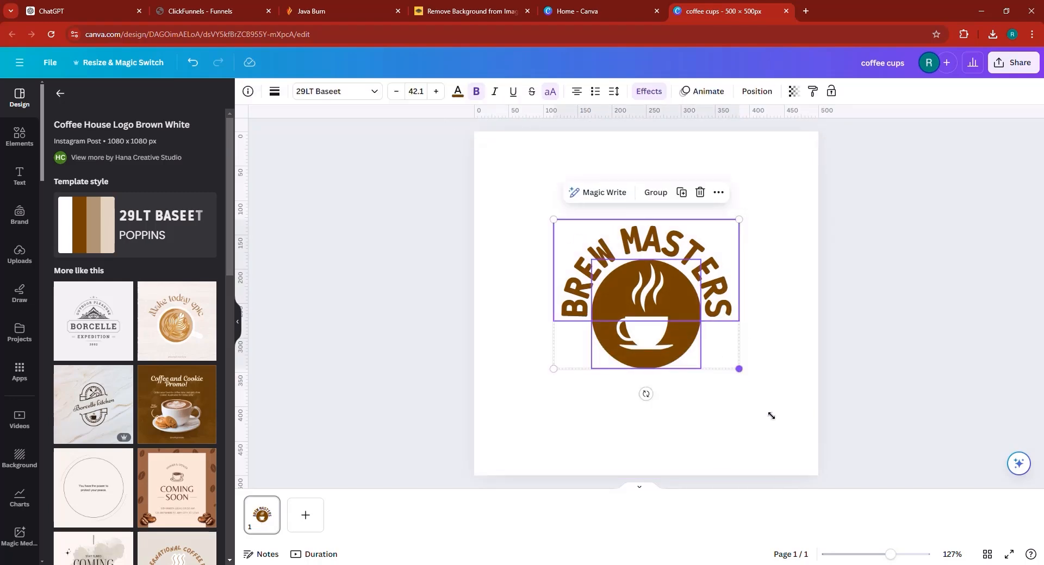
{"action": "left_click_drag", "start_coordinate": [771, 415], "coordinate": [799, 465]}
{"action": "left_click_drag", "start_coordinate": [688, 381], "coordinate": [637, 334]}
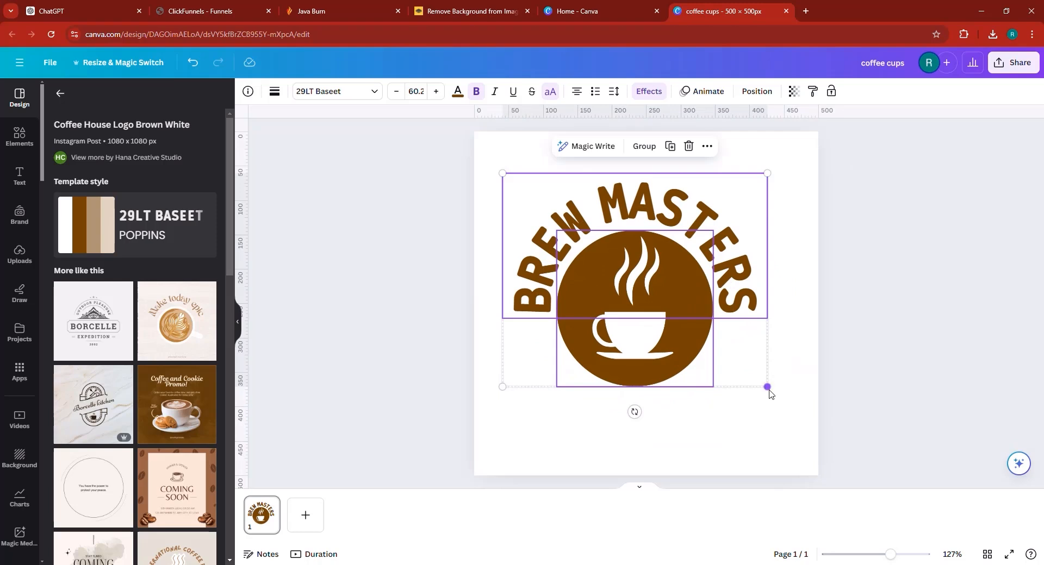
{"action": "left_click_drag", "start_coordinate": [769, 391], "coordinate": [804, 434]}
{"action": "left_click", "coordinate": [791, 435]}
{"action": "mouse_move", "coordinate": [671, 362]}
{"action": "left_mouse_down"}
{"action": "mouse_move", "coordinate": [655, 366]}
{"action": "mouse_move", "coordinate": [672, 368]}
{"action": "left_mouse_up"}
- Select the arched "BREW MASTERS" text with the cup emblem, recolor the text light orange #FFD194, and copy the color code
{"action": "left_click_drag", "start_coordinate": [810, 461], "coordinate": [503, 156]}
{"action": "left_click", "coordinate": [457, 93]}
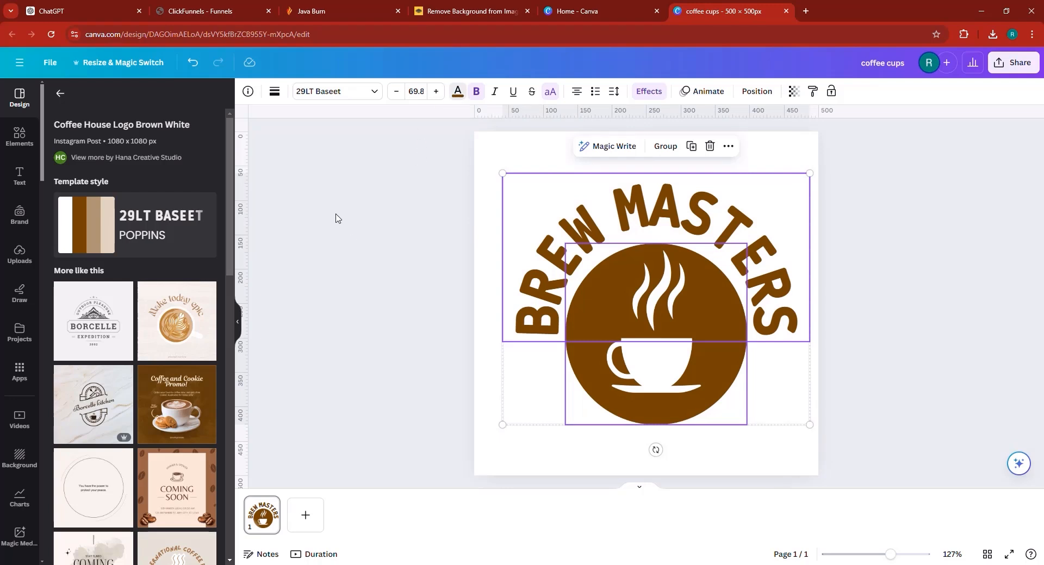
{"action": "left_click", "coordinate": [60, 165]}
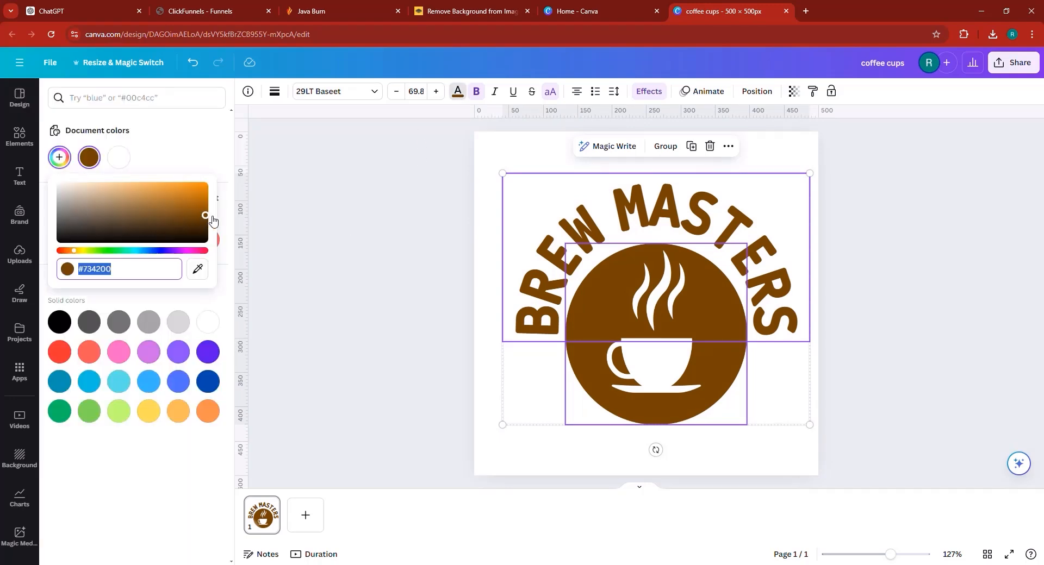
{"action": "left_click_drag", "start_coordinate": [207, 212], "coordinate": [120, 183]}
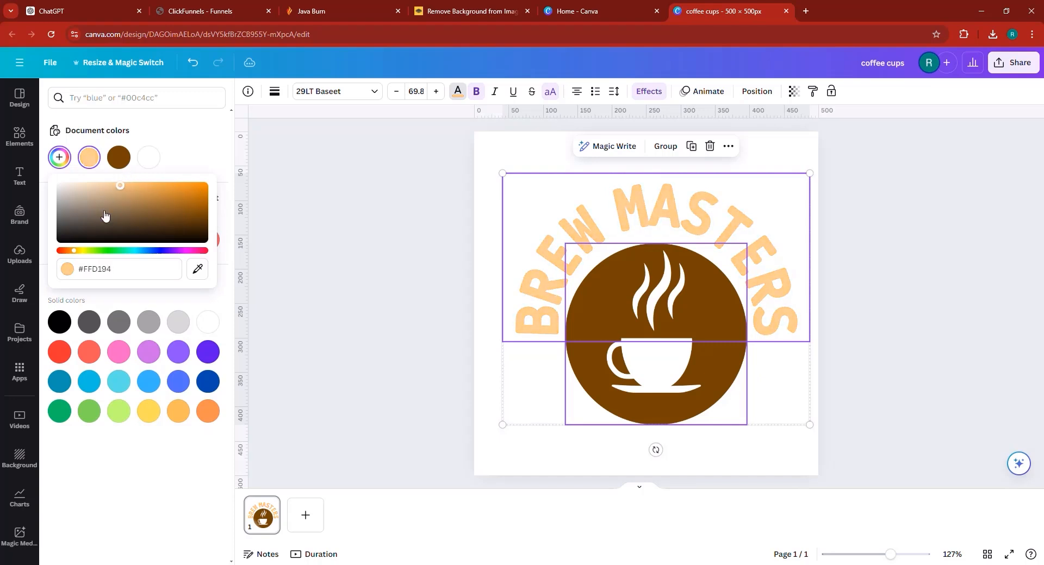
{"action": "left_click", "coordinate": [100, 270]}
{"action": "right_click", "coordinate": [99, 269]}
{"action": "left_click", "coordinate": [122, 323]}
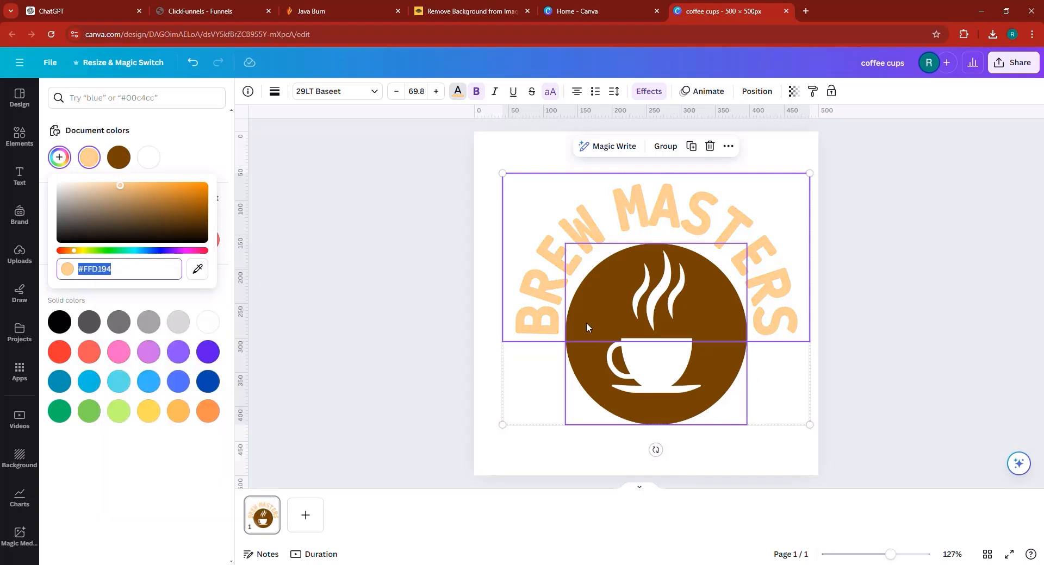
- Recolor the brown cup emblem with the copied color code #FFD194 to match the arched text
{"action": "left_click", "coordinate": [586, 326]}
{"action": "left_click", "coordinate": [531, 396]}
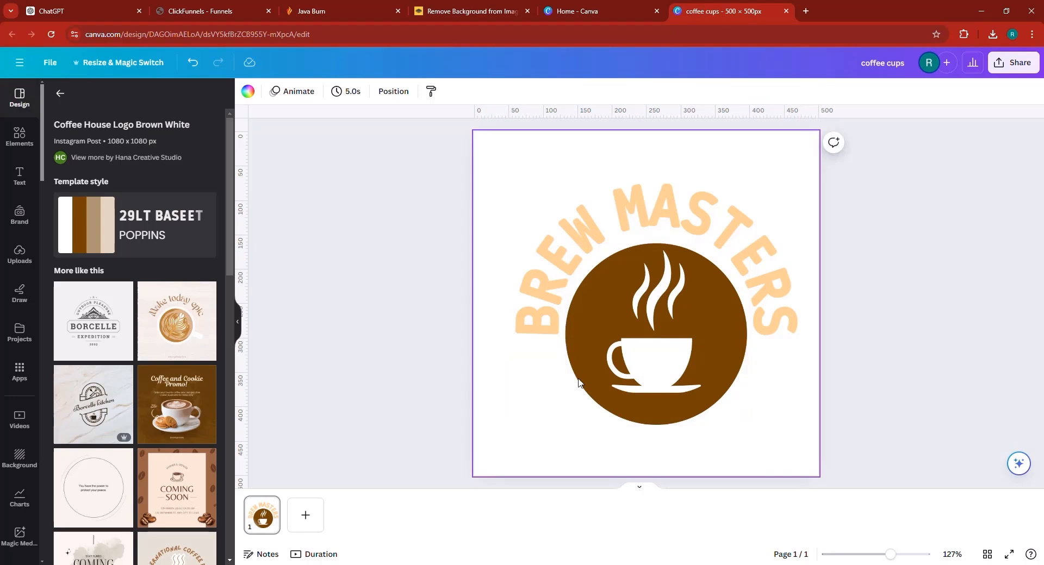
{"action": "left_click", "coordinate": [587, 351]}
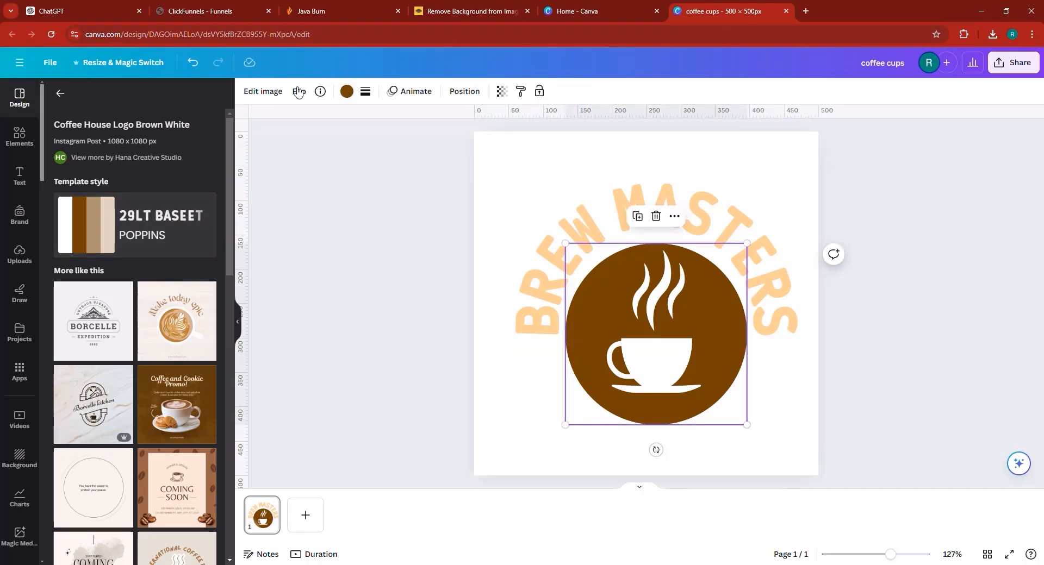
{"action": "left_click", "coordinate": [346, 91]}
{"action": "left_click", "coordinate": [60, 157]}
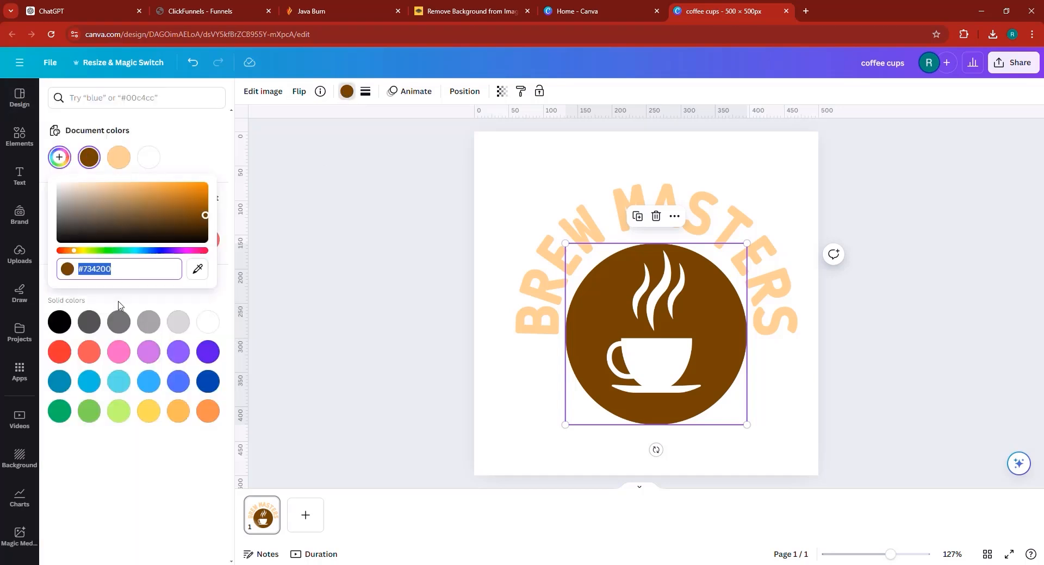
{"action": "right_click", "coordinate": [108, 273]}
{"action": "left_click", "coordinate": [147, 341]}
{"action": "left_click", "coordinate": [413, 342]}
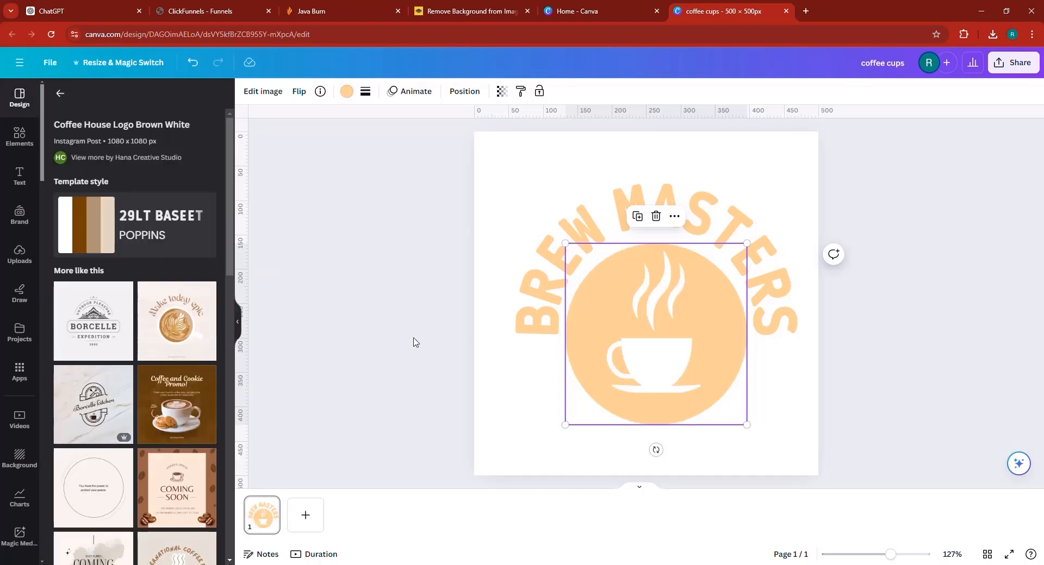
{"action": "left_click", "coordinate": [414, 342]}
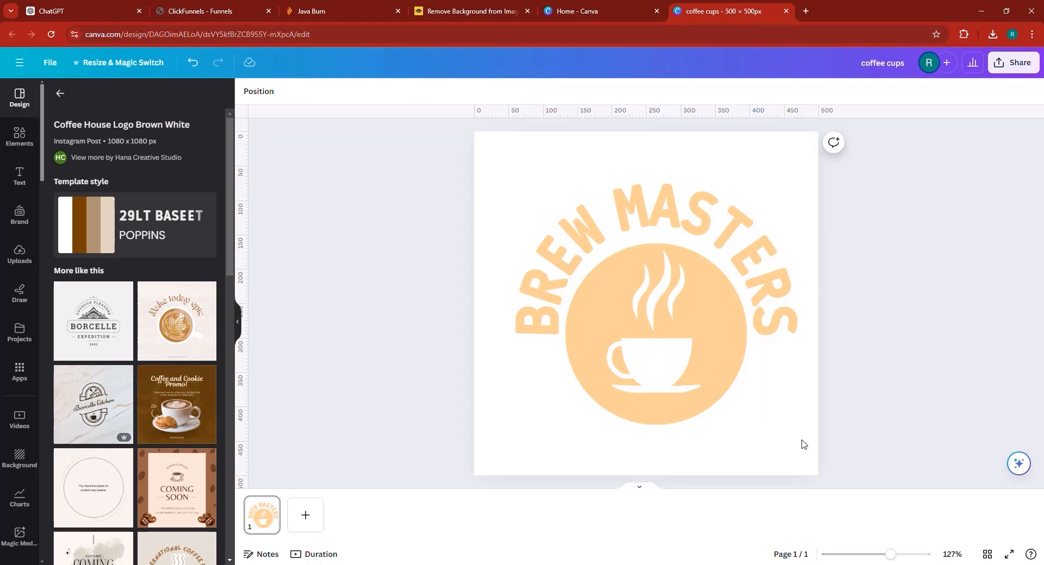
- Center the arched text and cup emblem together on the page, and rename the design as "brew masters logo"
{"action": "left_click_drag", "start_coordinate": [802, 441], "coordinate": [573, 214]}
{"action": "left_click_drag", "start_coordinate": [648, 324], "coordinate": [645, 334]}
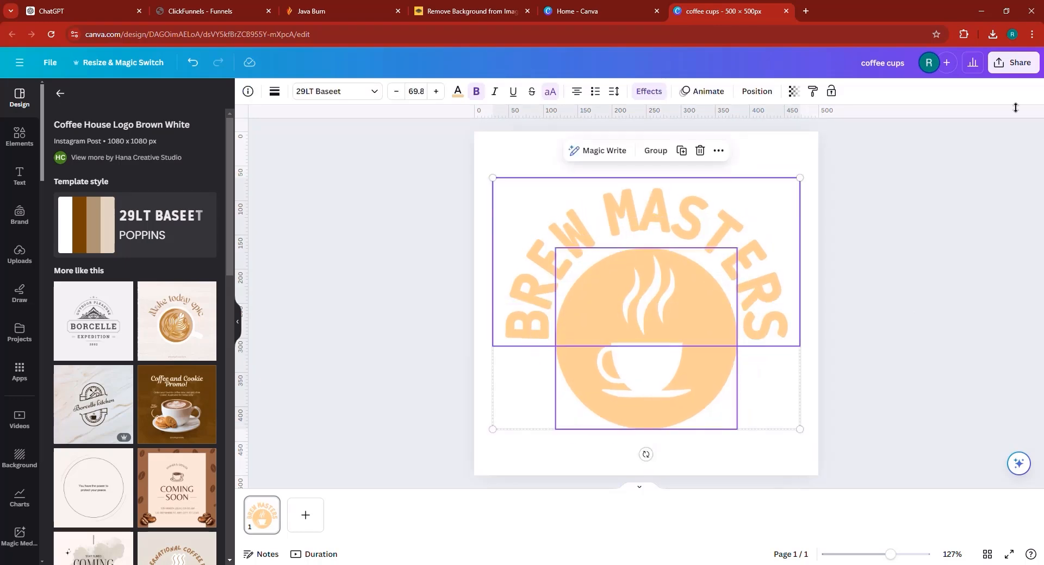
{"action": "left_click", "coordinate": [900, 64]}
{"action": "type", "text": "birew"}
{"action": "type", "text": " masters log"}
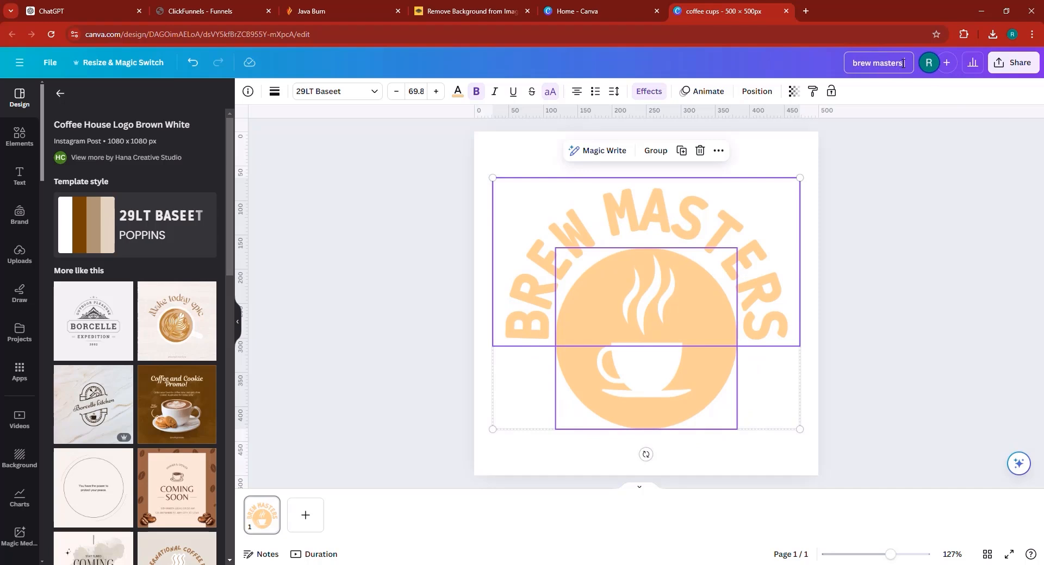
{"action": "type", "text": "o"}
{"action": "key", "text": "Return"}
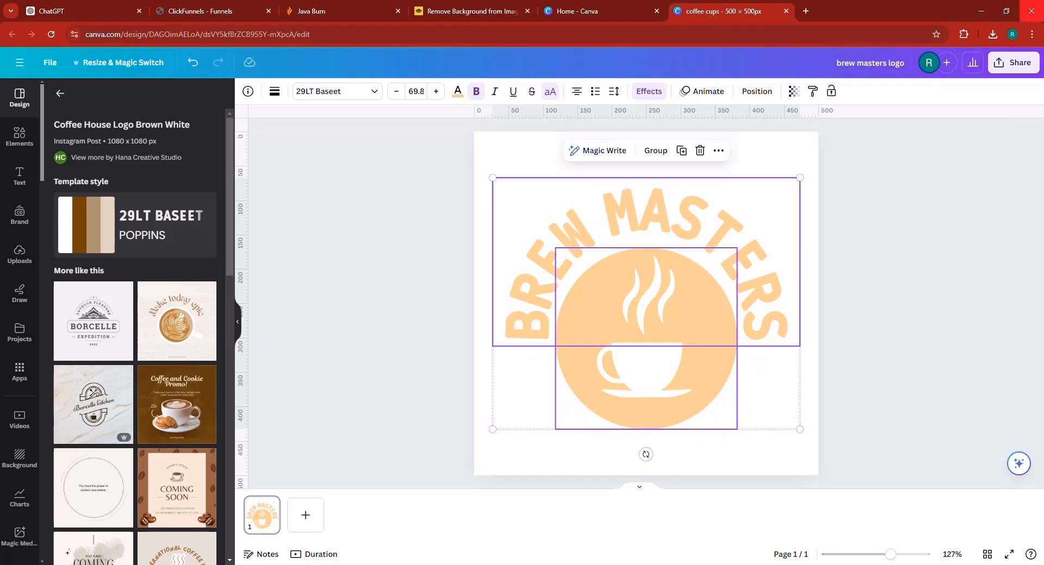
- Download the logo design as a PNG at 500 × 500 px
{"action": "left_click", "coordinate": [1013, 63]}
{"action": "left_click", "coordinate": [881, 349]}
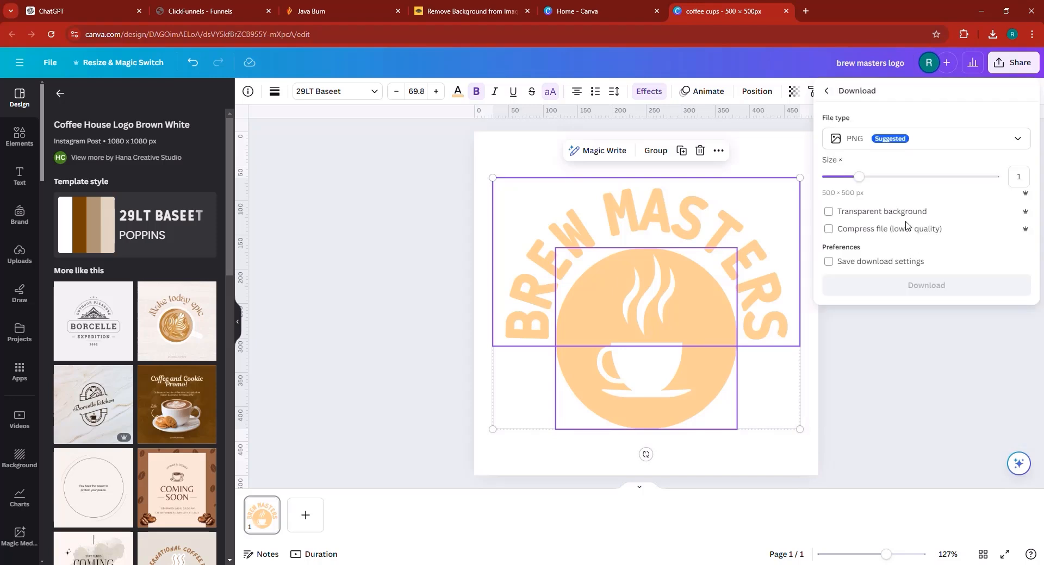
{"action": "left_click", "coordinate": [903, 286]}
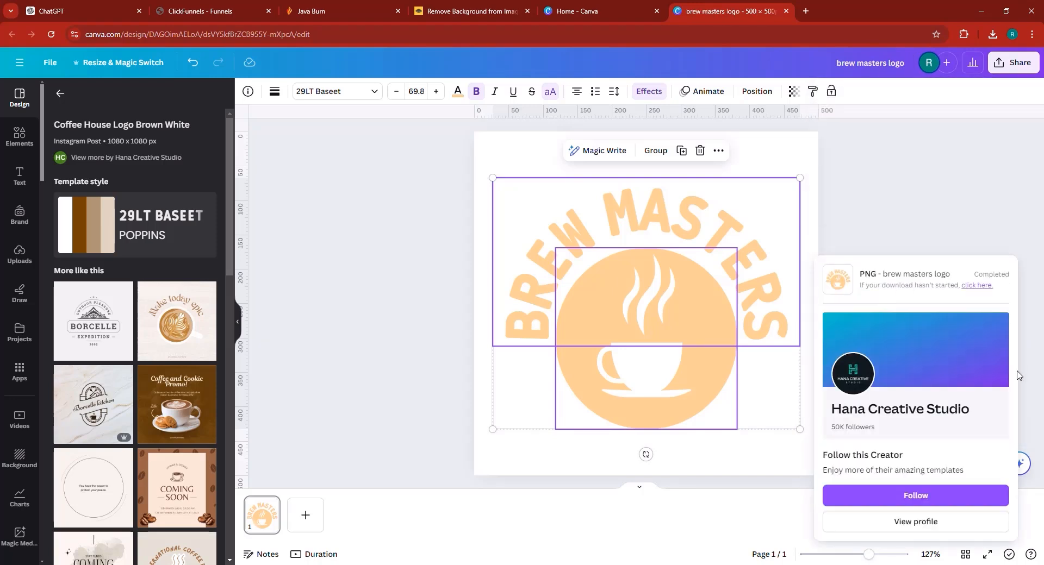
- Switch to the ClickFunnels opt-in page and replace the footer's logoipsum image with the uploaded "brew masters logo" file
{"action": "left_click", "coordinate": [239, 10]}
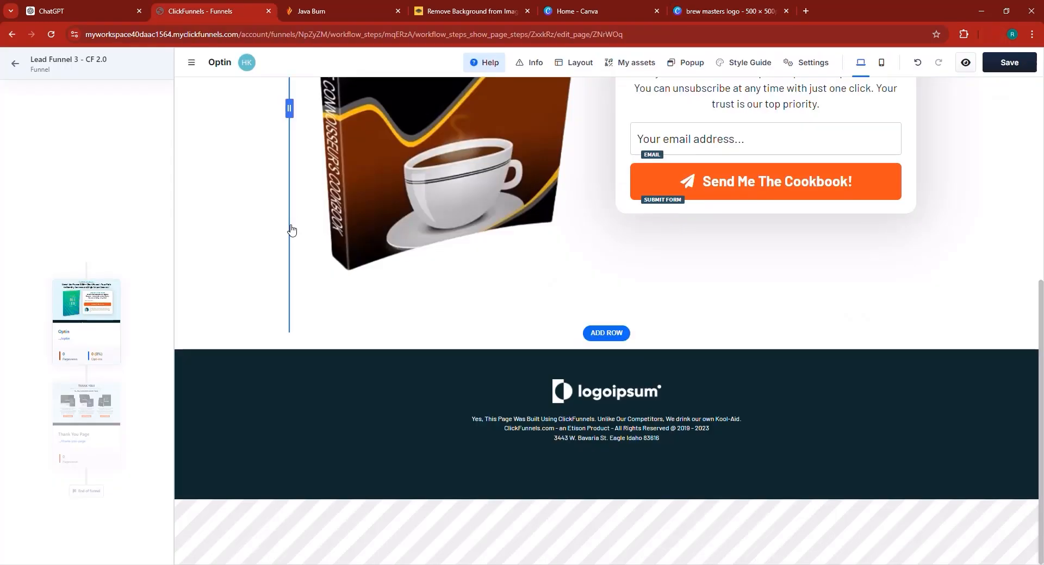
{"action": "left_click", "coordinate": [604, 395]}
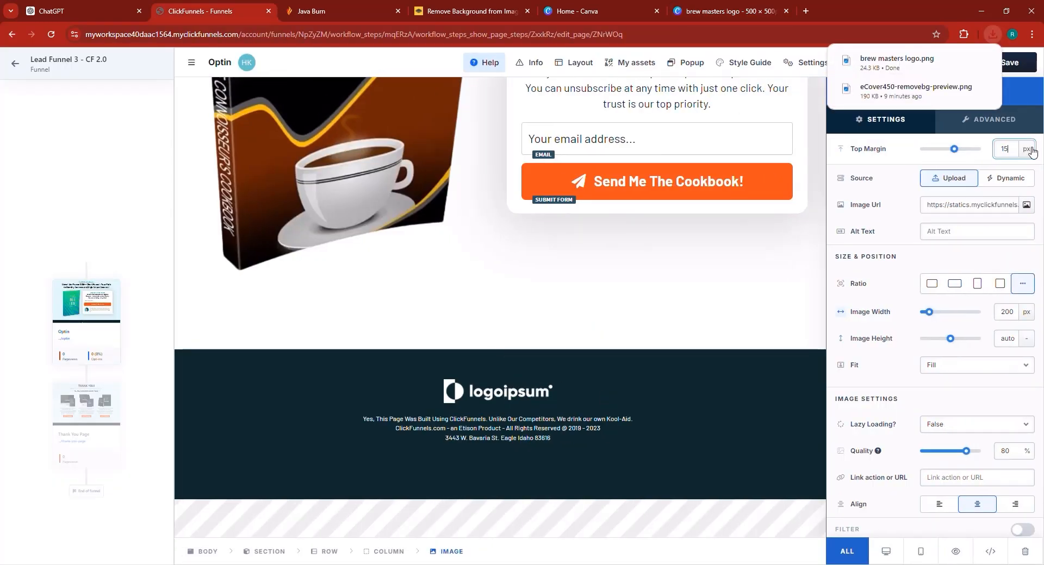
{"action": "left_click", "coordinate": [1025, 206]}
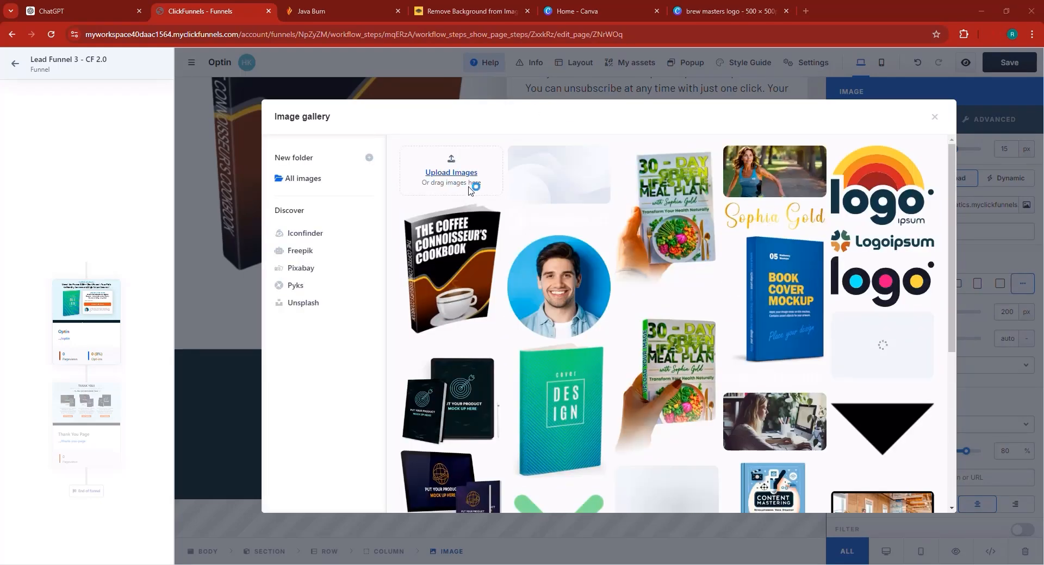
{"action": "left_click", "coordinate": [468, 187]}
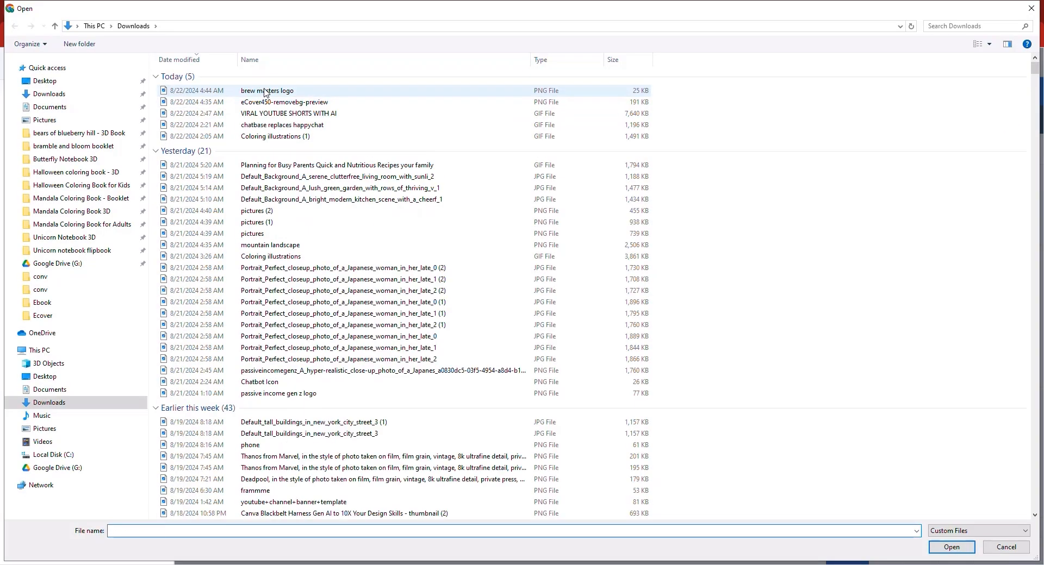
{"action": "double_click", "coordinate": [266, 93]}
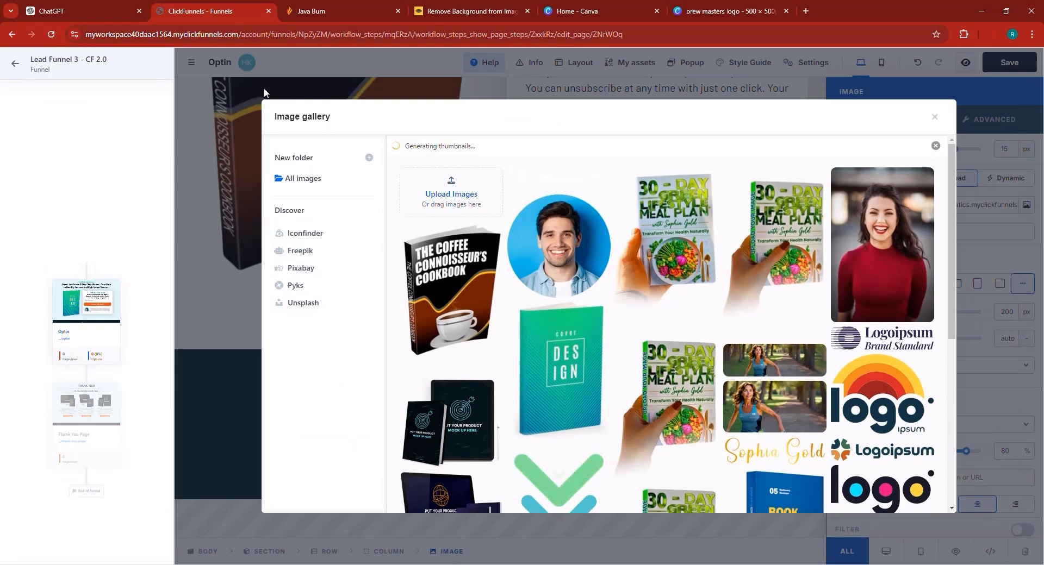
{"action": "left_click", "coordinate": [531, 455]}
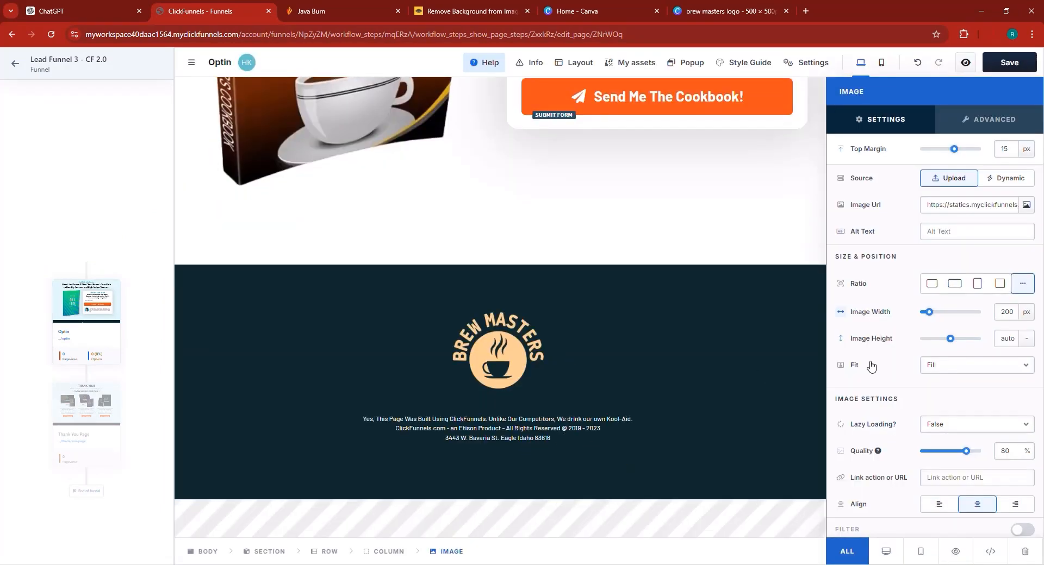
- Set the footer logo's image width and image height to 224 px each
{"action": "left_click_drag", "start_coordinate": [951, 340], "coordinate": [932, 319]}
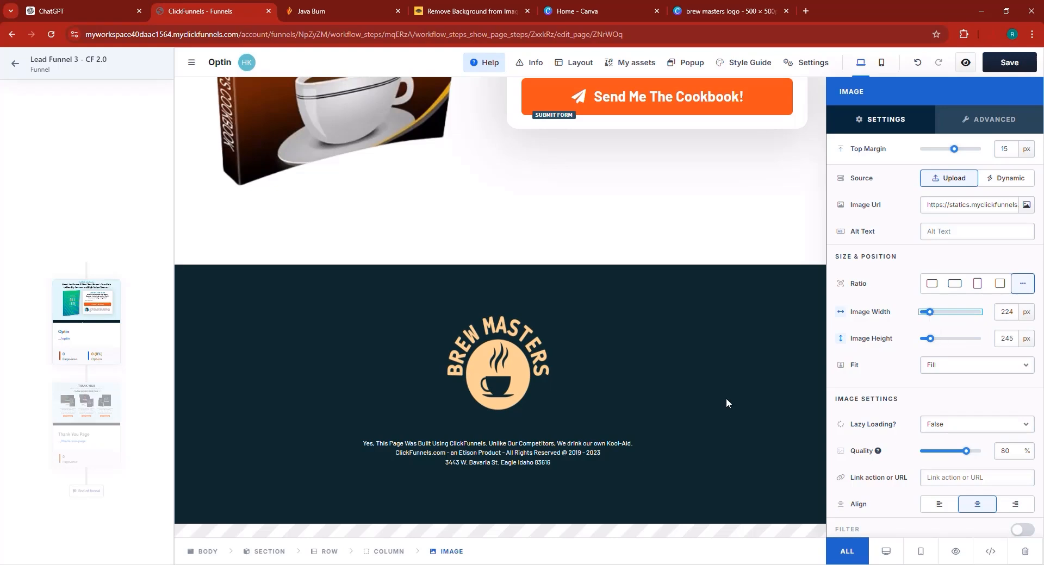
{"action": "left_click", "coordinate": [701, 428]}
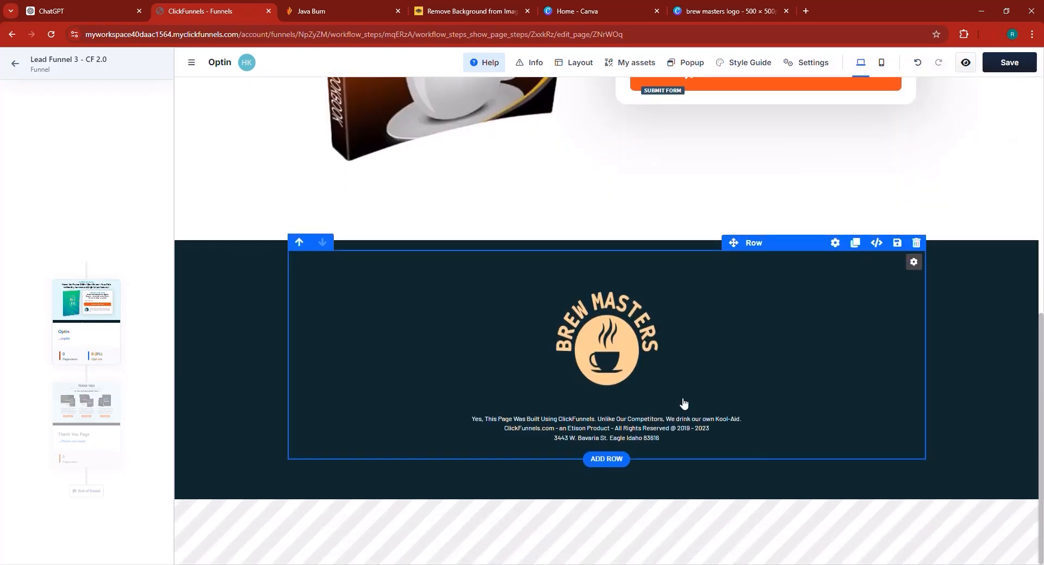
{"action": "left_click", "coordinate": [604, 360]}
{"action": "left_click", "coordinate": [930, 338]}
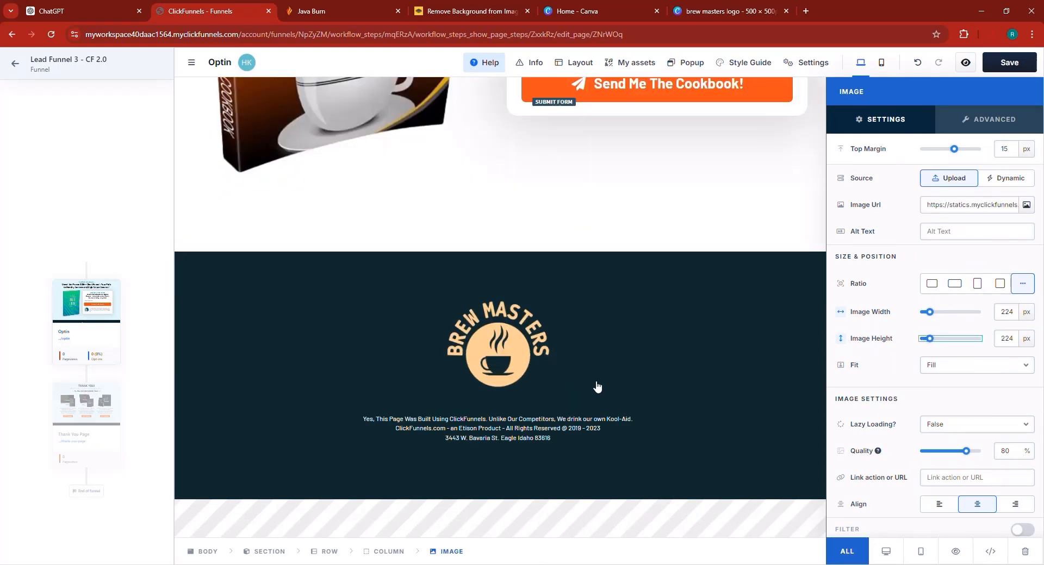
{"action": "left_click", "coordinate": [435, 431]}
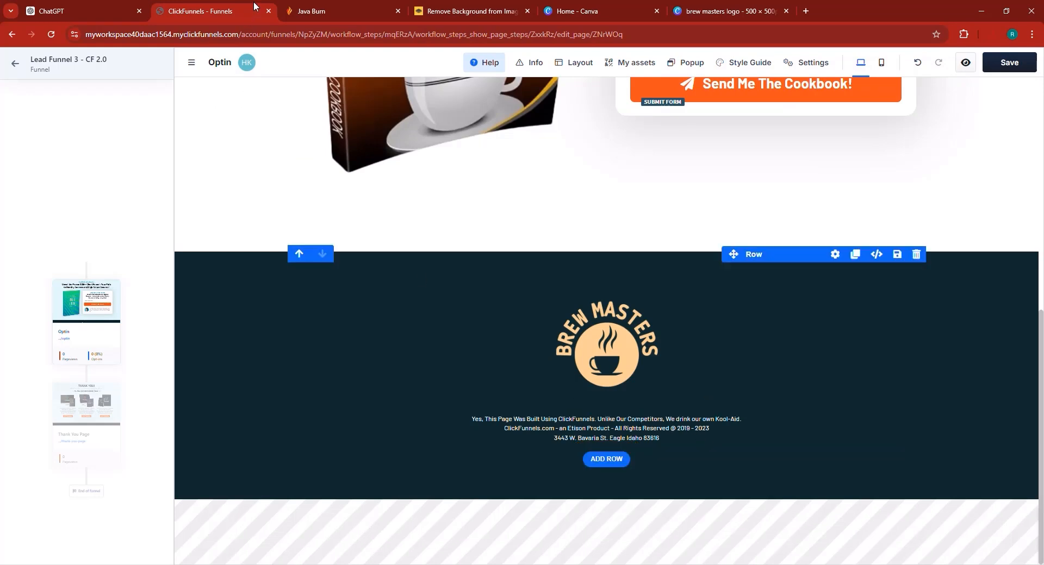
- Switch to ChatGPT and send the prompt "provide me with legal text to put in the footer of the funnel"
{"action": "left_click", "coordinate": [92, 10]}
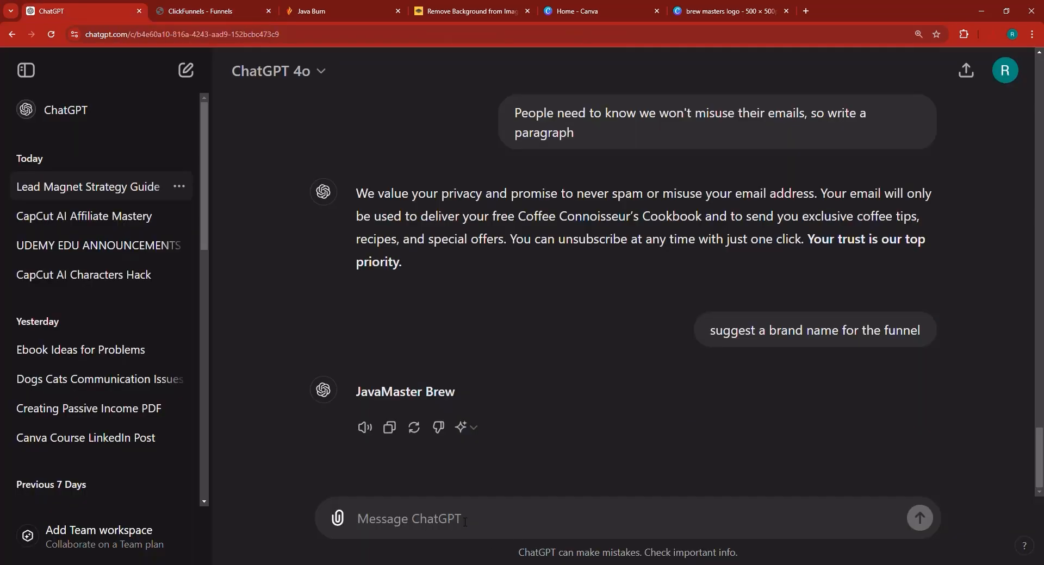
{"action": "type", "text": "provide"}
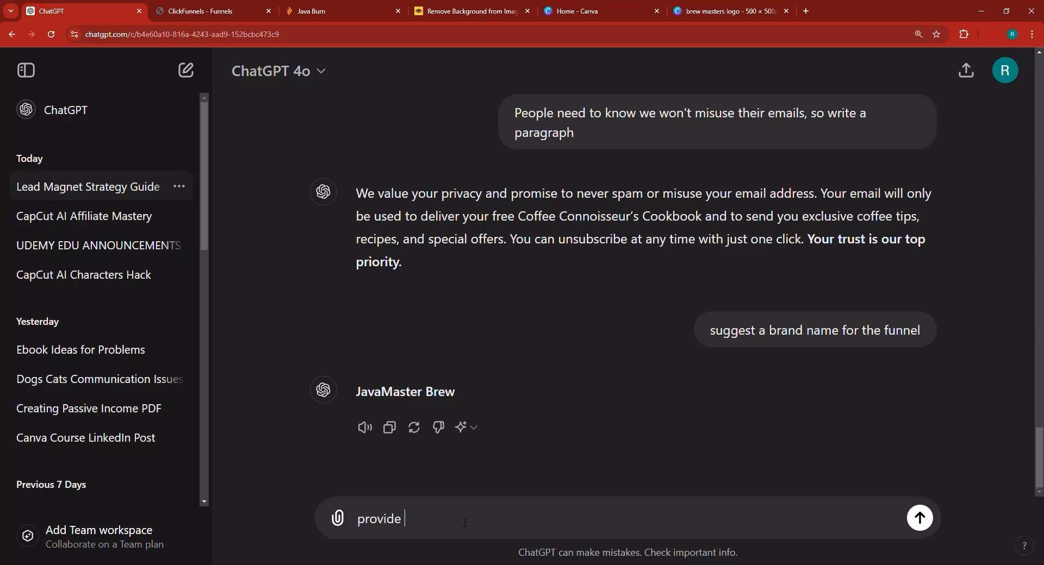
{"action": "type", "text": " me with legal text to put o"}
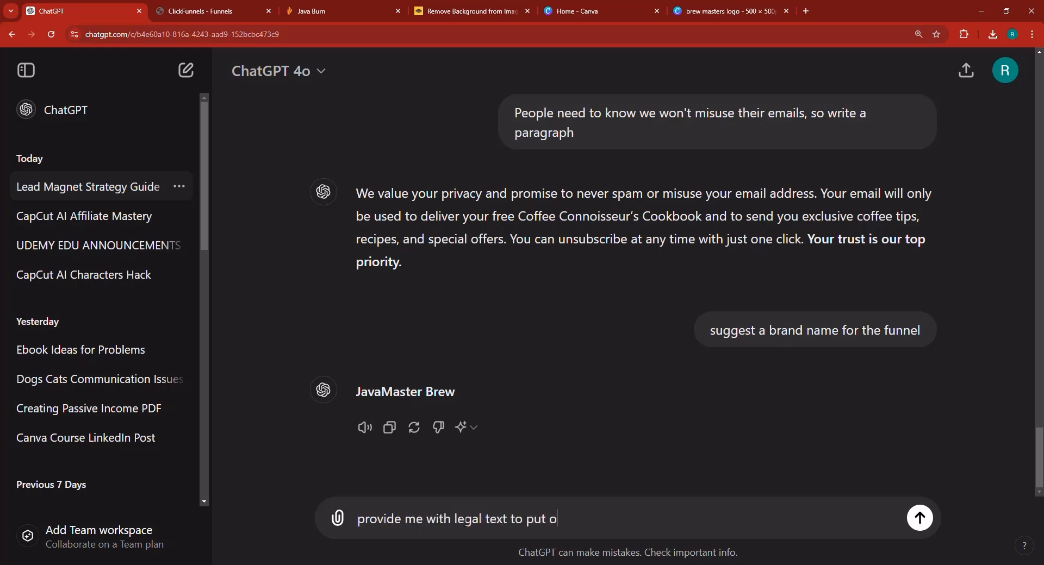
{"action": "type", "text": "he footer of the funnel"}
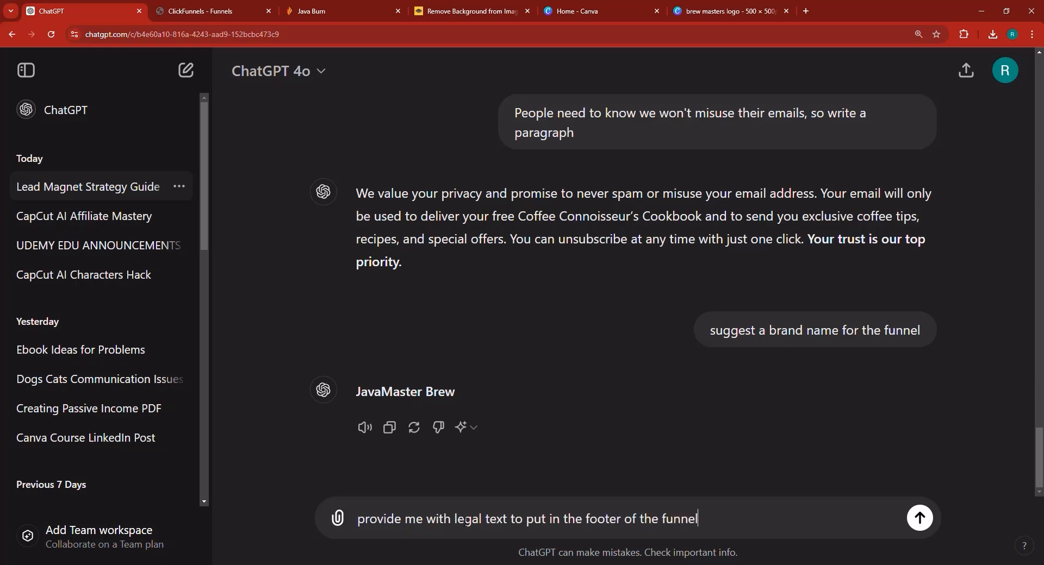
{"action": "key", "text": "Return"}
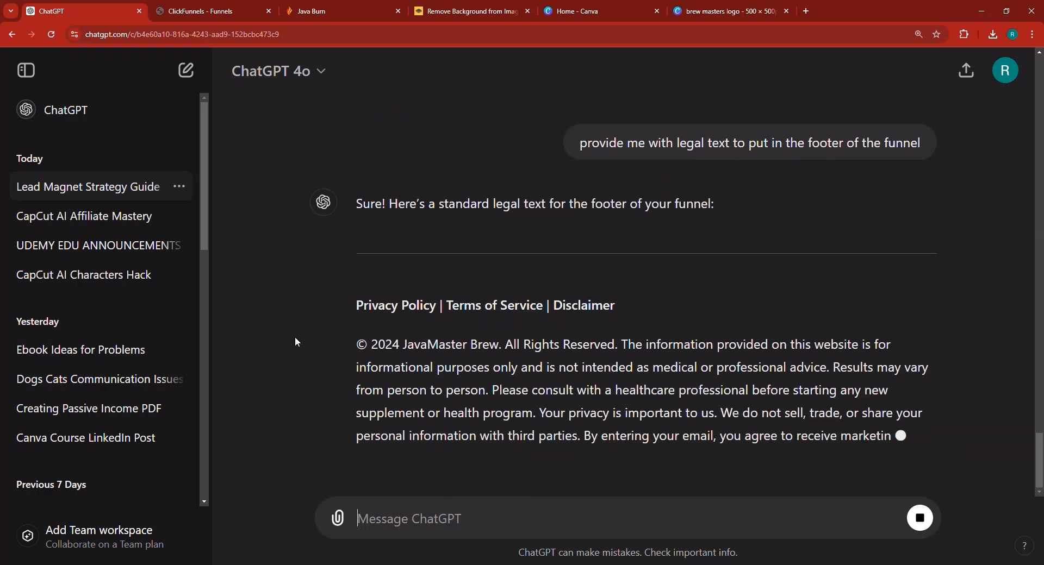
- Copy the full legal paragraph beginning "© 2024 JavaMaster Brew" from ChatGPT's answer
{"action": "scroll", "coordinate": [402, 351], "scroll_direction": "up", "scroll_amount": 1}
{"action": "left_click_drag", "start_coordinate": [365, 360], "coordinate": [516, 251]}
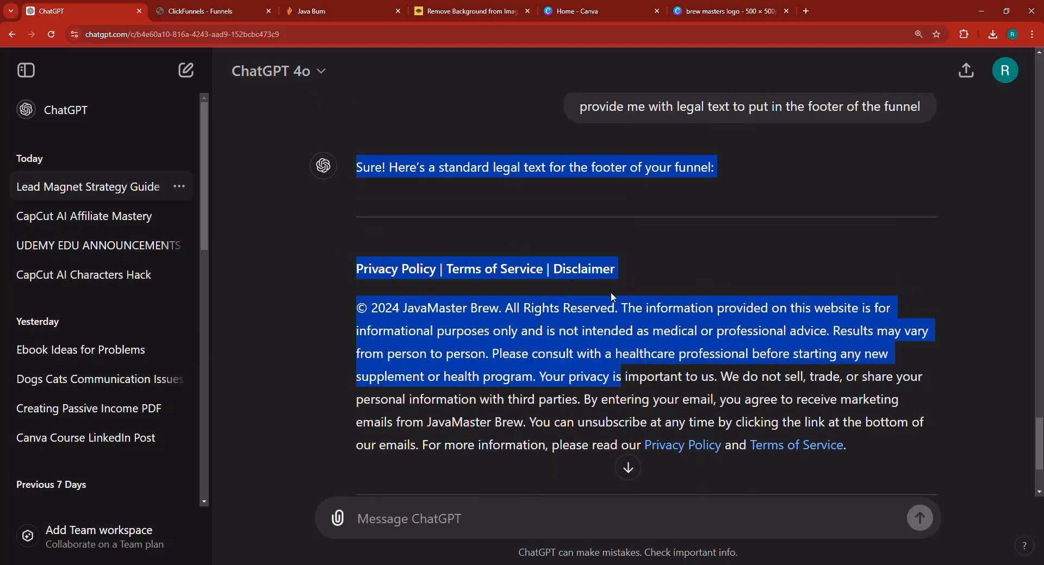
{"action": "left_click", "coordinate": [563, 354]}
{"action": "scroll", "coordinate": [547, 357], "scroll_direction": "down", "scroll_amount": 2}
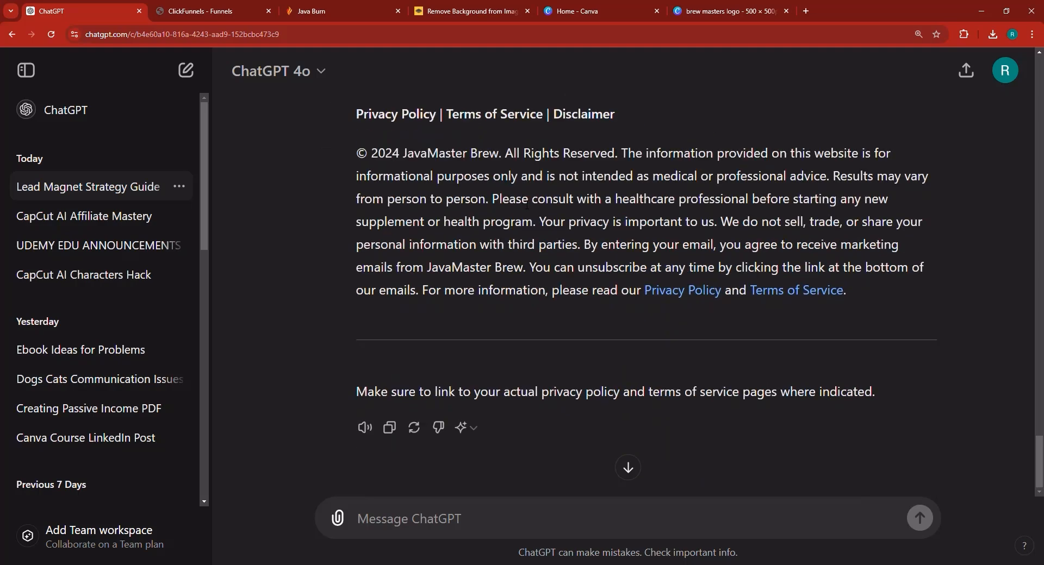
{"action": "triple_click", "coordinate": [511, 199]}
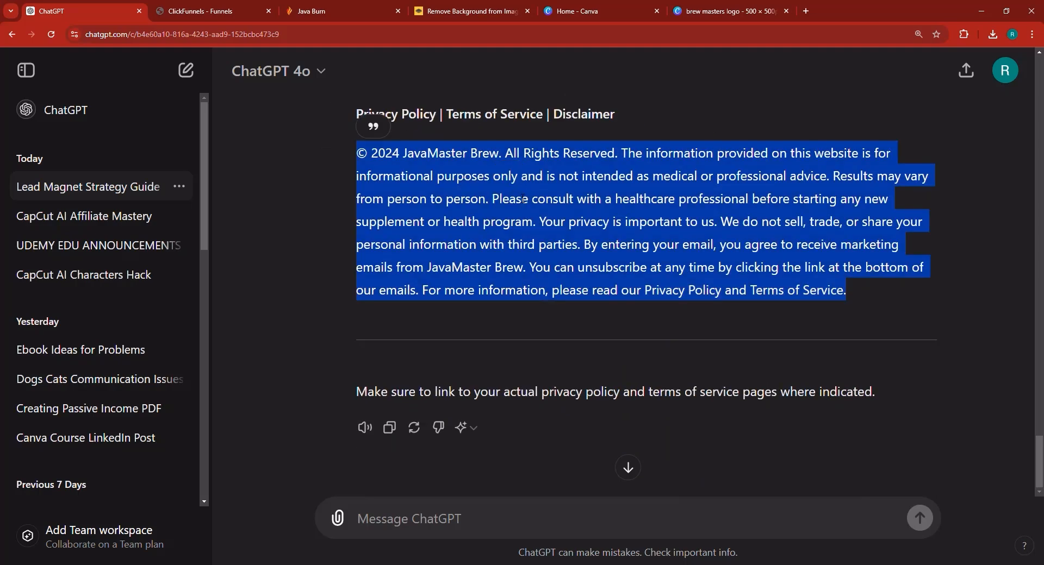
{"action": "right_click", "coordinate": [520, 194]}
{"action": "left_click", "coordinate": [538, 201]}
- Switch to the ClickFunnels opt-in page and replace the footer's three text lines below the logo with the copied legal paragraph
{"action": "left_click", "coordinate": [218, 10]}
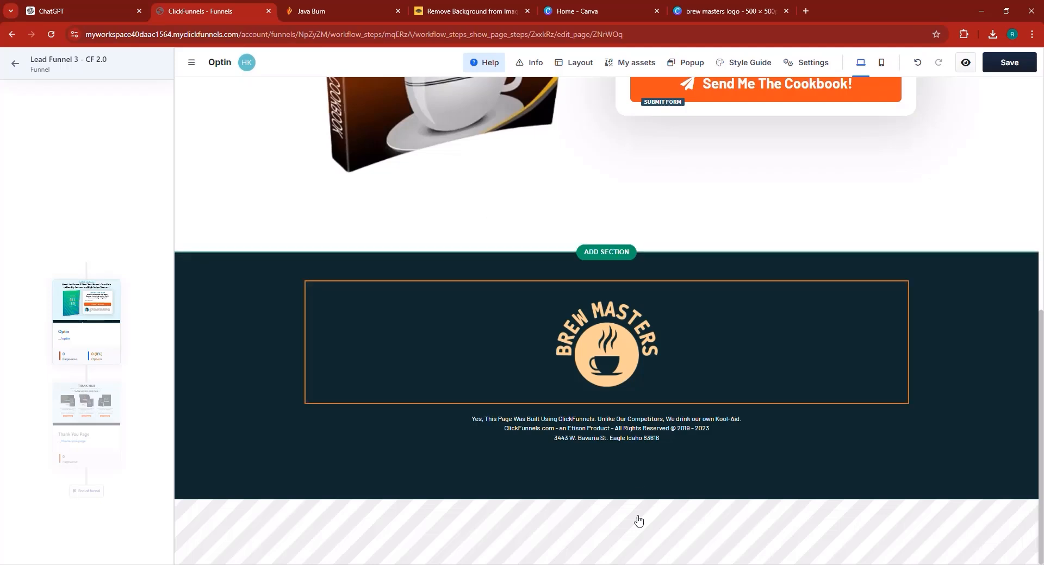
{"action": "triple_click", "coordinate": [590, 438]}
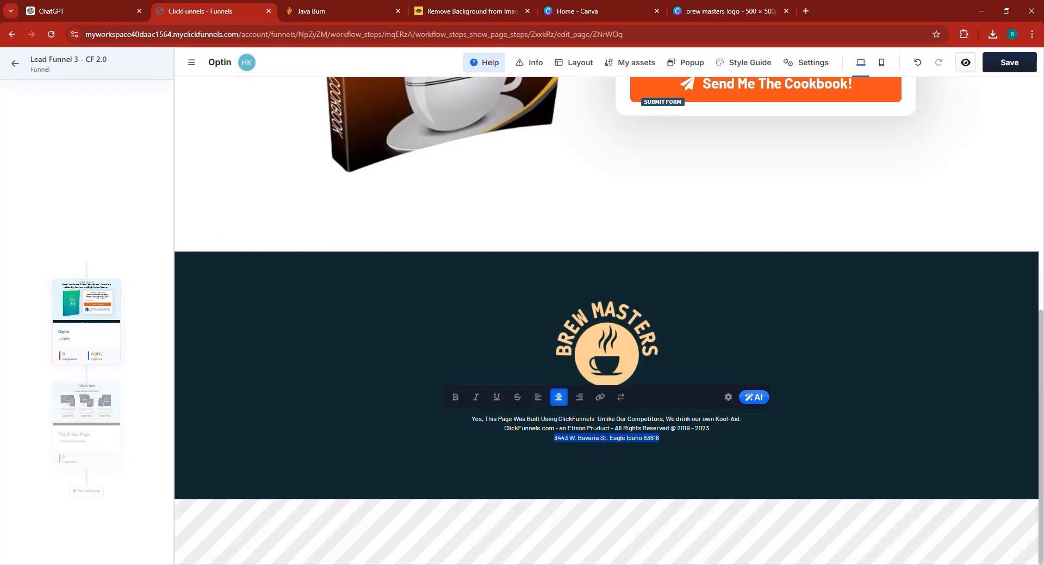
{"action": "left_click", "coordinate": [601, 399]}
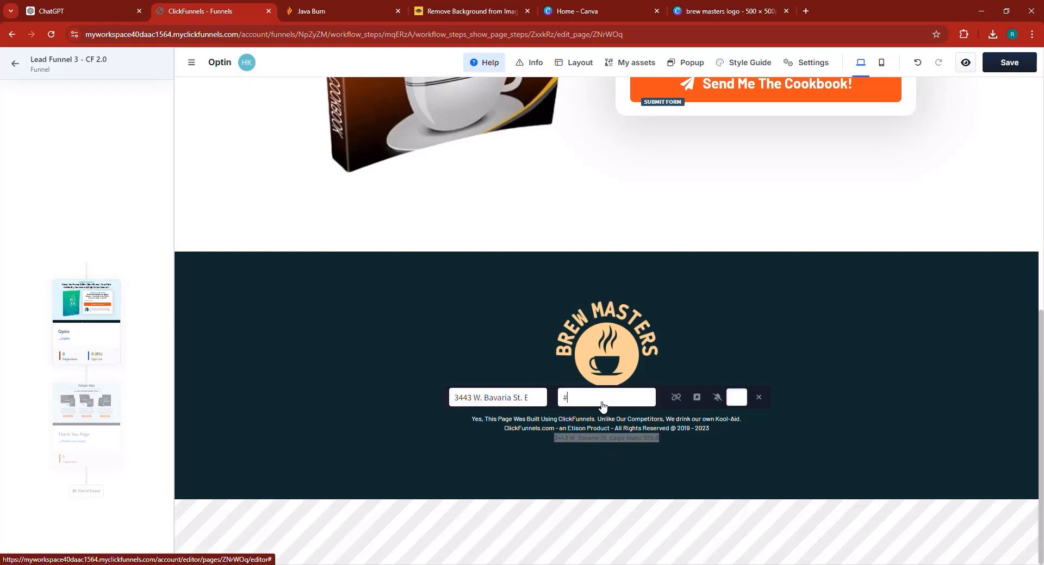
{"action": "left_click", "coordinate": [507, 458]}
{"action": "left_click", "coordinate": [568, 432]}
{"action": "double_click", "coordinate": [569, 432]}
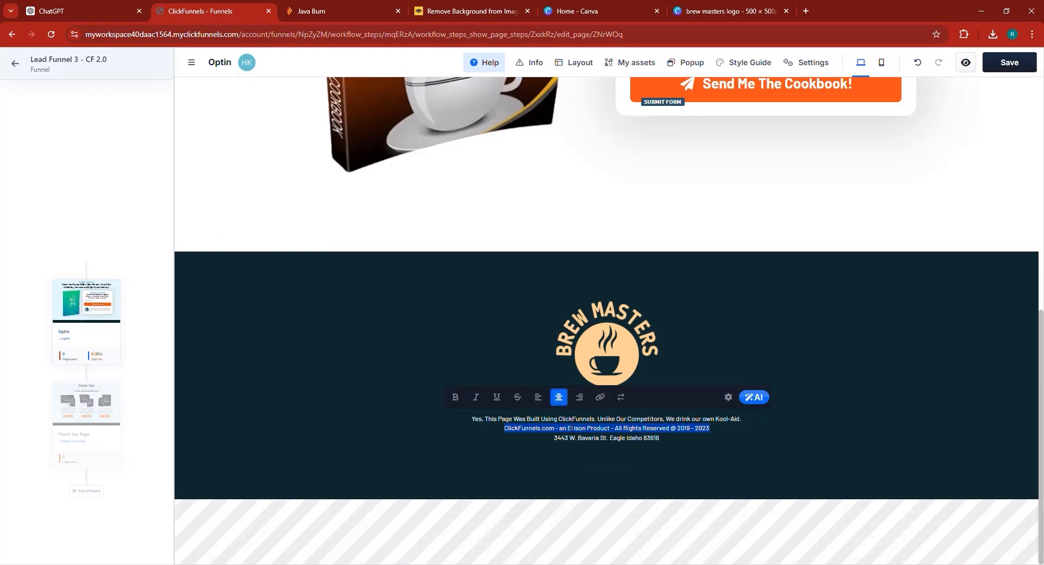
{"action": "left_click", "coordinate": [638, 439]}
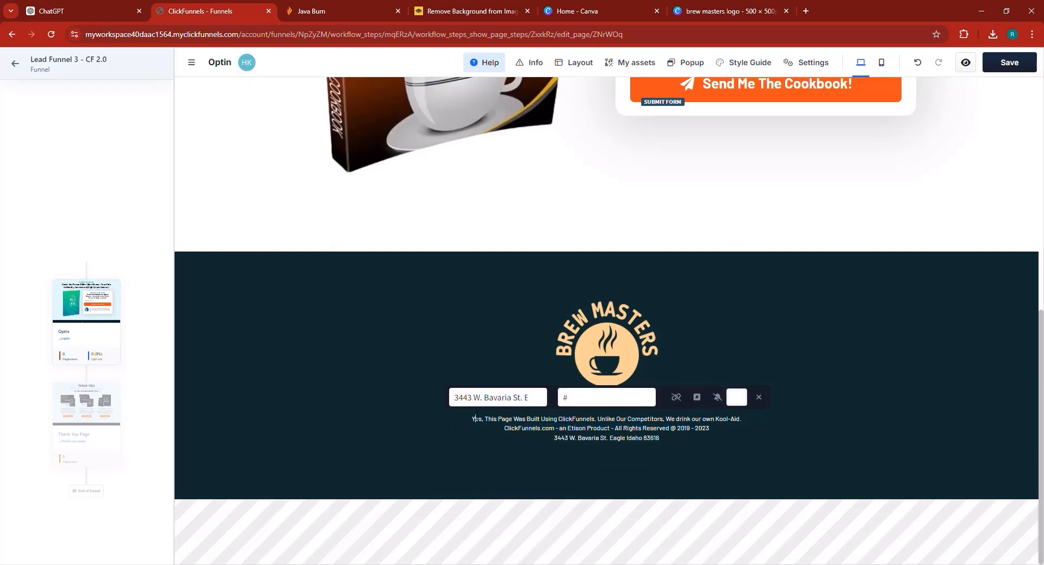
{"action": "left_click_drag", "start_coordinate": [473, 419], "coordinate": [745, 455]}
{"action": "key", "text": "BackSpace"}
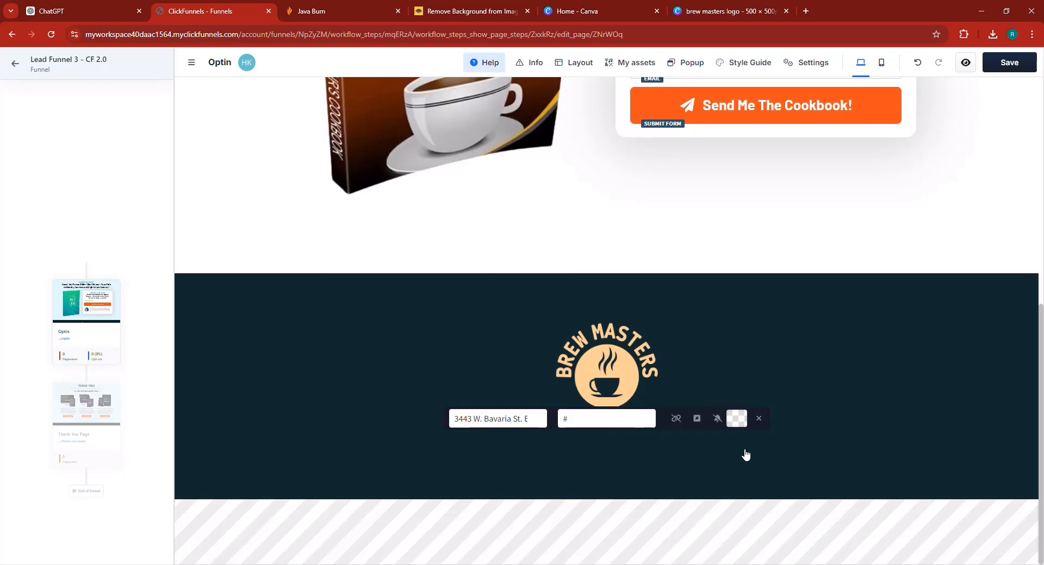
{"action": "key", "text": "ctrl+v"}
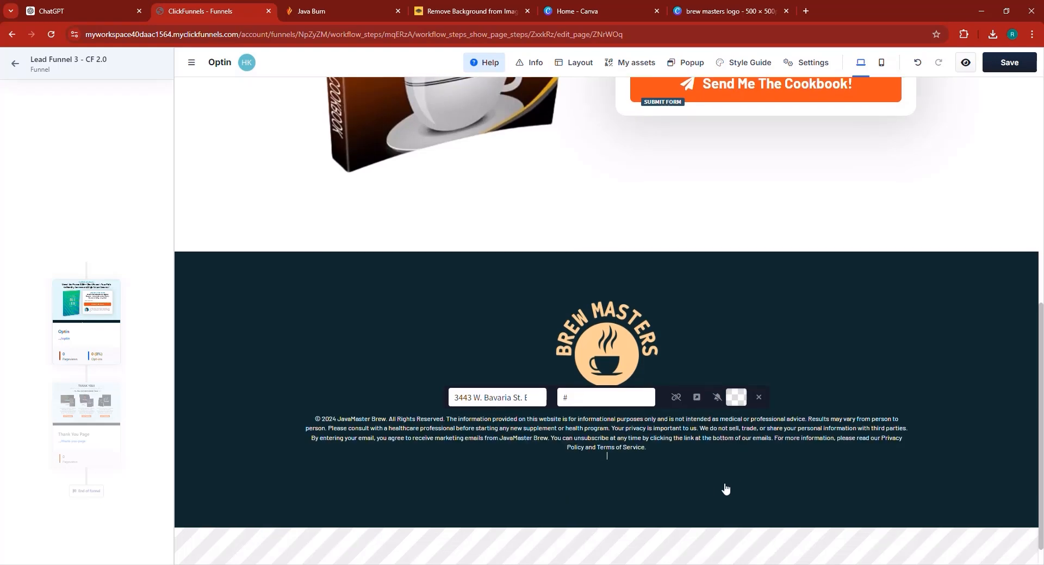
{"action": "left_click", "coordinate": [713, 501]}
{"action": "left_click", "coordinate": [619, 470]}
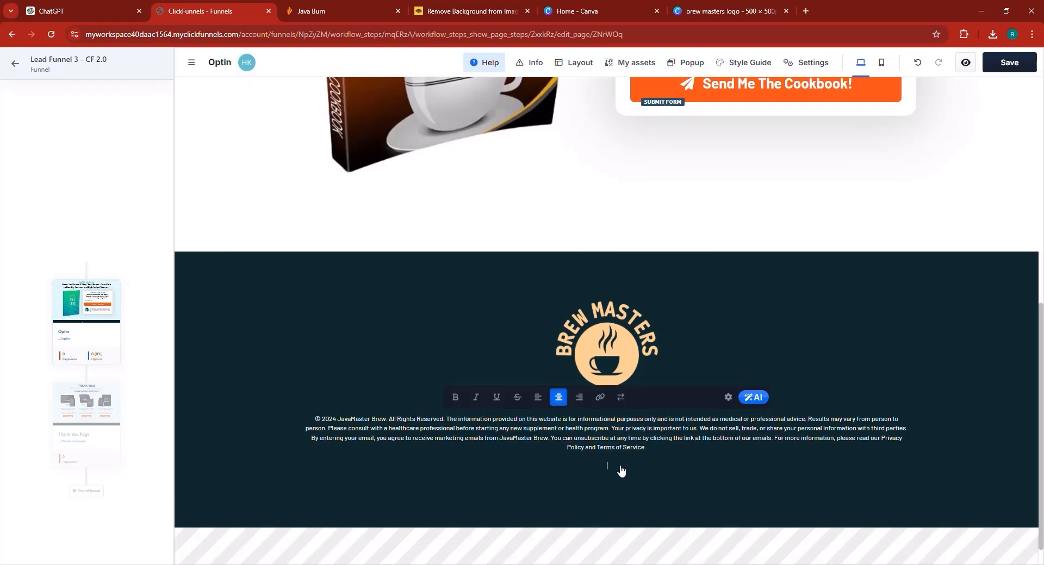
{"action": "left_click", "coordinate": [889, 299]}
- Replace the "Small Call to Action Headline" text above the main headline with "BREWING MASTERS"
{"action": "scroll", "coordinate": [692, 426], "scroll_direction": "up", "scroll_amount": 8}
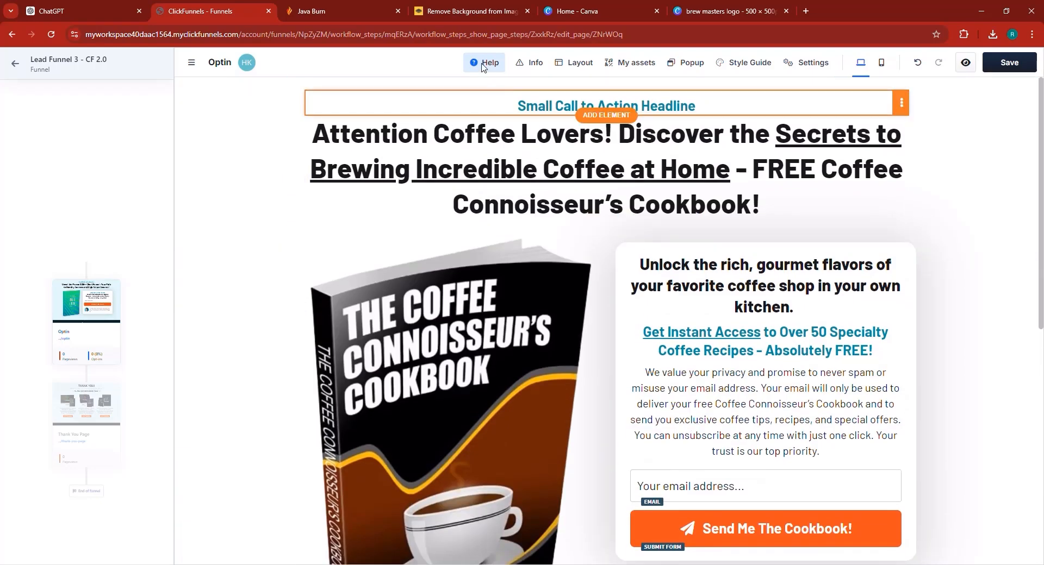
{"action": "left_click", "coordinate": [52, 5]}
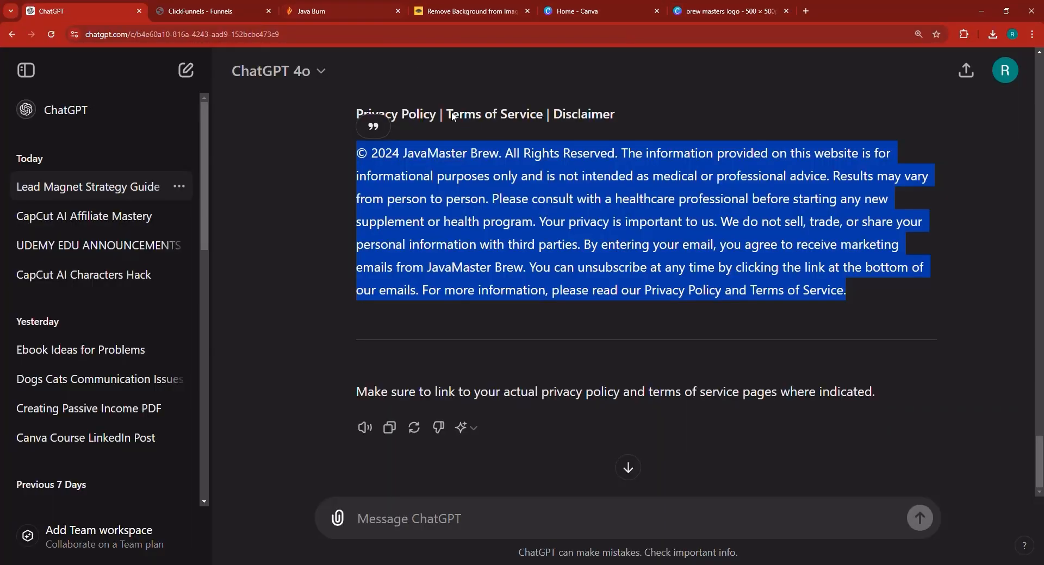
{"action": "left_click", "coordinate": [185, 5]}
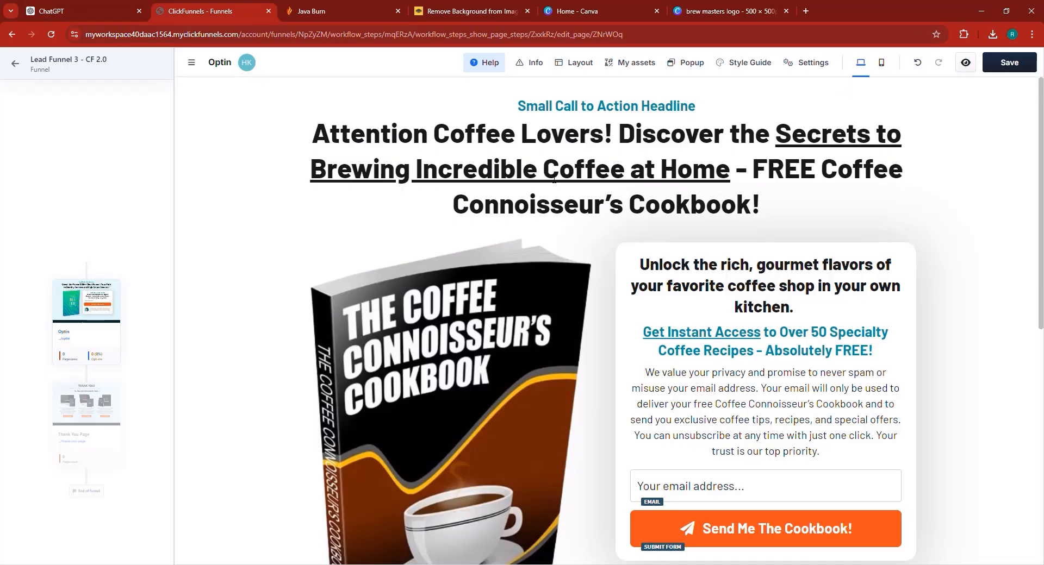
{"action": "left_click", "coordinate": [553, 105]}
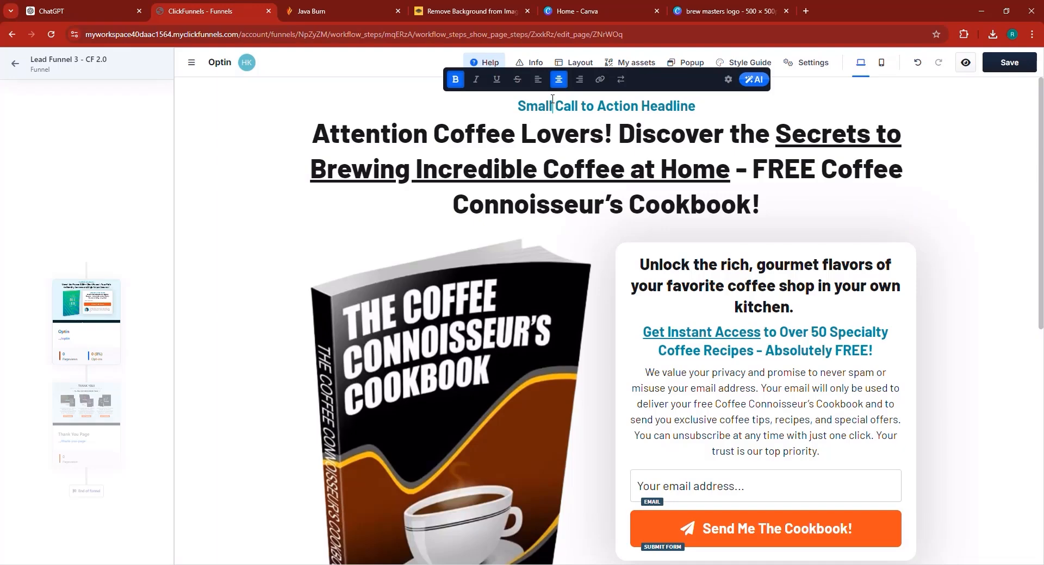
{"action": "triple_click", "coordinate": [552, 99]}
{"action": "type", "text": "BR"}
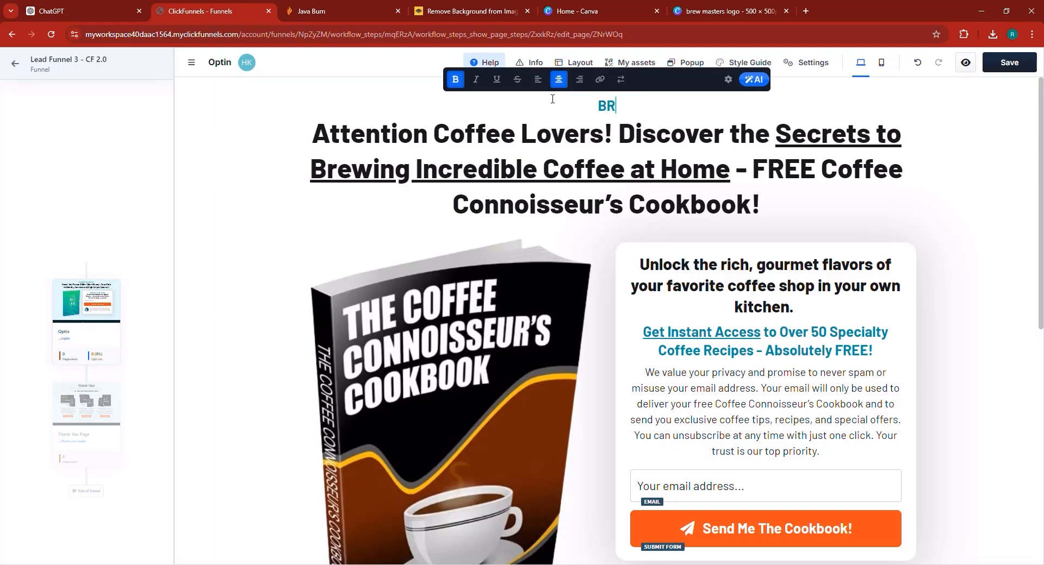
{"action": "type", "text": "EWING MASTERS"}
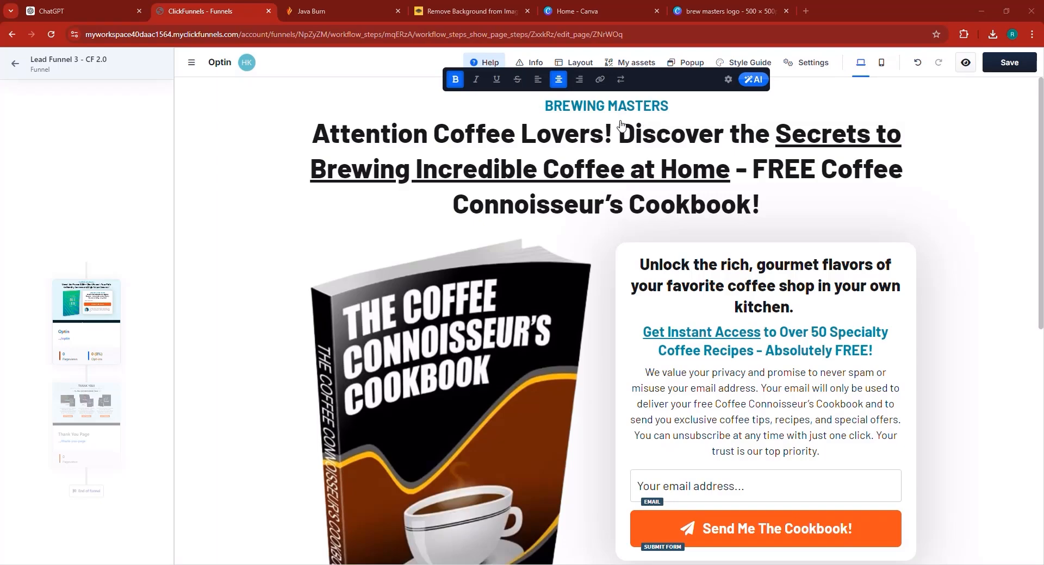
- Set the "BREWING MASTERS" sub headline's text color to brown 8b4100
{"action": "left_click", "coordinate": [603, 99]}
{"action": "left_click", "coordinate": [728, 79]}
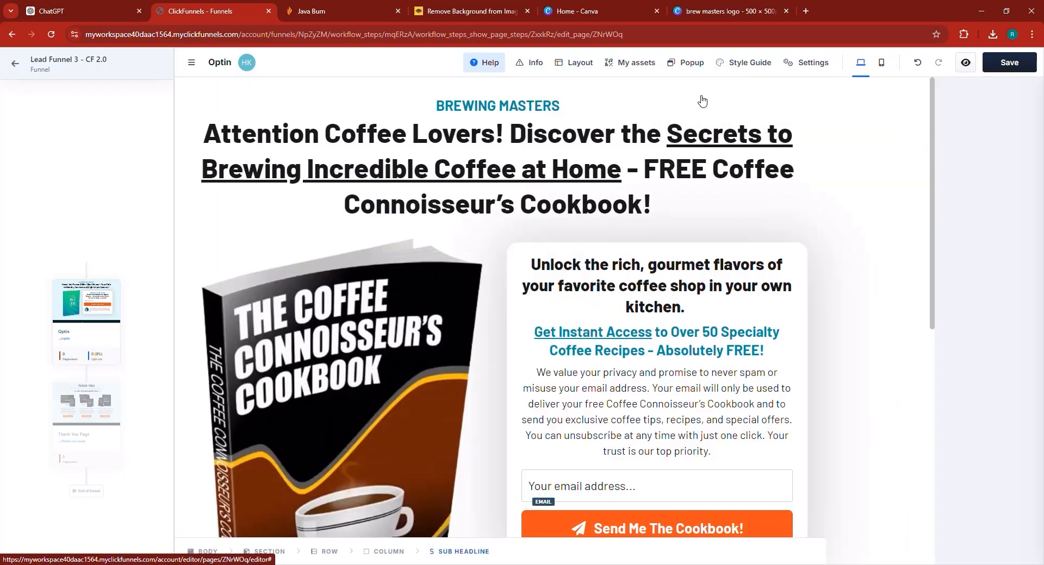
{"action": "left_click", "coordinate": [981, 424]}
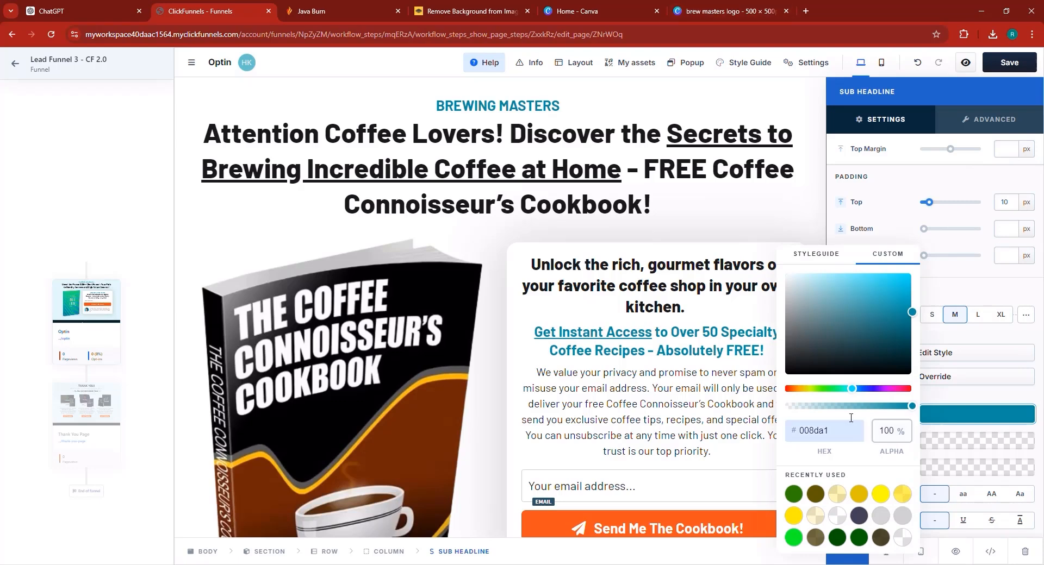
{"action": "left_click", "coordinate": [853, 390]}
{"action": "left_click_drag", "start_coordinate": [853, 389], "coordinate": [796, 389]}
{"action": "left_click_drag", "start_coordinate": [901, 324], "coordinate": [924, 321]}
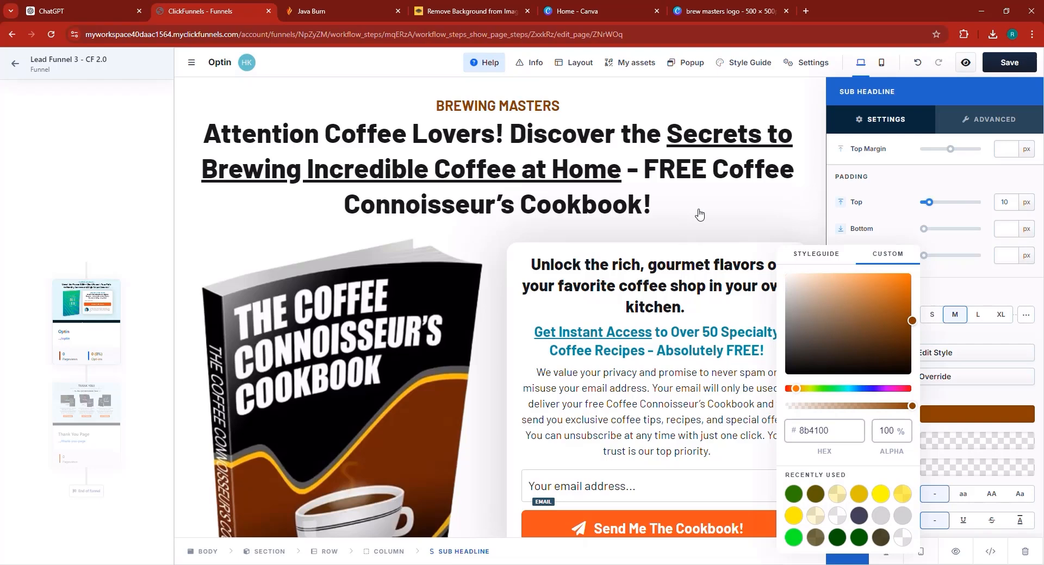
- Try the XL typography style on the "BREWING MASTERS" sub headline, settle on L and close its settings
{"action": "left_click", "coordinate": [983, 320]}
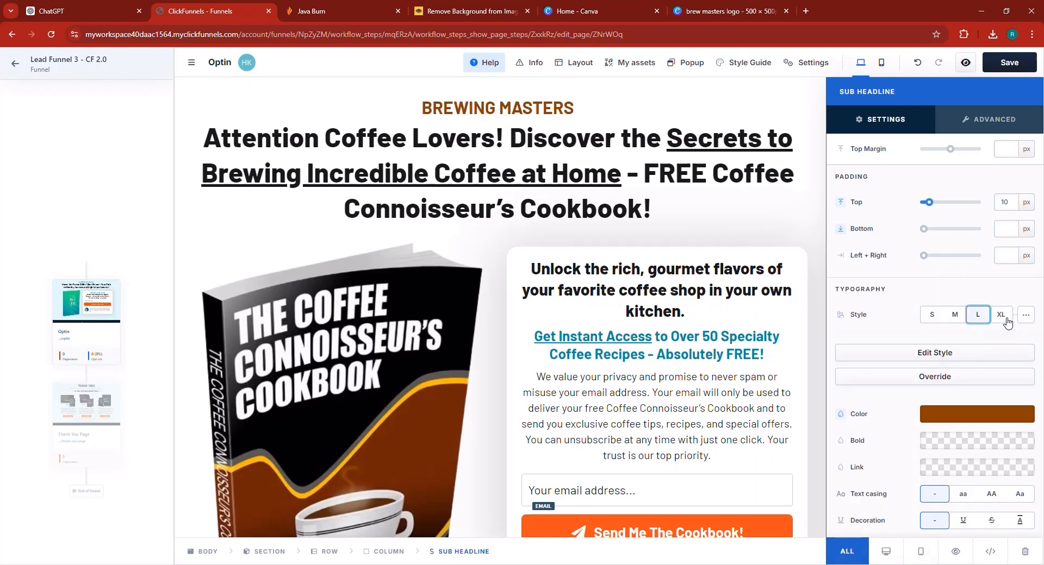
{"action": "left_click", "coordinate": [1003, 318]}
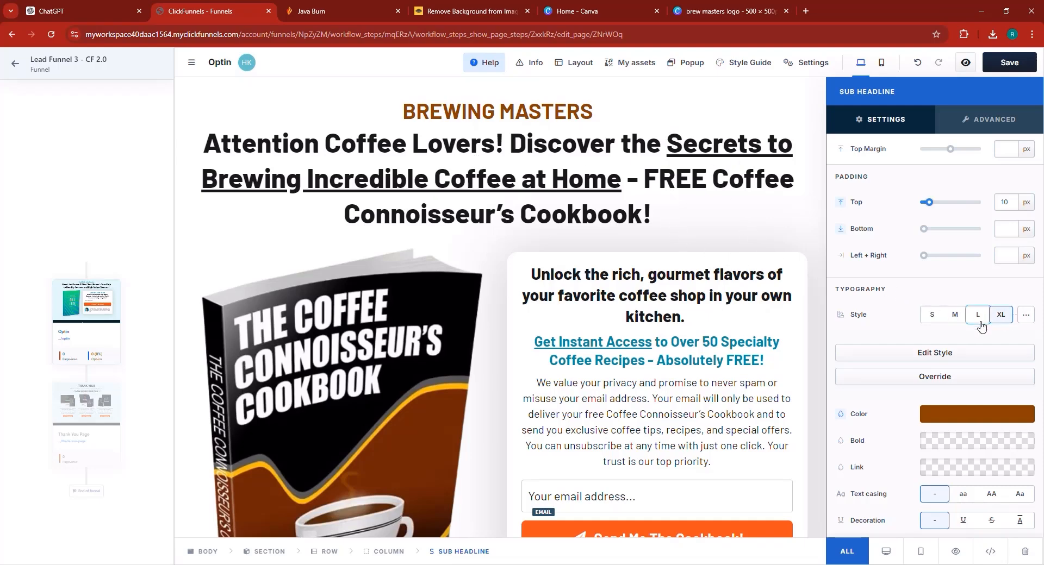
{"action": "key", "text": "Escape"}
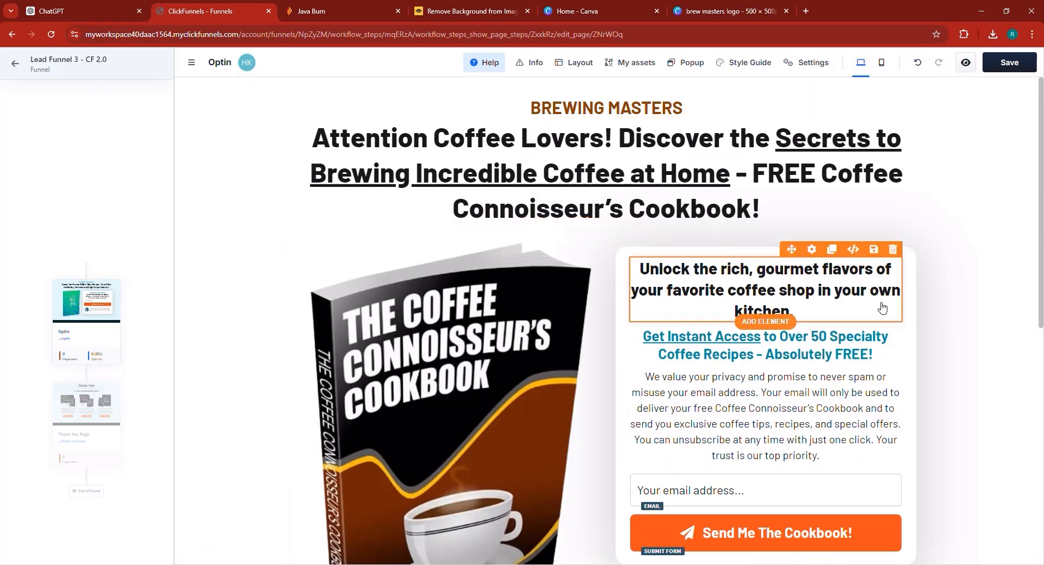
- Set the "BREWING MASTERS" sub headline's bottom padding to 19 px and save the page
{"action": "left_click", "coordinate": [688, 111]}
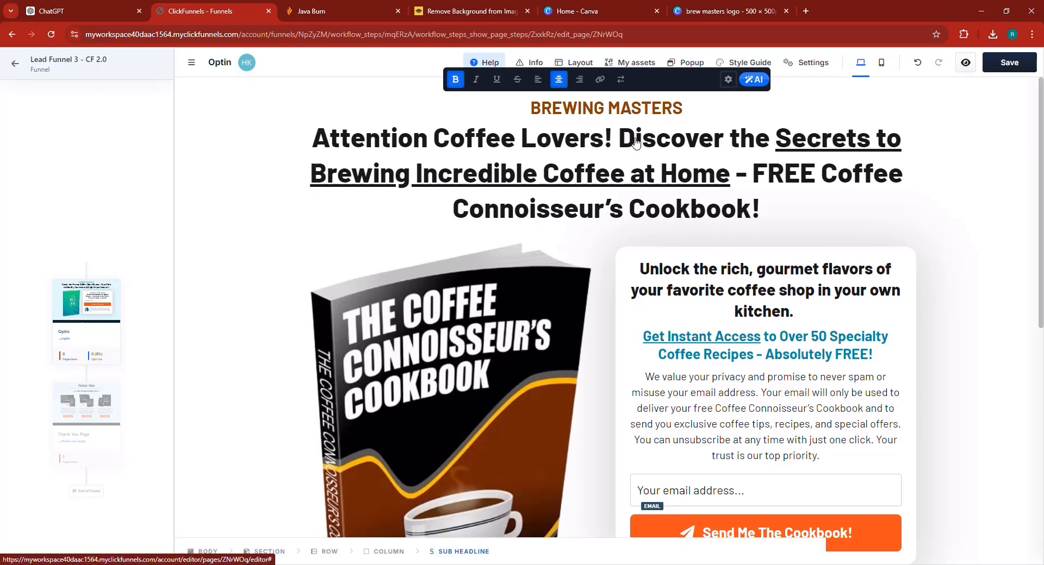
{"action": "left_click", "coordinate": [728, 79]}
{"action": "scroll", "coordinate": [960, 428], "scroll_direction": "down", "scroll_amount": 3}
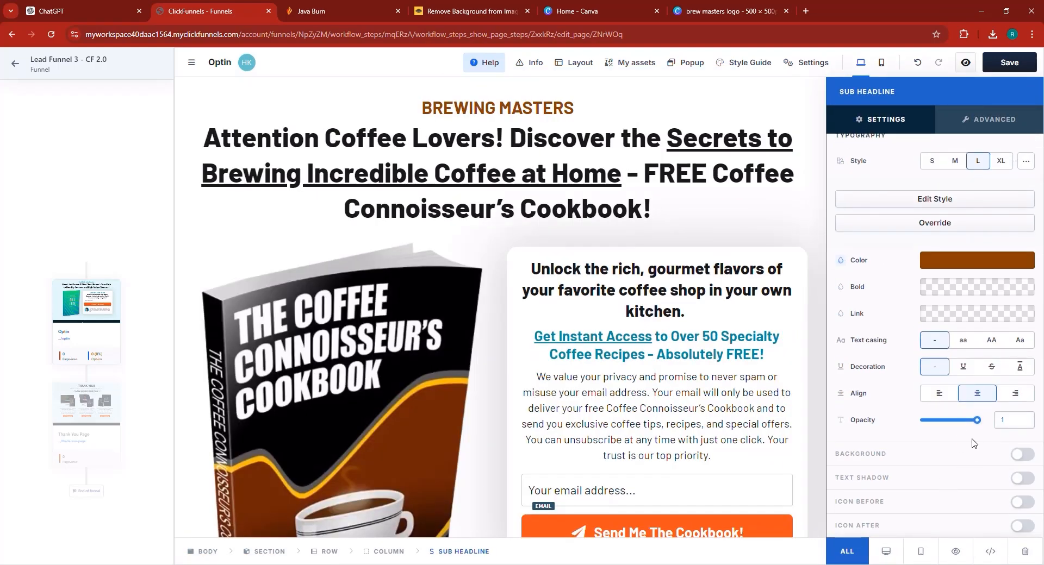
{"action": "scroll", "coordinate": [970, 443], "scroll_direction": "up", "scroll_amount": 3}
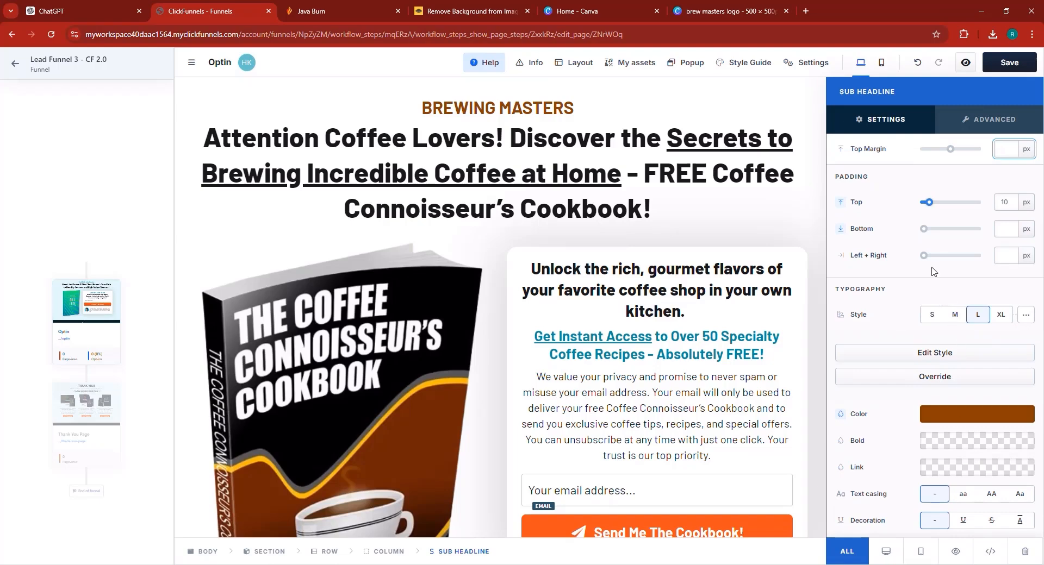
{"action": "left_click_drag", "start_coordinate": [925, 229], "coordinate": [933, 235]}
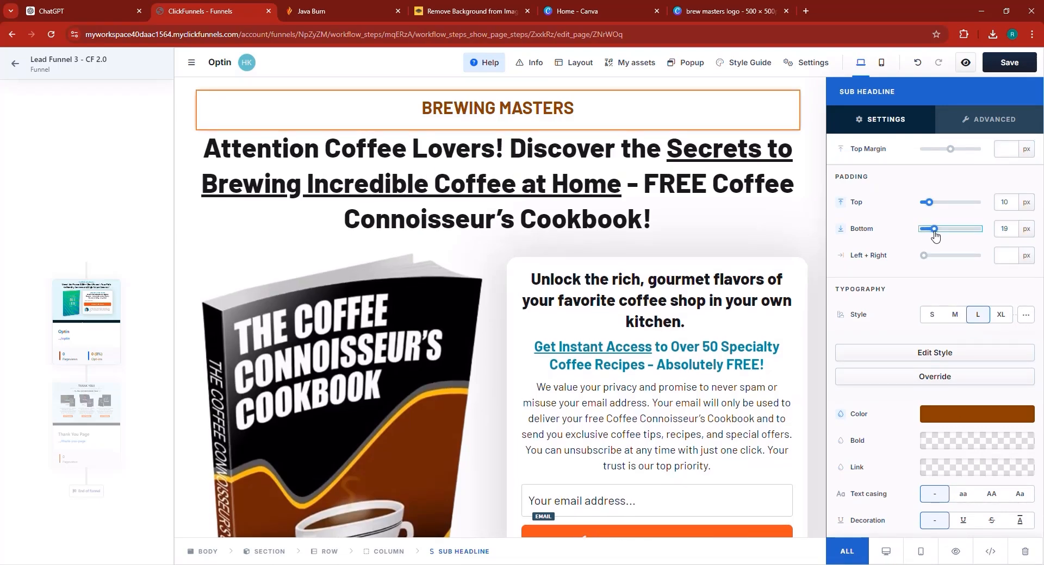
{"action": "left_click", "coordinate": [293, 272]}
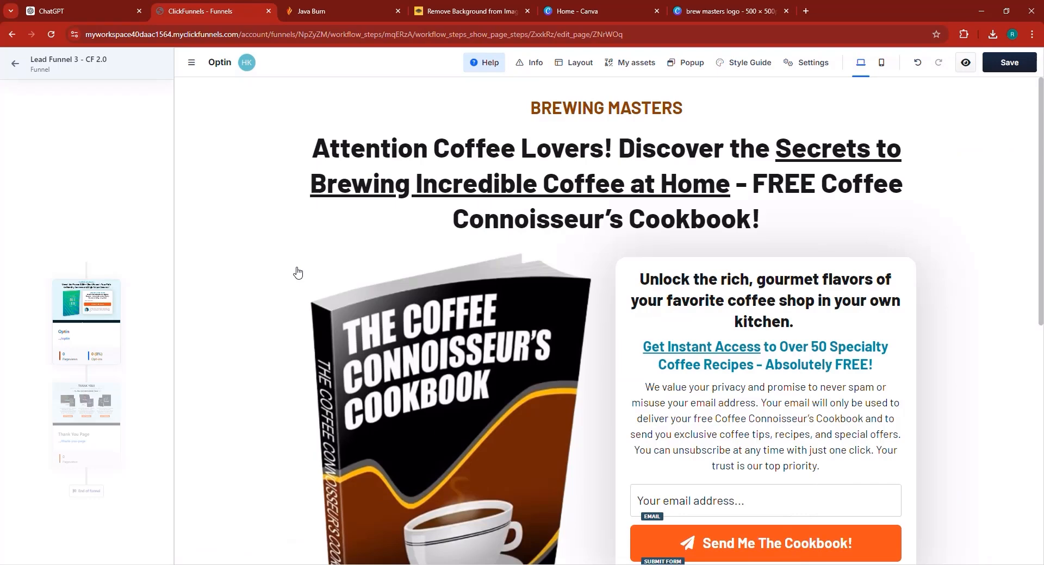
{"action": "left_click", "coordinate": [1013, 63]}
- Edit the "Send Me The Cookbook!" button's Style 1, setting its default background to the recently used brown, and update the style guide
{"action": "scroll", "coordinate": [776, 481], "scroll_direction": "down", "scroll_amount": 1}
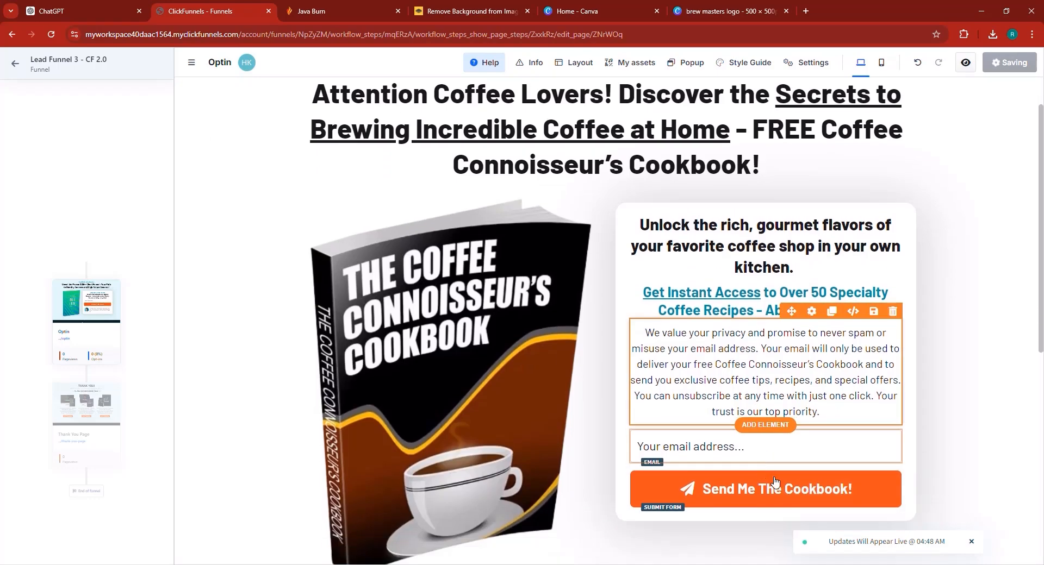
{"action": "left_click", "coordinate": [799, 498]}
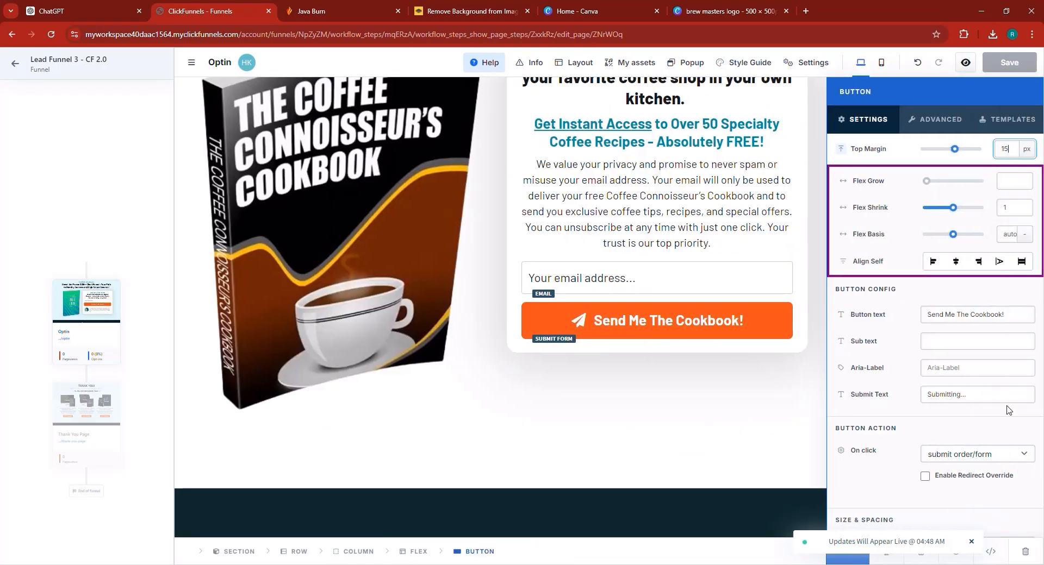
{"action": "scroll", "coordinate": [978, 364], "scroll_direction": "down", "scroll_amount": 8}
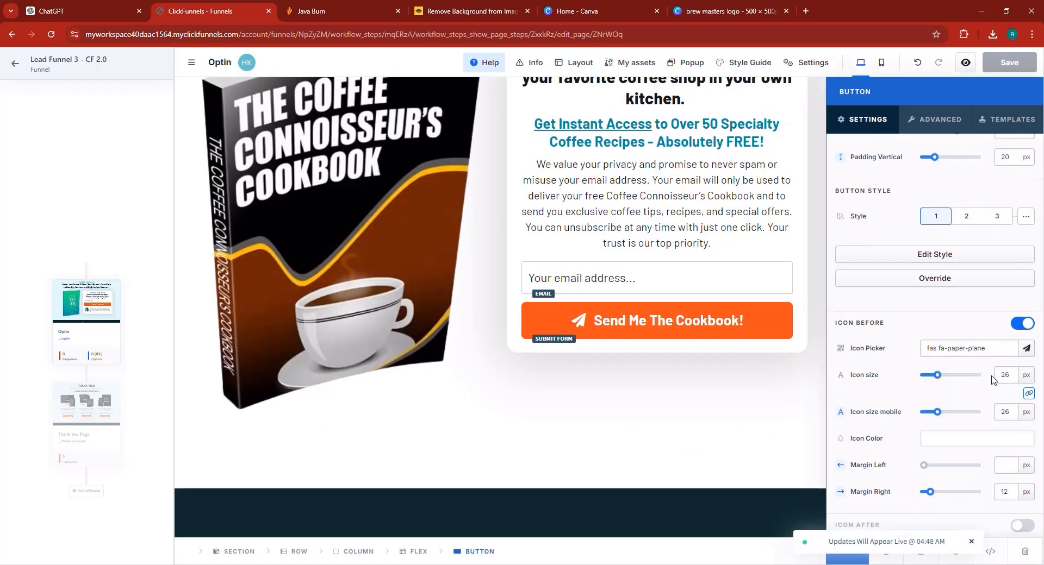
{"action": "scroll", "coordinate": [976, 423], "scroll_direction": "up", "scroll_amount": 3}
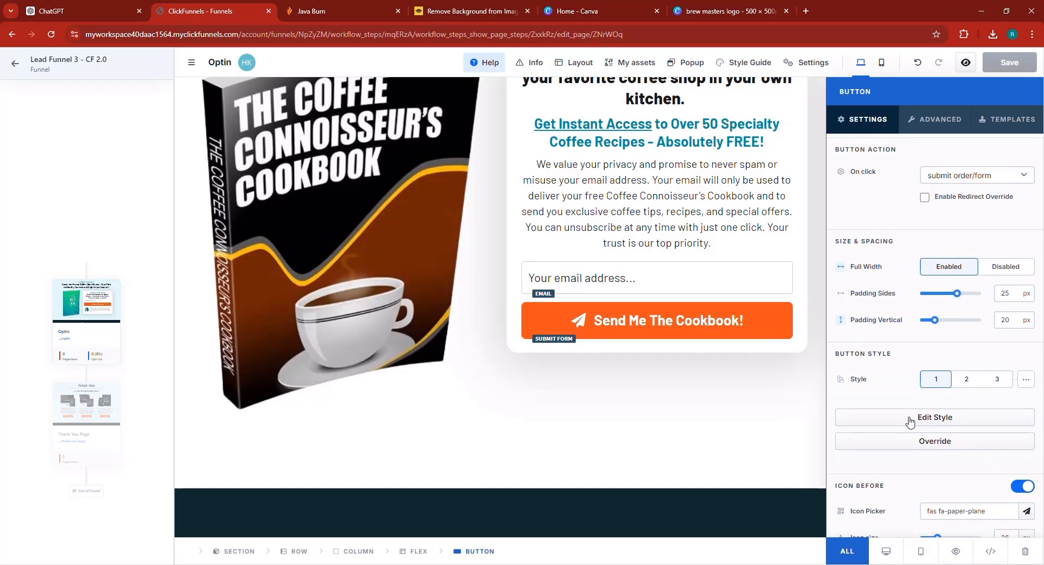
{"action": "left_click", "coordinate": [909, 420]}
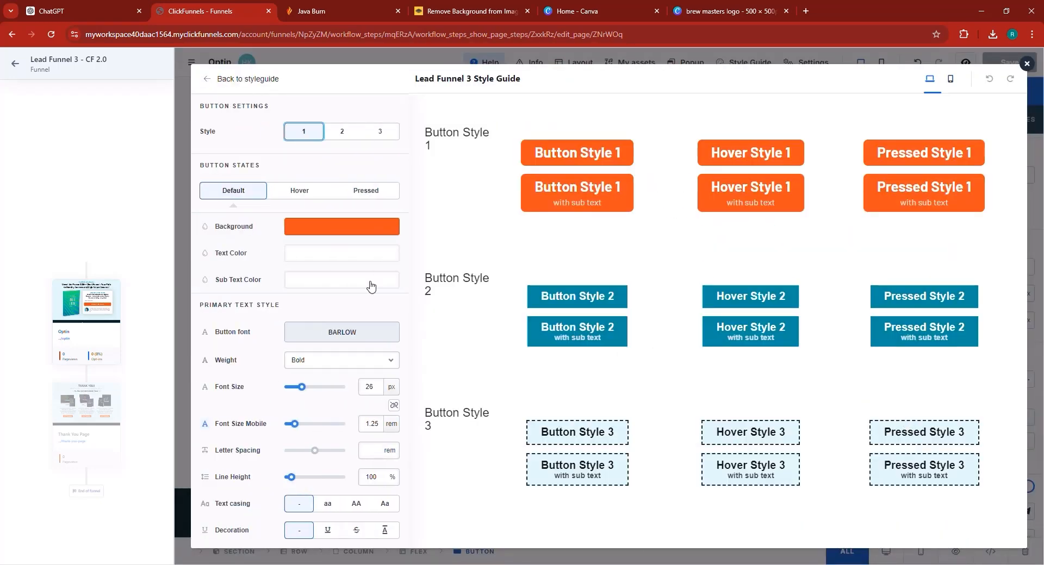
{"action": "left_click", "coordinate": [318, 230]}
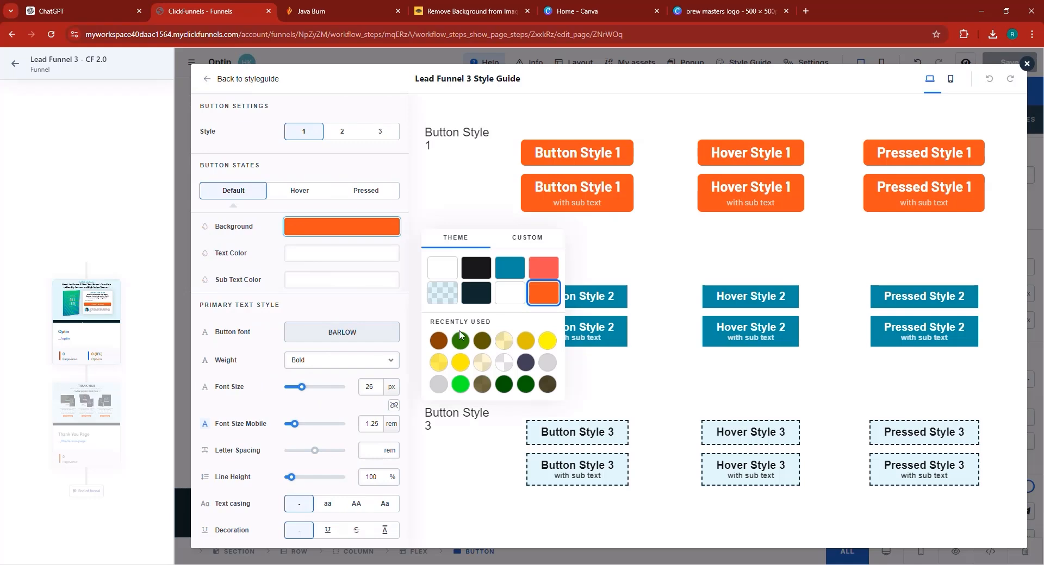
{"action": "left_click", "coordinate": [439, 342]}
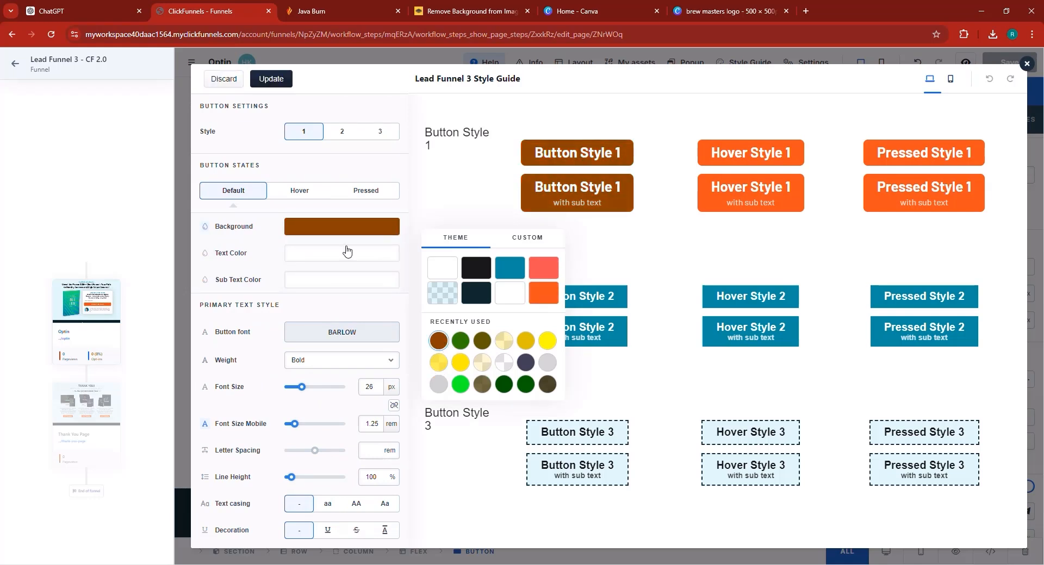
{"action": "left_click", "coordinate": [285, 82]}
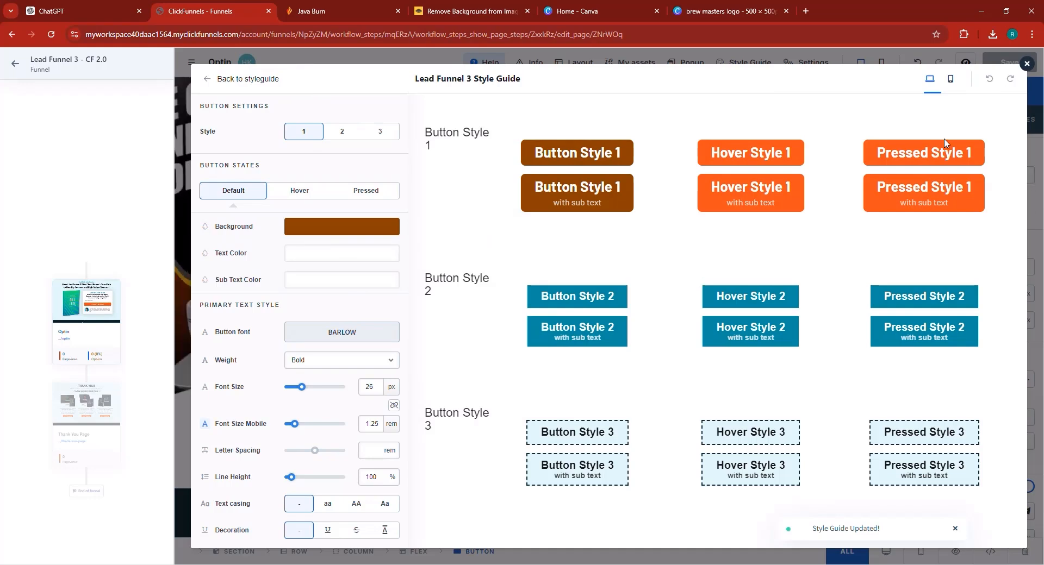
{"action": "left_click", "coordinate": [311, 195]}
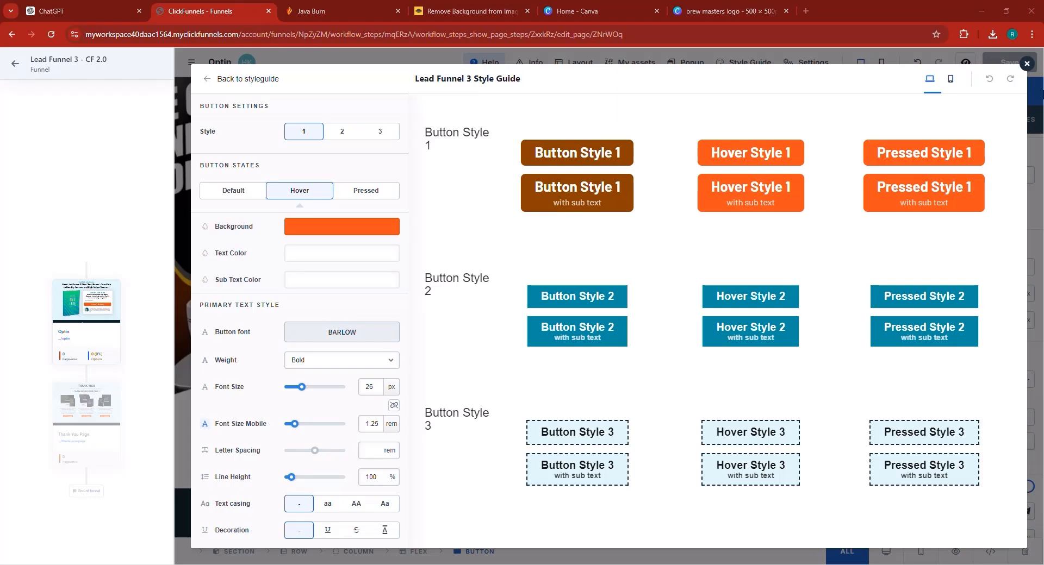
{"action": "left_click", "coordinate": [1027, 64]}
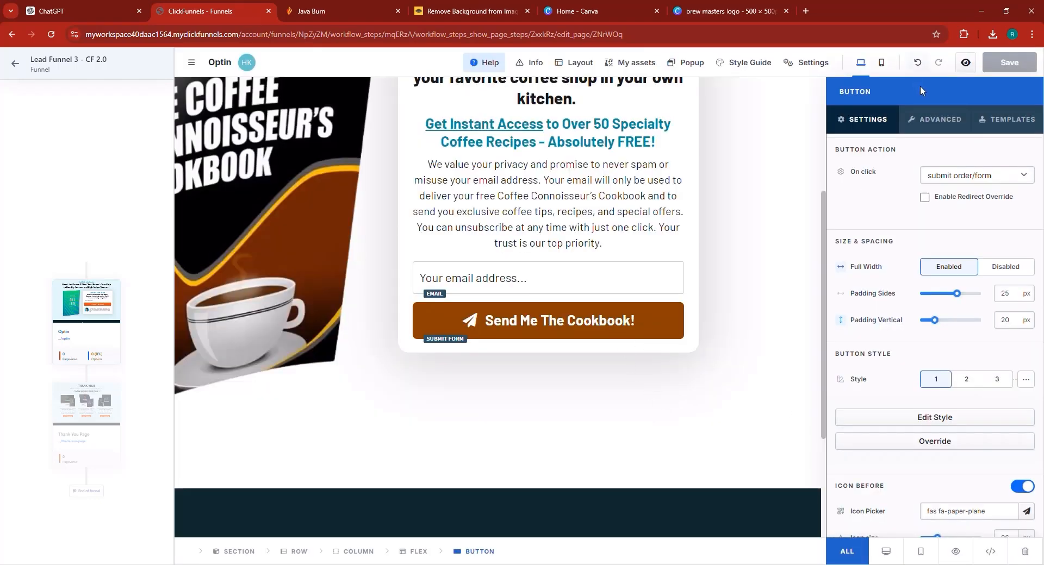
- Preview the opt-in page and look over its headline, cookbook form and recoloured button
{"action": "left_click", "coordinate": [815, 231]}
{"action": "left_click", "coordinate": [965, 67]}
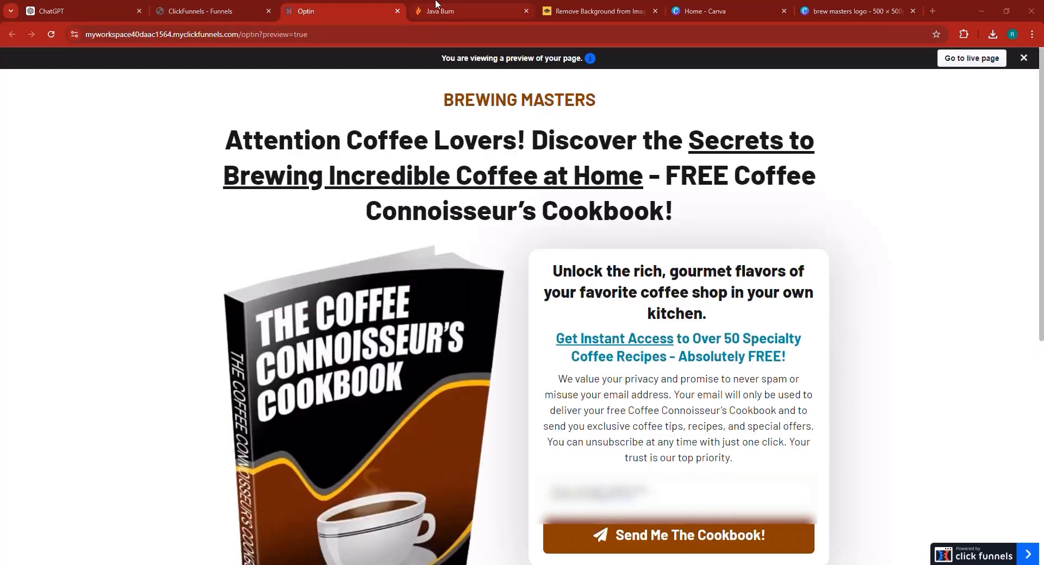
{"action": "left_click", "coordinate": [438, 7]}
{"action": "left_click", "coordinate": [348, 11]}
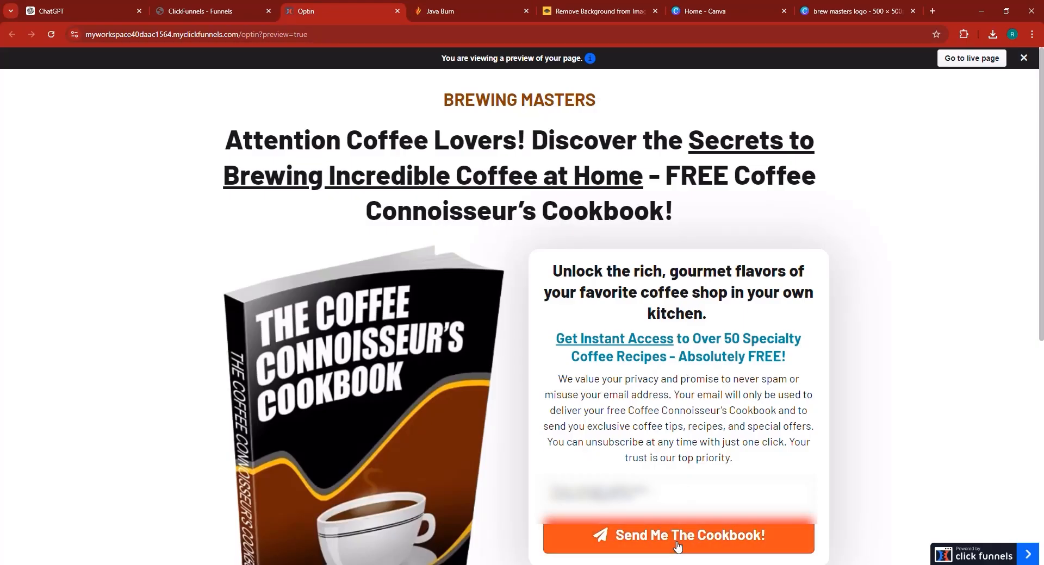
{"action": "scroll", "coordinate": [677, 547], "scroll_direction": "down", "scroll_amount": 2}
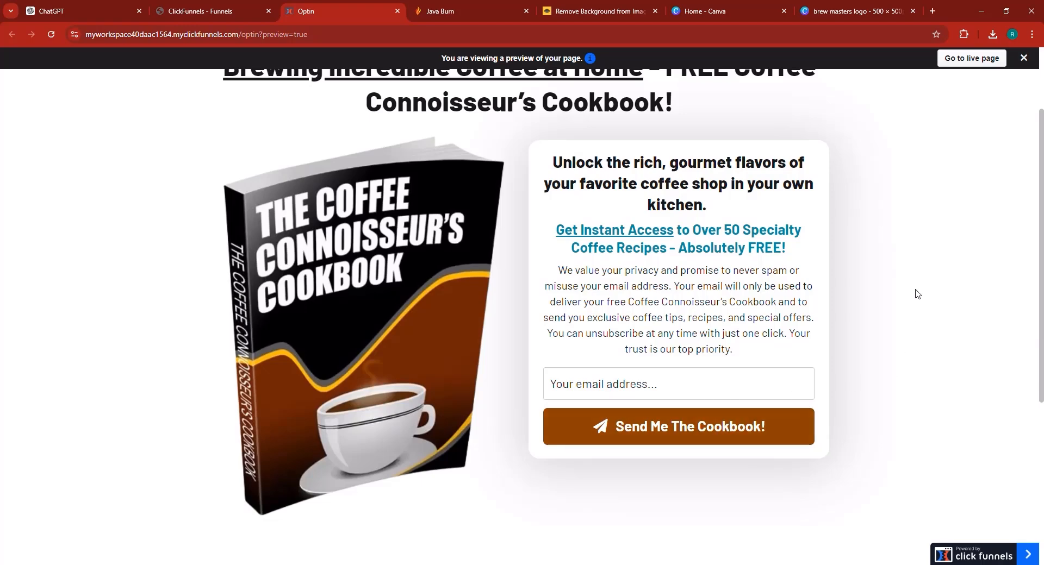
{"action": "scroll", "coordinate": [1006, 359], "scroll_direction": "down", "scroll_amount": 5}
{"action": "scroll", "coordinate": [1006, 381], "scroll_direction": "up", "scroll_amount": 5}
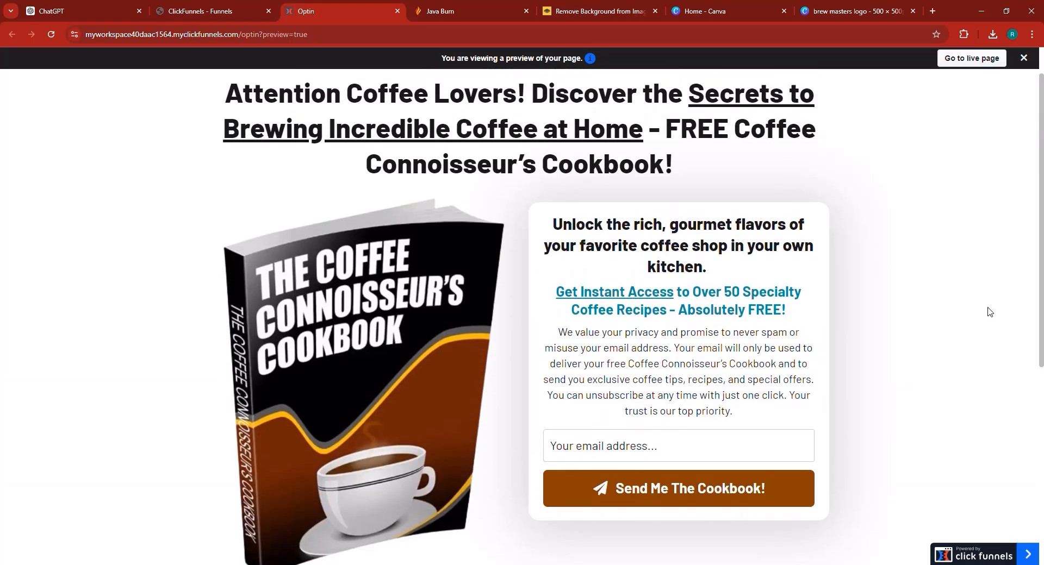
{"action": "scroll", "coordinate": [989, 311], "scroll_direction": "up", "scroll_amount": 1}
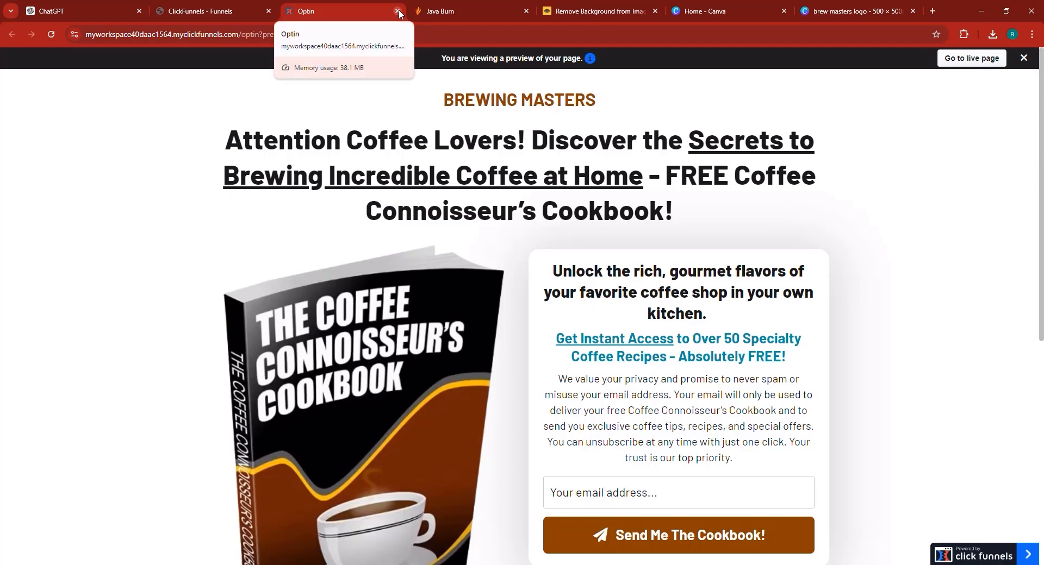
- Open the live opt-in page, check it down to the footer logo and legal text, and close it
{"action": "left_click", "coordinate": [973, 58]}
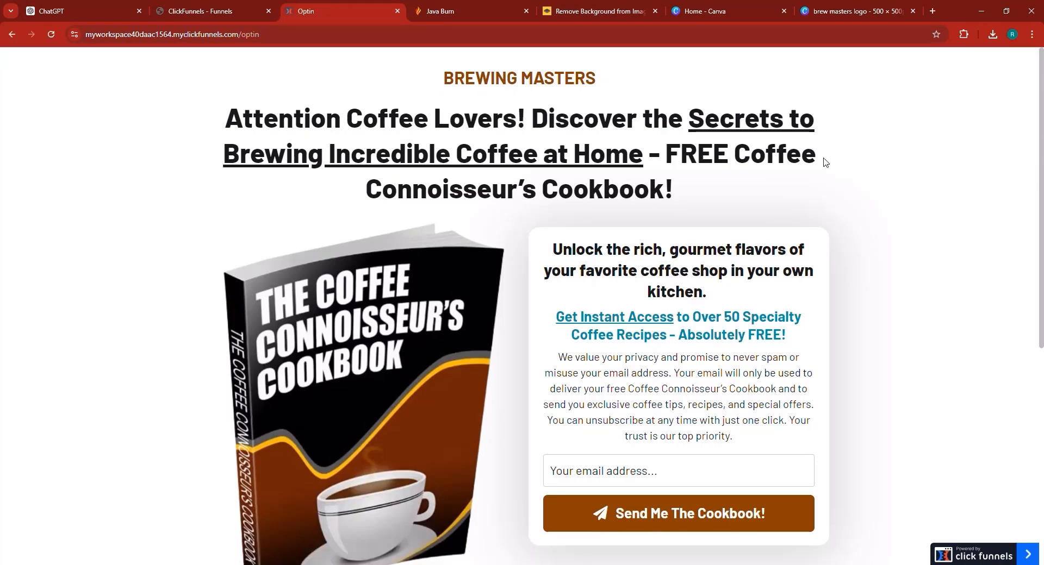
{"action": "scroll", "coordinate": [971, 207], "scroll_direction": "down", "scroll_amount": 7}
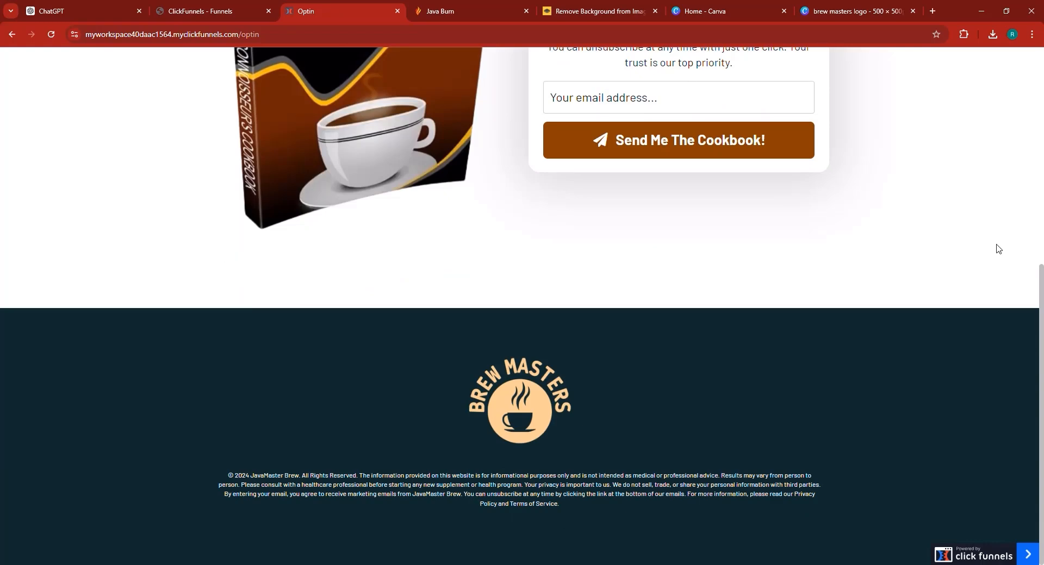
{"action": "scroll", "coordinate": [999, 249], "scroll_direction": "up", "scroll_amount": 7}
{"action": "scroll", "coordinate": [979, 208], "scroll_direction": "down", "scroll_amount": 6}
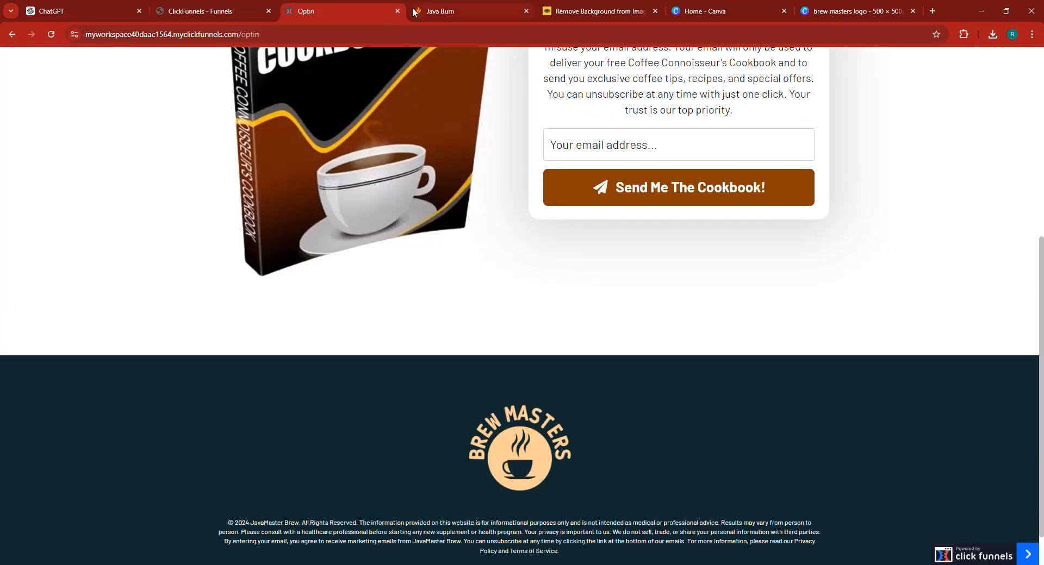
{"action": "key", "text": "ctrl+w"}
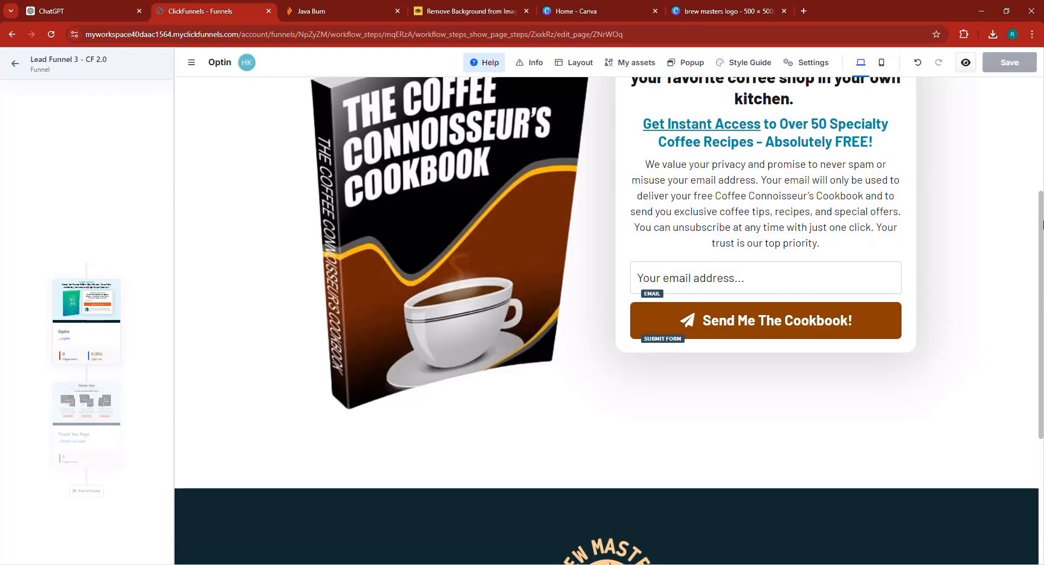
- Return to the funnel workflow, set the funnel to hide the 'Powered by ClickFunnels' badge and update it
{"action": "scroll", "coordinate": [953, 191], "scroll_direction": "up", "scroll_amount": 4}
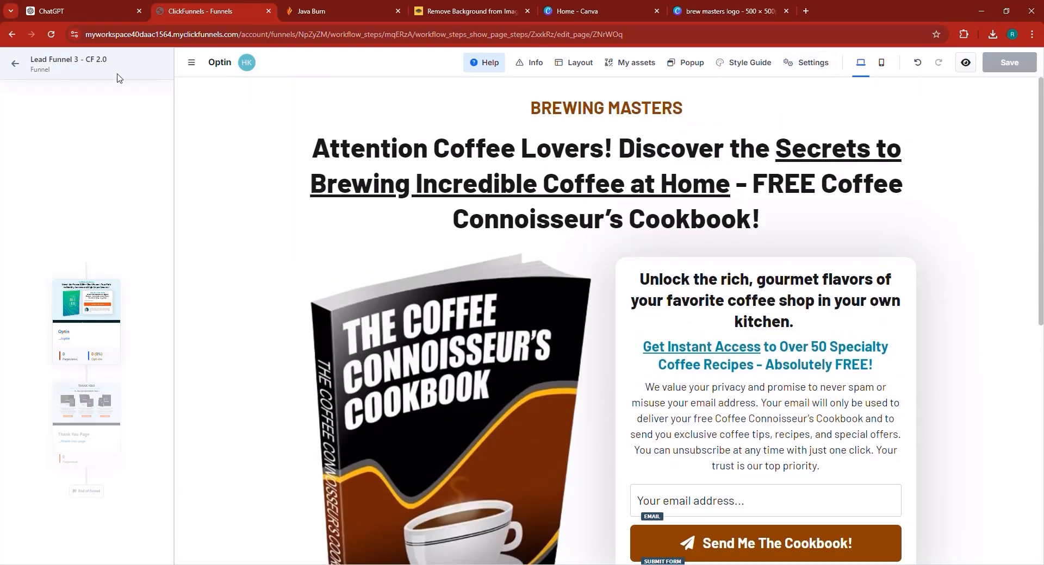
{"action": "left_click", "coordinate": [16, 65]}
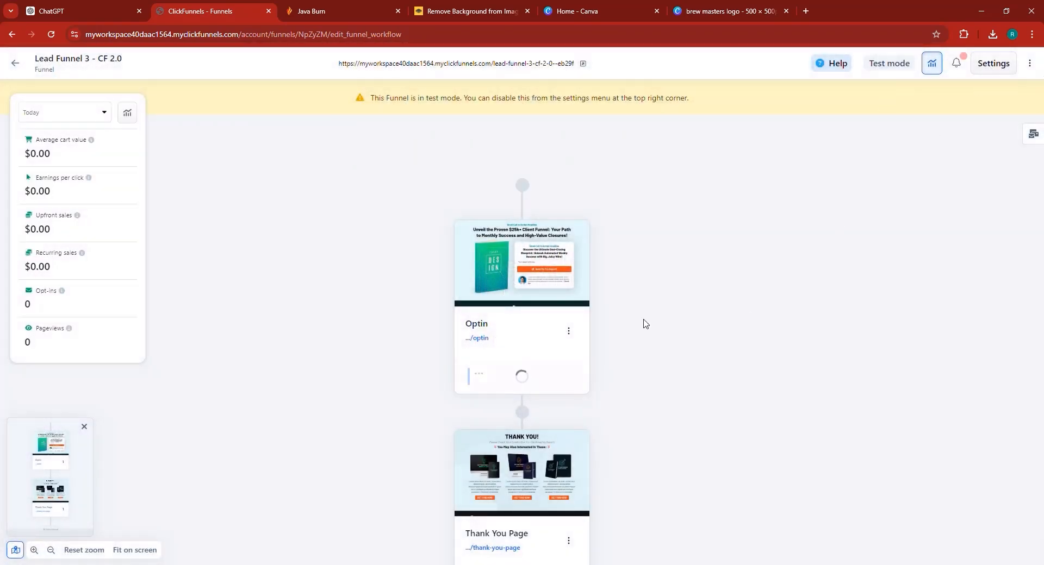
{"action": "left_click", "coordinate": [978, 70]}
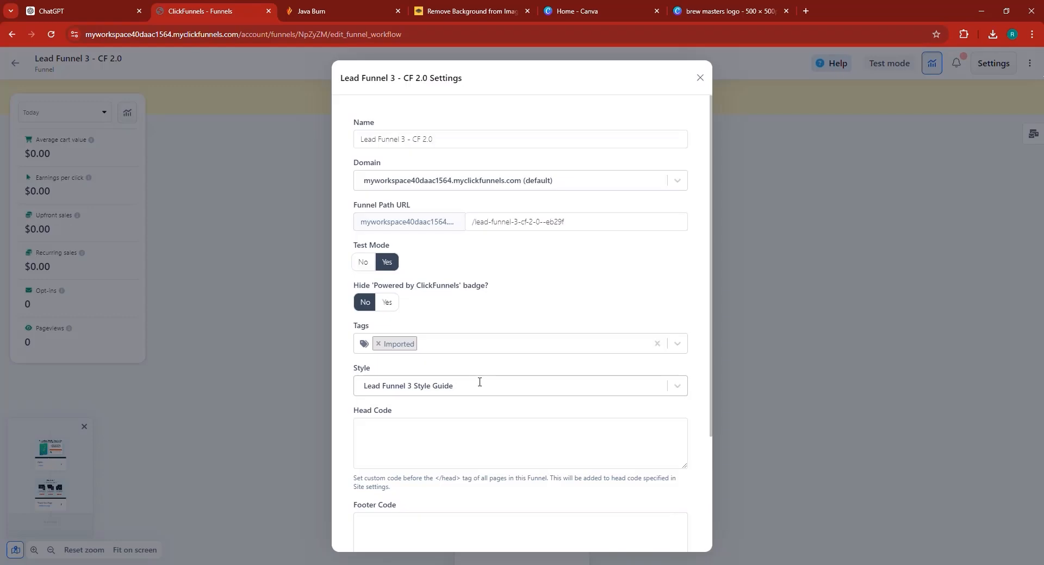
{"action": "scroll", "coordinate": [487, 386], "scroll_direction": "down", "scroll_amount": 3}
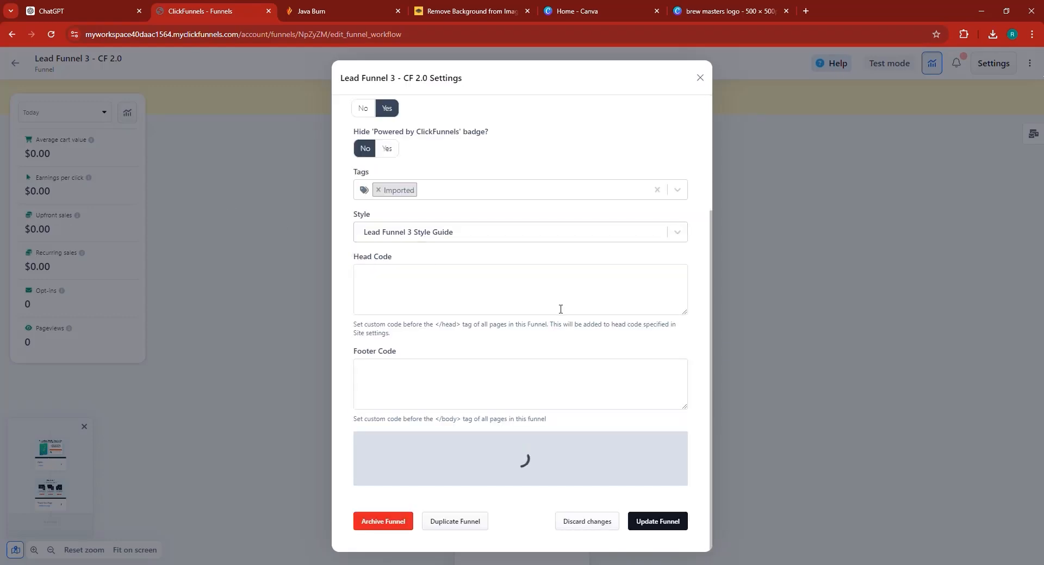
{"action": "scroll", "coordinate": [465, 209], "scroll_direction": "up", "scroll_amount": 2}
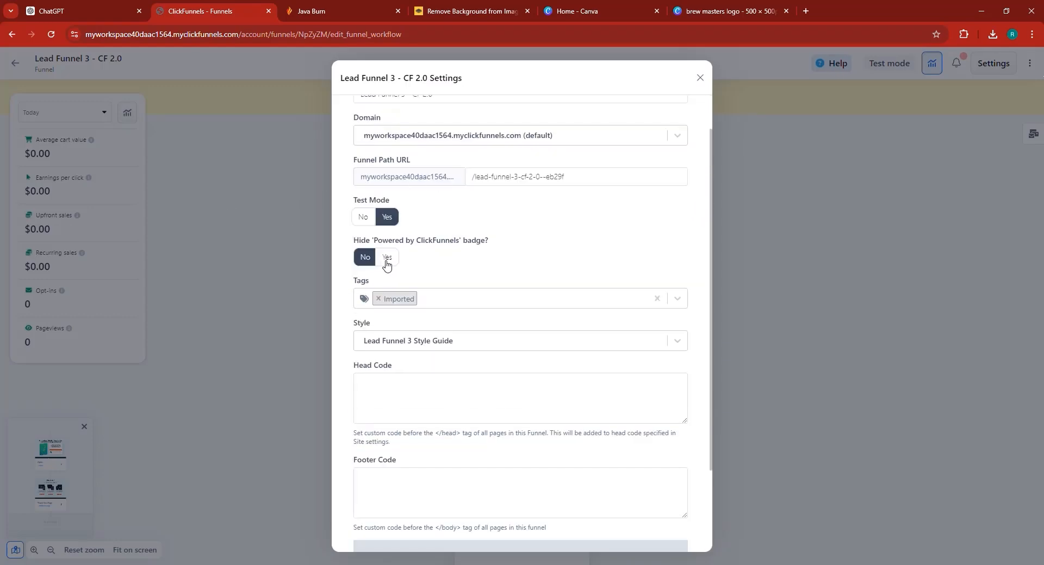
{"action": "left_click", "coordinate": [386, 257]}
{"action": "scroll", "coordinate": [601, 298], "scroll_direction": "down", "scroll_amount": 2}
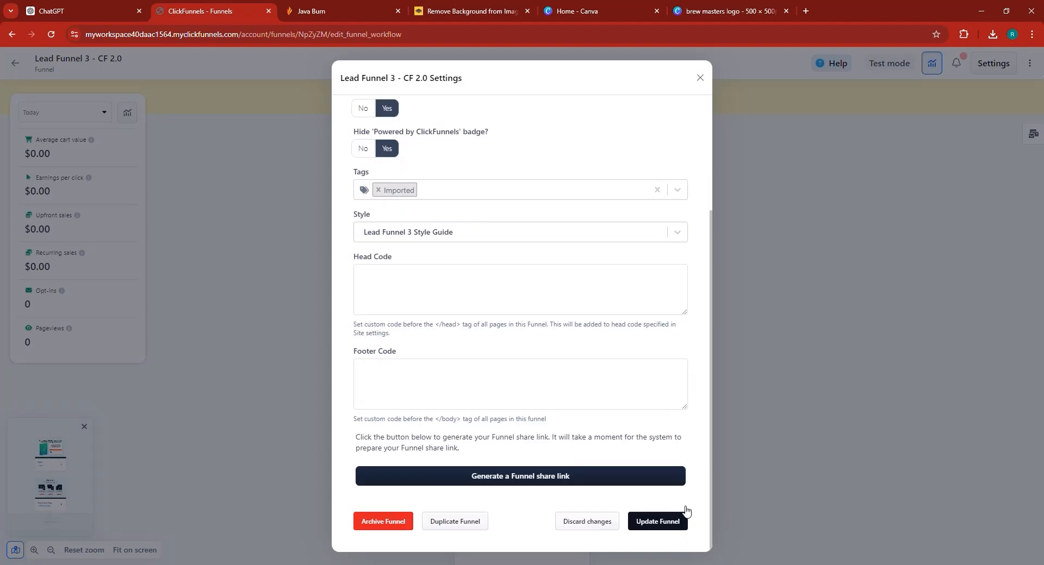
{"action": "left_click", "coordinate": [677, 523]}
{"action": "scroll", "coordinate": [644, 424], "scroll_direction": "up", "scroll_amount": 1}
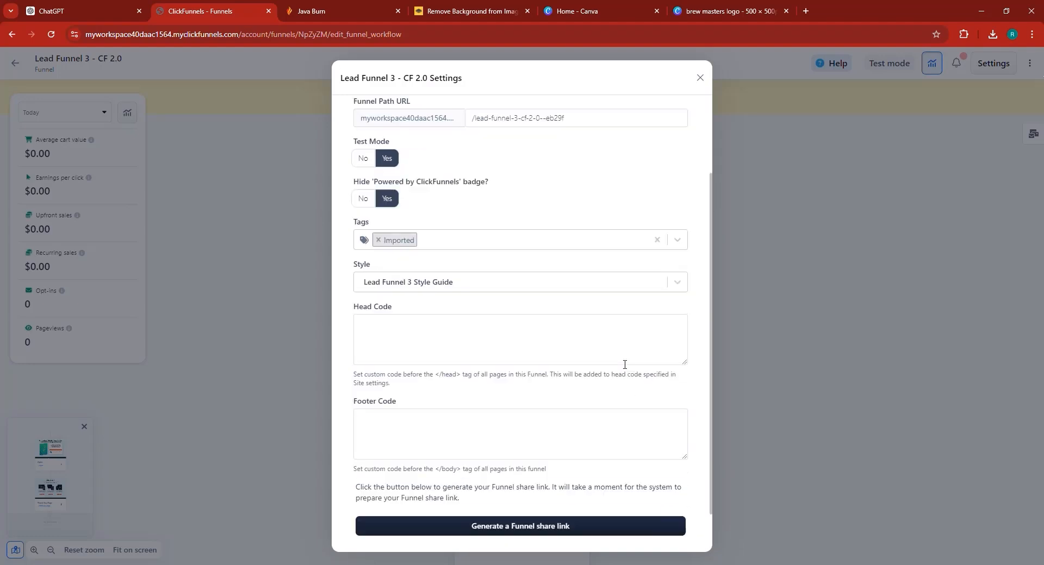
- Check which domains are available in the funnel's settings and close the settings without changing the domain
{"action": "left_click", "coordinate": [999, 66]}
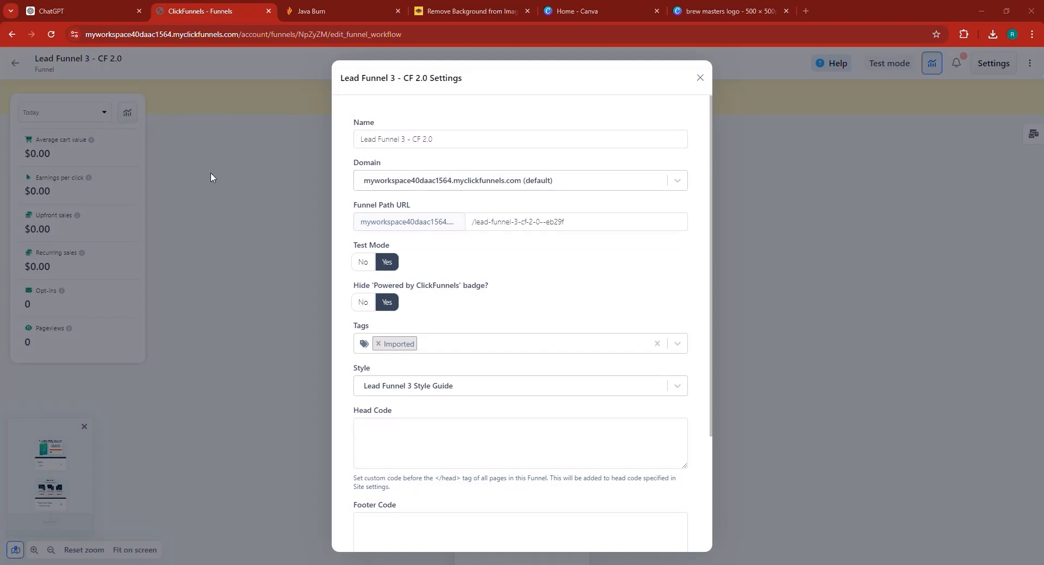
{"action": "left_click", "coordinate": [684, 182]}
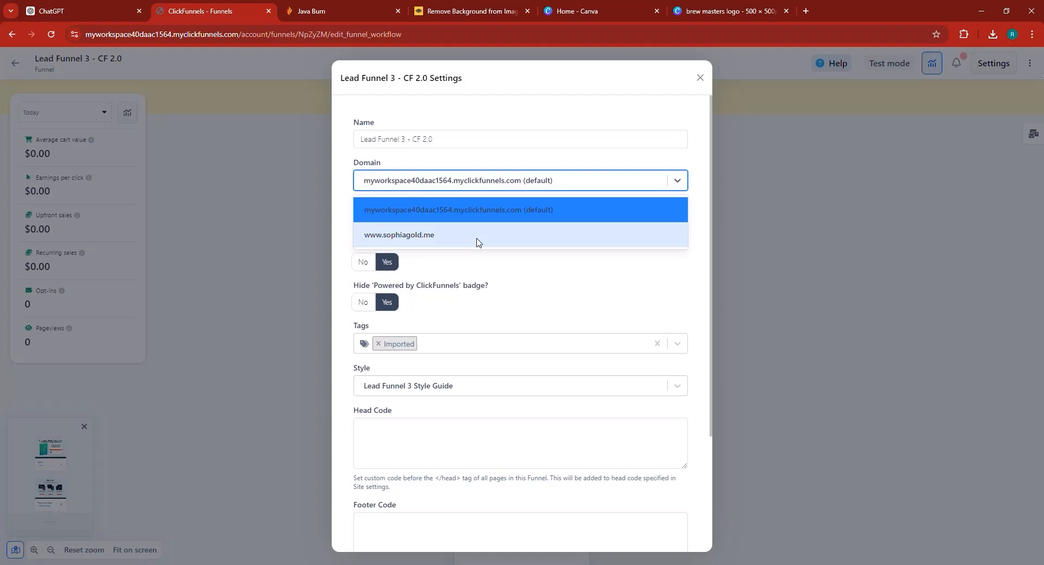
{"action": "left_click", "coordinate": [706, 77]}
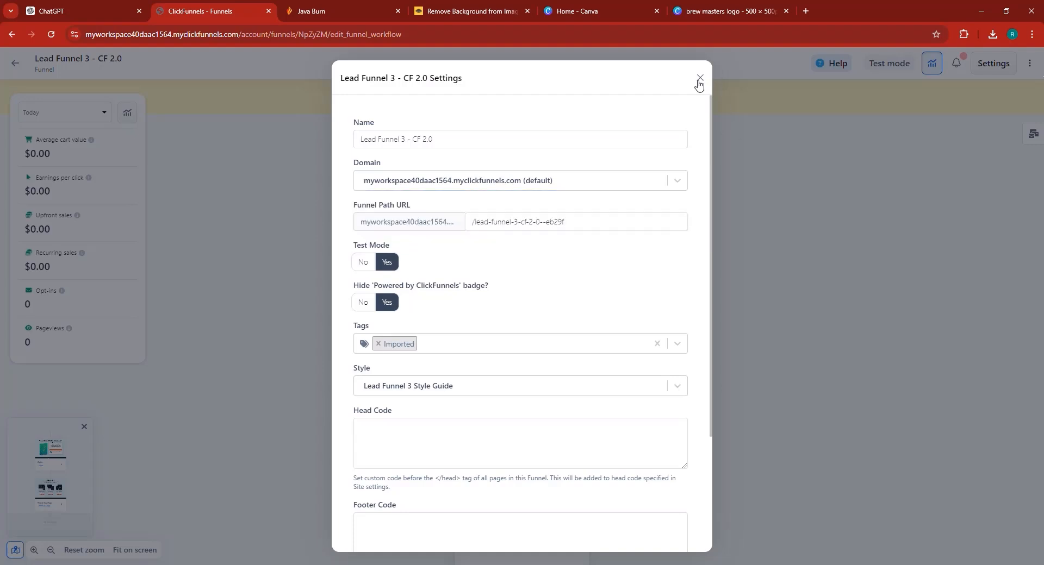
{"action": "left_click", "coordinate": [698, 81]}
- Open the Thank You Page for editing and delete the middle product's mockup image
{"action": "scroll", "coordinate": [554, 344], "scroll_direction": "down", "scroll_amount": 3}
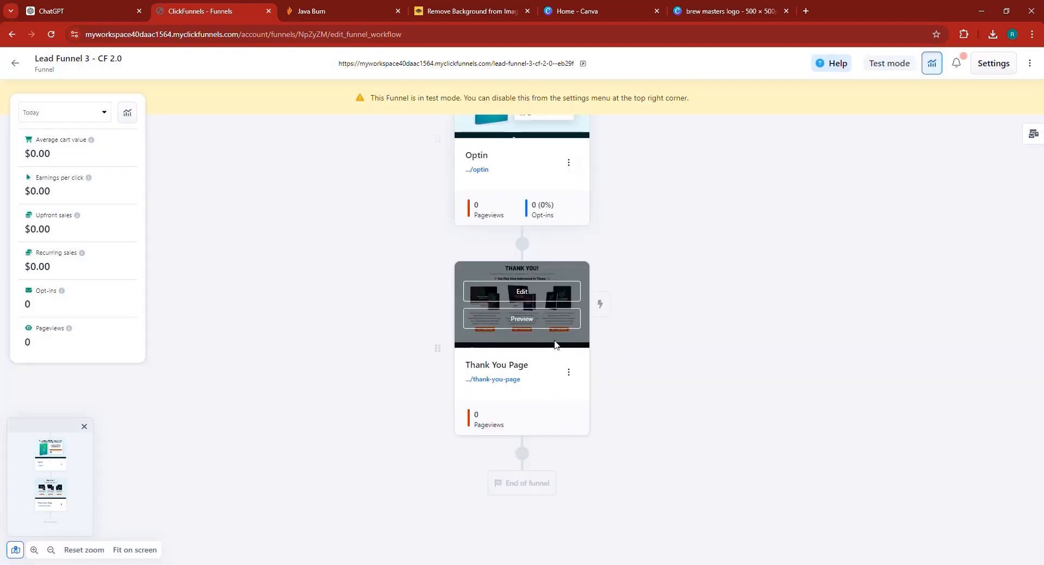
{"action": "left_click", "coordinate": [522, 292]}
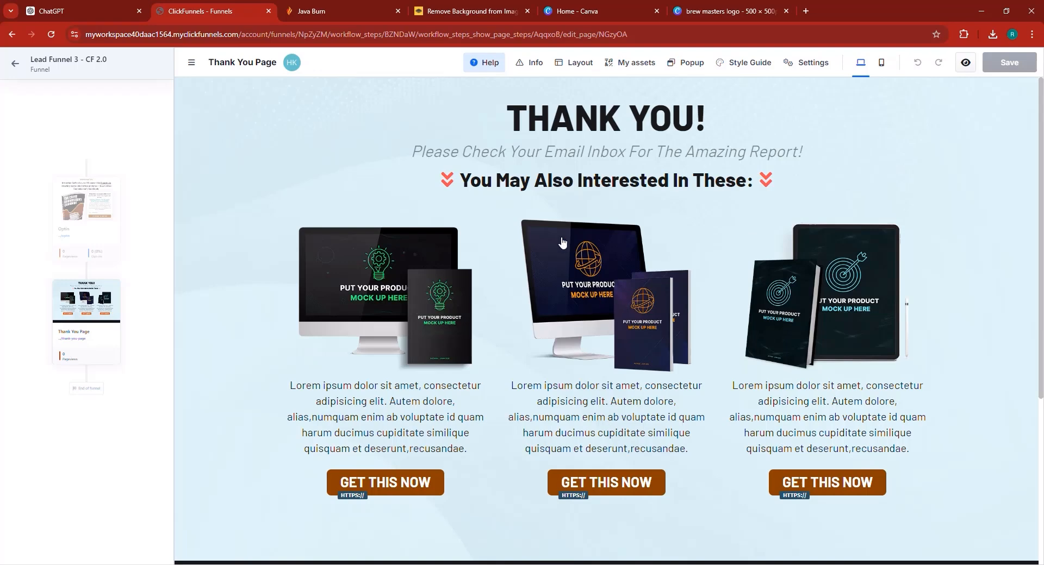
{"action": "left_click", "coordinate": [525, 256]}
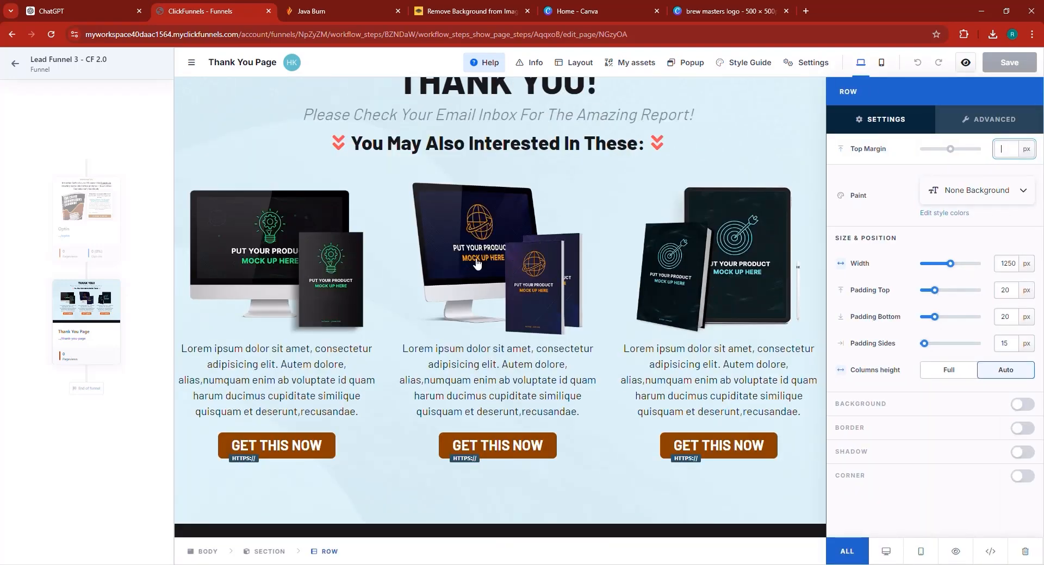
{"action": "key", "text": "Escape"}
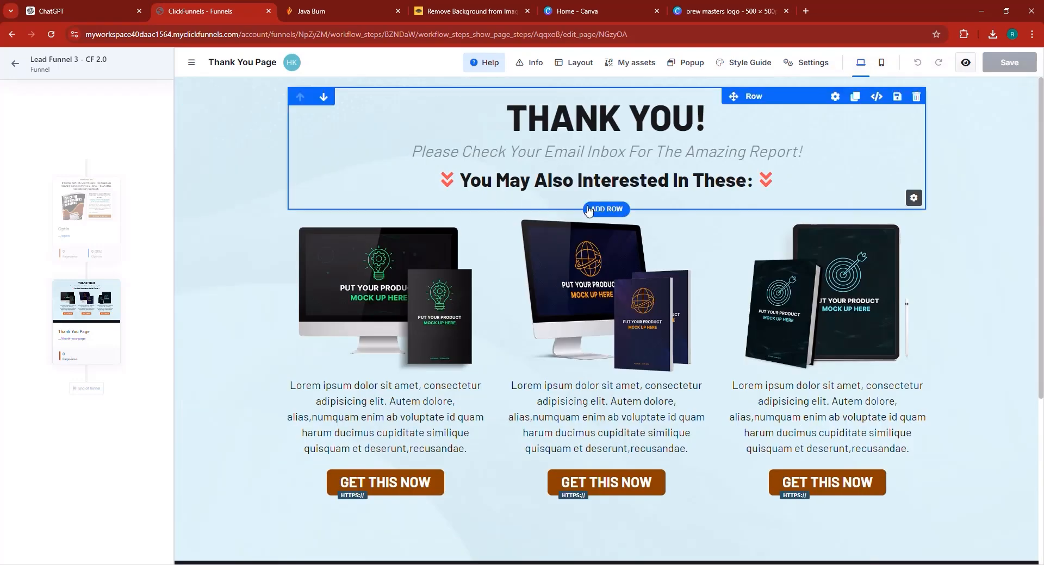
{"action": "mouse_move", "coordinate": [632, 247]}
{"action": "left_click", "coordinate": [701, 213]}
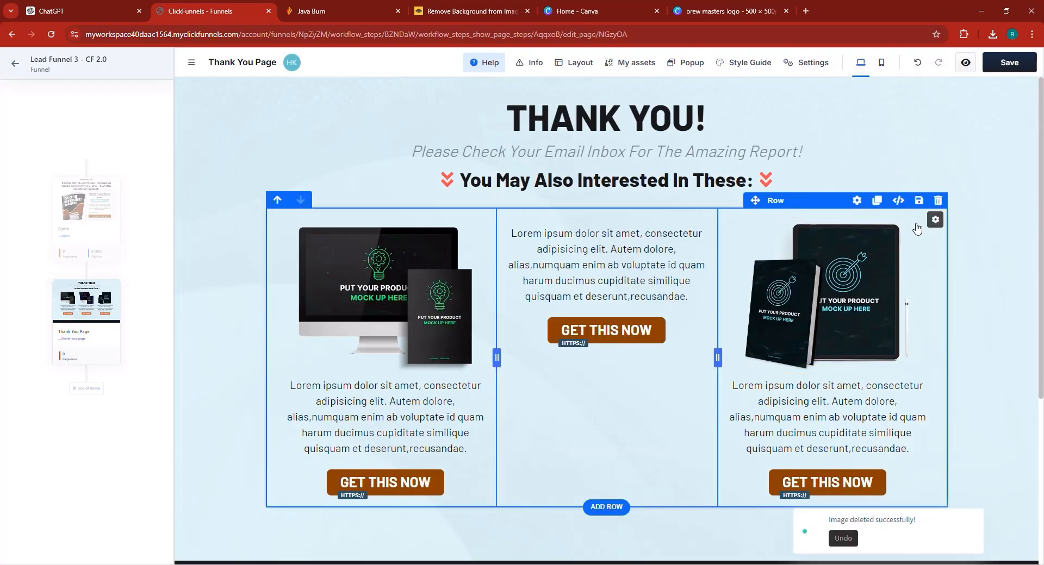
- Delete the third and second columns of the product row, keeping only the first product
{"action": "left_click", "coordinate": [935, 221]}
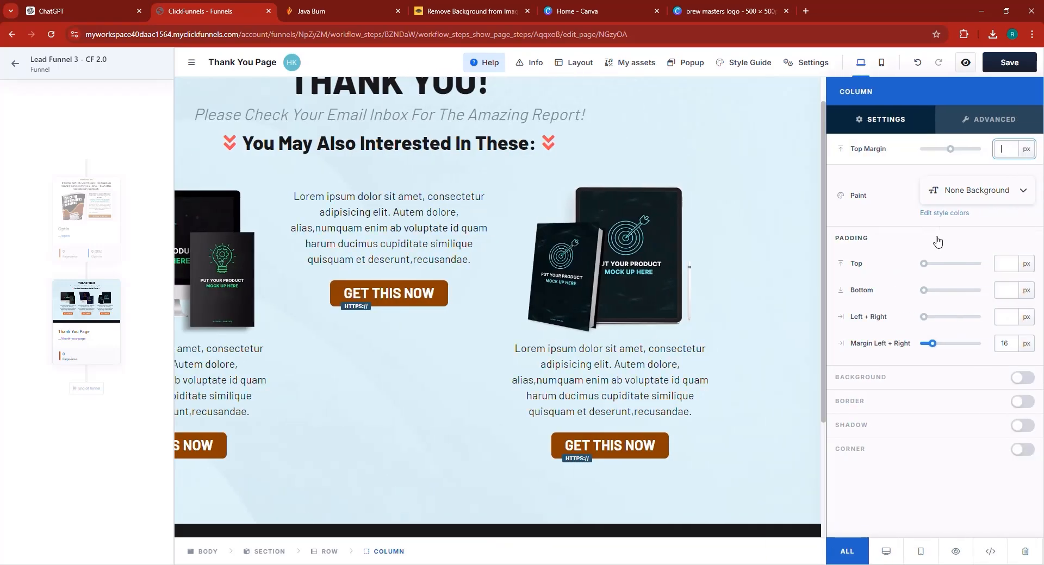
{"action": "left_click", "coordinate": [1025, 553]}
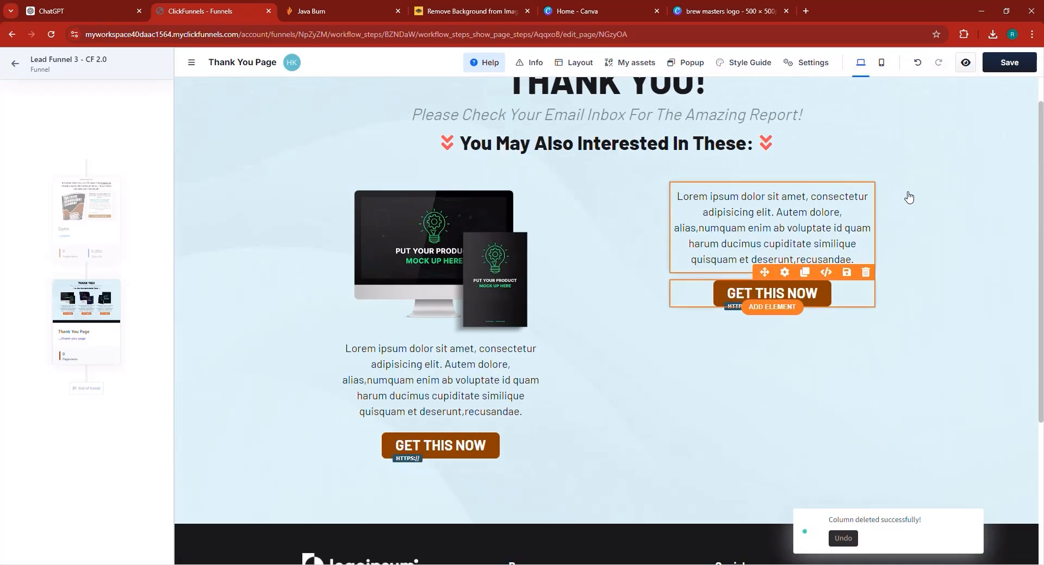
{"action": "left_click", "coordinate": [877, 179]}
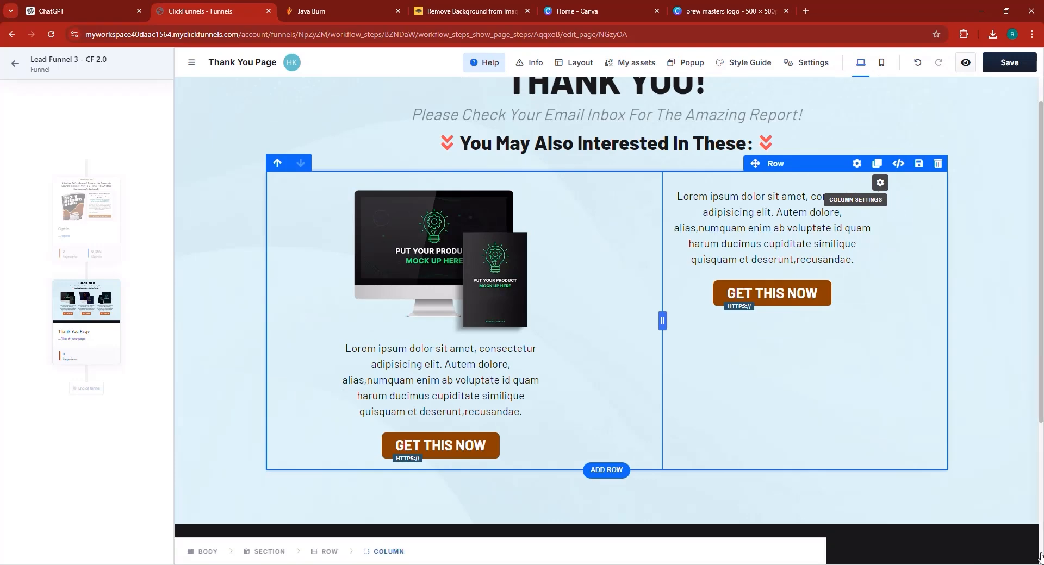
{"action": "left_click", "coordinate": [1021, 554]}
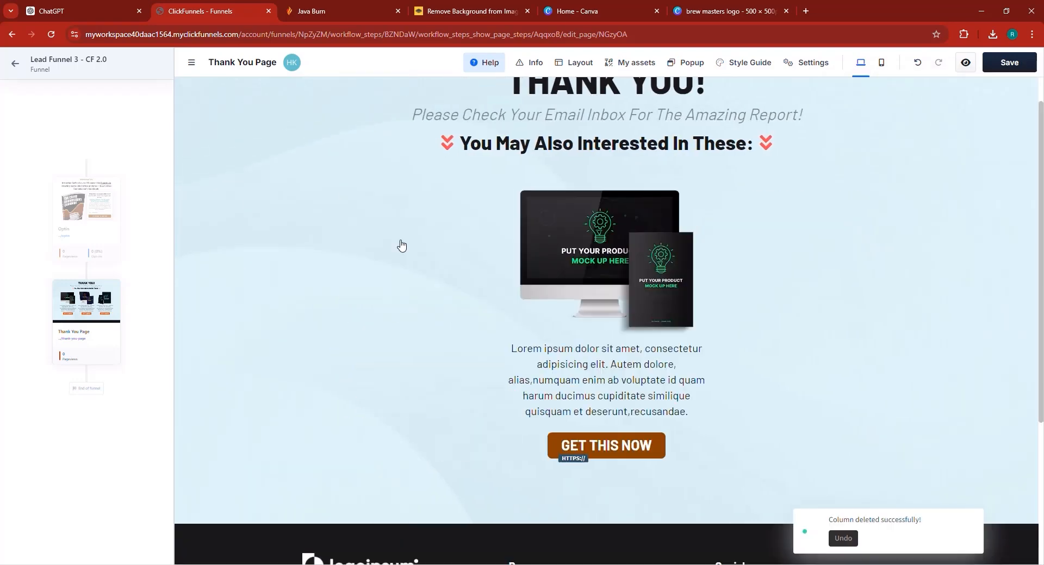
- Replace the remaining product mockup with The Coffee Connoisseur's Cookbook image from the image gallery
{"action": "left_click", "coordinate": [638, 292]}
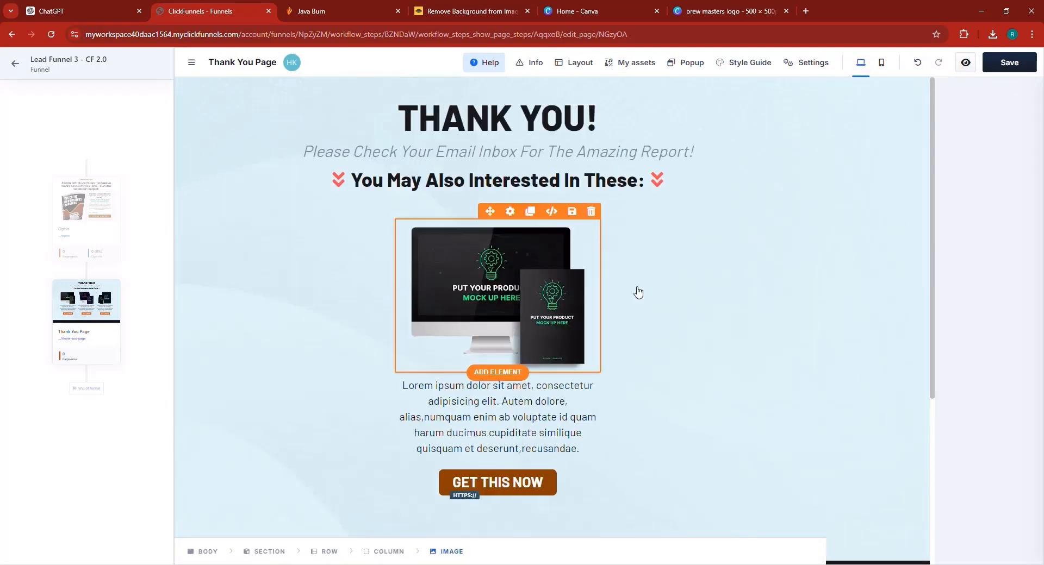
{"action": "left_click", "coordinate": [1025, 205]}
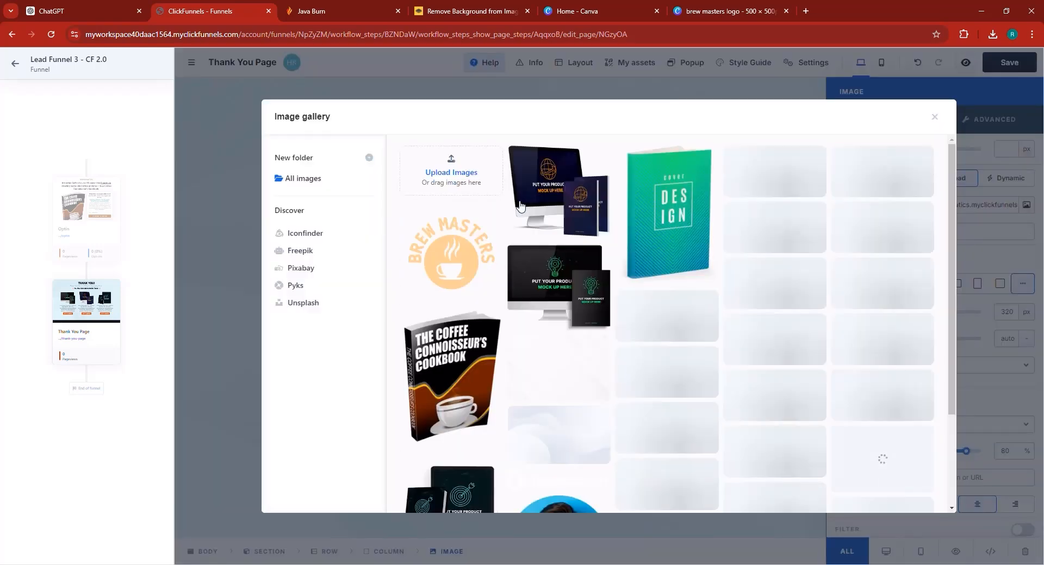
{"action": "left_click", "coordinate": [459, 380]}
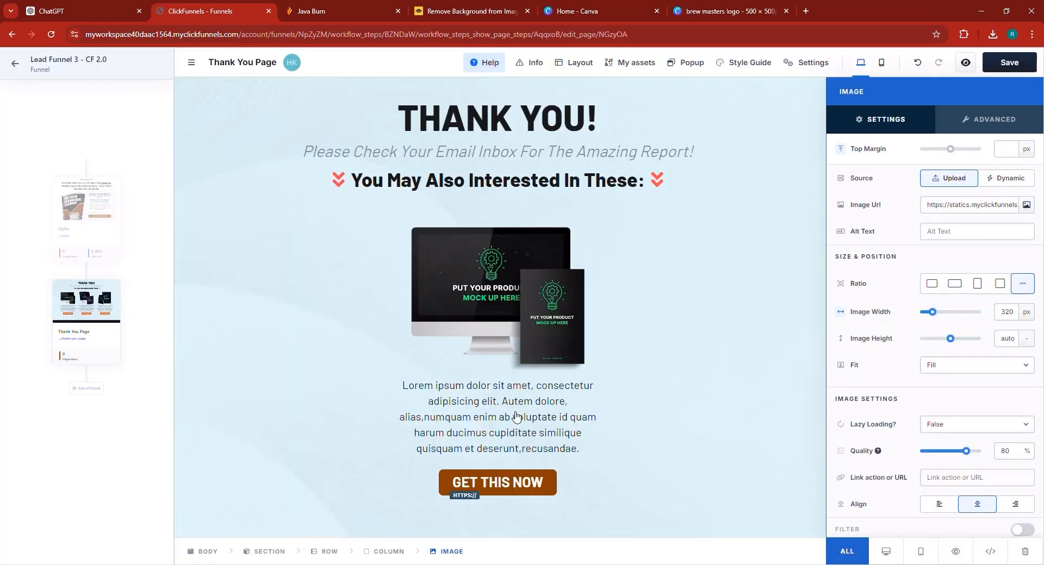
- Delete the lorem ipsum paragraph beneath the cookbook image
{"action": "scroll", "coordinate": [519, 435], "scroll_direction": "down", "scroll_amount": 1}
{"action": "scroll", "coordinate": [524, 473], "scroll_direction": "down", "scroll_amount": 2}
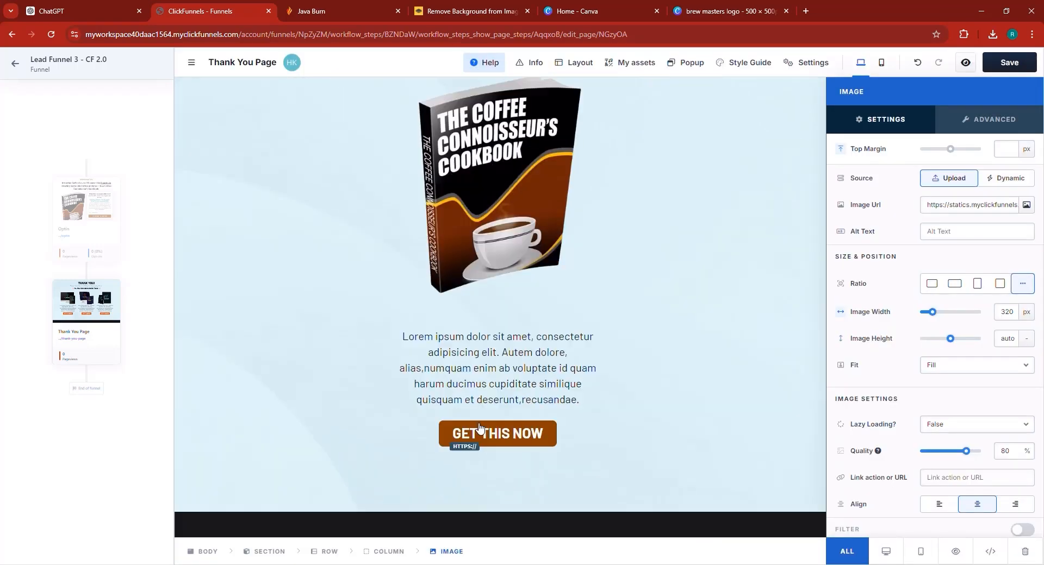
{"action": "double_click", "coordinate": [489, 357]}
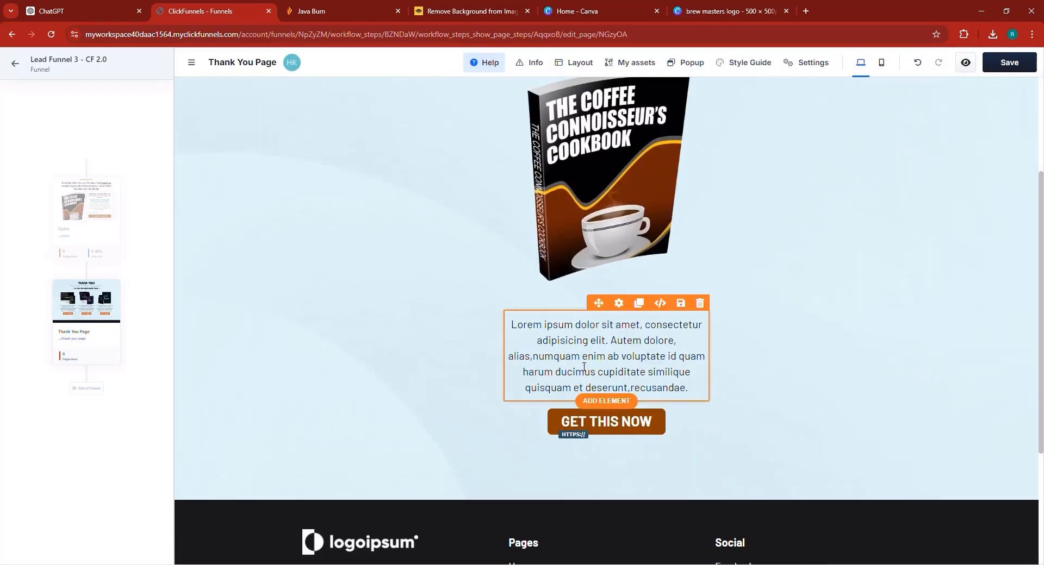
{"action": "left_click", "coordinate": [697, 303]}
- Change the text of the GET THIS NOW button beneath the cookbook image to "DOWNLOAD THE BOOK HERE"
{"action": "mouse_move", "coordinate": [615, 339]}
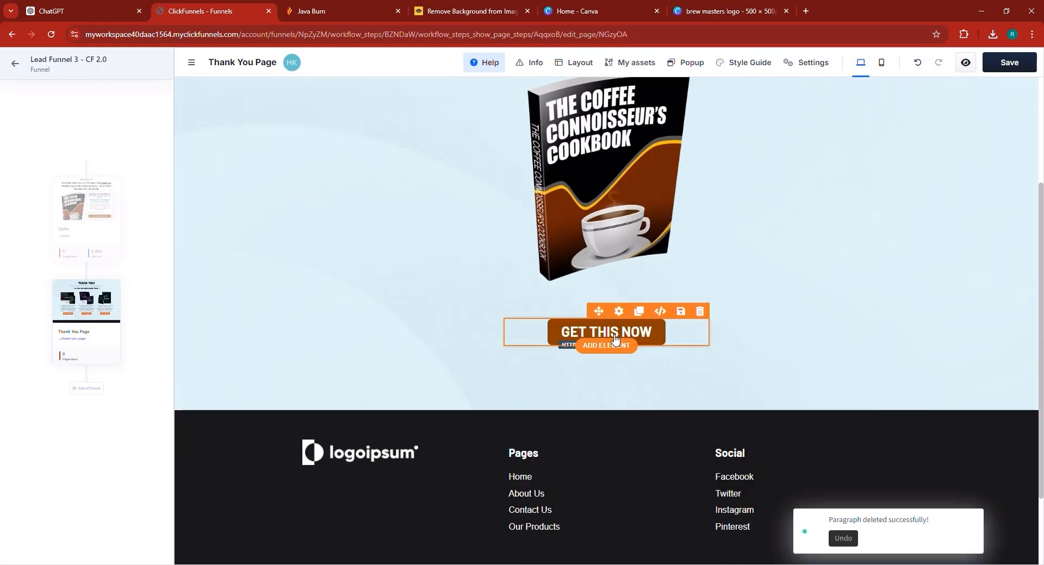
{"action": "left_click", "coordinate": [614, 333]}
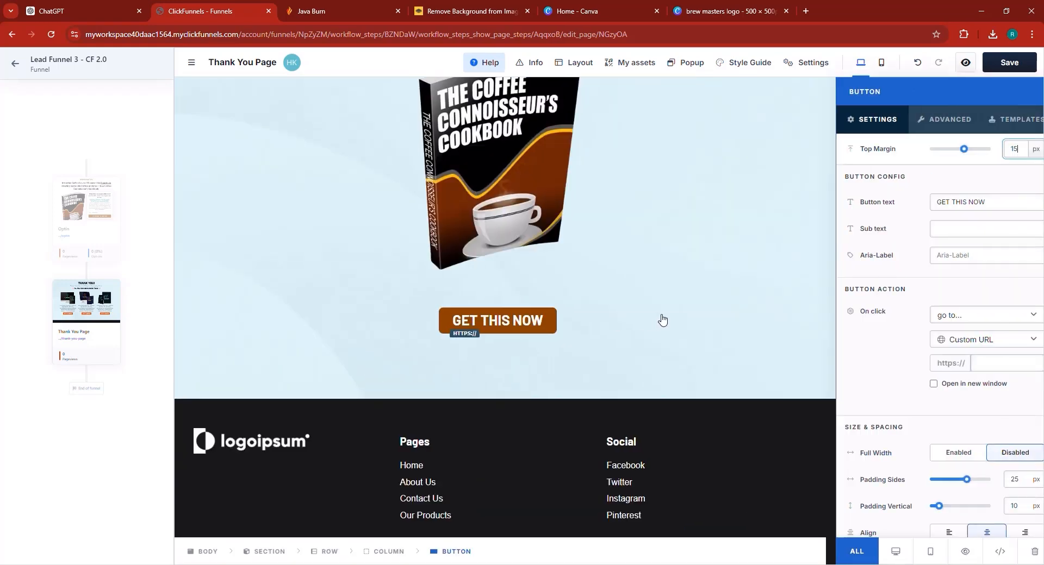
{"action": "triple_click", "coordinate": [955, 201]}
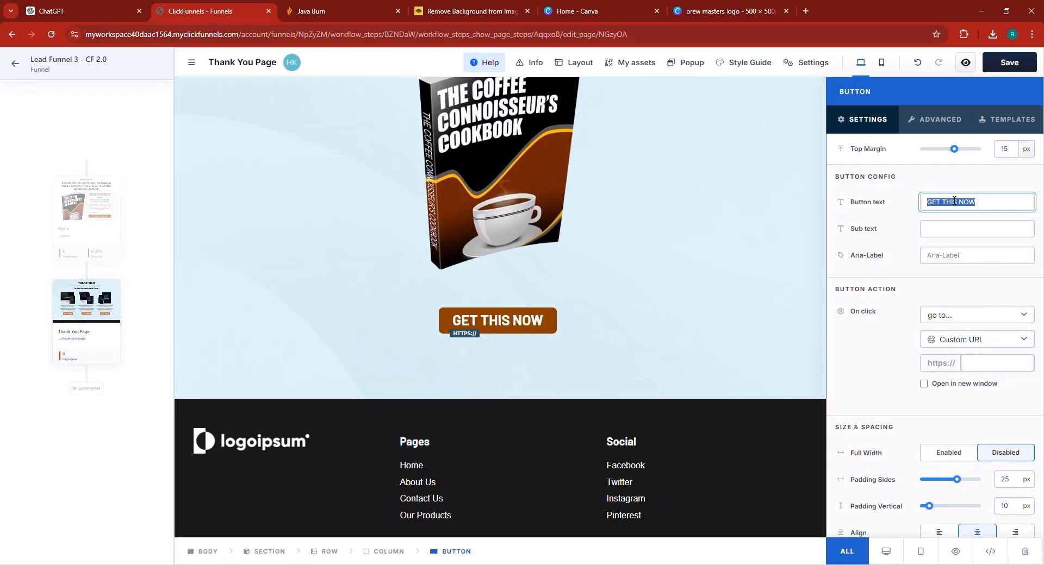
{"action": "type", "text": "do"}
{"action": "type", "text": "D"}
{"action": "type", "text": "W"}
{"action": "key", "text": "BackSpace"}
{"action": "type", "text": "O"}
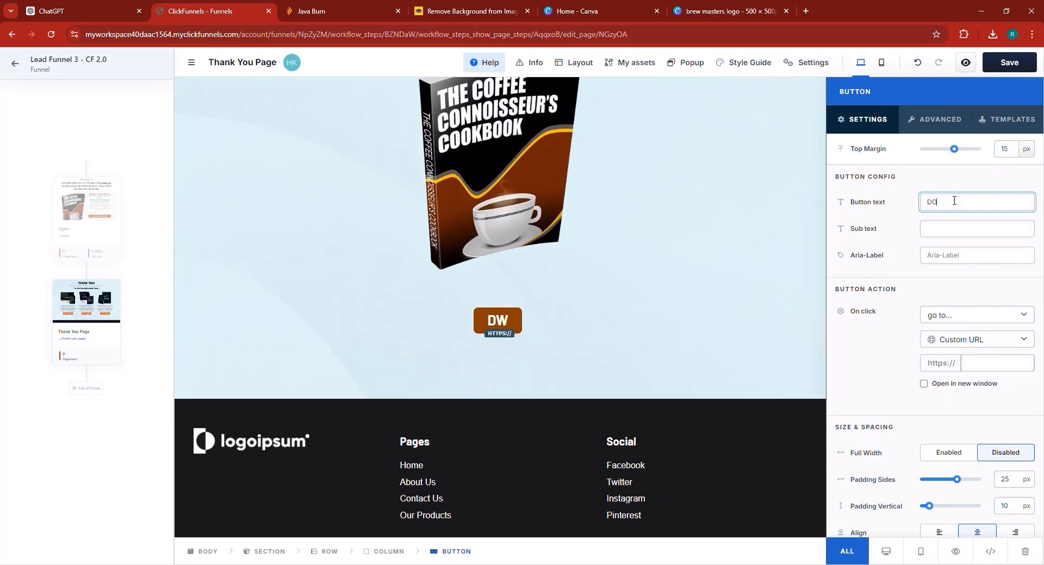
{"action": "type", "text": "WNLOAD THE BOOK HERE"}
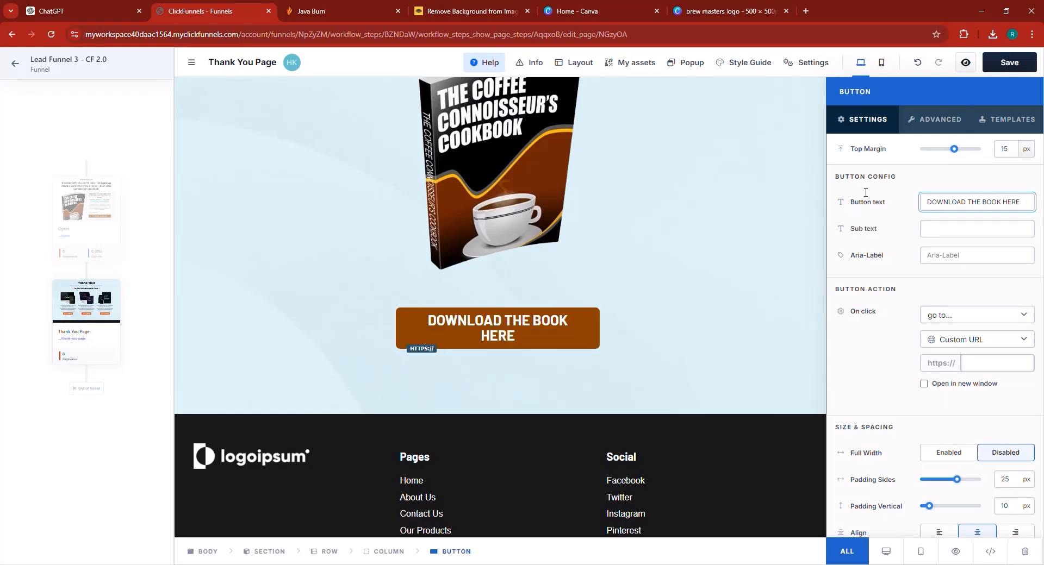
- Set the download button's side padding to 35 px and its vertical padding to 40 px
{"action": "scroll", "coordinate": [1009, 405], "scroll_direction": "down", "scroll_amount": 2}
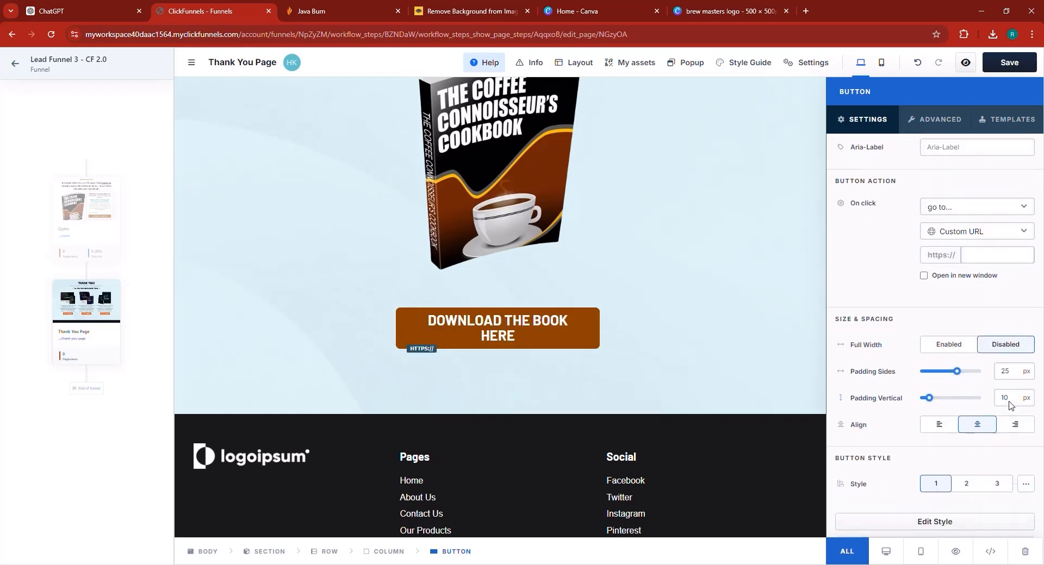
{"action": "left_click_drag", "start_coordinate": [931, 401], "coordinate": [969, 378]}
{"action": "scroll", "coordinate": [965, 387], "scroll_direction": "down", "scroll_amount": 2}
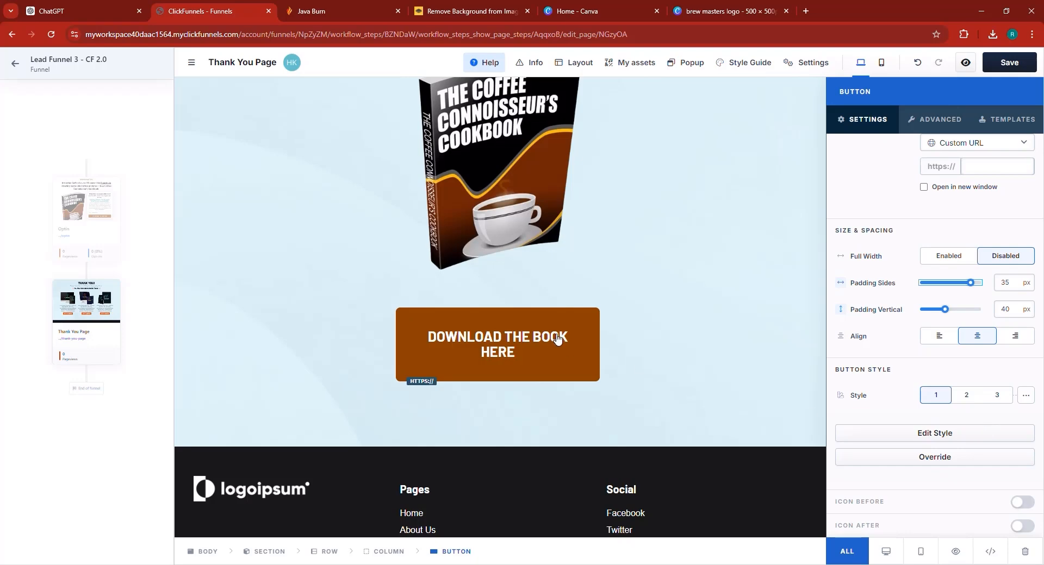
{"action": "key", "text": "Escape"}
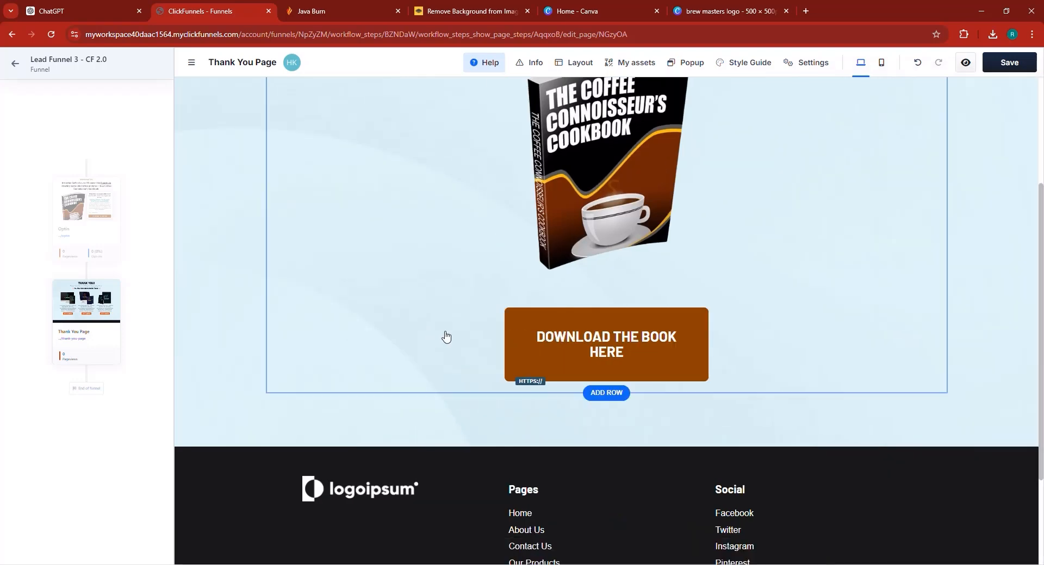
- Try the alternative button styles on the download button and apply style 3
{"action": "left_click", "coordinate": [535, 331]}
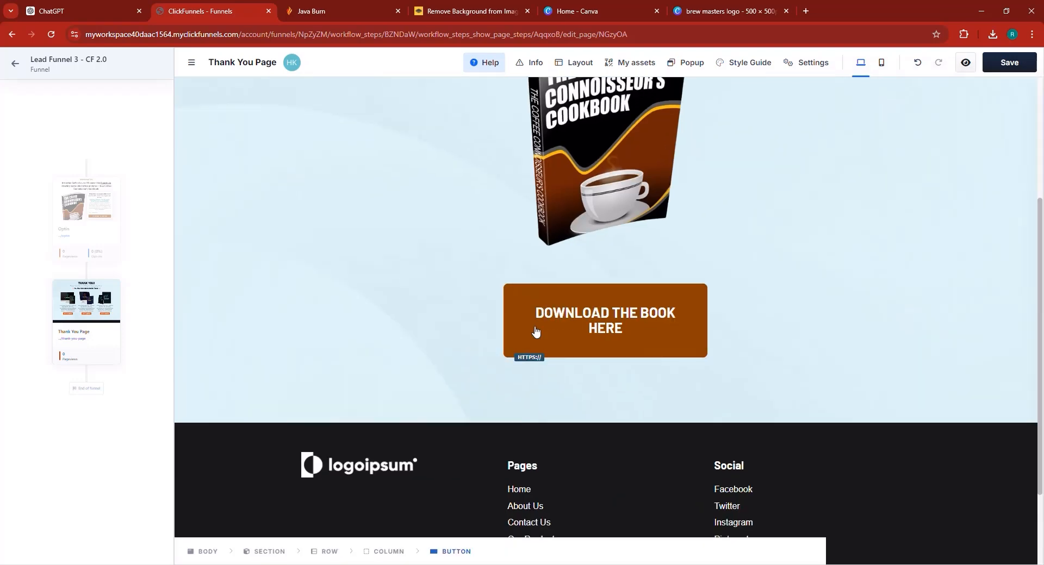
{"action": "scroll", "coordinate": [996, 405], "scroll_direction": "down", "scroll_amount": 4}
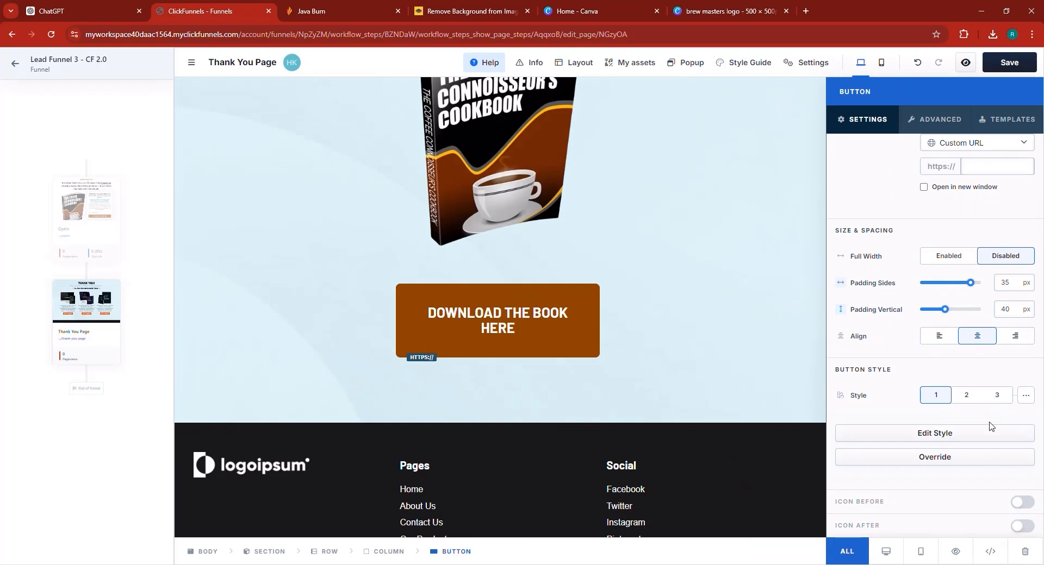
{"action": "left_click", "coordinate": [971, 399]}
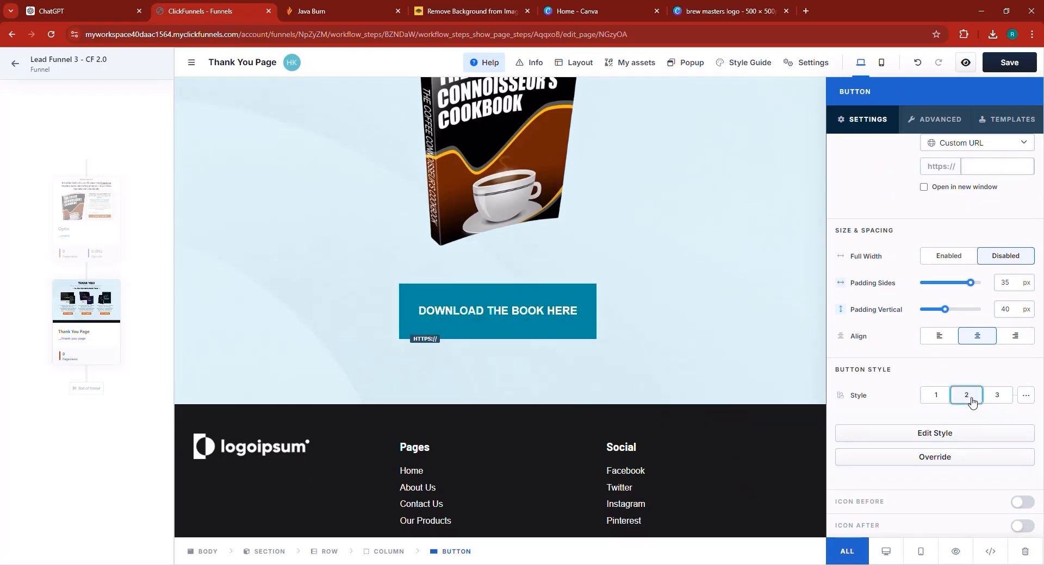
{"action": "left_click", "coordinate": [995, 397]}
{"action": "left_click", "coordinate": [936, 397]}
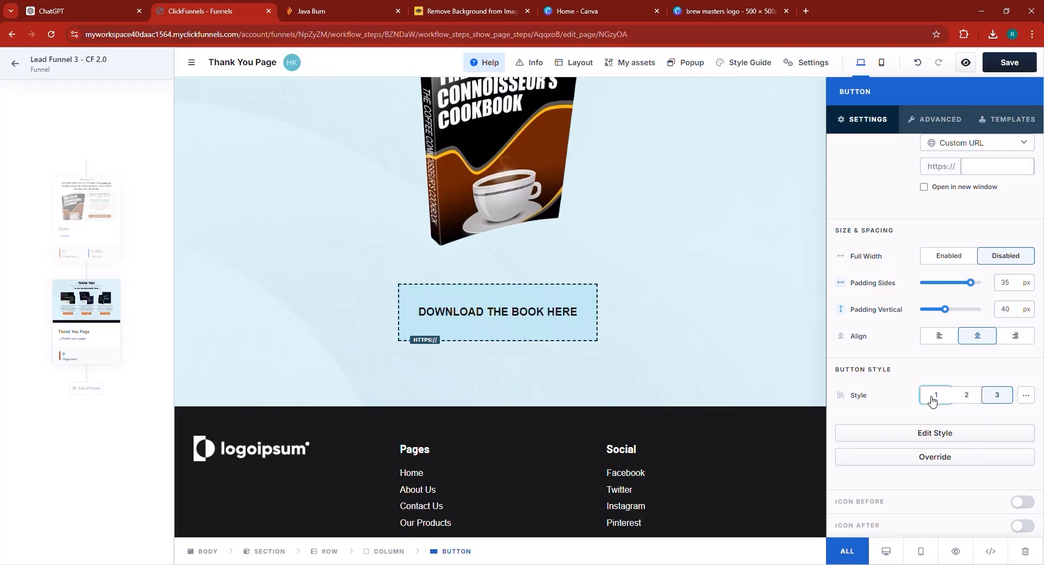
{"action": "left_click", "coordinate": [997, 395]}
- In the style guide, set button style 3's default background to brown 8b4100 with 56% alpha
{"action": "left_click", "coordinate": [943, 435]}
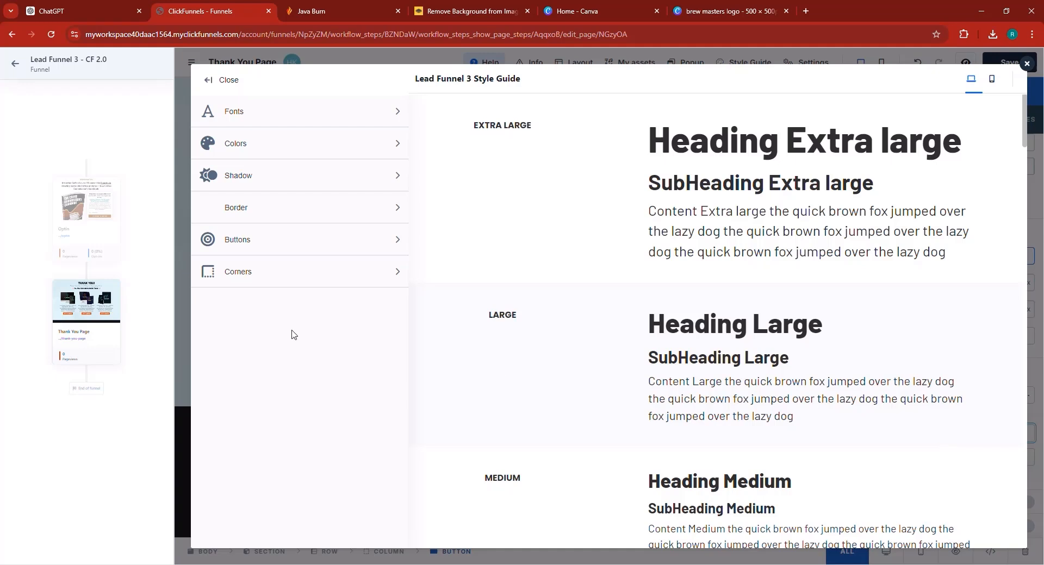
{"action": "left_click", "coordinate": [305, 240]}
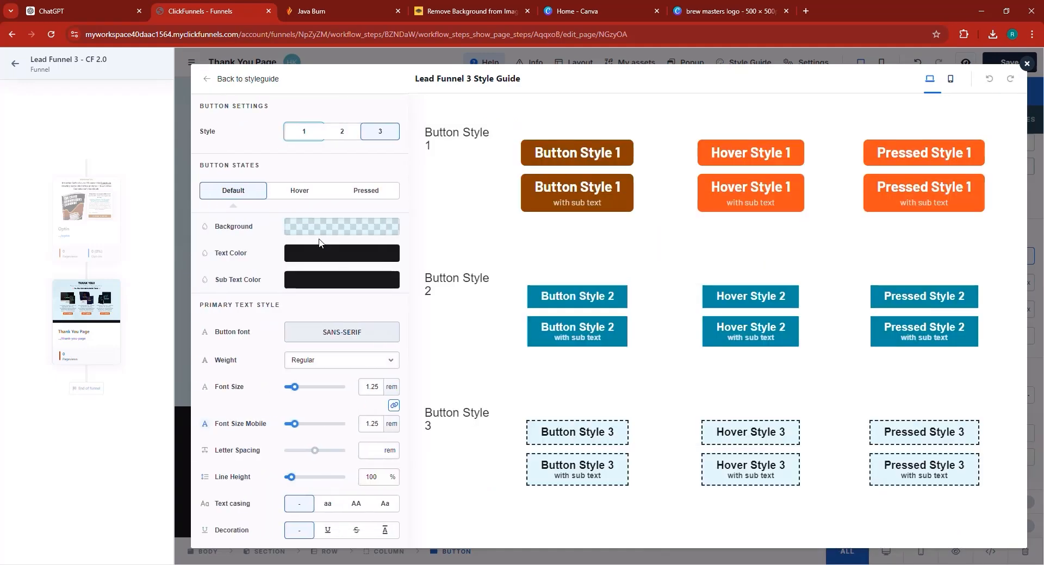
{"action": "left_click", "coordinate": [310, 232]}
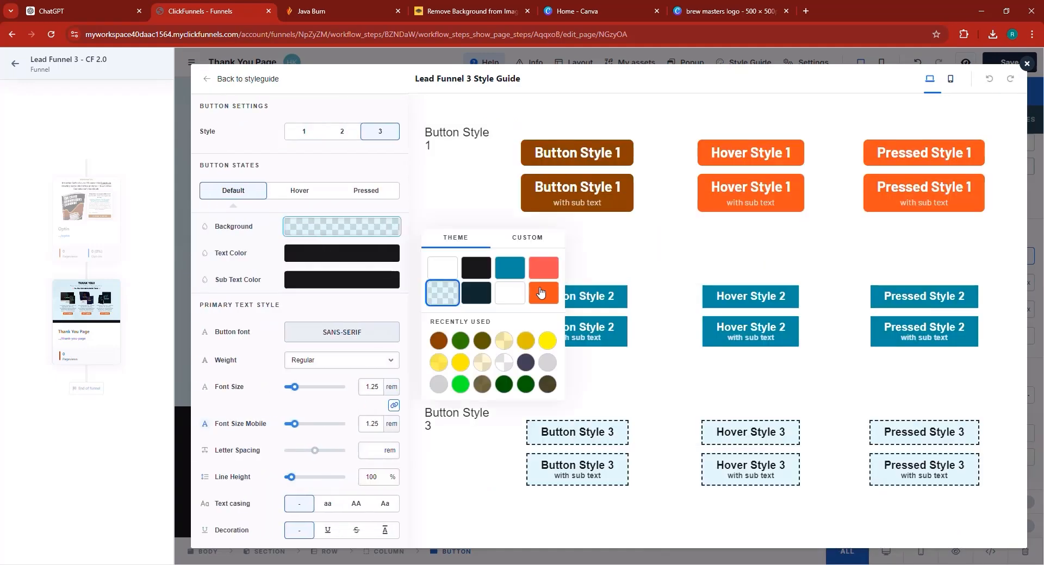
{"action": "left_click", "coordinate": [439, 341]}
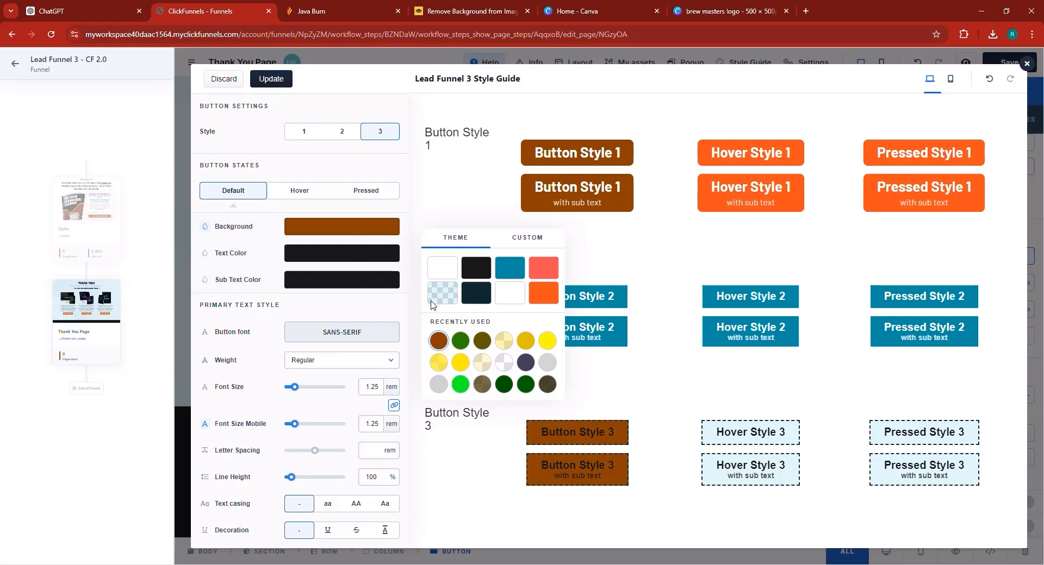
{"action": "left_click", "coordinate": [351, 233]}
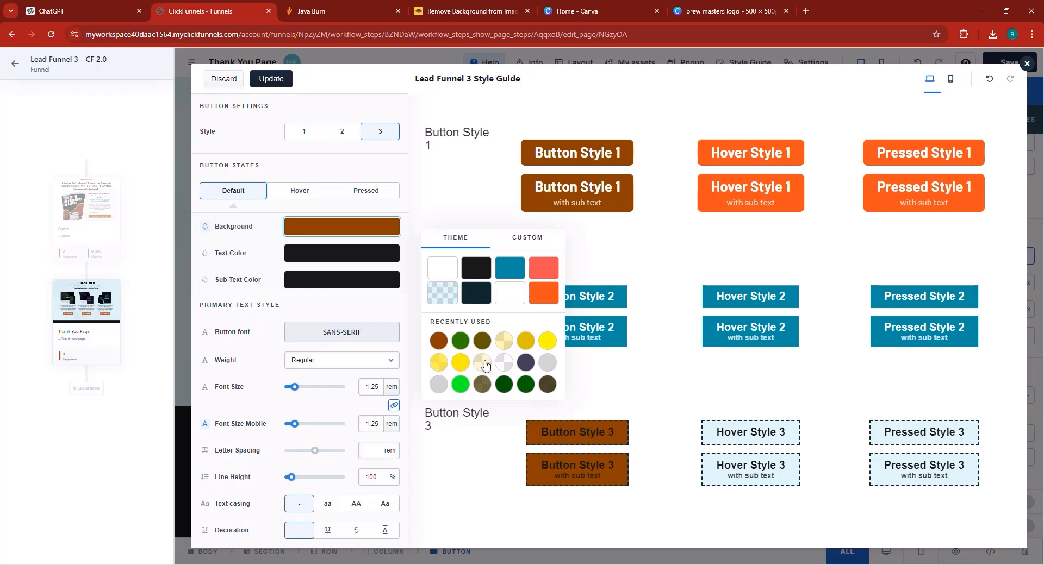
{"action": "left_click", "coordinate": [527, 239]}
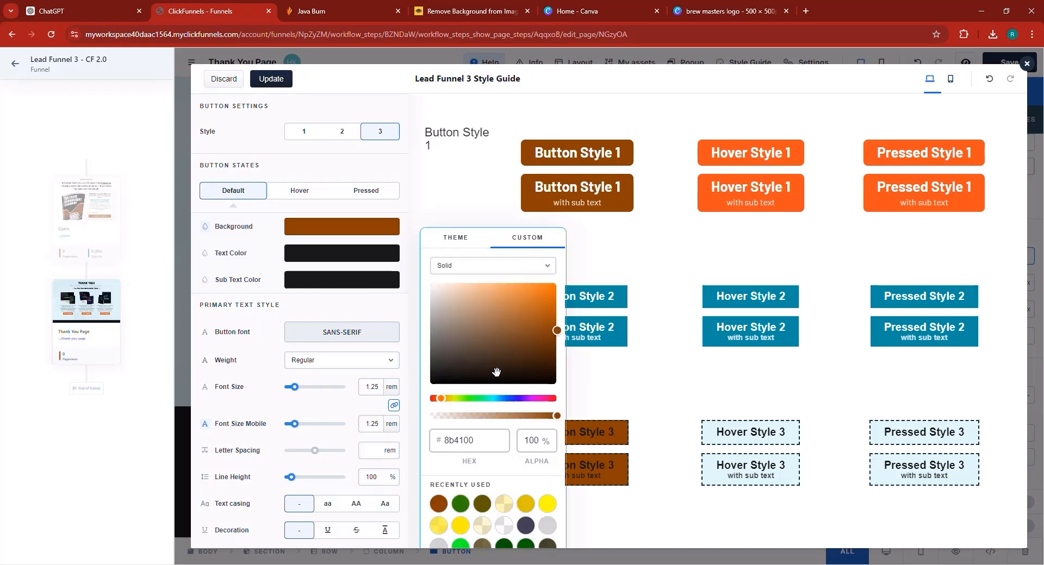
{"action": "left_click", "coordinate": [503, 418]}
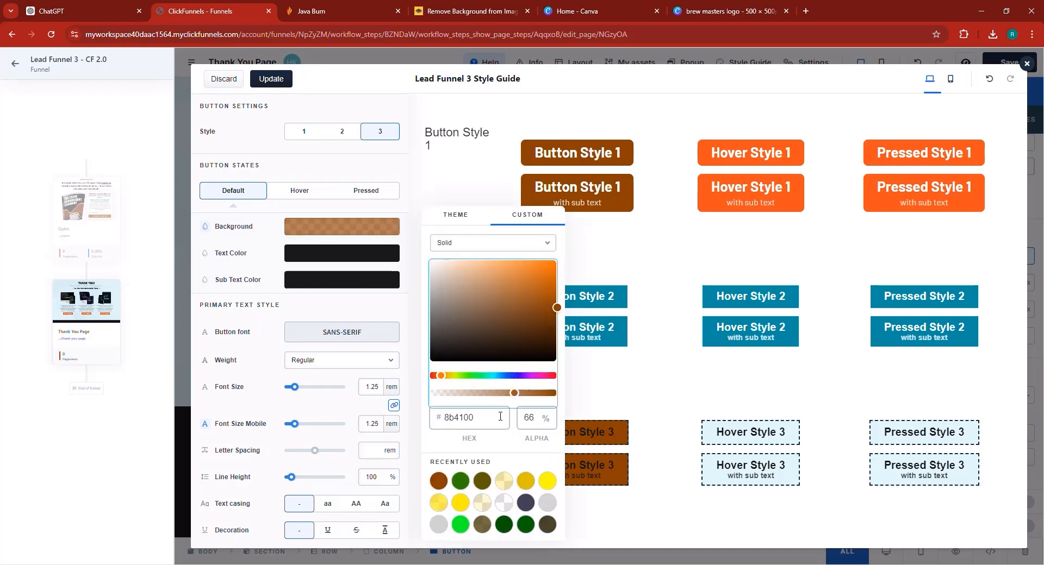
{"action": "left_click", "coordinate": [500, 417]}
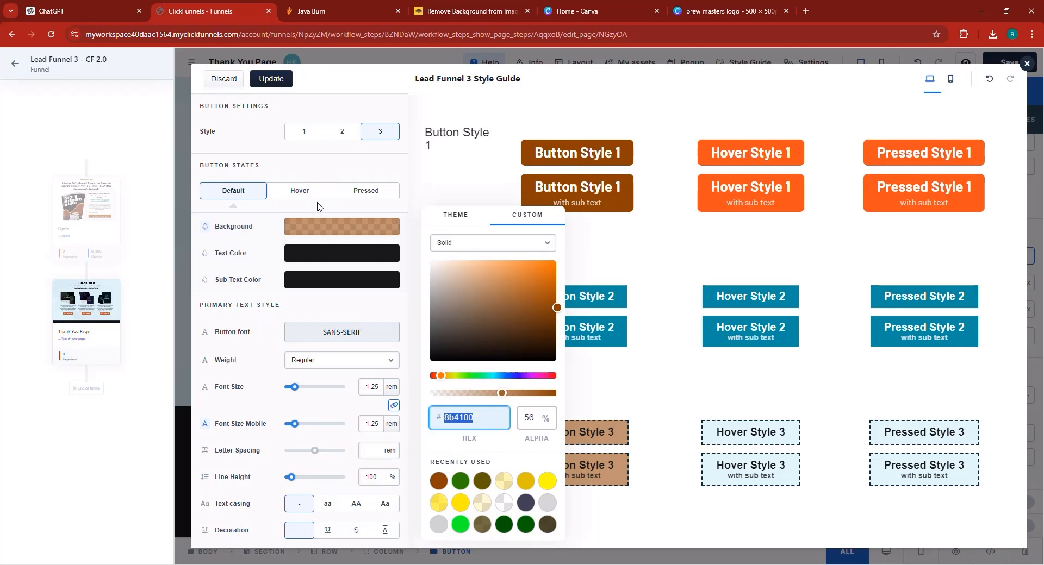
- Set button style 3's hover background to coral fe5151 with 50% alpha, update the style guide and close it
{"action": "left_click", "coordinate": [307, 194]}
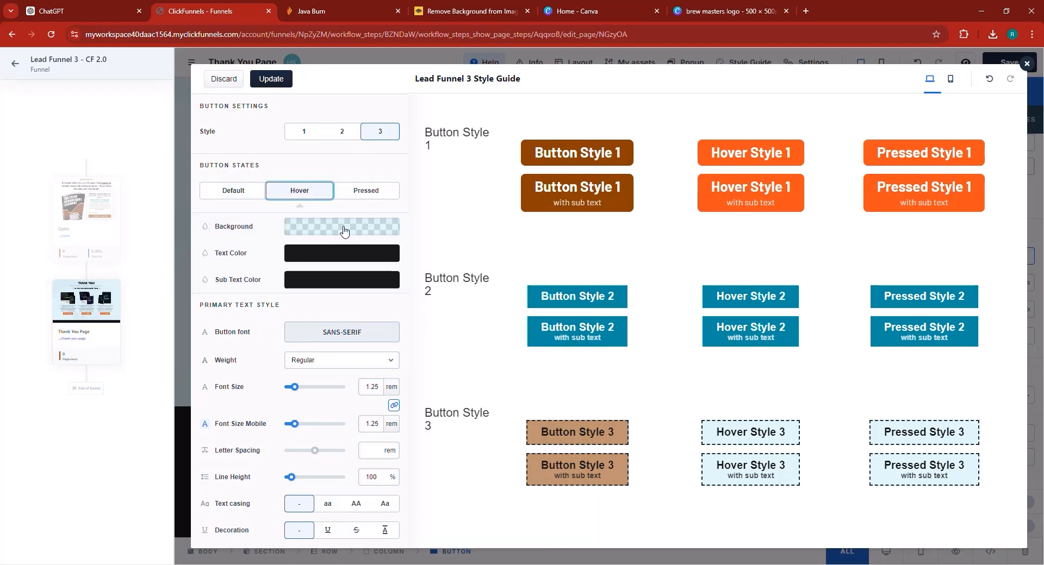
{"action": "left_click", "coordinate": [344, 227]}
{"action": "left_click", "coordinate": [544, 269]}
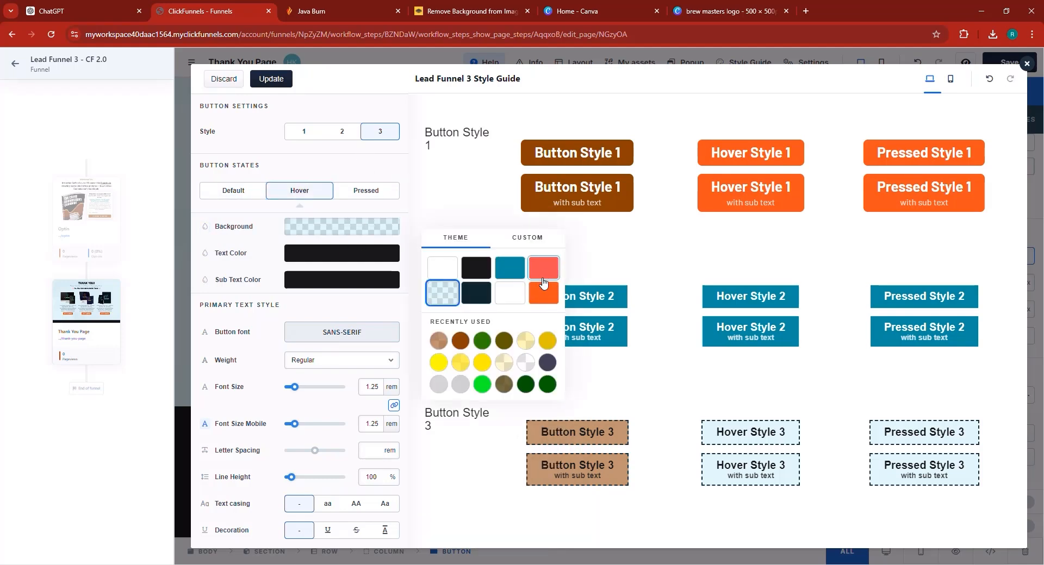
{"action": "left_click", "coordinate": [521, 241]}
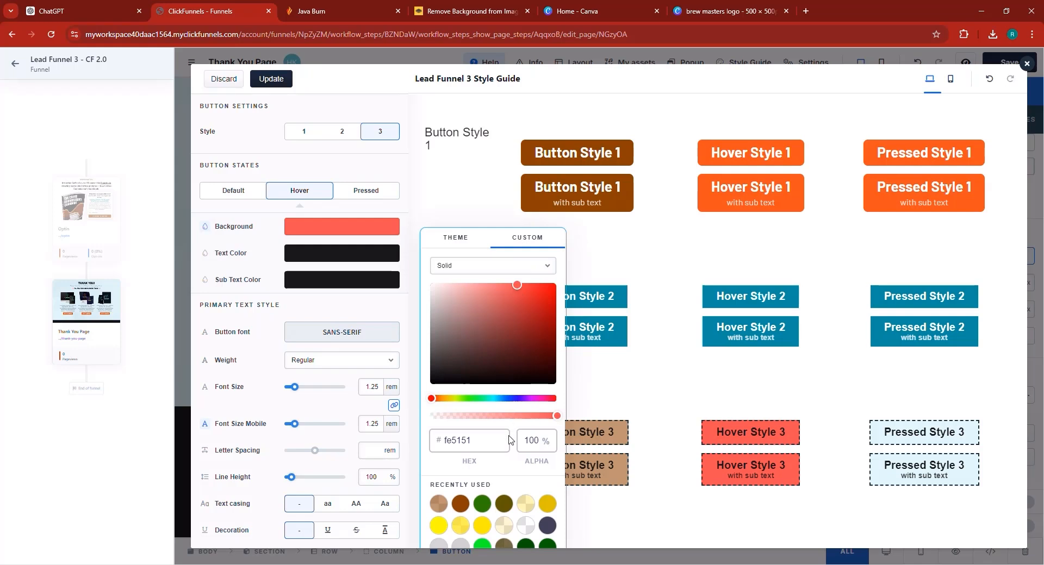
{"action": "left_click", "coordinate": [495, 416]}
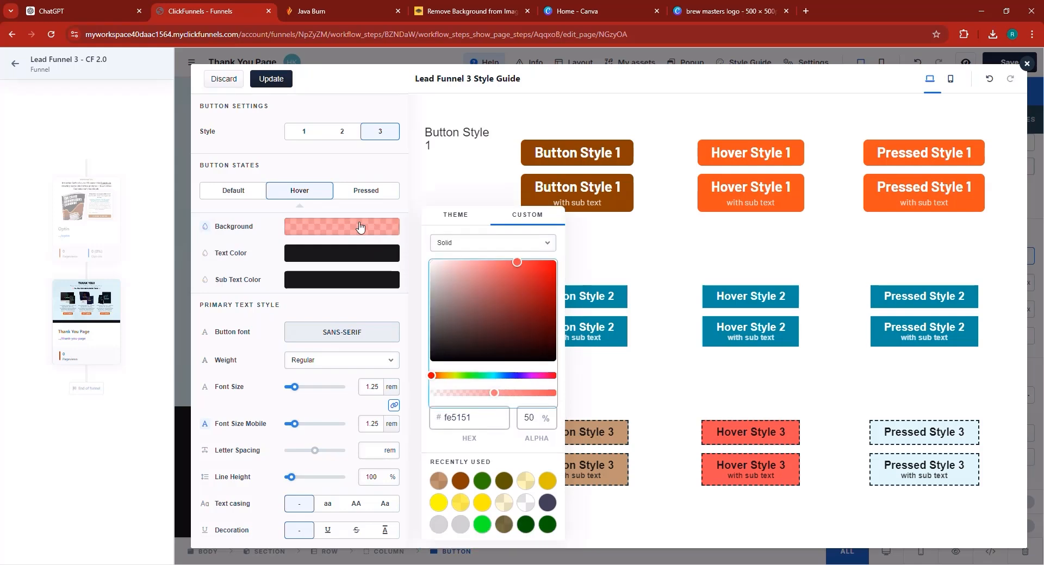
{"action": "left_click", "coordinate": [287, 83]}
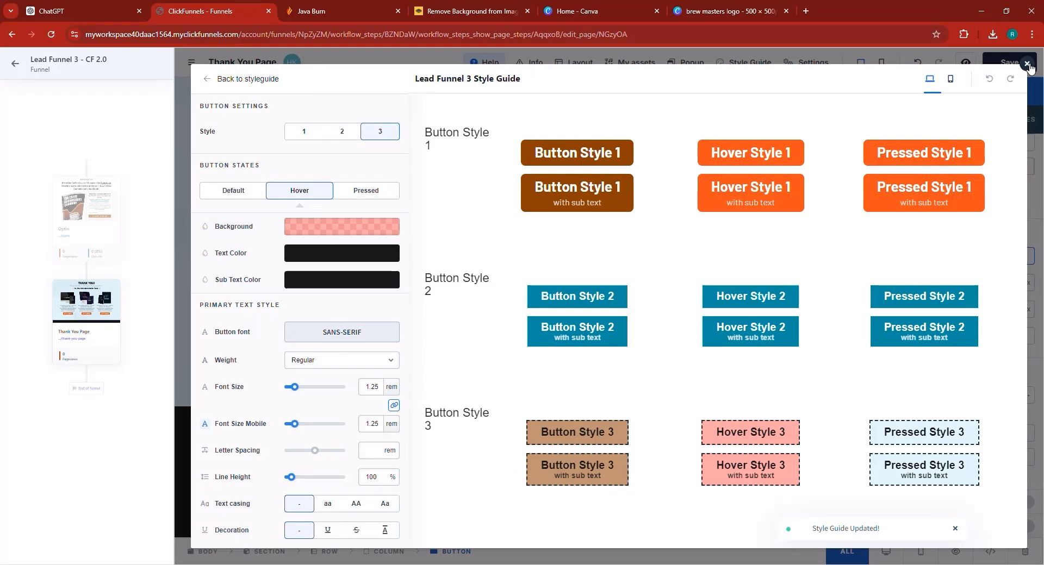
{"action": "left_click", "coordinate": [1026, 64]}
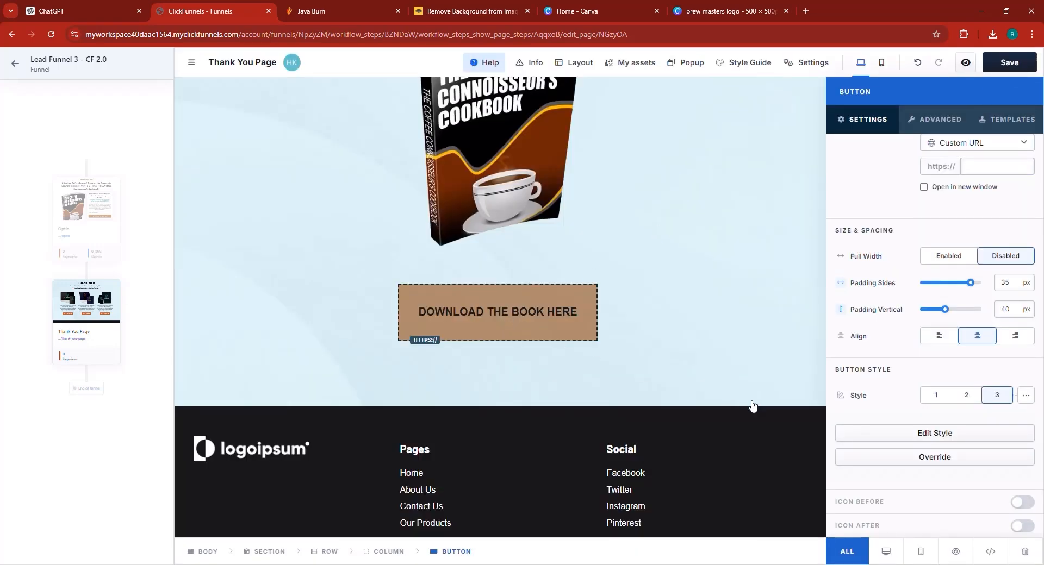
- Switch to ChatGPT and send the prompt "write a headline to encourage them to donwload the book."
{"action": "scroll", "coordinate": [725, 387], "scroll_direction": "up", "scroll_amount": 4}
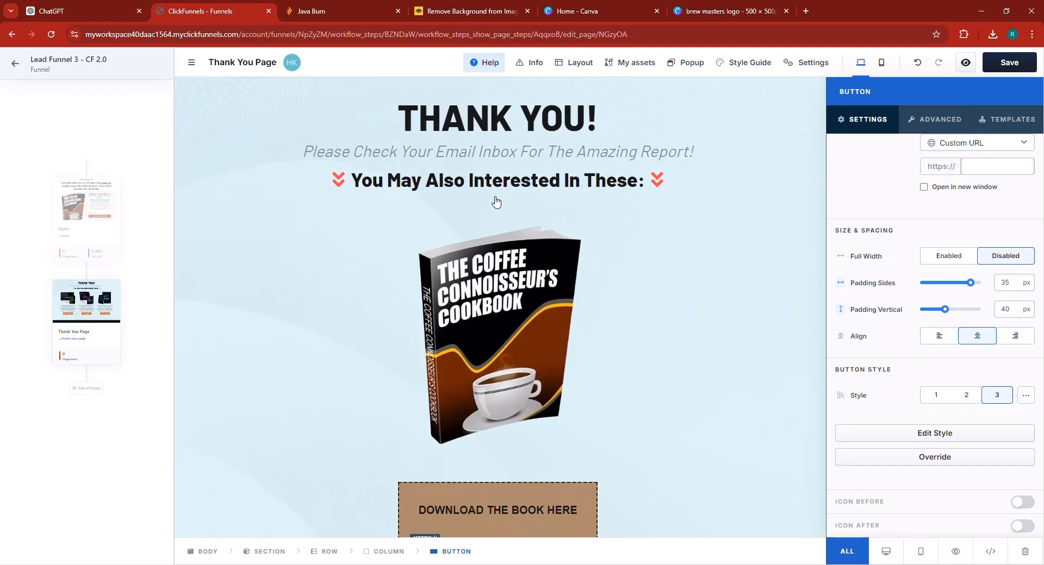
{"action": "left_click", "coordinate": [110, 8]}
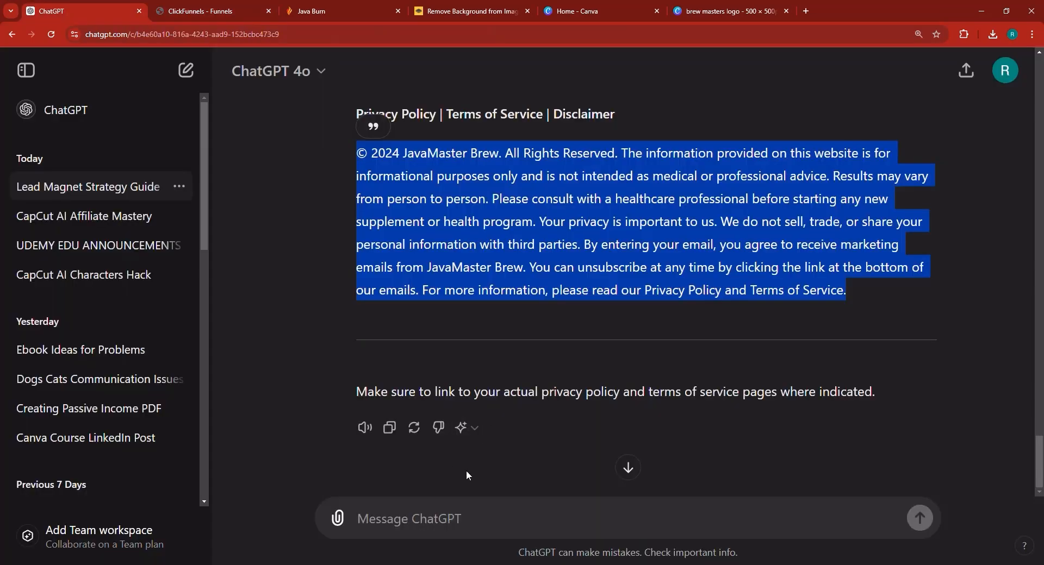
{"action": "left_click", "coordinate": [485, 508]}
{"action": "type", "text": "write a headline to e"}
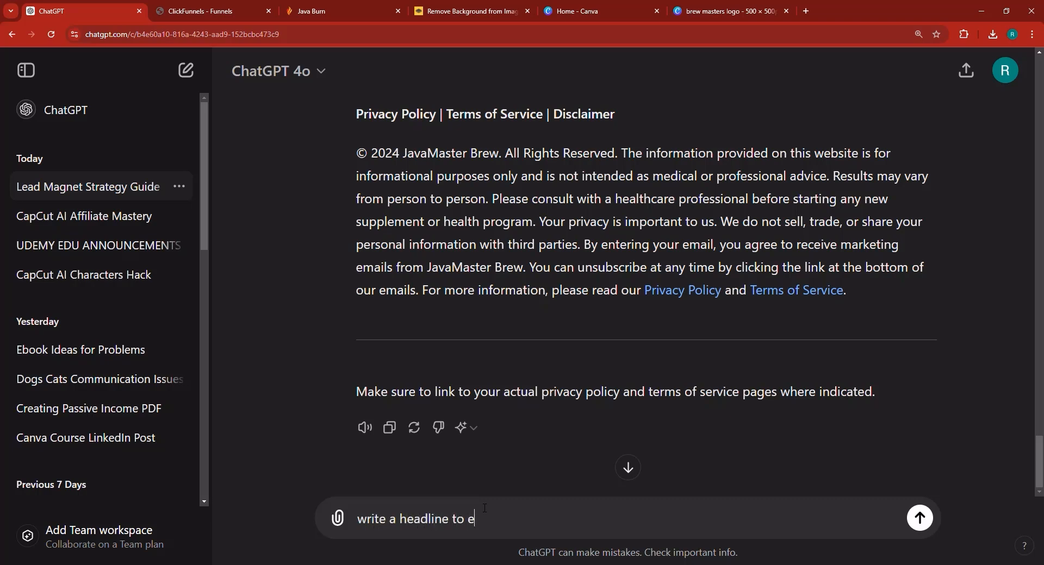
{"action": "type", "text": "ncourage them t"}
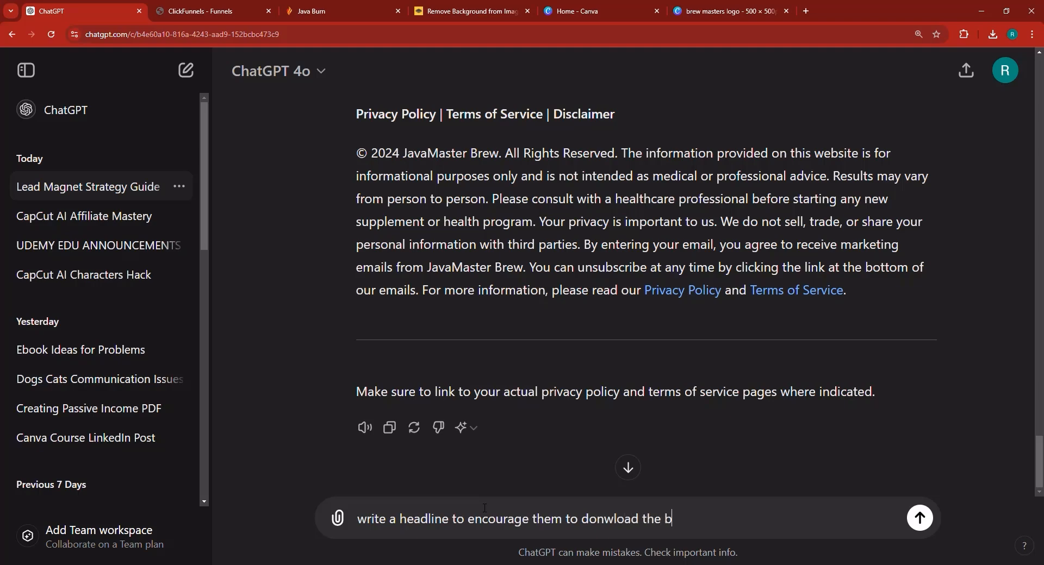
{"action": "type", "text": "o donwload the b"}
{"action": "key", "text": "ctrl+Tab"}
{"action": "scroll", "coordinate": [578, 499], "scroll_direction": "down", "scroll_amount": 5}
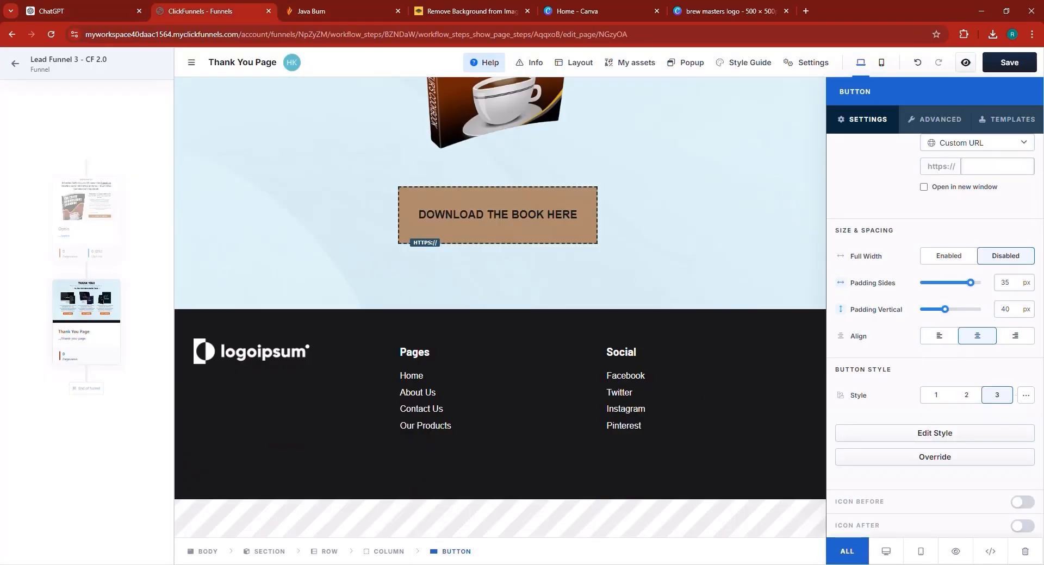
- Copy ChatGPT's headline "Brew Like a Barista! Download Your FREE Coffee Connoisseur's Cookbook Now!"
{"action": "left_click", "coordinate": [101, 7]}
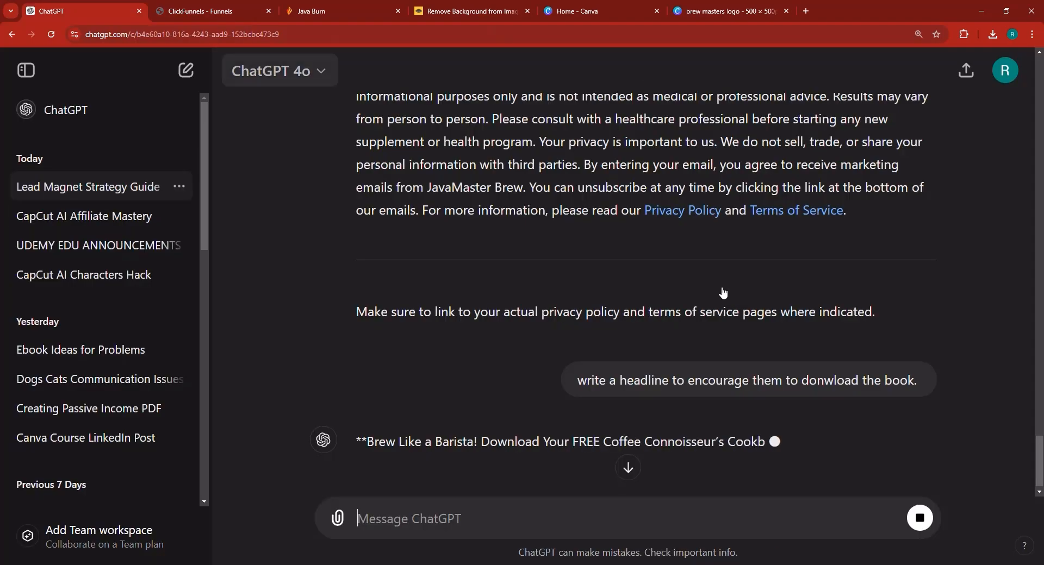
{"action": "triple_click", "coordinate": [357, 442]}
{"action": "right_click", "coordinate": [379, 335]}
{"action": "left_click", "coordinate": [409, 351]}
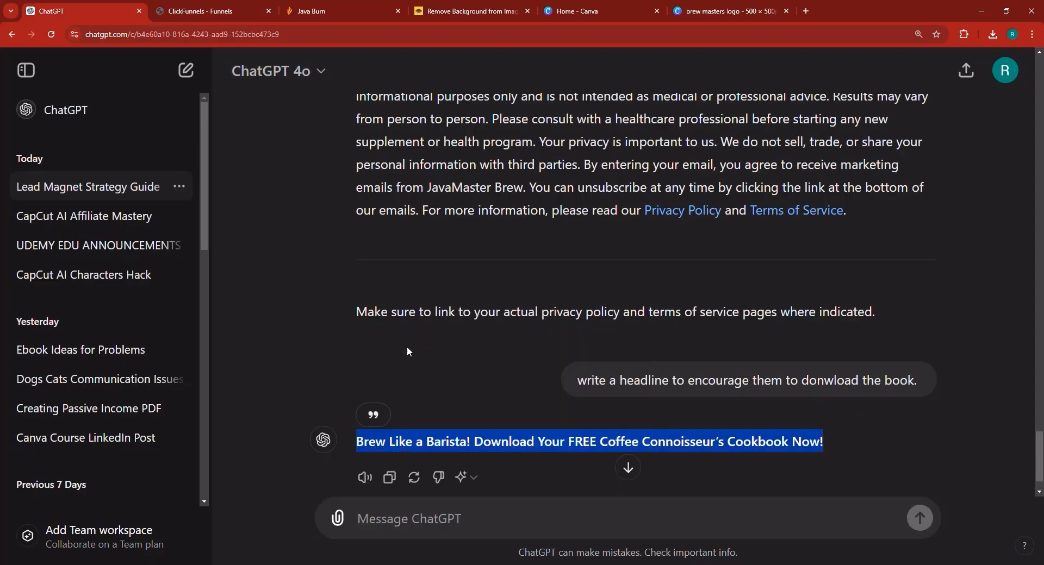
- Switch to ClickFunnels and delete the "Please Check Your Email Inbox For The Amazing Report!" headline from the Thank You page
{"action": "left_click", "coordinate": [217, 10]}
{"action": "scroll", "coordinate": [543, 283], "scroll_direction": "up", "scroll_amount": 5}
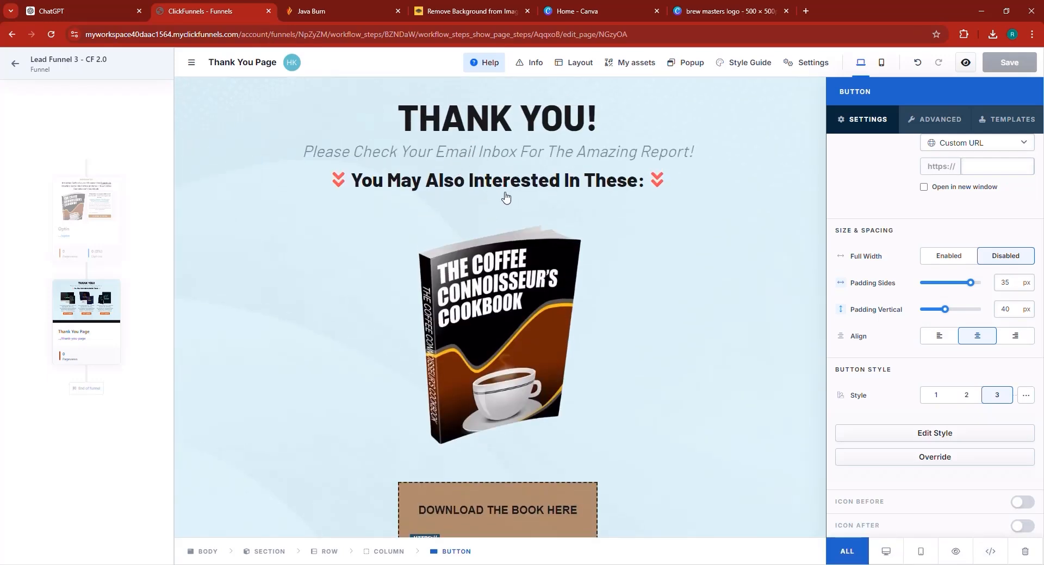
{"action": "left_click", "coordinate": [615, 190]}
{"action": "mouse_move", "coordinate": [880, 146]}
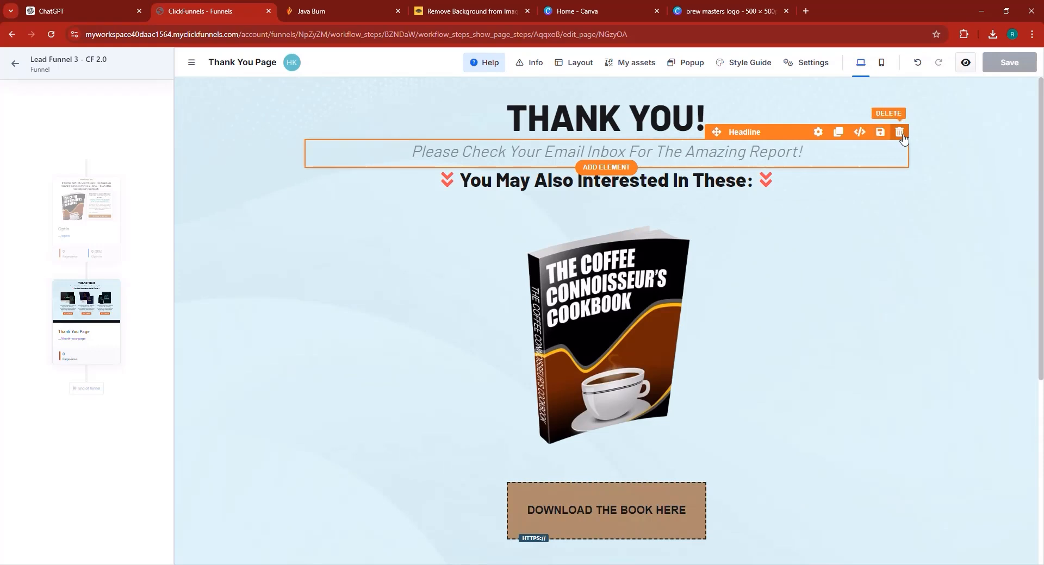
{"action": "left_click", "coordinate": [900, 133]}
- Replace the "You May Also Interested In These:" text with "Brew Like A Barista! Download Your FREE Coffee Connoisseur's Cookbook Now!", leaving no blank lines before the closing arrow icon
{"action": "triple_click", "coordinate": [555, 154]}
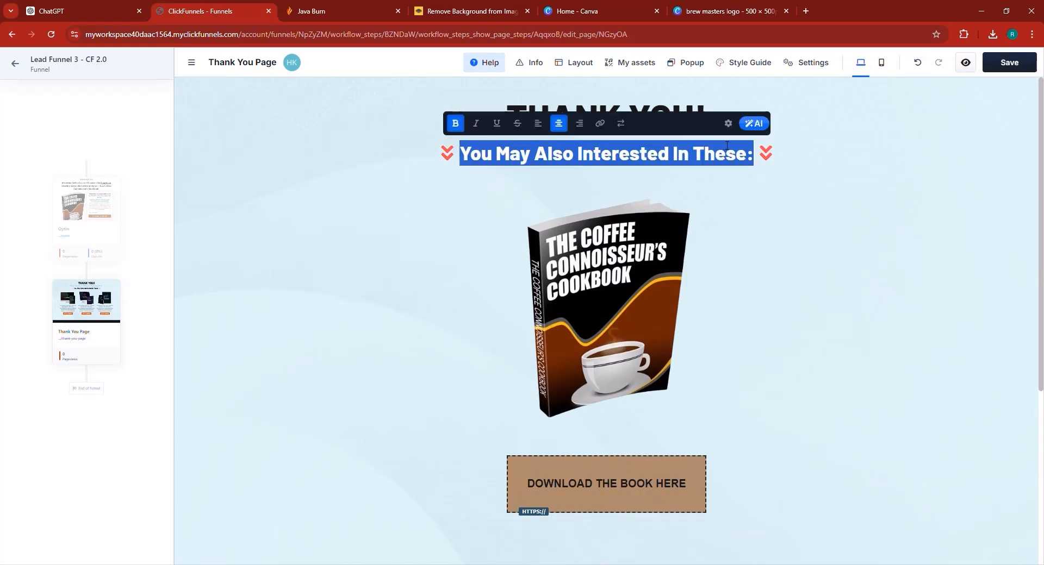
{"action": "mouse_move", "coordinate": [755, 154]}
{"action": "left_mouse_down"}
{"action": "mouse_move", "coordinate": [472, 153]}
{"action": "mouse_move", "coordinate": [761, 154]}
{"action": "left_mouse_up"}
{"action": "left_click", "coordinate": [759, 158]}
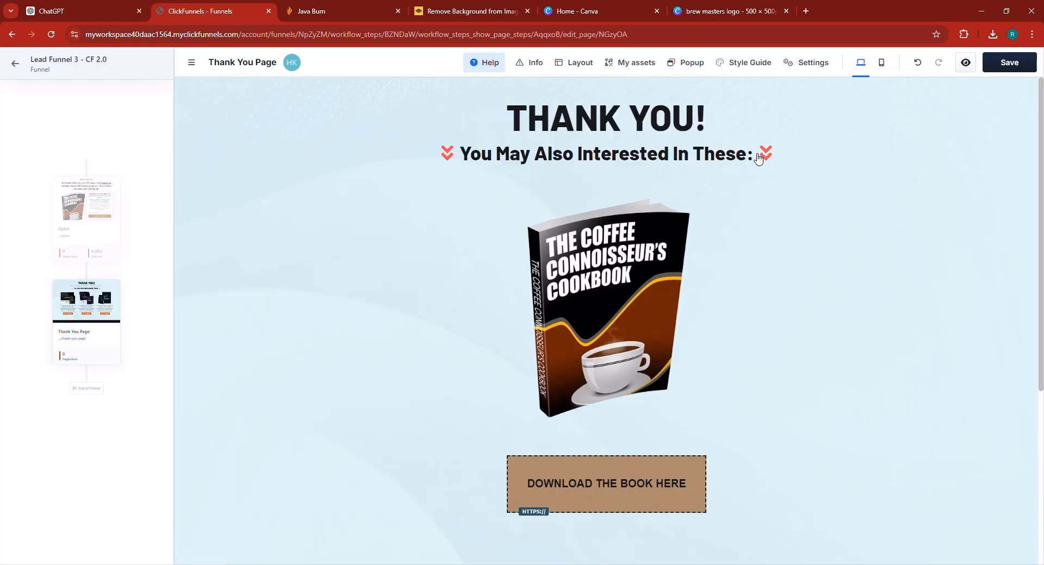
{"action": "type", "text": "Brew Like A Barista! Download Your FREE Coffee Connoisseur’s Cookbook Now!"}
{"action": "key", "text": "BackSpace"}
{"action": "key", "text": "BackSpace"}
{"action": "key", "text": "BackSpace"}
{"action": "key", "text": "BackSpace"}
{"action": "key", "text": "BackSpace"}
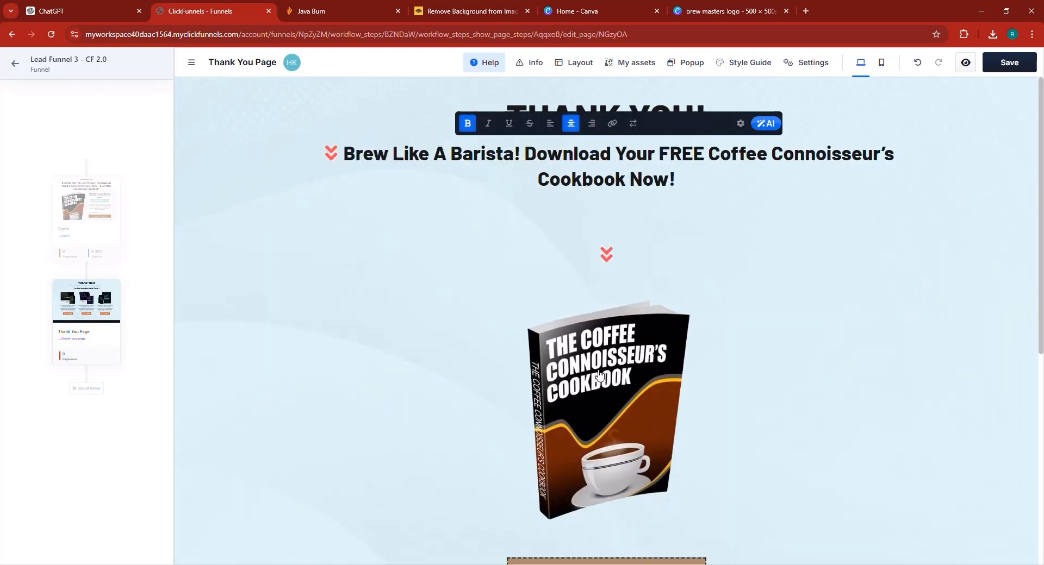
{"action": "key", "text": "BackSpace"}
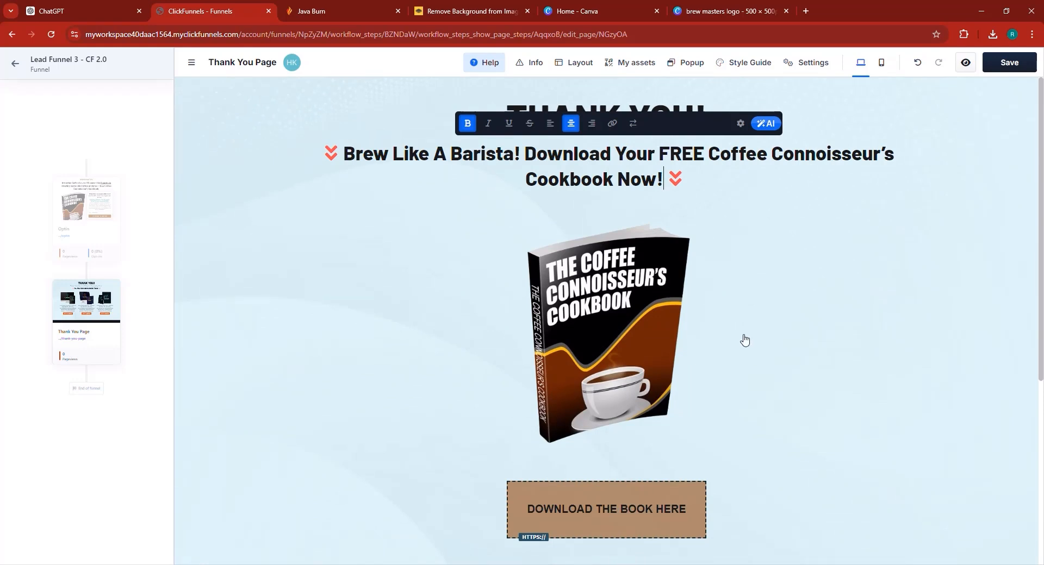
- Set the paint of the section holding the headline and book to Lightest Background
{"action": "left_click", "coordinate": [925, 319]}
{"action": "left_click", "coordinate": [1005, 207]}
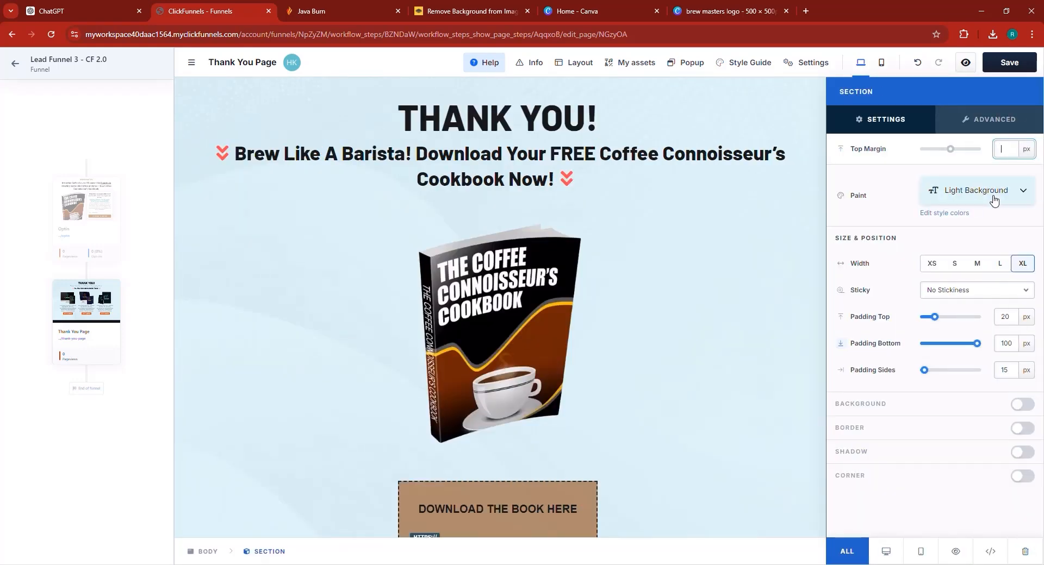
{"action": "left_click", "coordinate": [1003, 195]}
{"action": "left_click", "coordinate": [972, 281]}
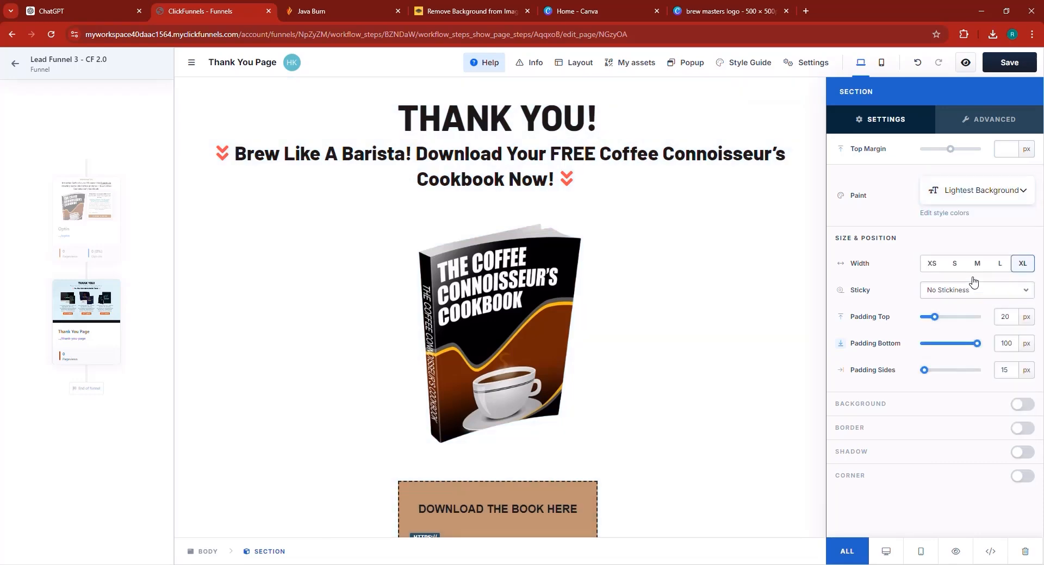
- Delete the Footer Universal 1 block from the Thank You page and save the page
{"action": "scroll", "coordinate": [767, 318], "scroll_direction": "down", "scroll_amount": 5}
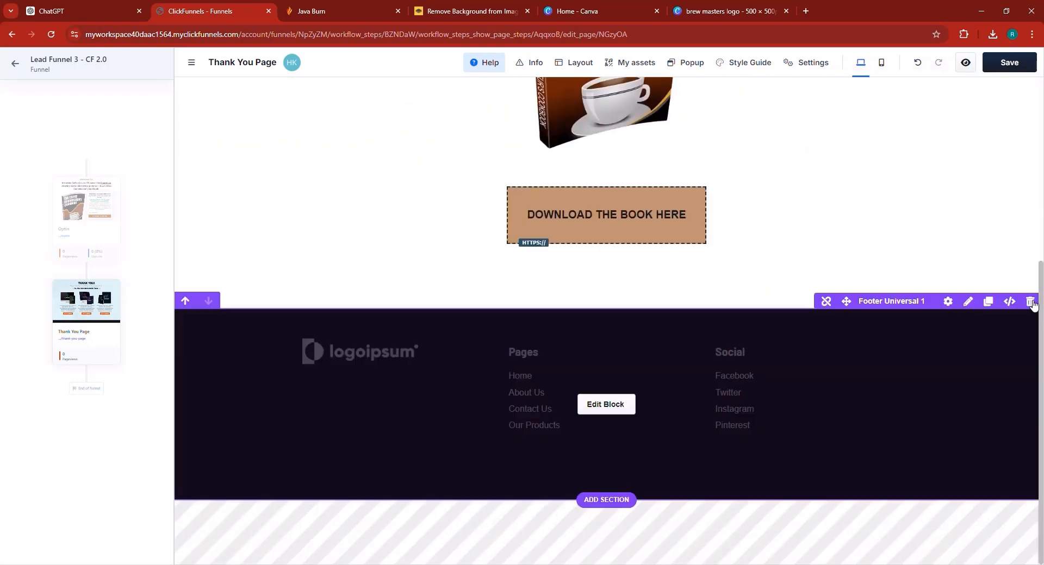
{"action": "left_click", "coordinate": [1032, 300]}
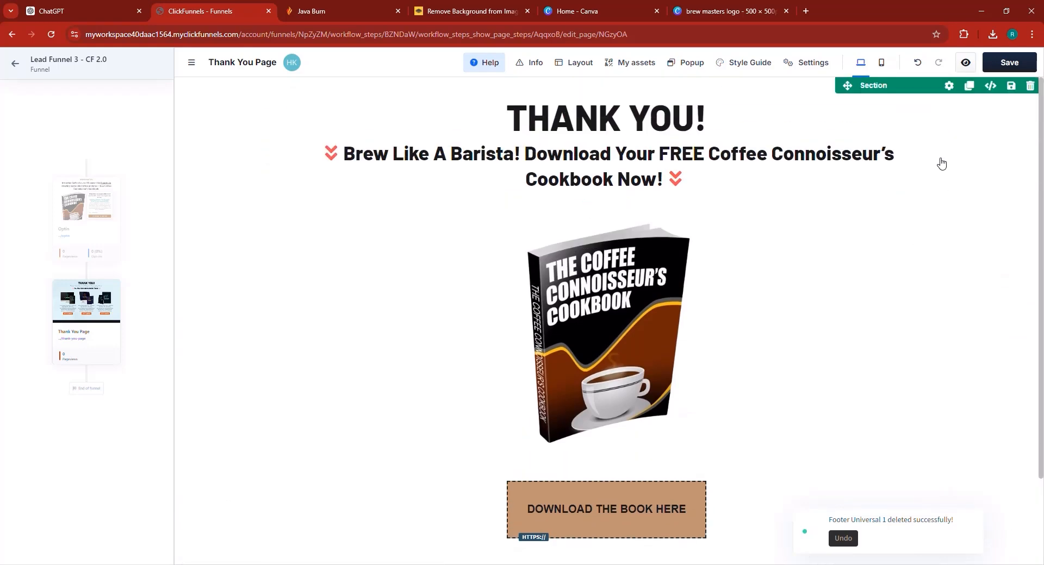
{"action": "left_click", "coordinate": [1010, 62]}
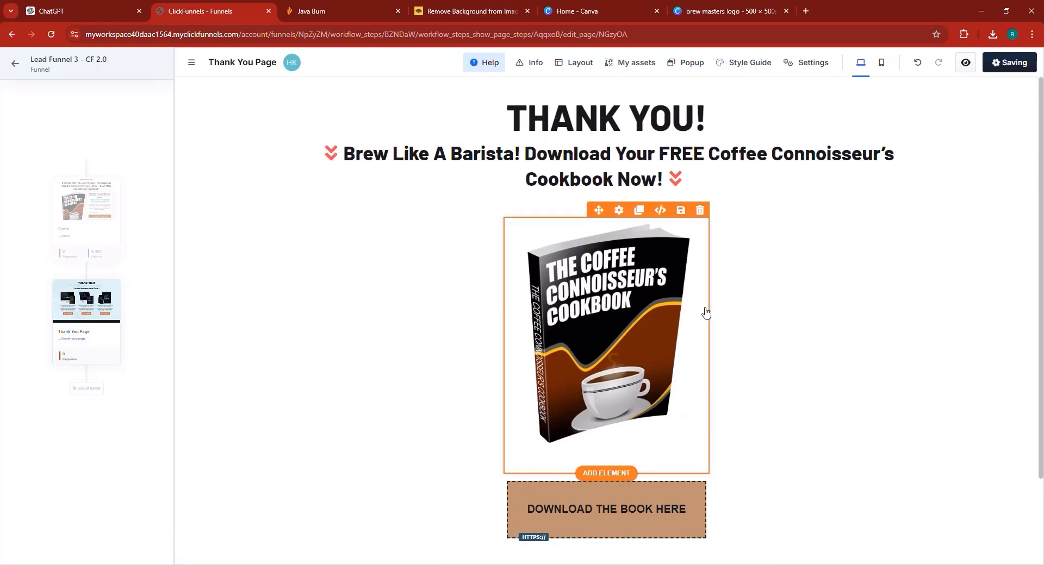
- Open the Optin page for editing and go to its Brew Masters footer section
{"action": "scroll", "coordinate": [640, 520], "scroll_direction": "down", "scroll_amount": 2}
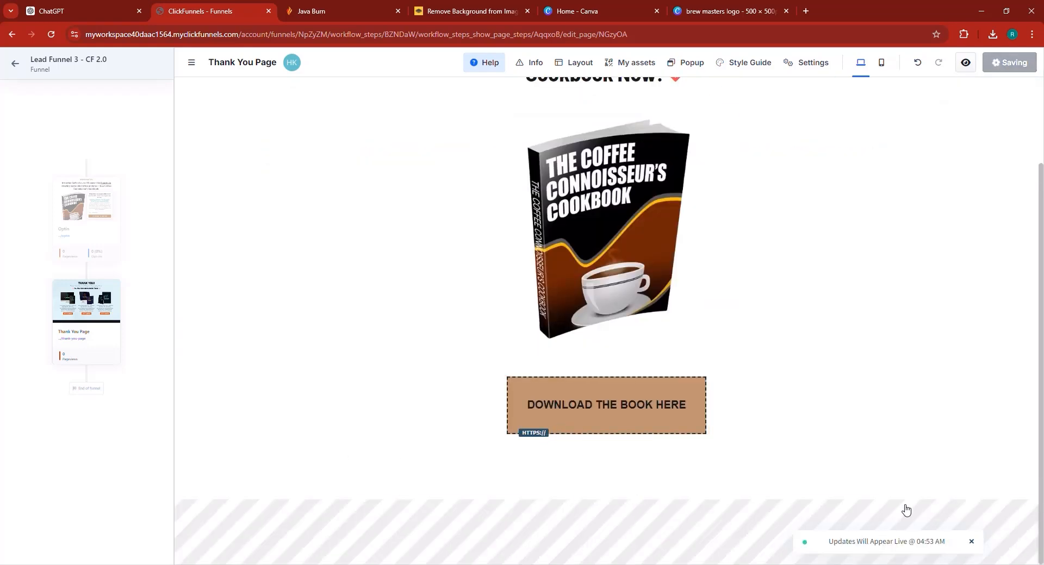
{"action": "left_click", "coordinate": [85, 232]}
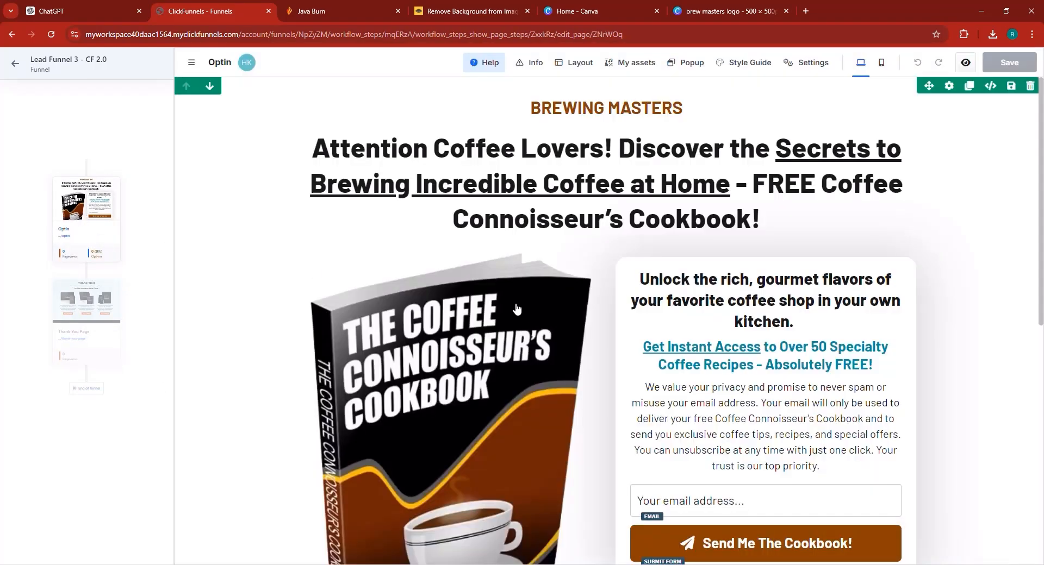
{"action": "scroll", "coordinate": [552, 303], "scroll_direction": "down", "scroll_amount": 8}
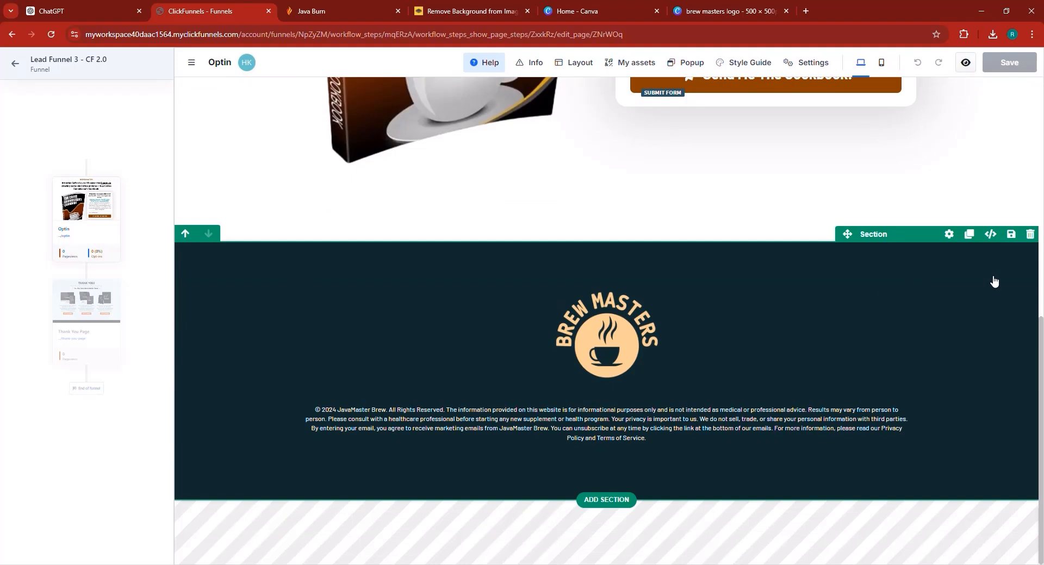
{"action": "left_click", "coordinate": [994, 281]}
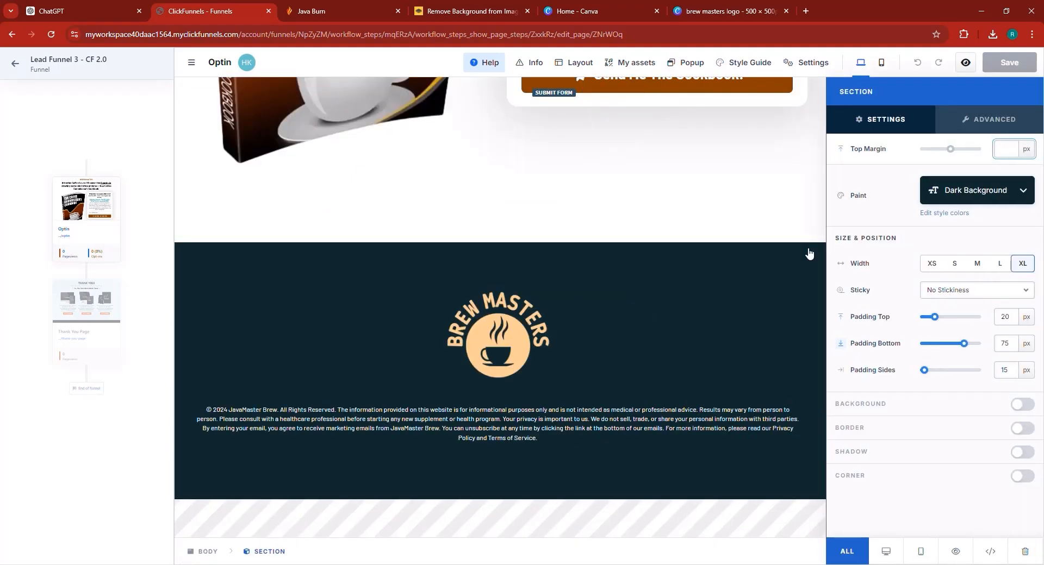
{"action": "key", "text": "Escape"}
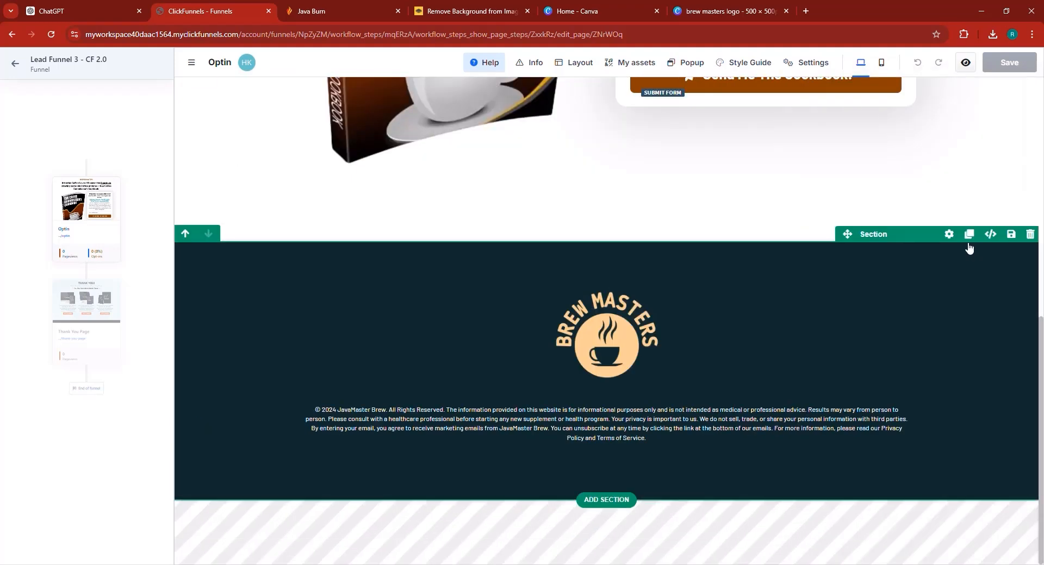
{"action": "left_click", "coordinate": [950, 238]}
{"action": "left_click", "coordinate": [949, 238]}
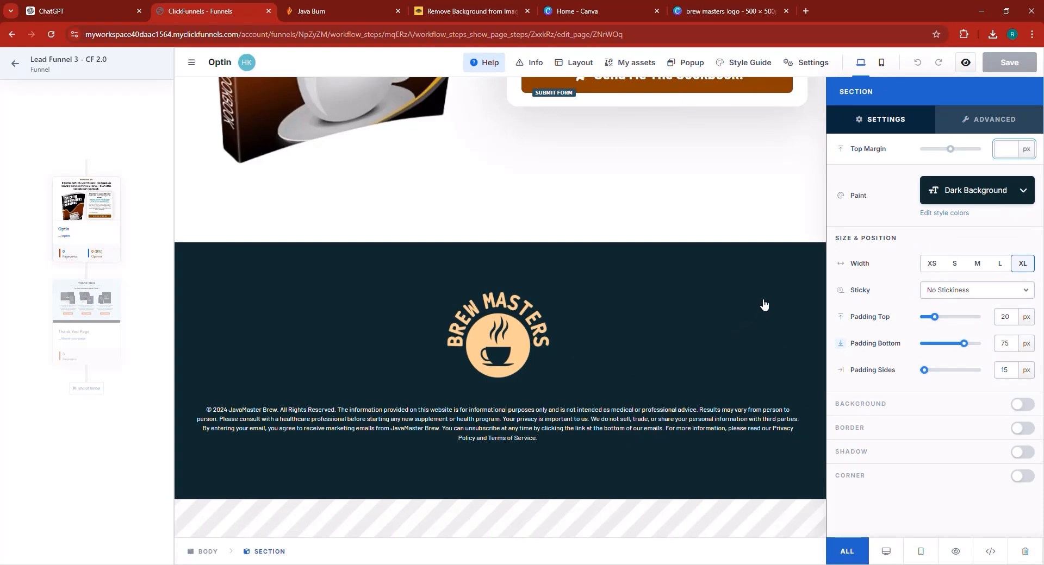
{"action": "key", "text": "Escape"}
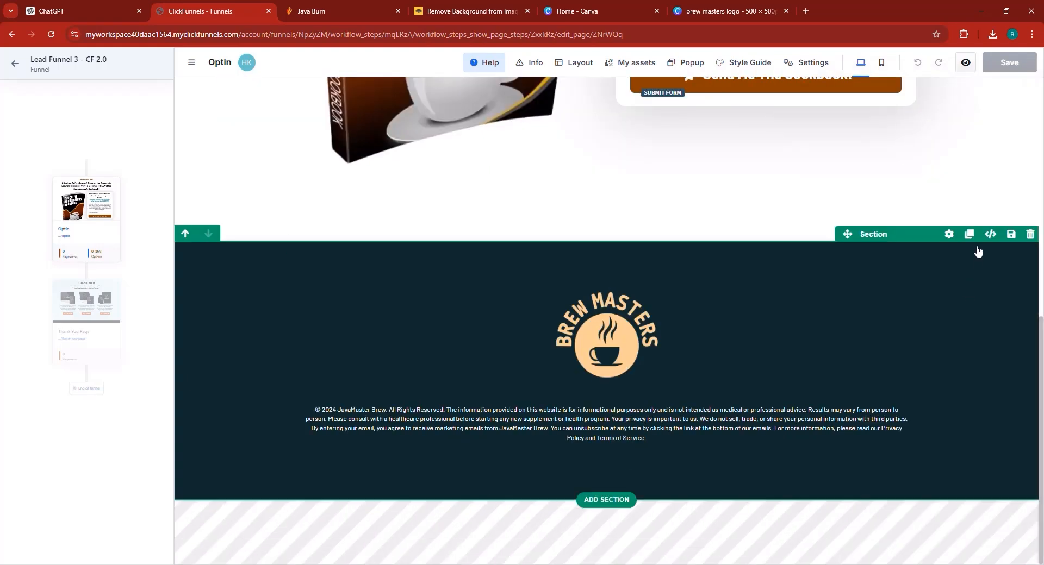
- Save the Optin page's footer as a reusable, non-universal section named "BREW MASTERS FOOTER" without choosing a folder
{"action": "left_click", "coordinate": [1010, 234]}
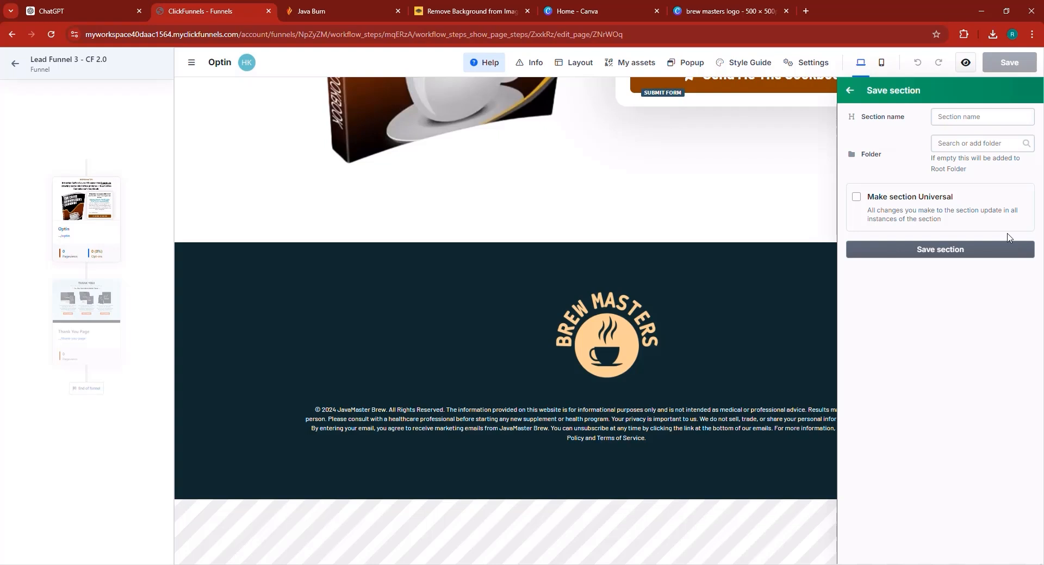
{"action": "left_click", "coordinate": [981, 115]}
{"action": "type", "text": "fl"}
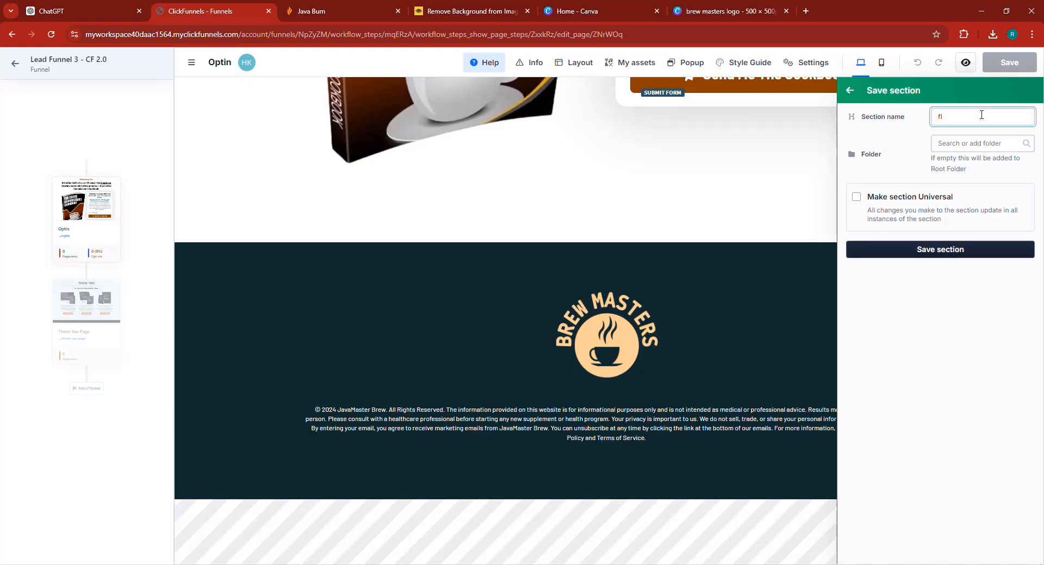
{"action": "key", "text": "BackSpace"}
{"action": "key", "text": "BackSpace"}
{"action": "type", "text": "bre"}
{"action": "key", "text": "BackSpace"}
{"action": "key", "text": "BackSpace"}
{"action": "key", "text": "BackSpace"}
{"action": "type", "text": "BREW MASTERS FO"}
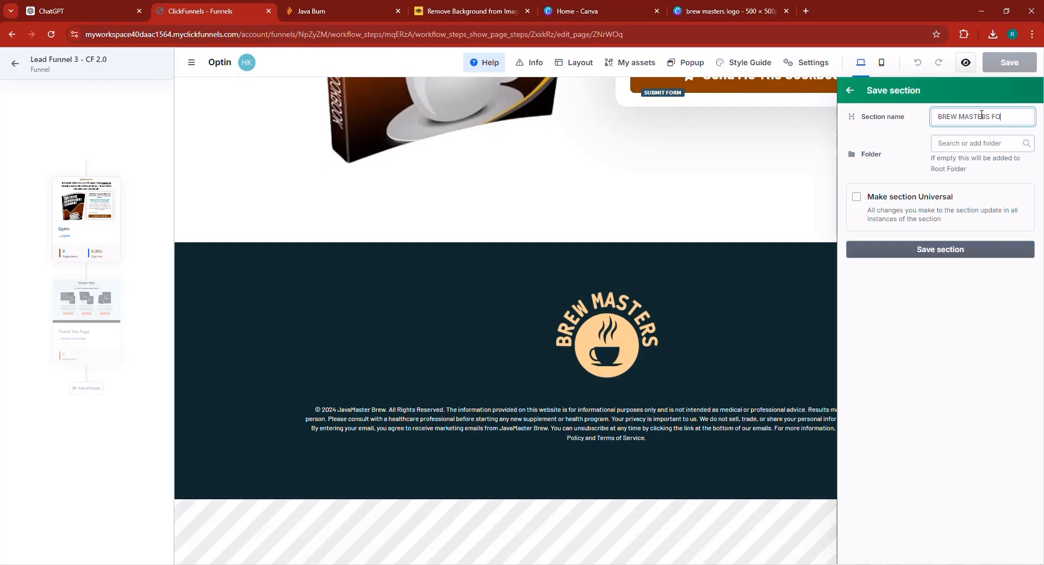
{"action": "type", "text": "OTER"}
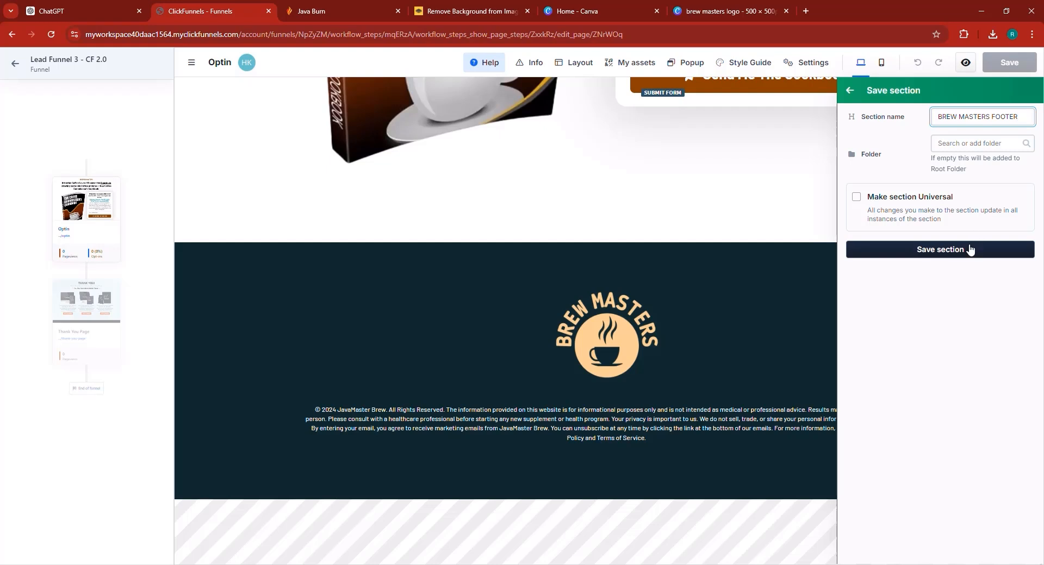
{"action": "left_click", "coordinate": [954, 250]}
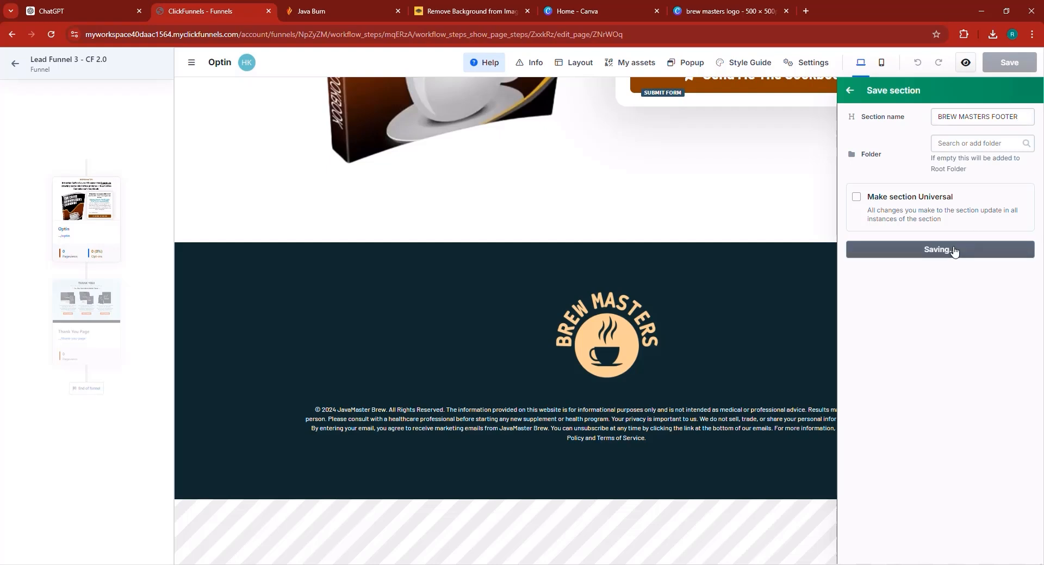
- Return to the Thank You page, add the saved BREW MASTERS FOOTER section at its end and save the page
{"action": "left_click", "coordinate": [79, 332]}
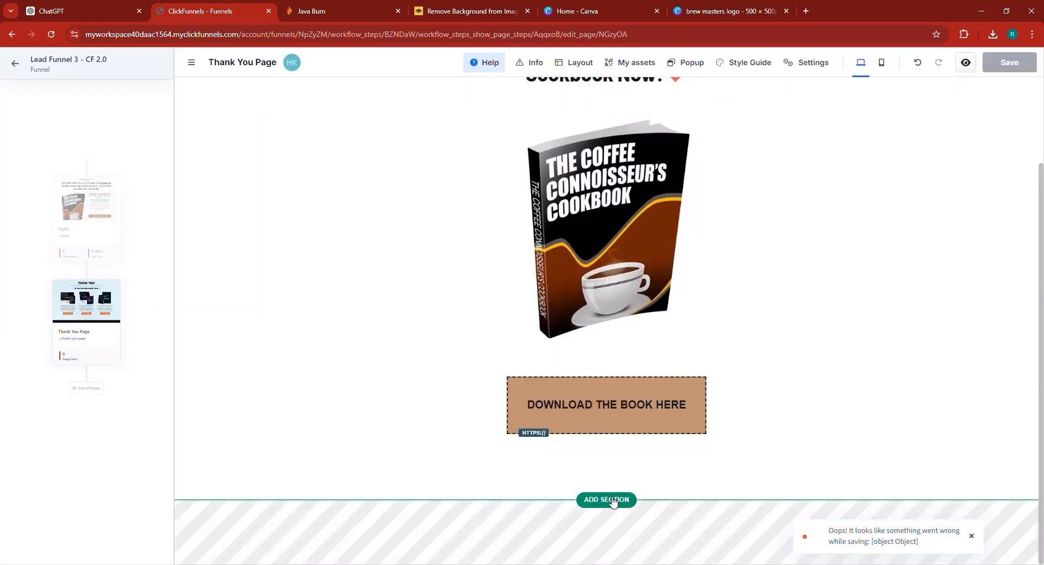
{"action": "left_click", "coordinate": [607, 500]}
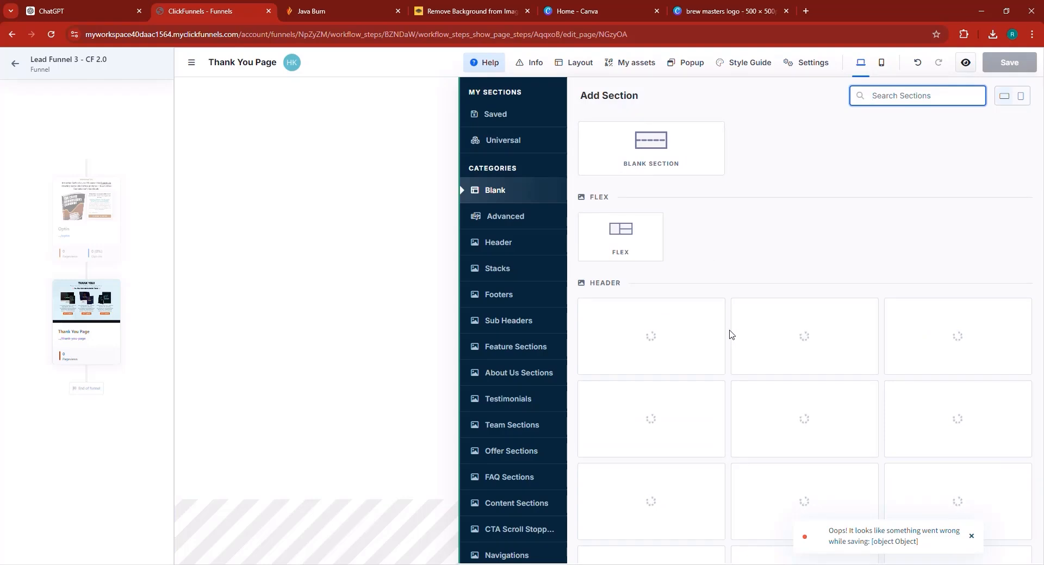
{"action": "left_click", "coordinate": [492, 125]}
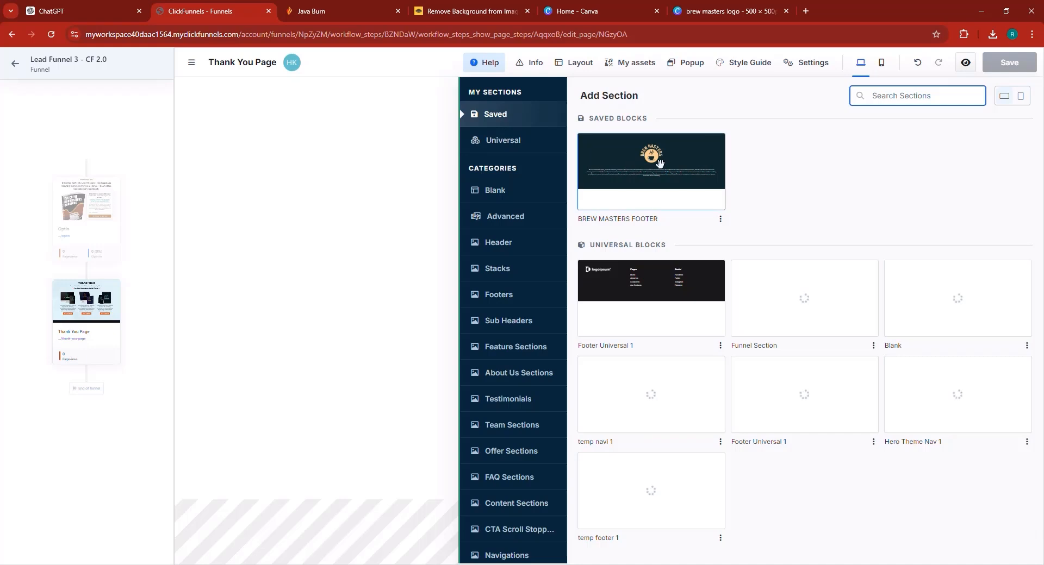
{"action": "left_click", "coordinate": [660, 163]}
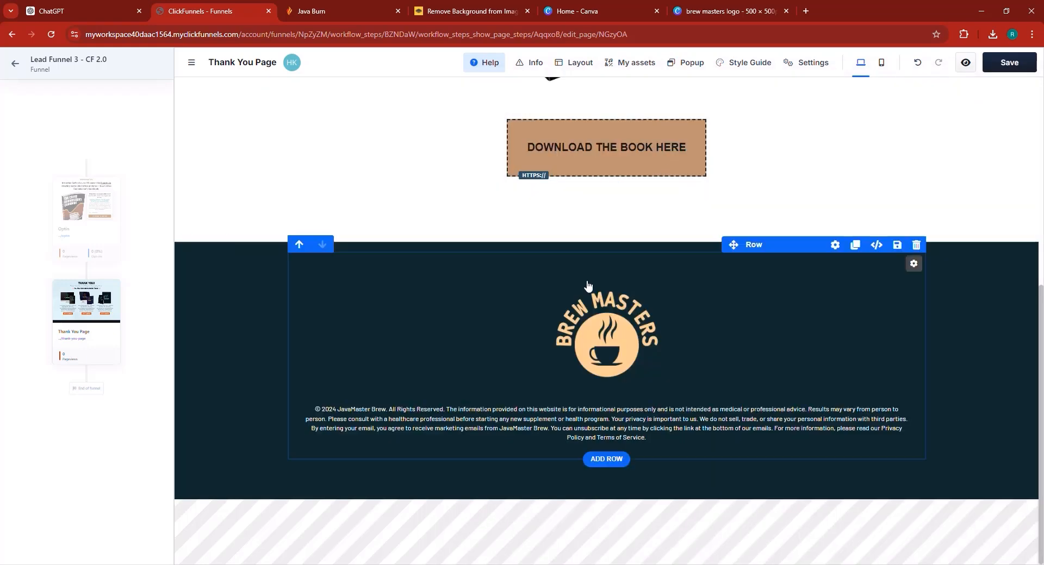
{"action": "scroll", "coordinate": [675, 401], "scroll_direction": "up", "scroll_amount": 6}
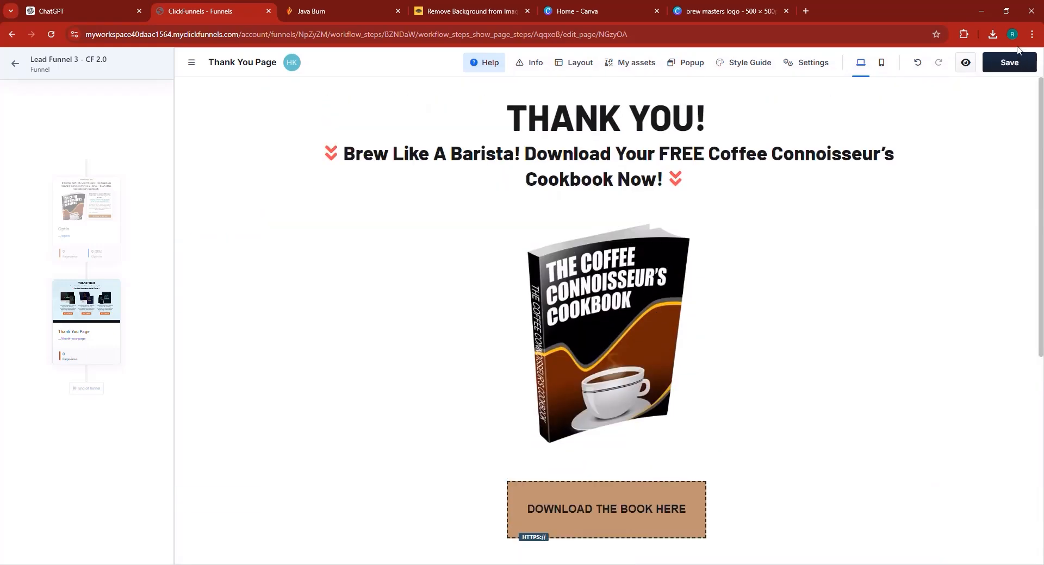
{"action": "left_click", "coordinate": [1013, 63]}
- Preview the Thank You page, look over its headline, book image, download button and footer, and close the preview
{"action": "left_click", "coordinate": [967, 67]}
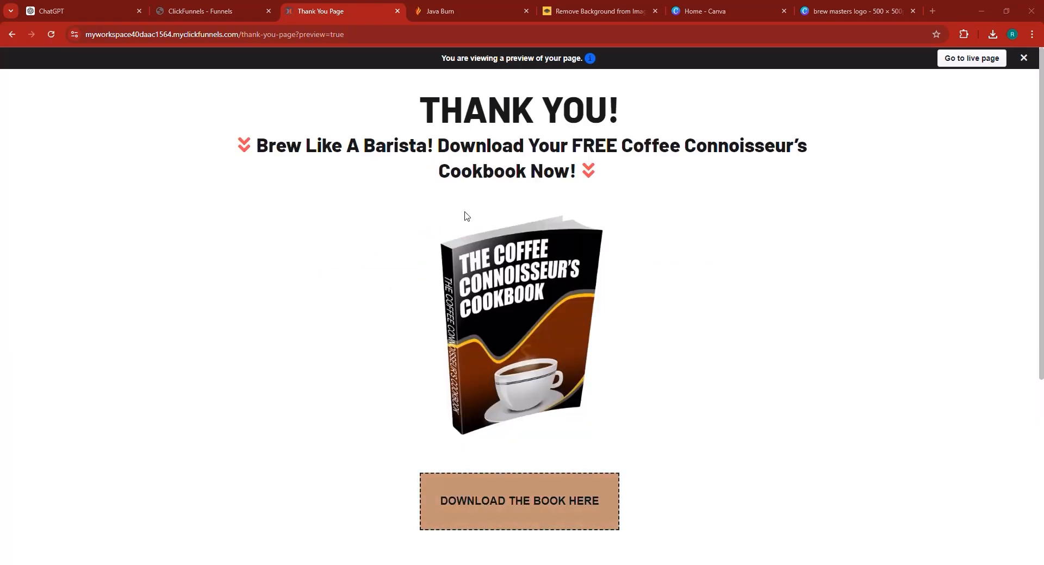
{"action": "scroll", "coordinate": [177, 354], "scroll_direction": "down", "scroll_amount": 4}
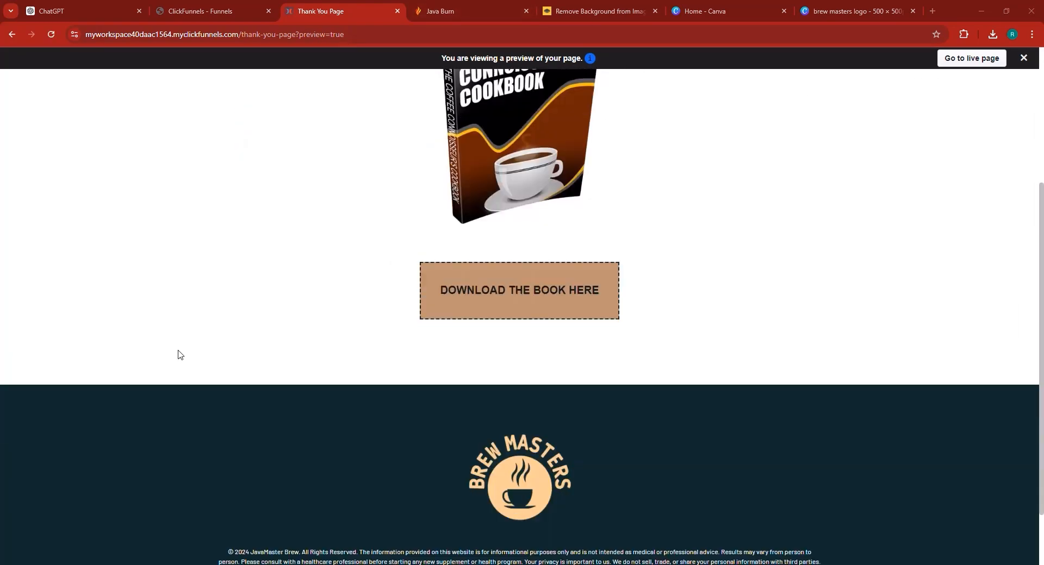
{"action": "scroll", "coordinate": [177, 354], "scroll_direction": "up", "scroll_amount": 3}
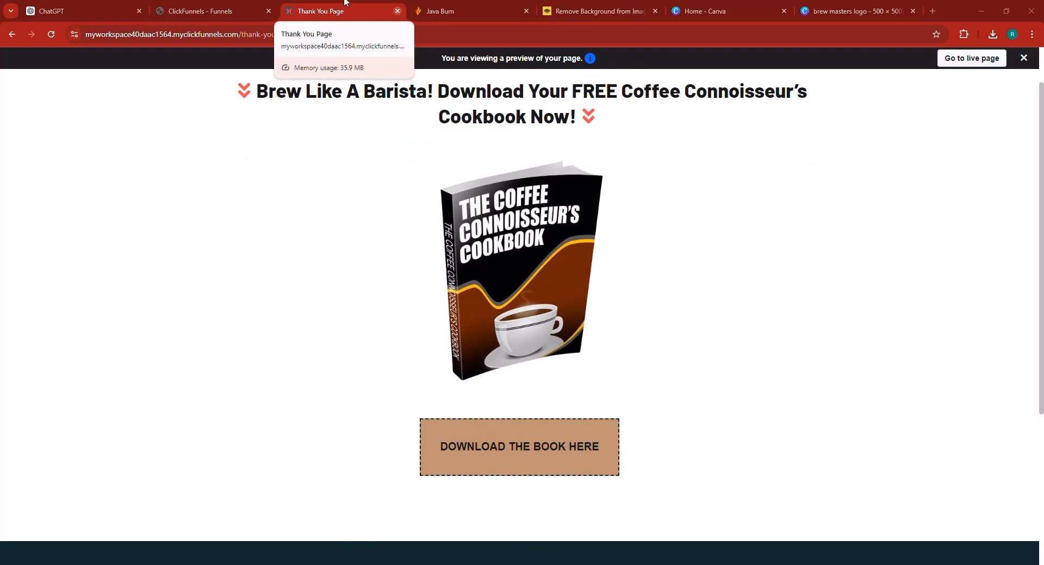
{"action": "left_click", "coordinate": [396, 12]}
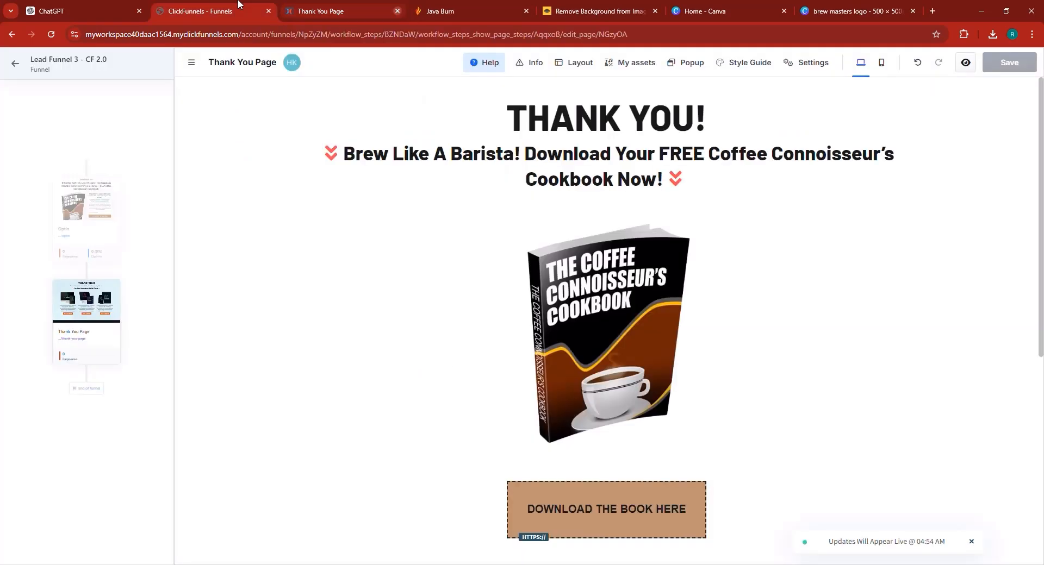
- Leave the page editor and the funnel's workflow, and open the workspace settings
{"action": "left_click", "coordinate": [15, 65]}
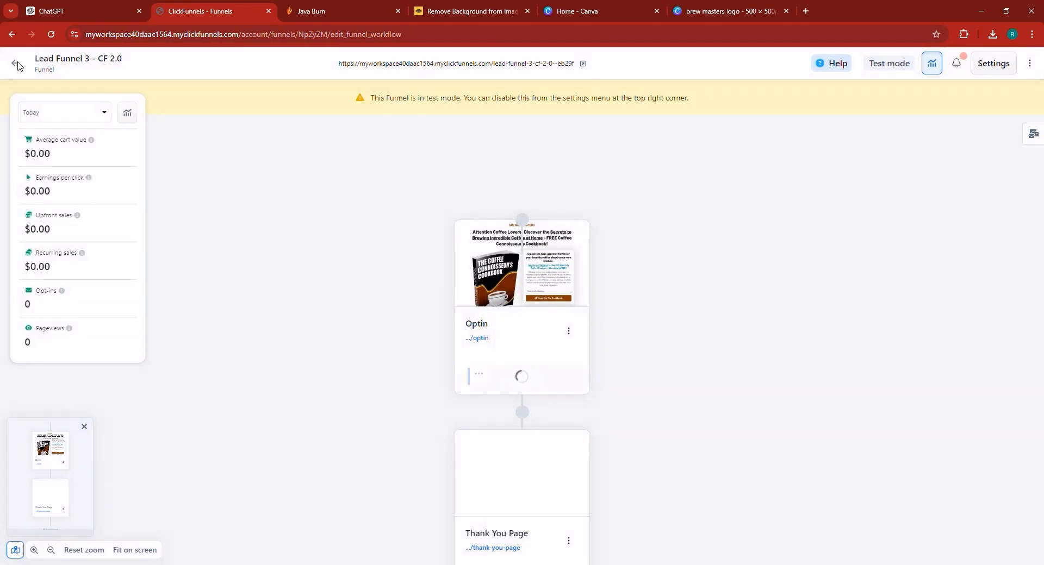
{"action": "left_click", "coordinate": [26, 70]}
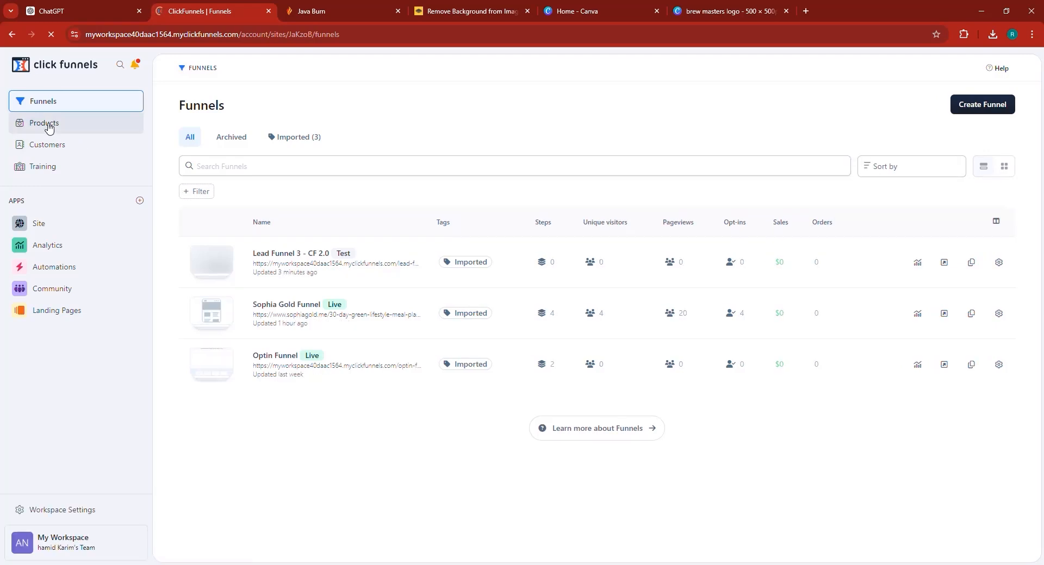
{"action": "left_click", "coordinate": [75, 511]}
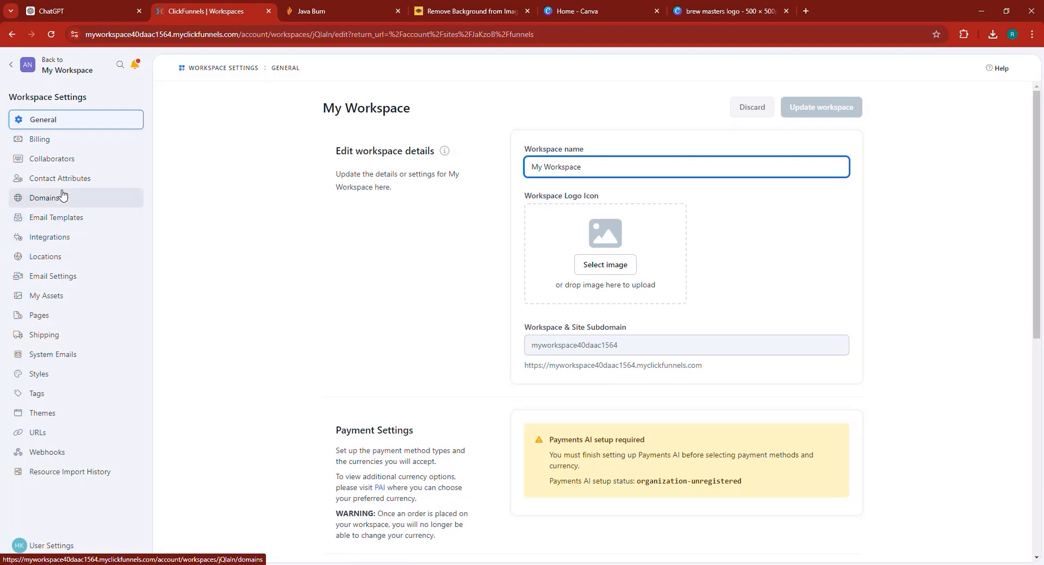
- In the workspace's download assets, start a new file and upload Coffee_Connoisseur_Cookbook.pdf from the Ebook folder
{"action": "left_click", "coordinate": [56, 296]}
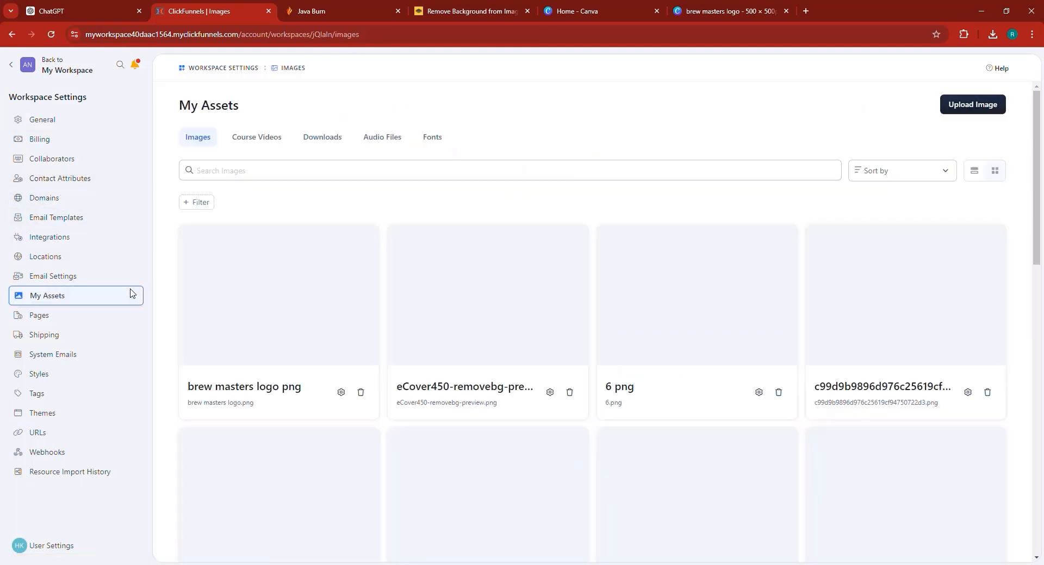
{"action": "left_click", "coordinate": [324, 142]}
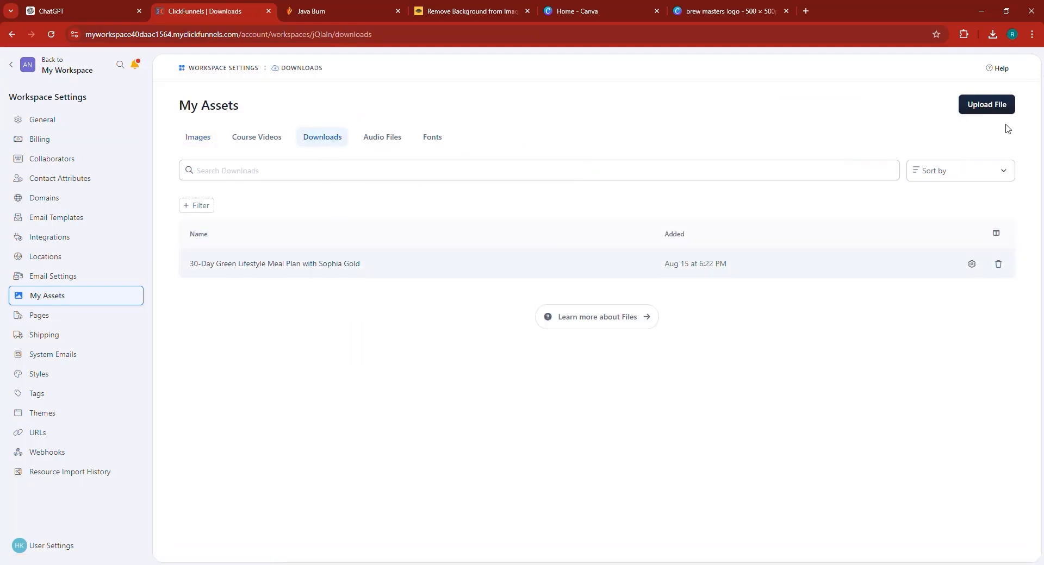
{"action": "left_click", "coordinate": [994, 110]}
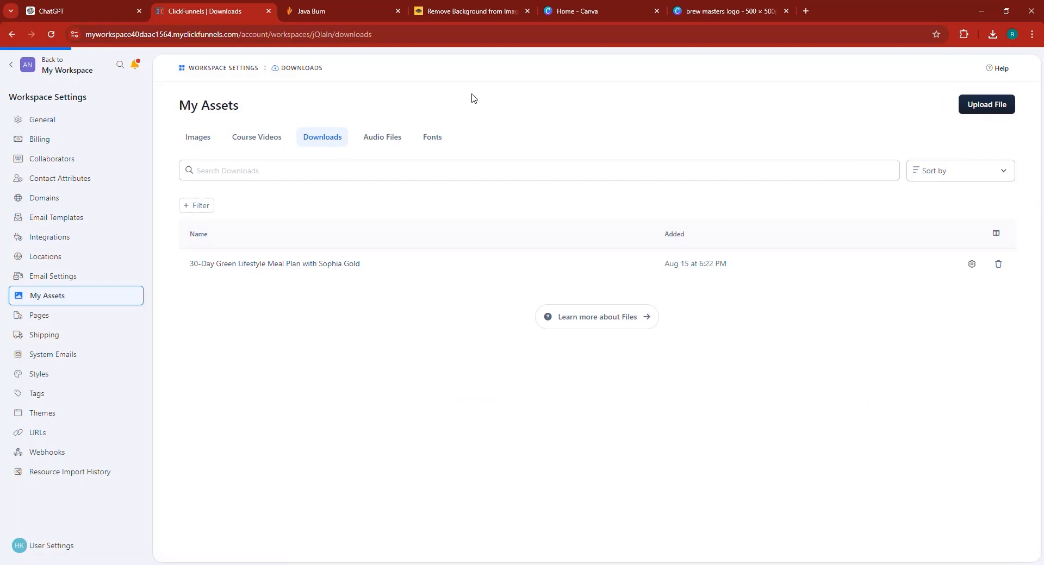
{"action": "left_click", "coordinate": [393, 221]}
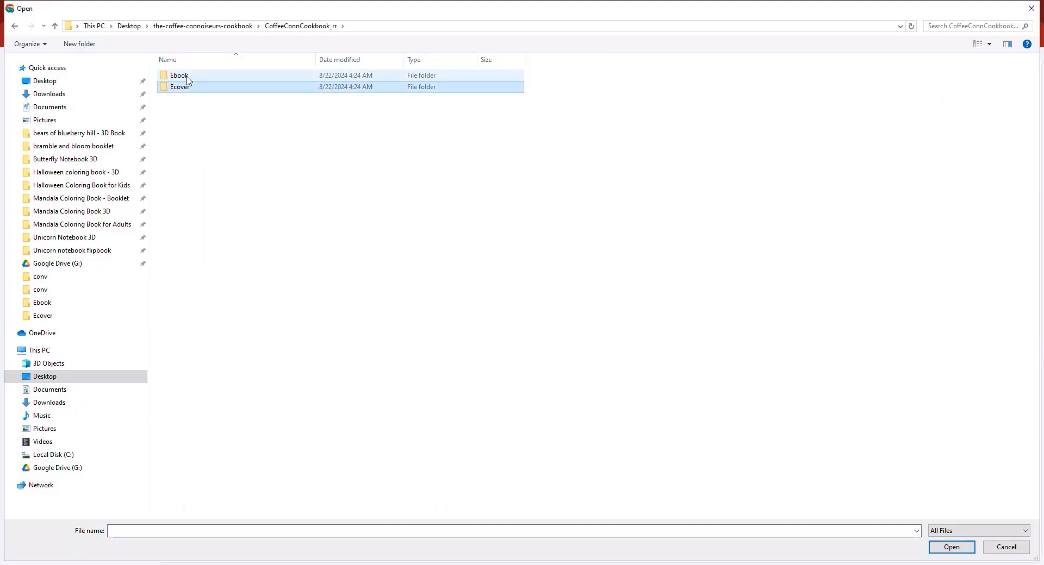
{"action": "double_click", "coordinate": [188, 76]}
{"action": "double_click", "coordinate": [210, 77]}
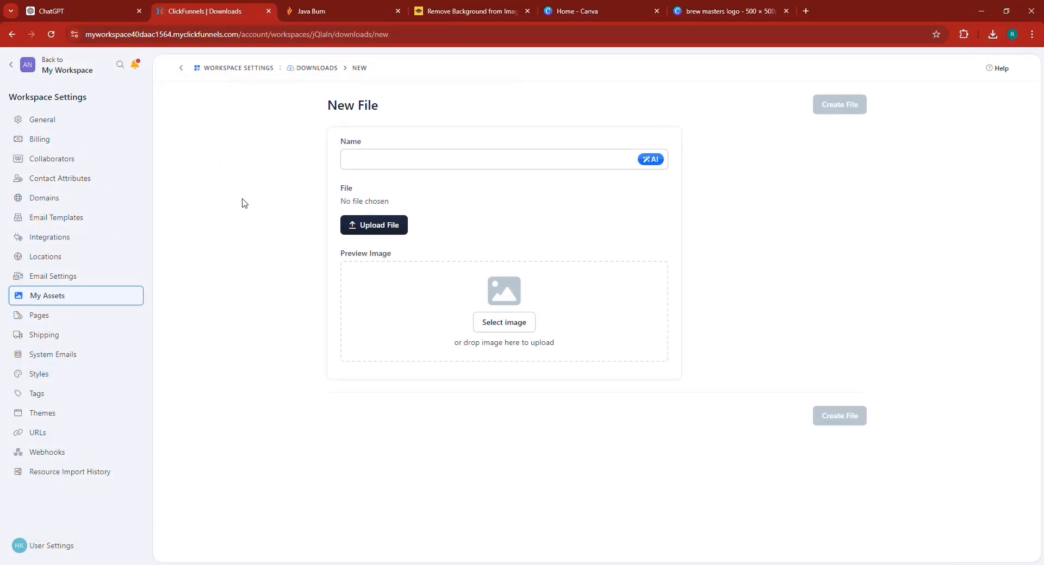
- Create the uploaded cookbook file under the name "Coffee Ebook" and copy its download URL
{"action": "left_click", "coordinate": [424, 165]}
{"action": "type", "text": "co"}
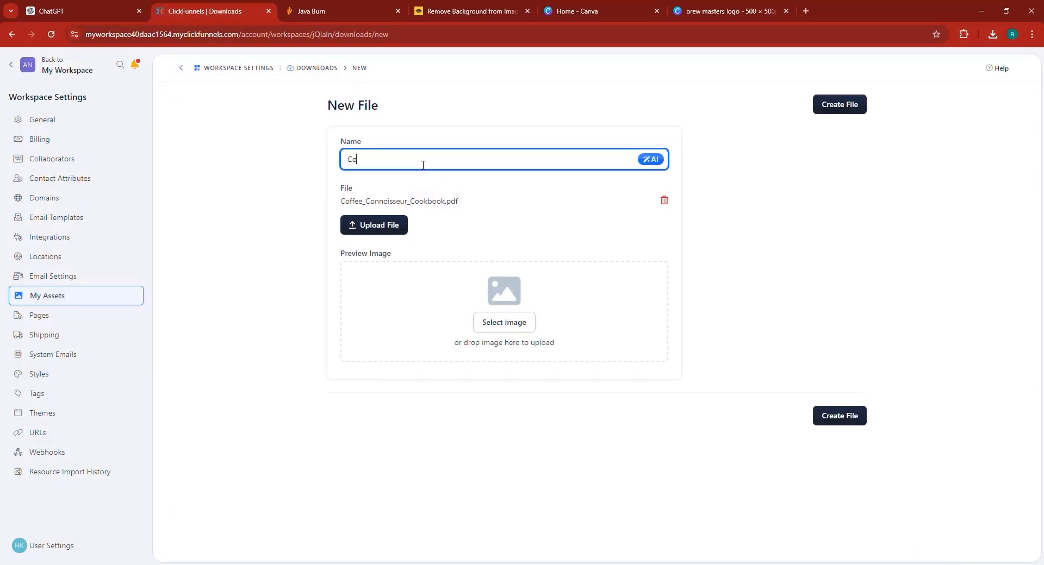
{"action": "type", "text": "ffee Ebook"}
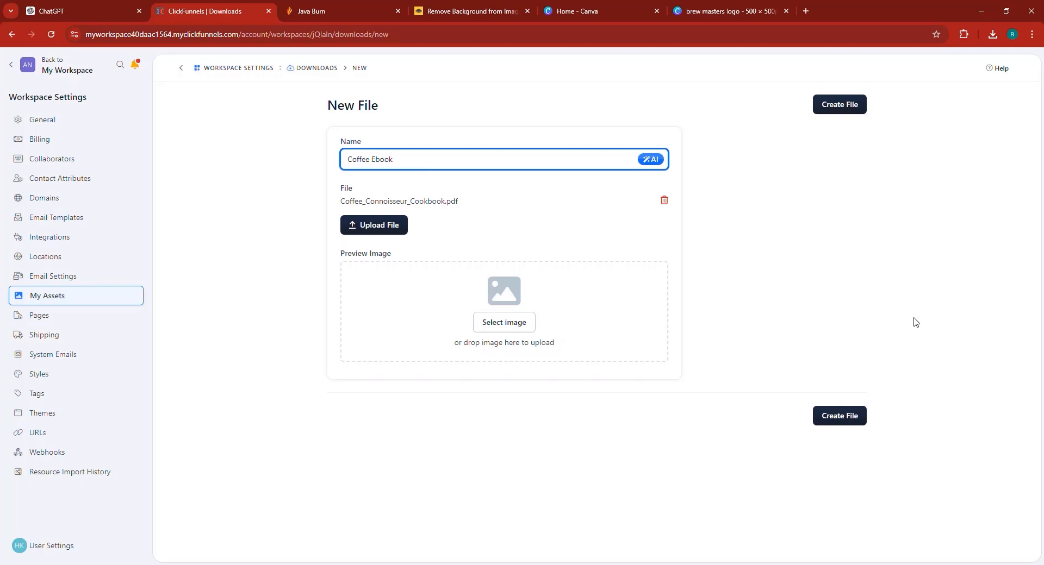
{"action": "left_click", "coordinate": [852, 105]}
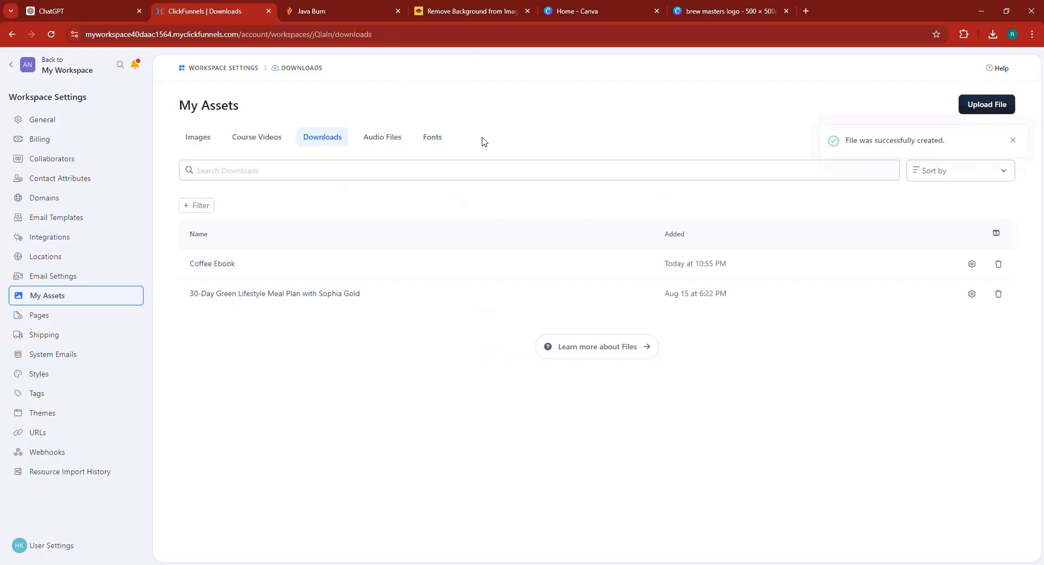
{"action": "left_click", "coordinate": [972, 265]}
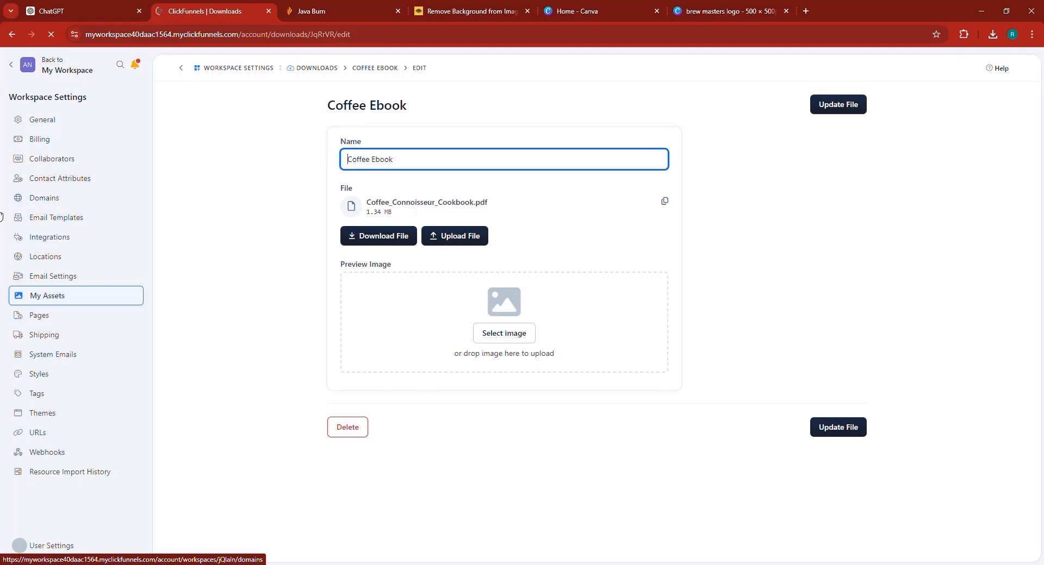
{"action": "left_click", "coordinate": [664, 202]}
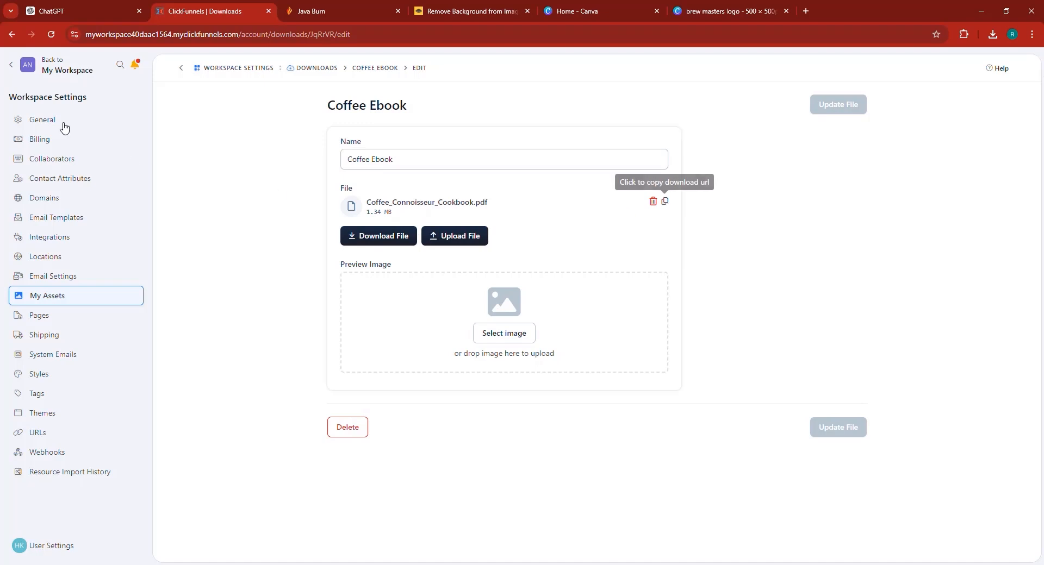
- Leave the workspace settings, return to the Lead Funnel 3 - CF 2.0 funnel and open its Thank You page for editing
{"action": "left_click", "coordinate": [12, 70]}
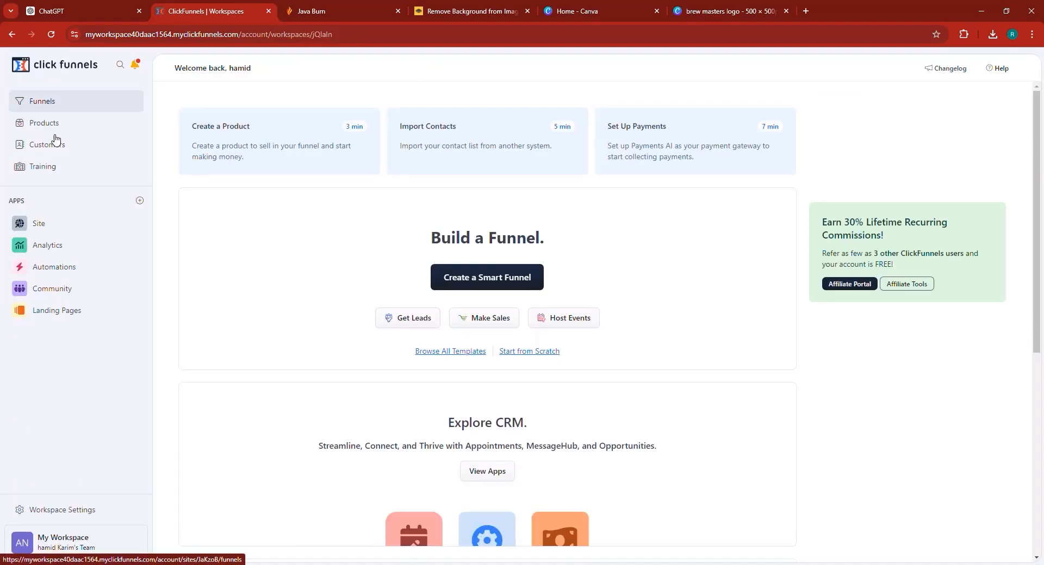
{"action": "left_click", "coordinate": [51, 108]}
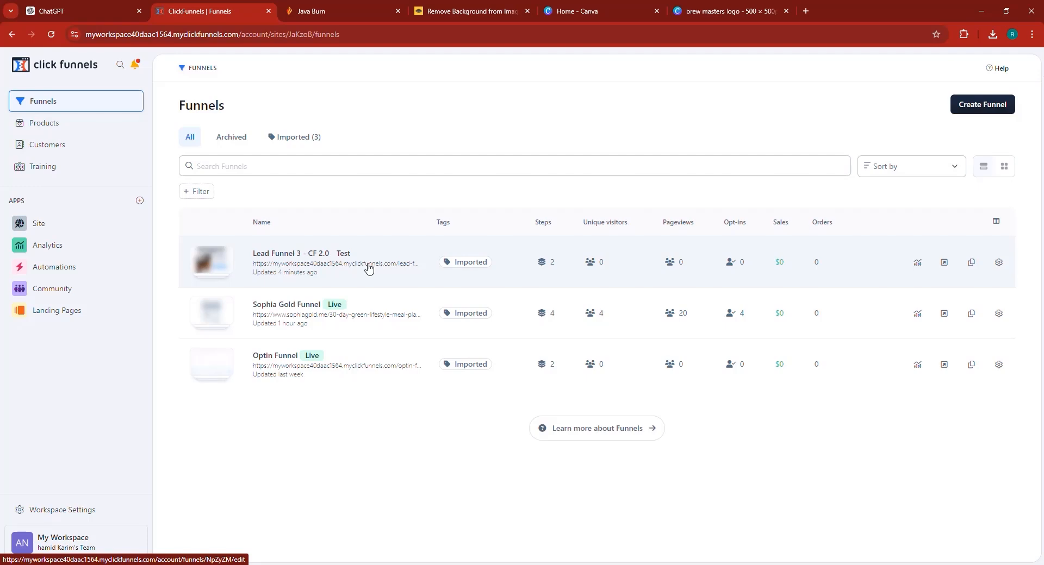
{"action": "left_click", "coordinate": [369, 268]}
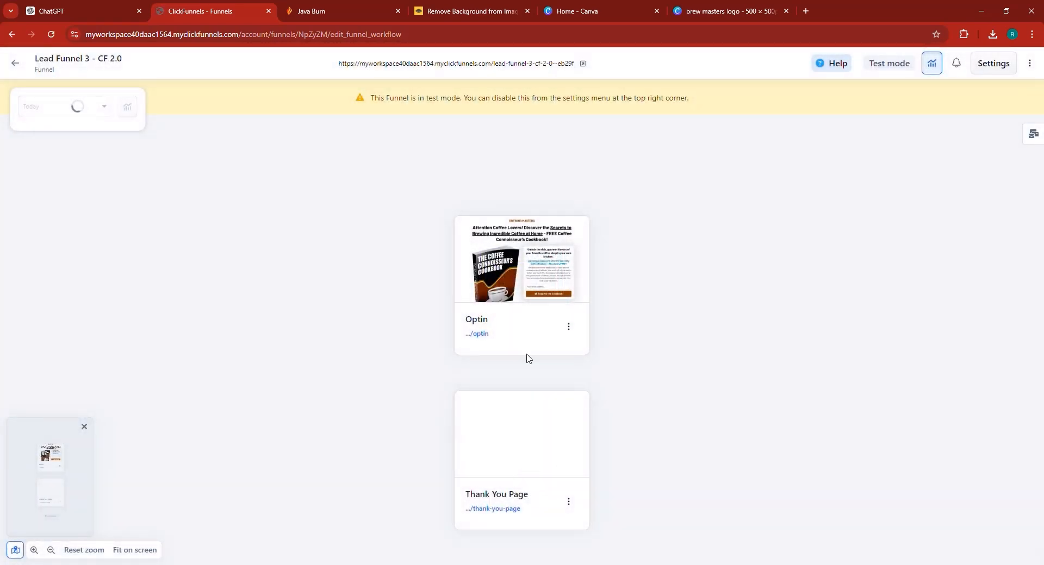
{"action": "mouse_move", "coordinate": [527, 467]}
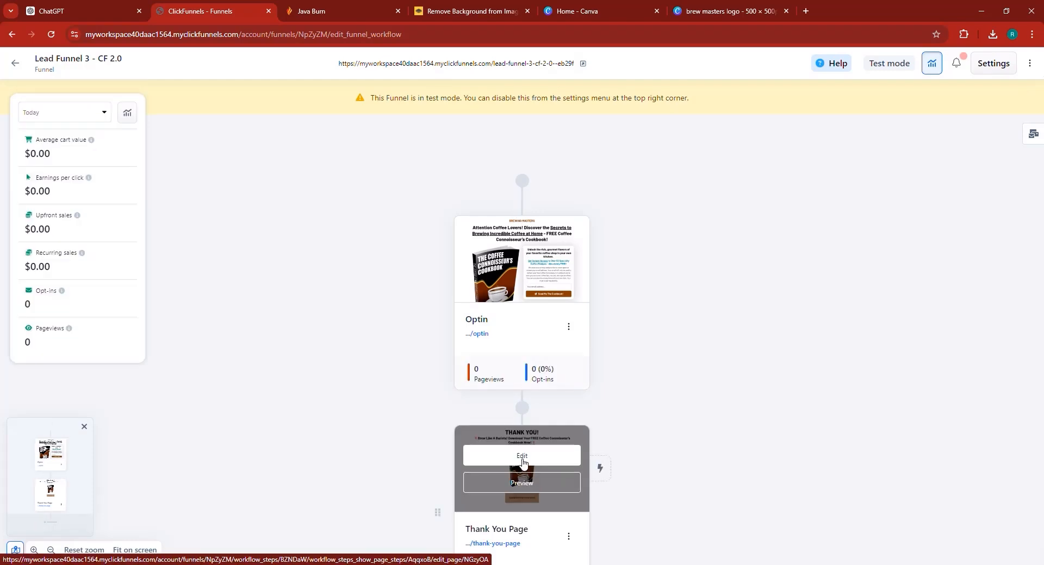
{"action": "left_click", "coordinate": [523, 456]}
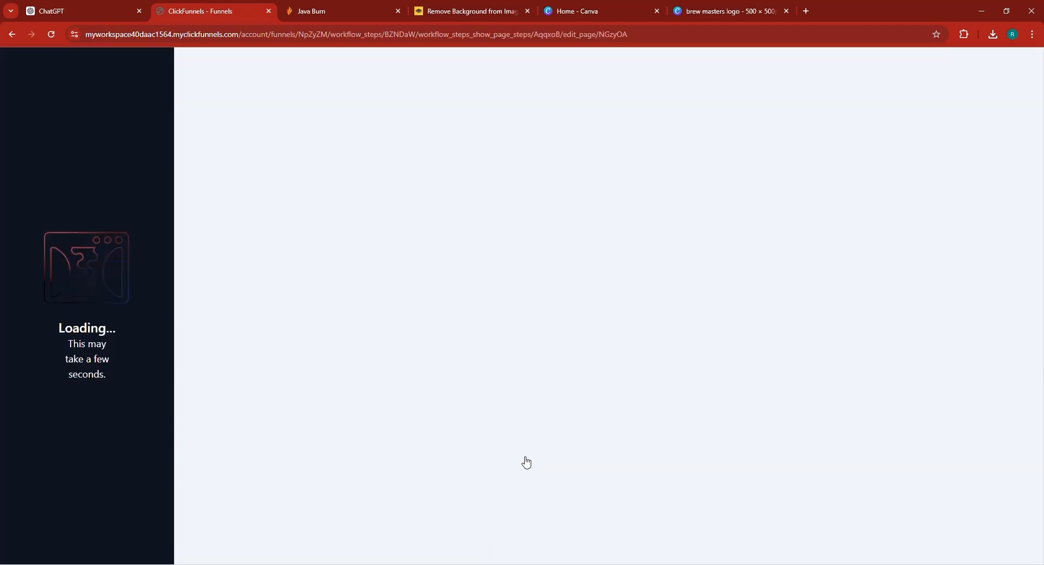